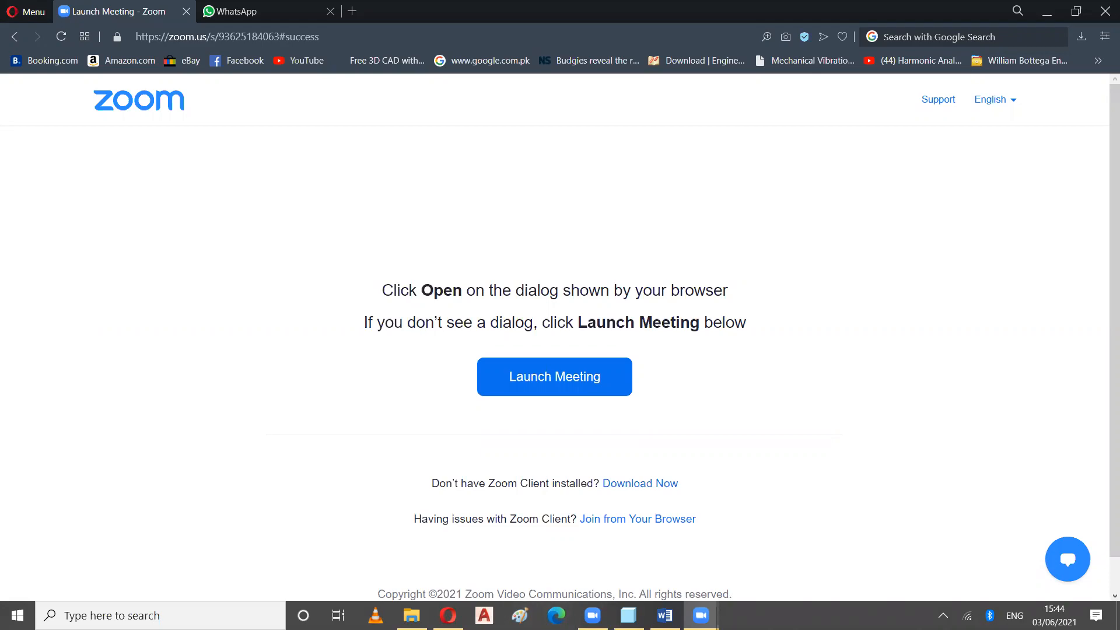
Look at the compressor wheel picture in the Word instruction document, switching back to the ENERGYSAVER part in Creo.
left_click(628, 616)
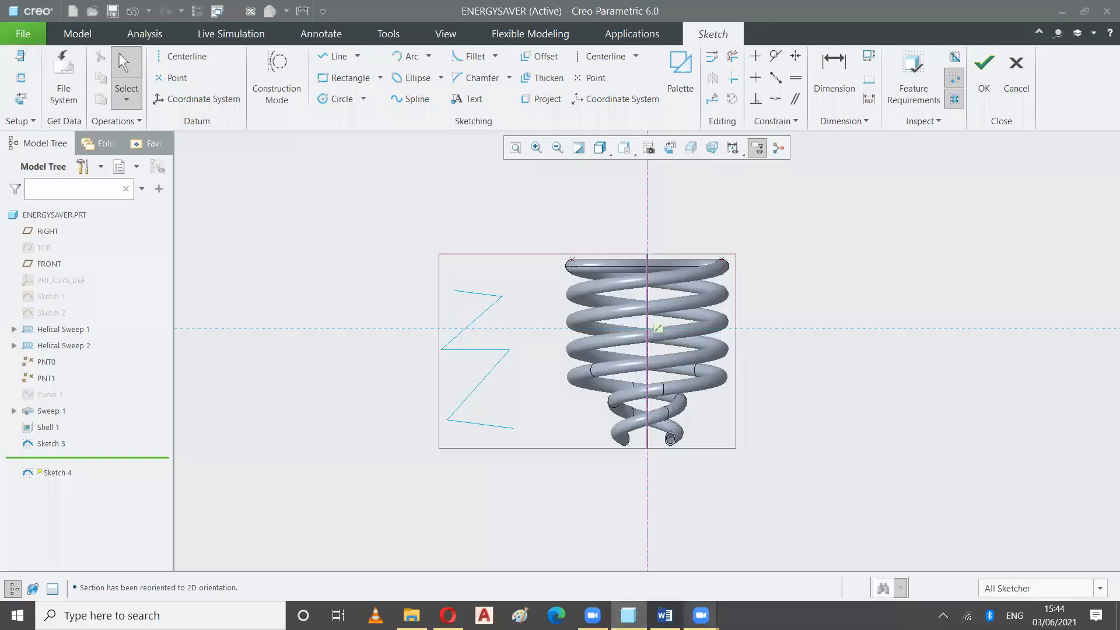
left_click(665, 616)
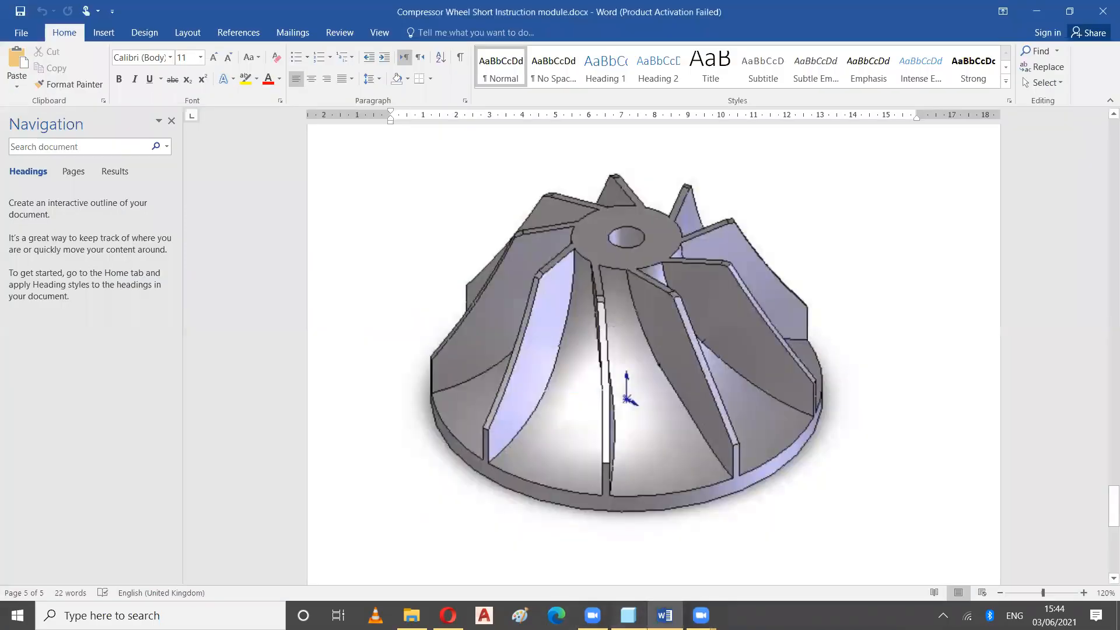
left_click(628, 616)
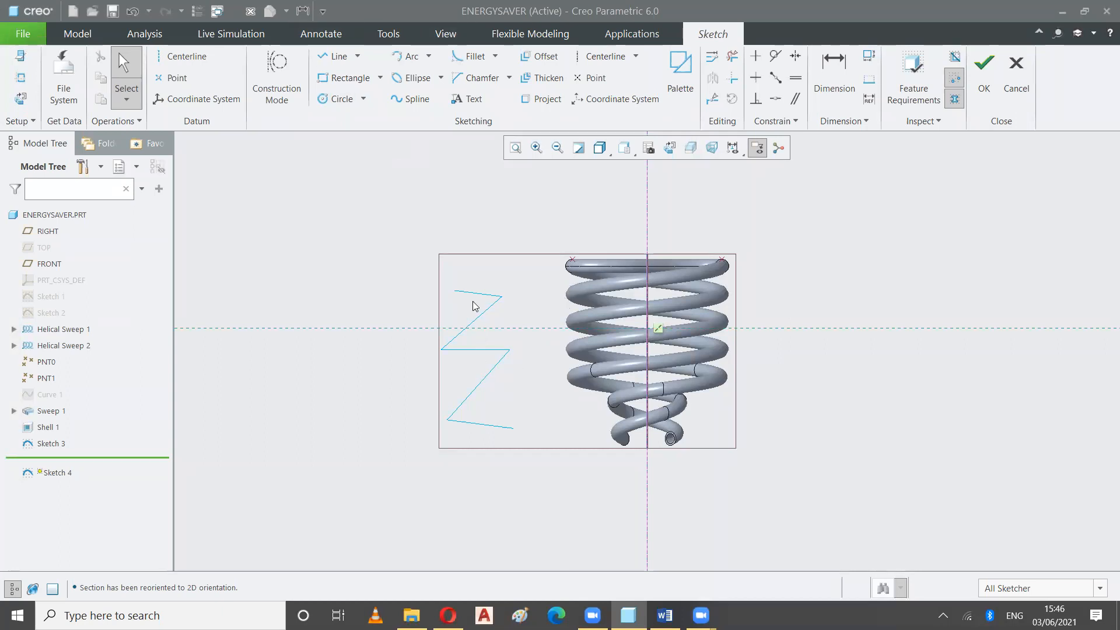
Project the whole zigzag chain of Sketch 3 beside the coil into the active sketch.
left_click(541, 99)
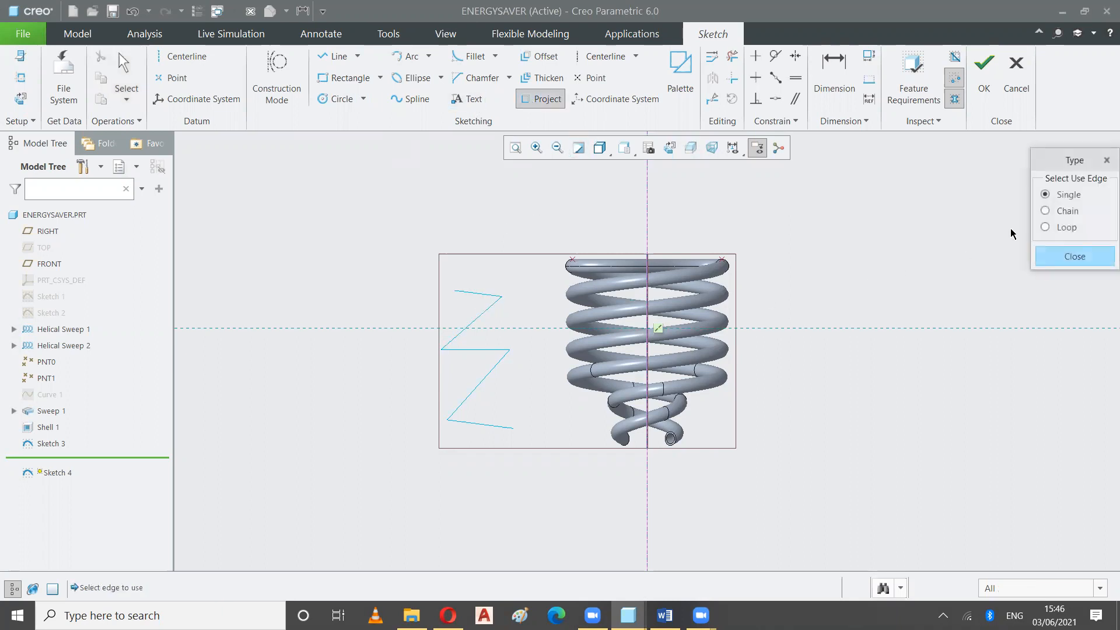
left_click(1044, 210)
left_click(462, 292)
left_click(499, 427)
left_click(1086, 256)
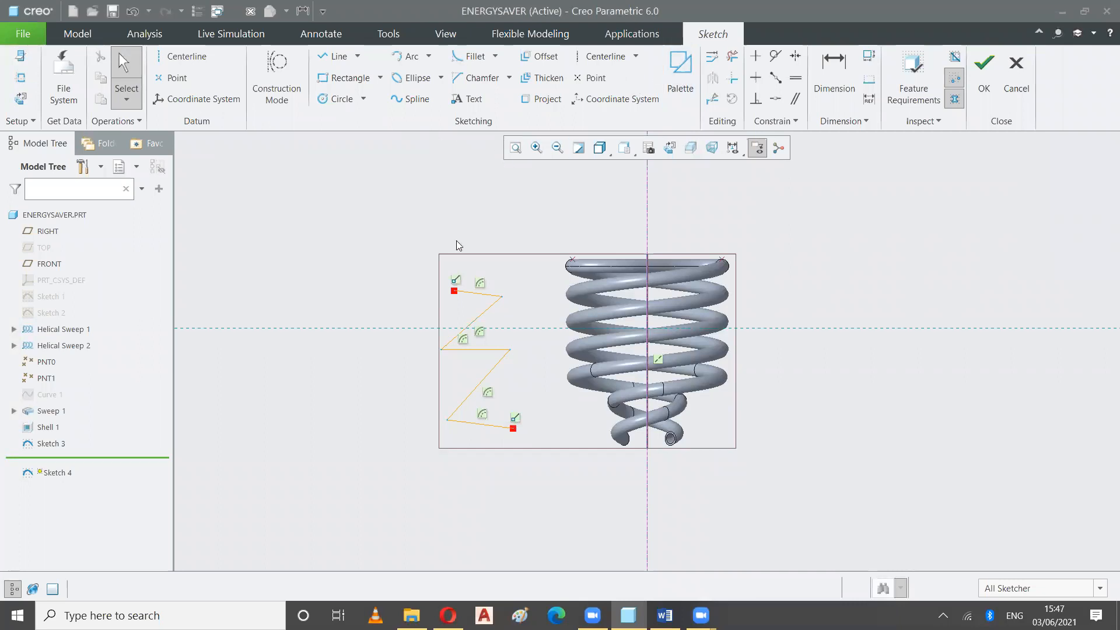
Mirror the projected zigzag lines about the vertical centerline to the opposite side of the coil.
left_click_drag(427, 228, 548, 494)
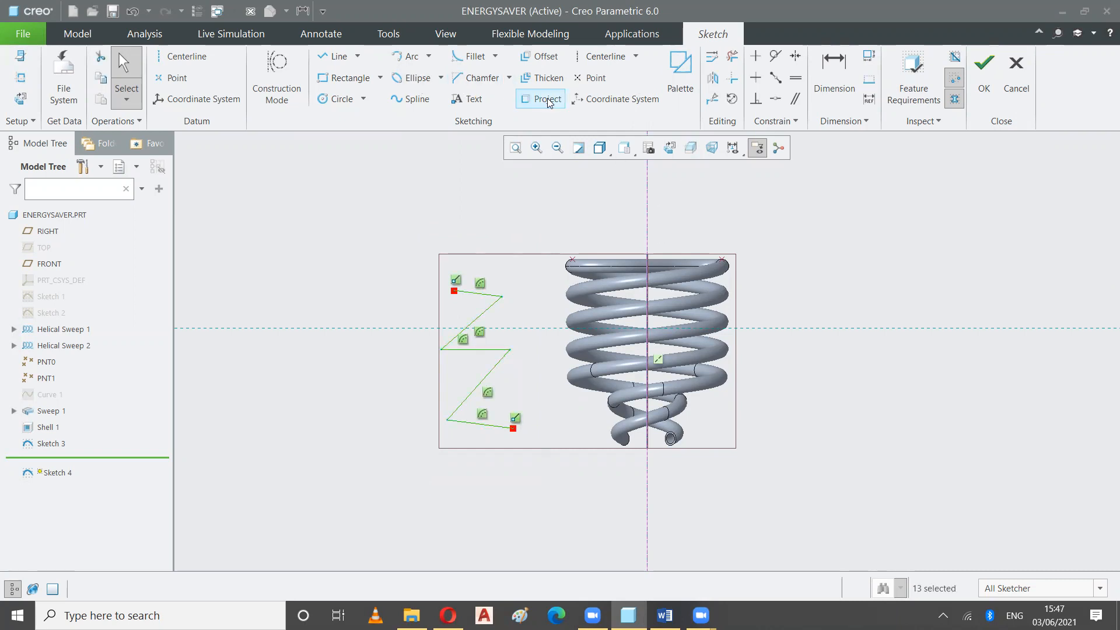
left_click(712, 78)
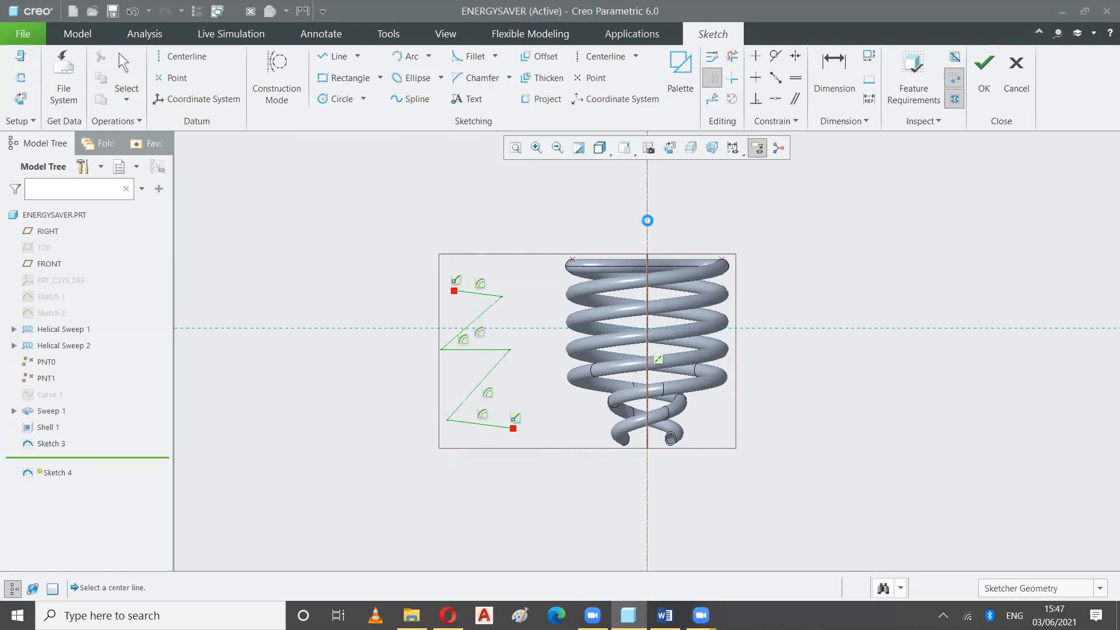
left_click(647, 225)
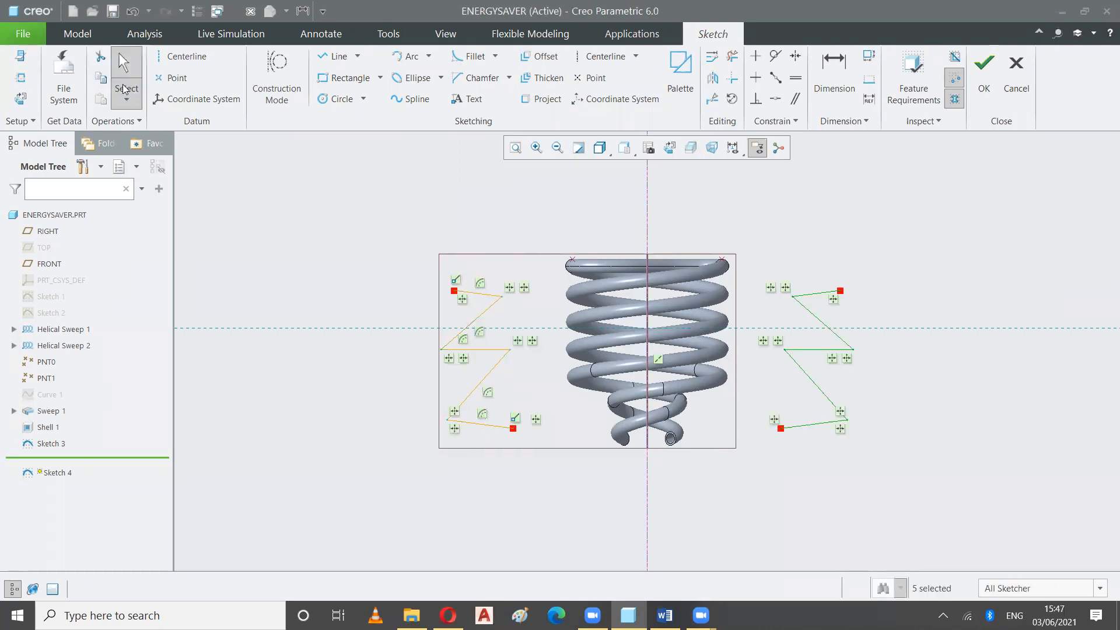
Delete the five projected zigzag lines on the original side, keeping the mirrored ones, and finish the sketch.
left_click(430, 324)
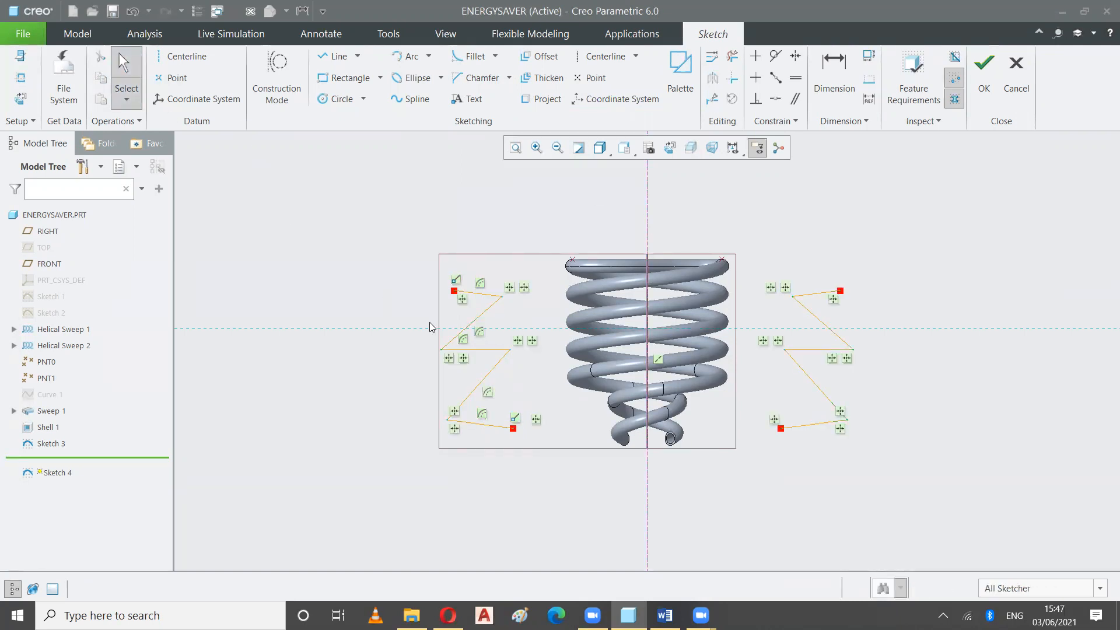
left_click(484, 296)
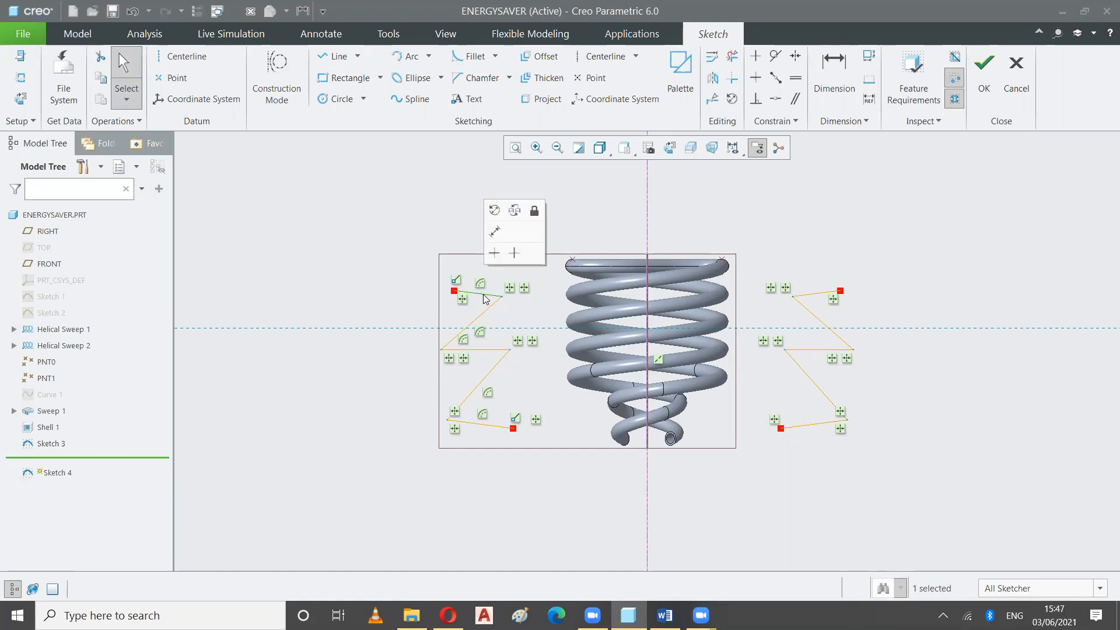
key("Delete")
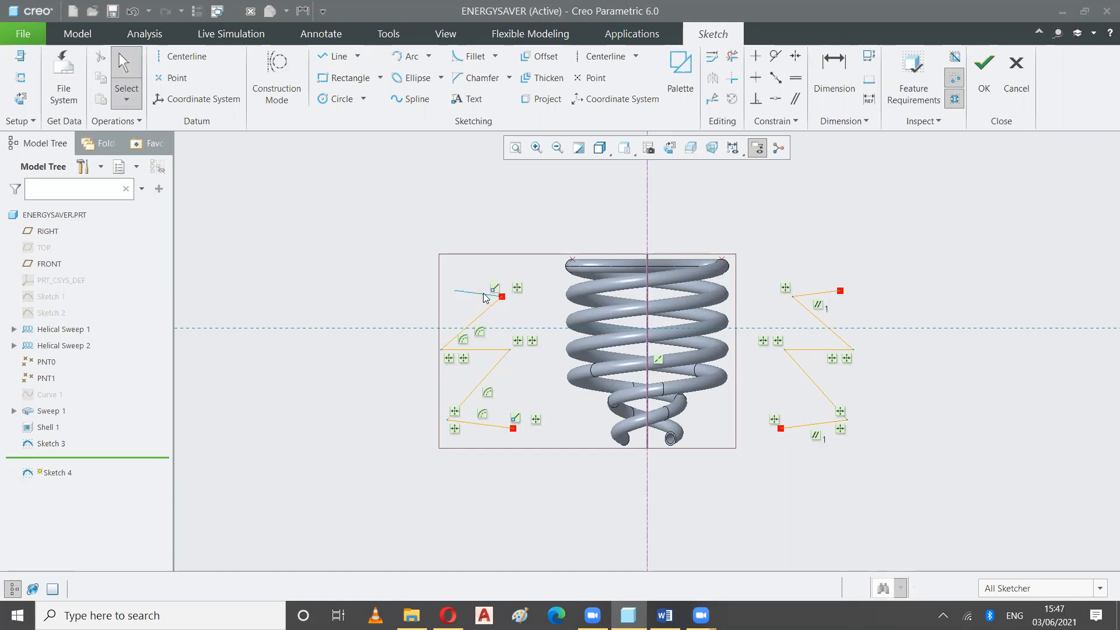
left_click(488, 311)
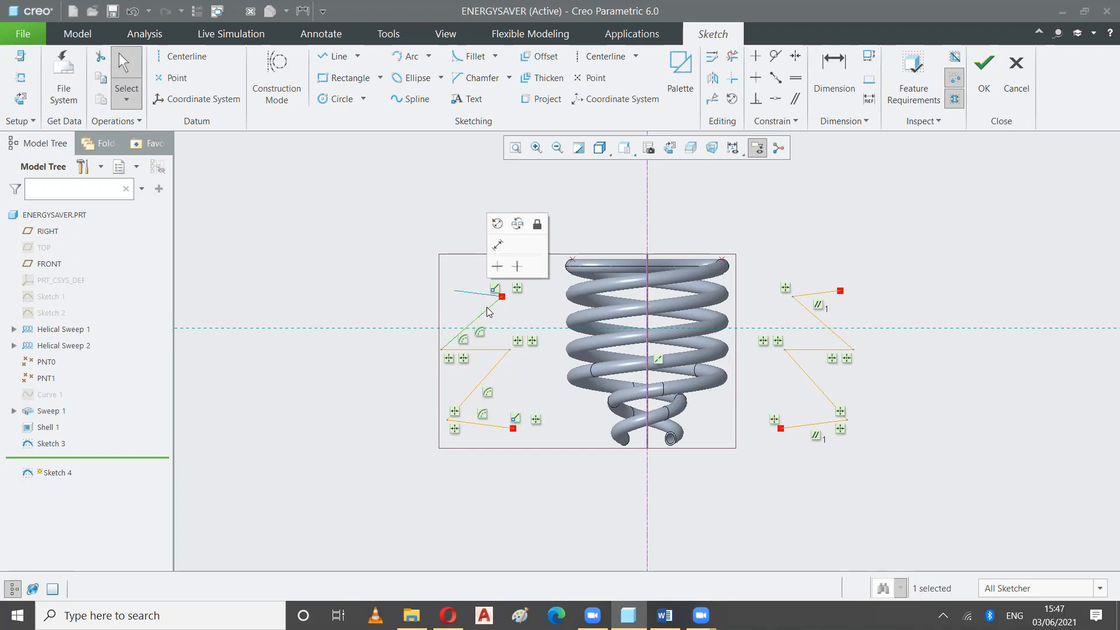
key("Delete")
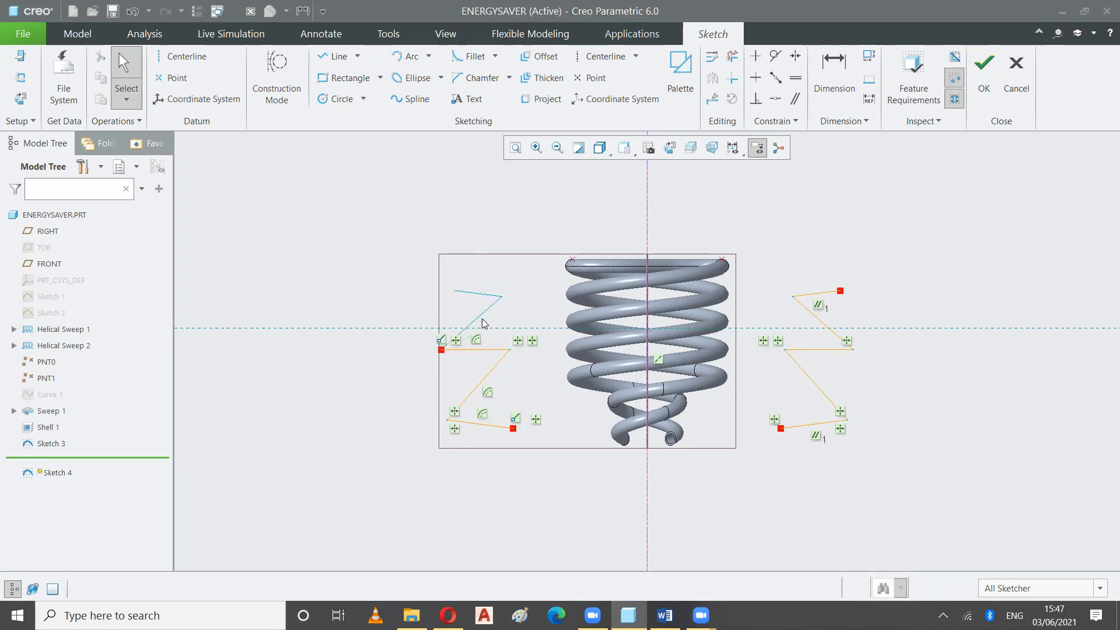
left_click(485, 348)
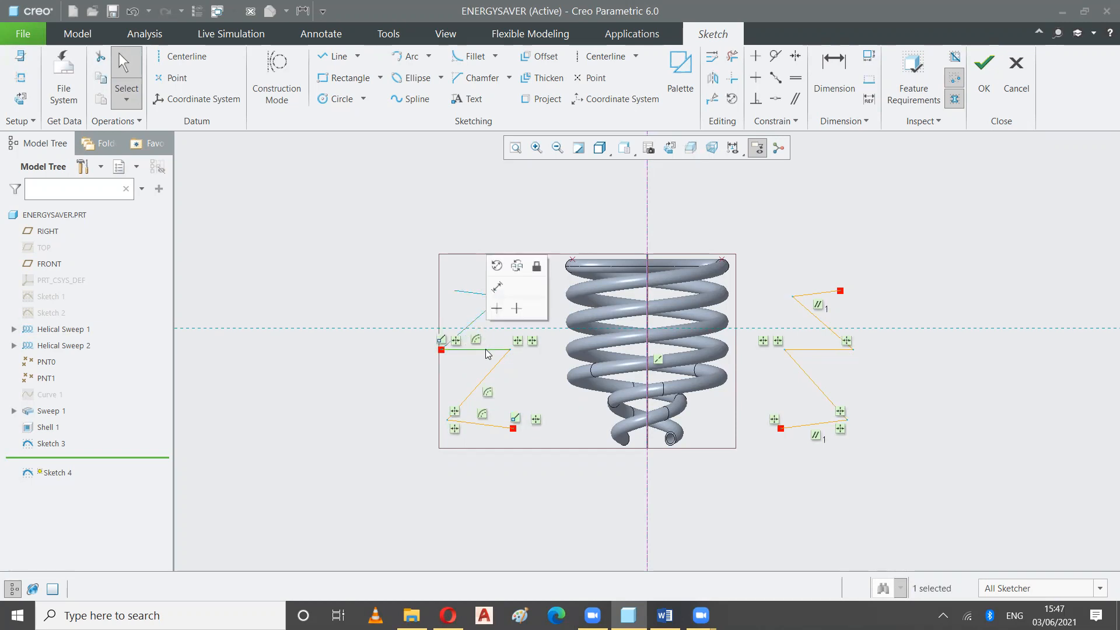
key("Delete")
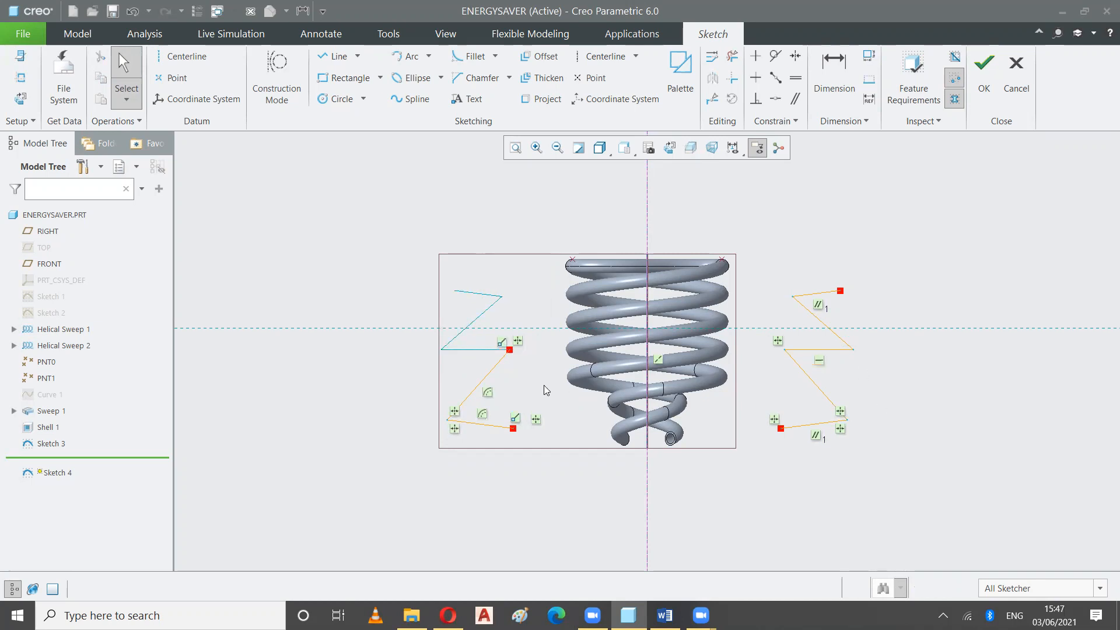
left_click(490, 372)
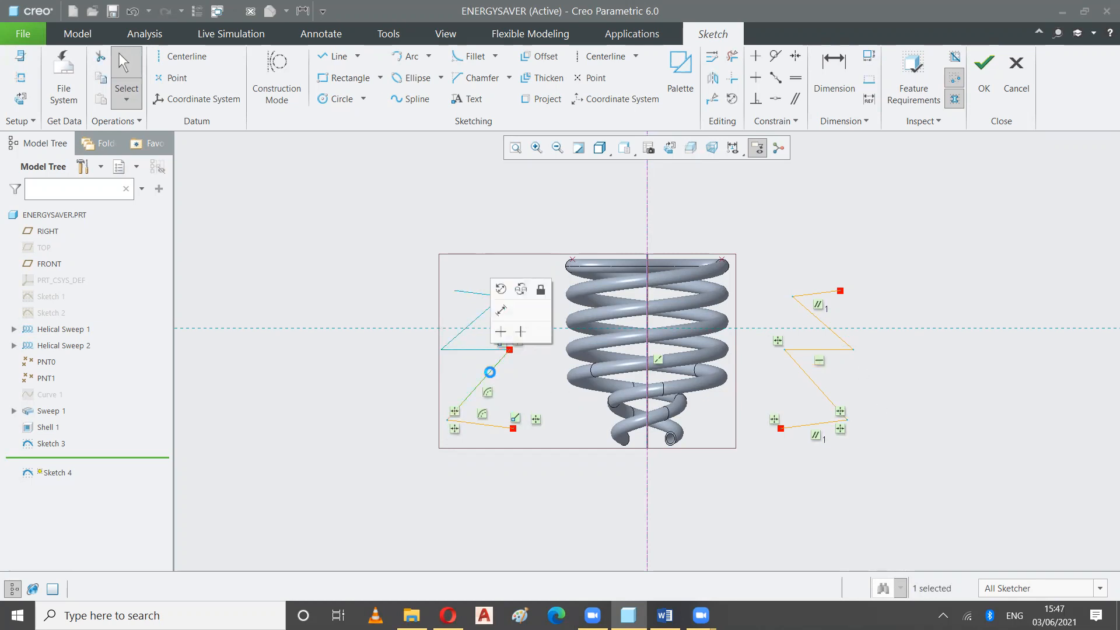
key("Delete")
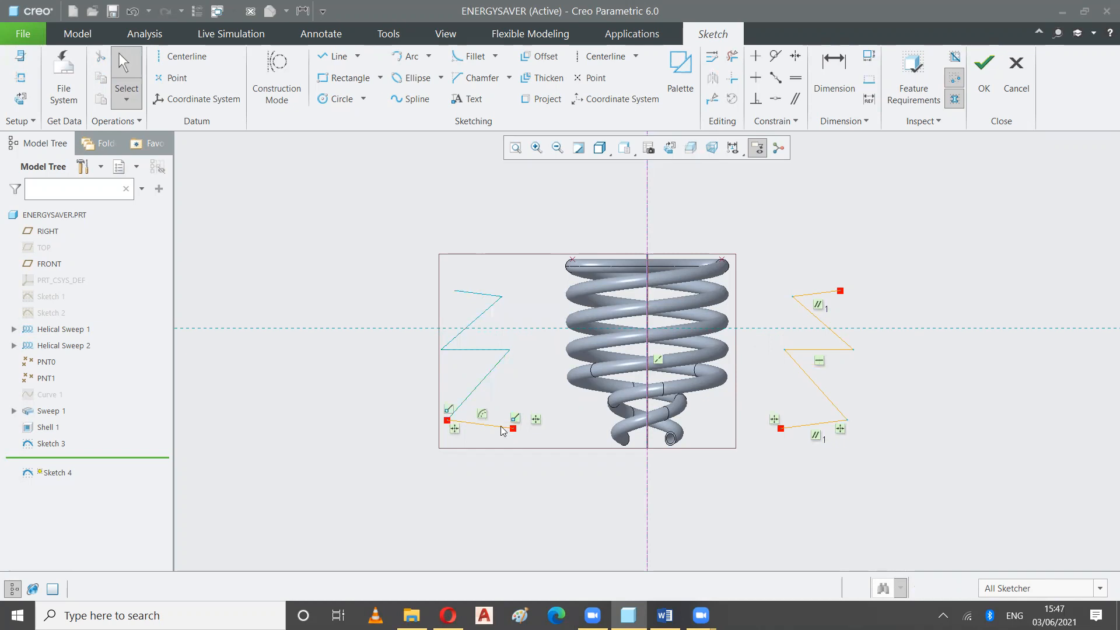
left_click(501, 428)
key("Delete")
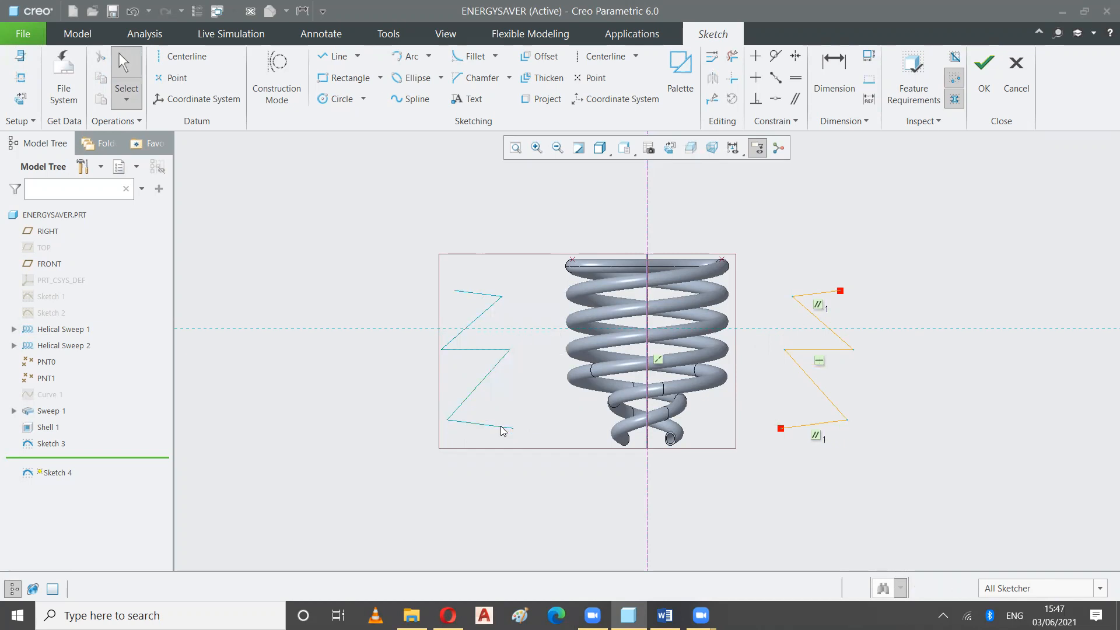
left_click(979, 72)
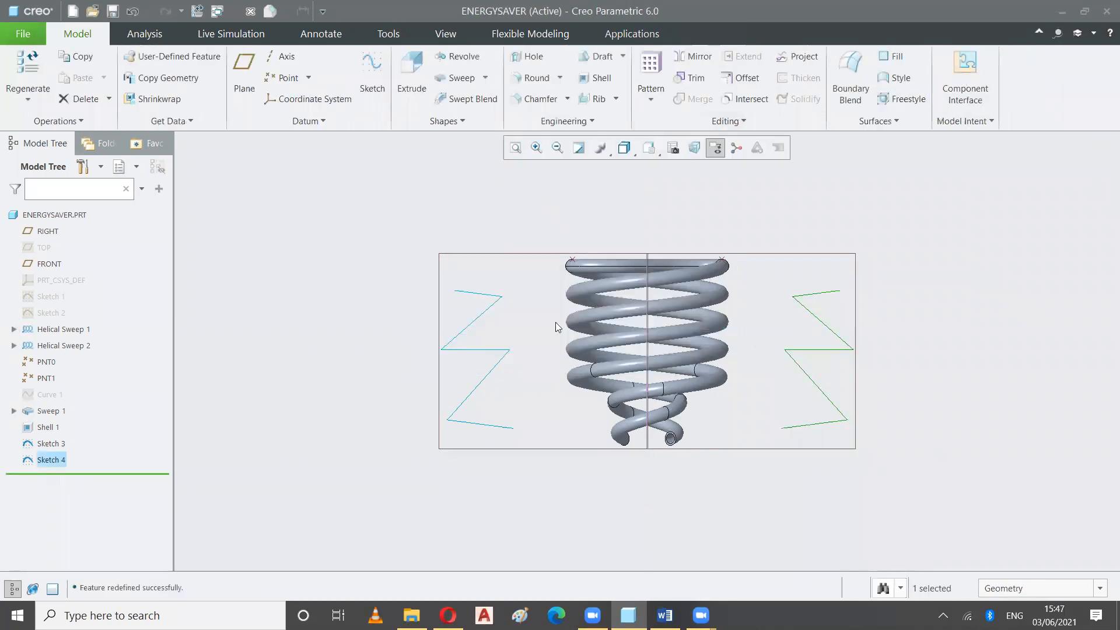
left_click(531, 220)
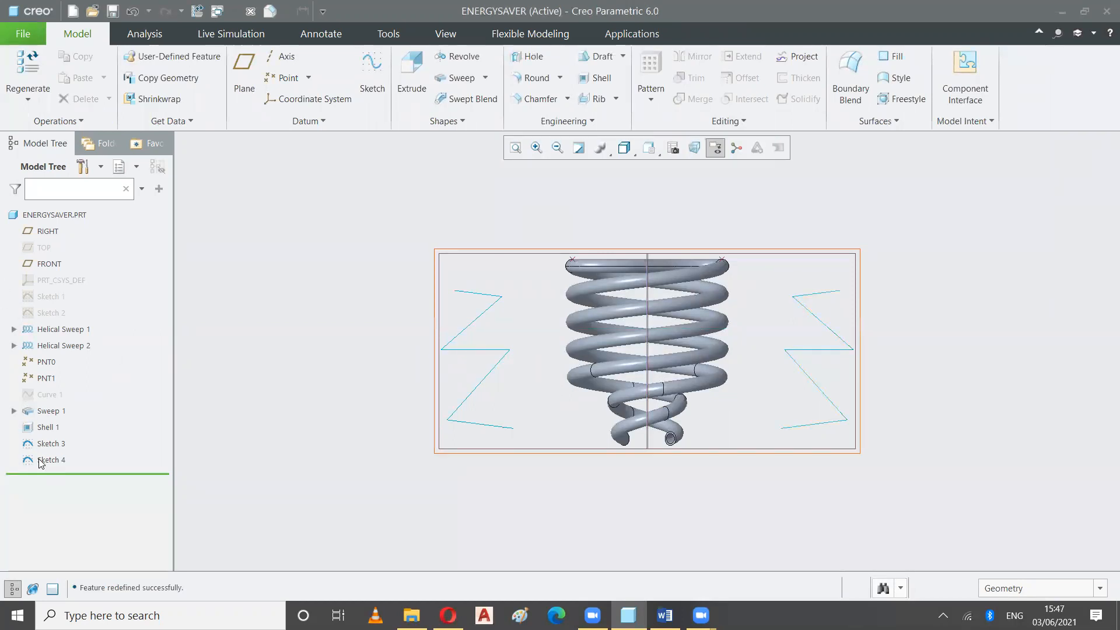
Delete the zigzag sketches Sketch 3 and Sketch 4 from the part.
right_click(52, 443)
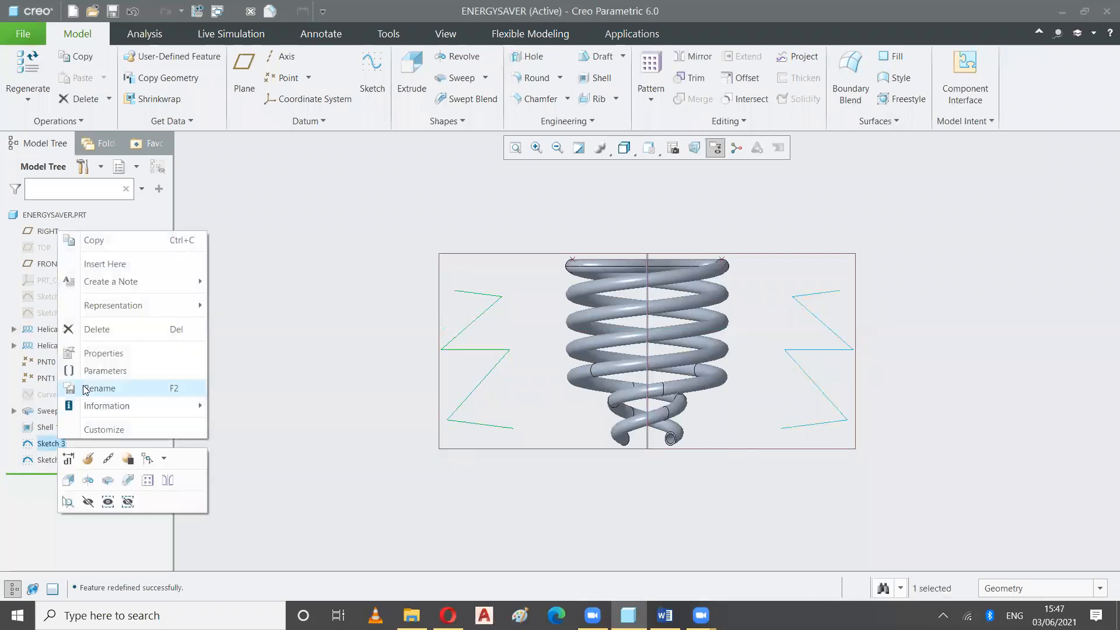
left_click(96, 330)
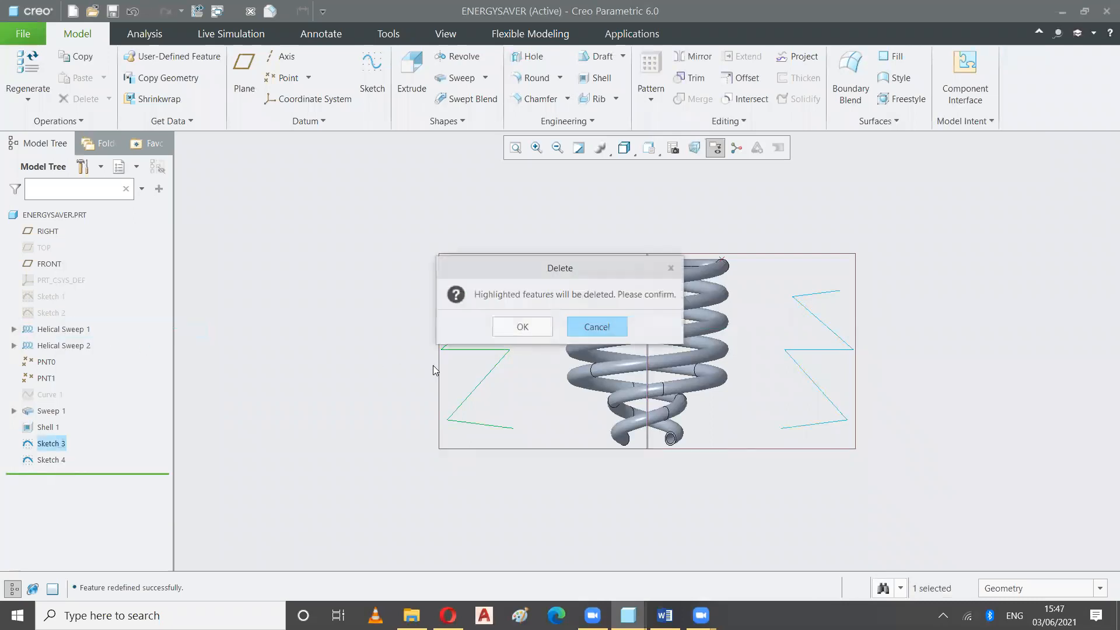
left_click(505, 330)
right_click(49, 444)
left_click(90, 337)
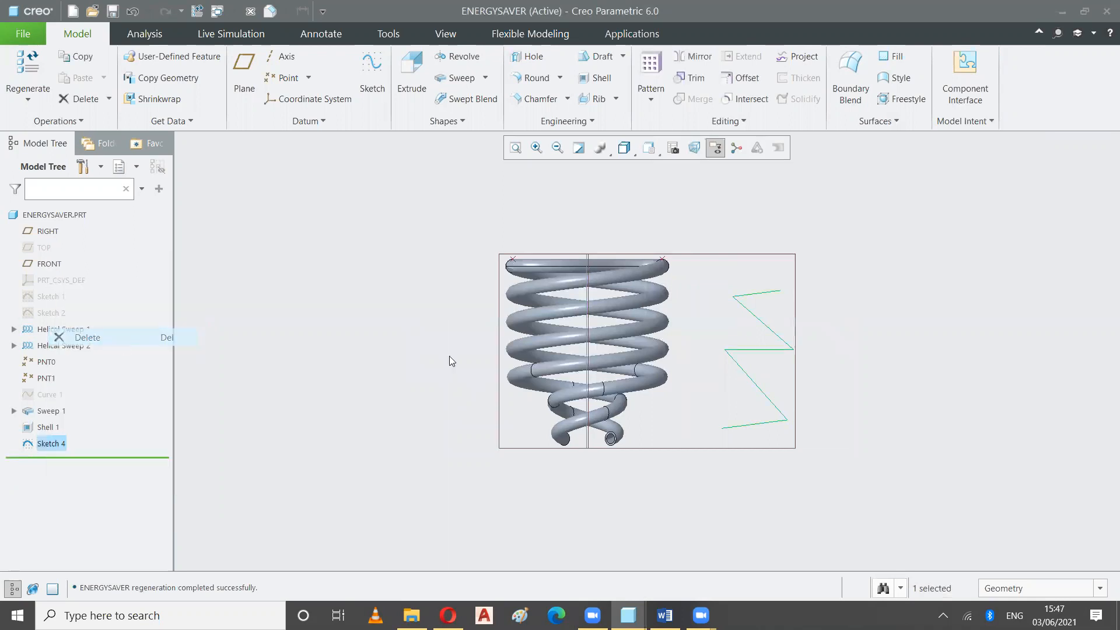
left_click(532, 332)
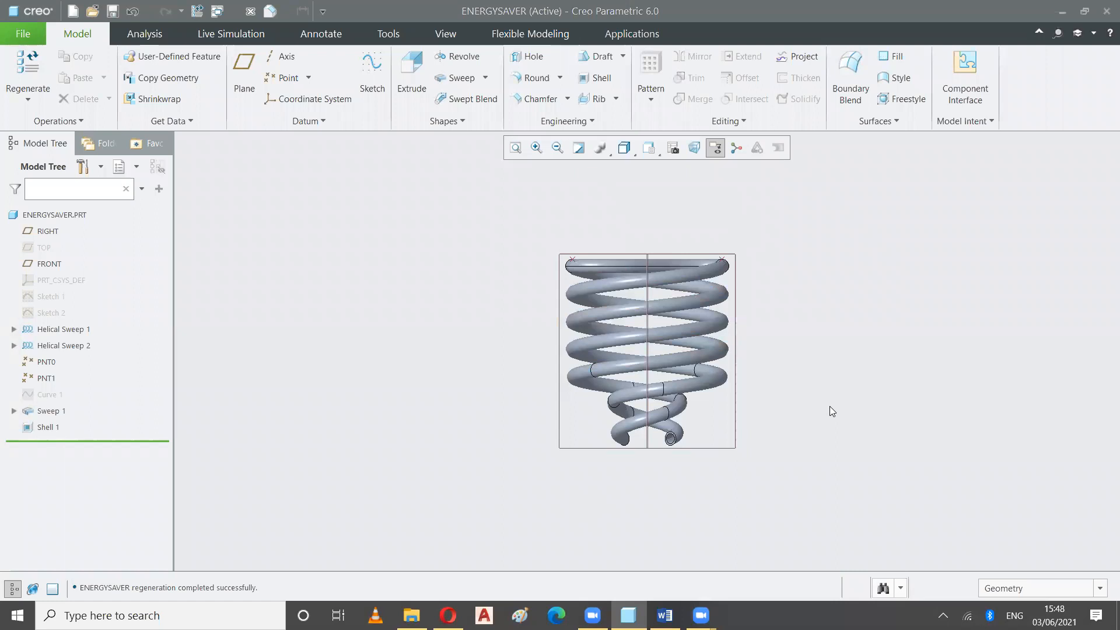
Hide the FRONT and RIGHT datum planes.
left_click(656, 151)
left_click(631, 168)
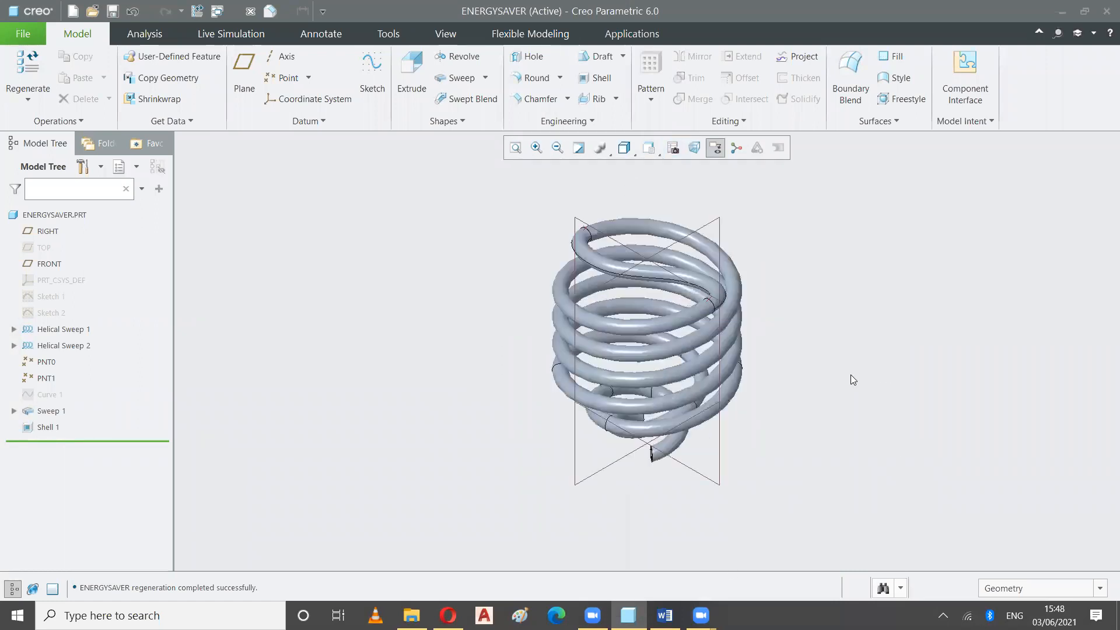
left_click(37, 265)
left_click(88, 226)
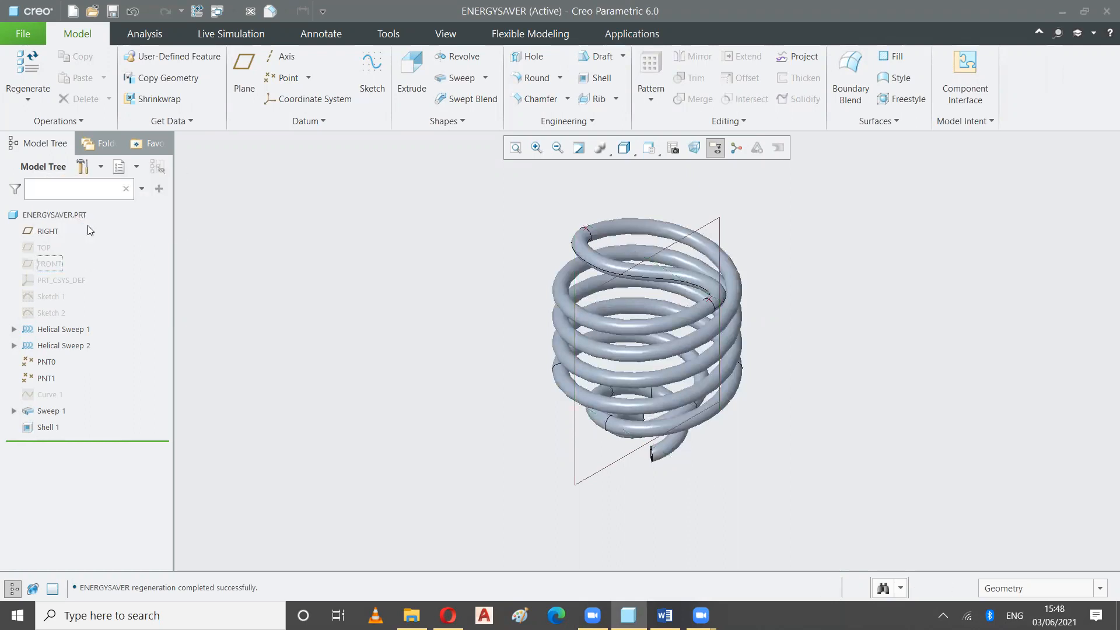
left_click(51, 231)
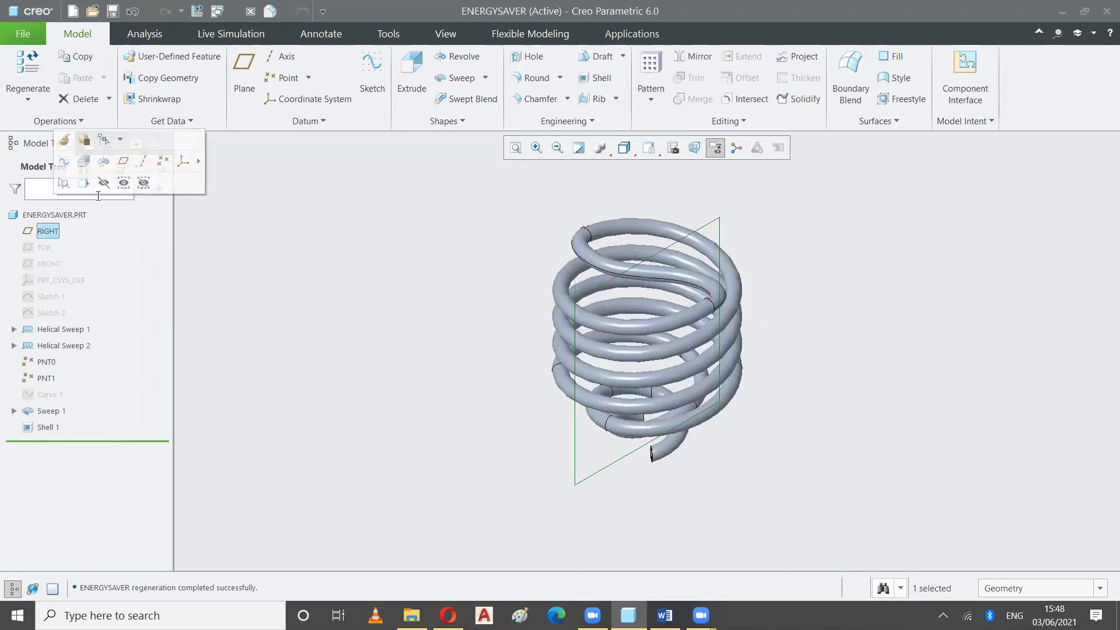
left_click(104, 183)
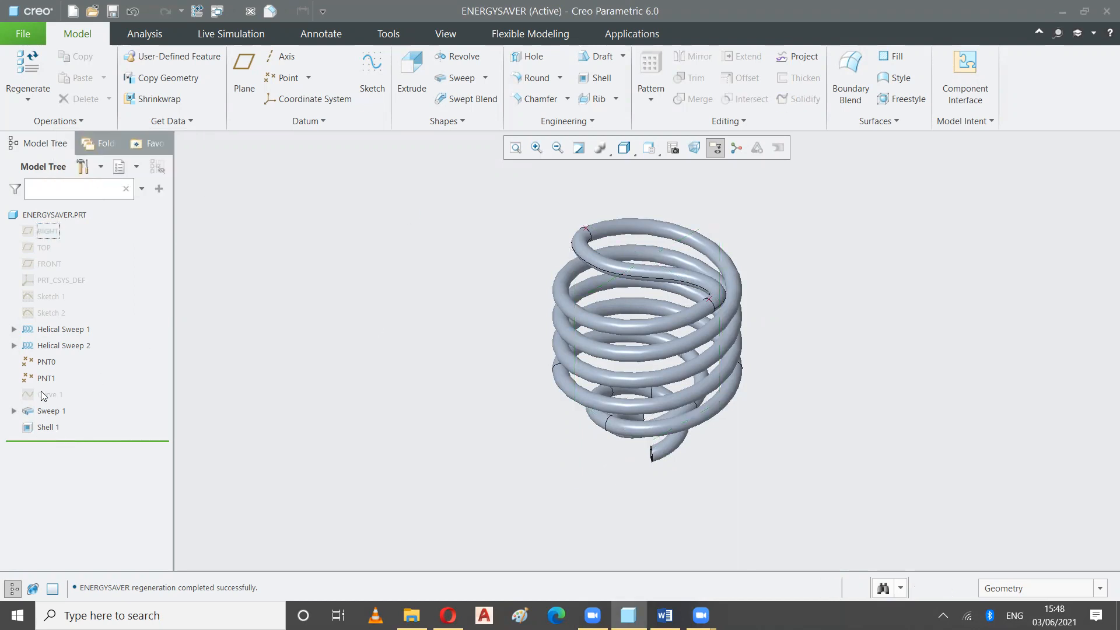
Hide the datum points PNT0 and PNT1.
left_click(49, 362)
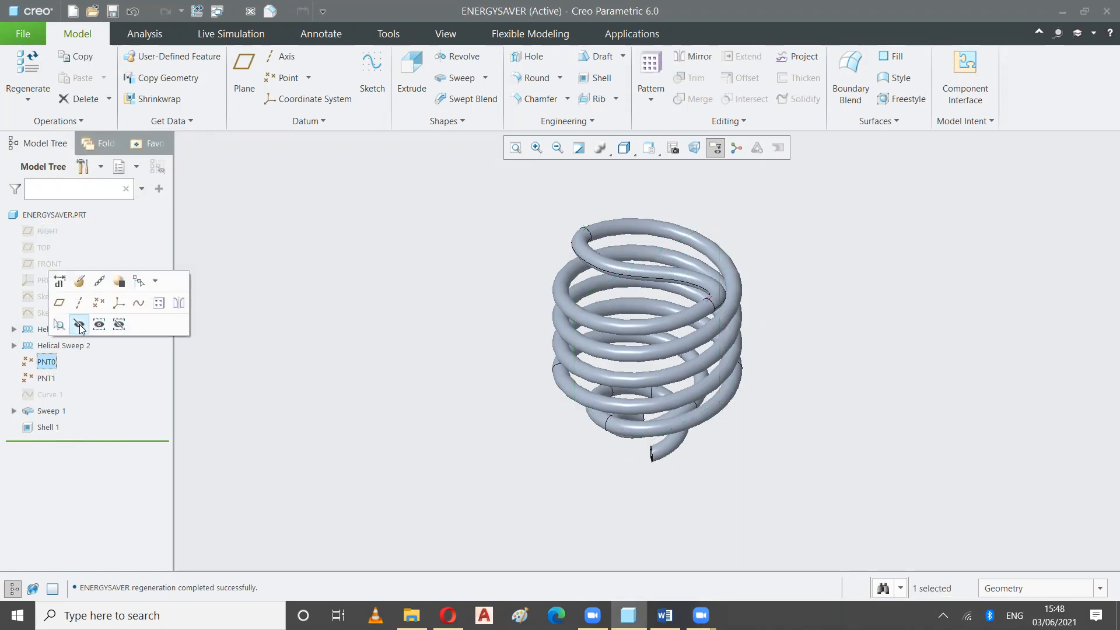
left_click(79, 324)
left_click(51, 378)
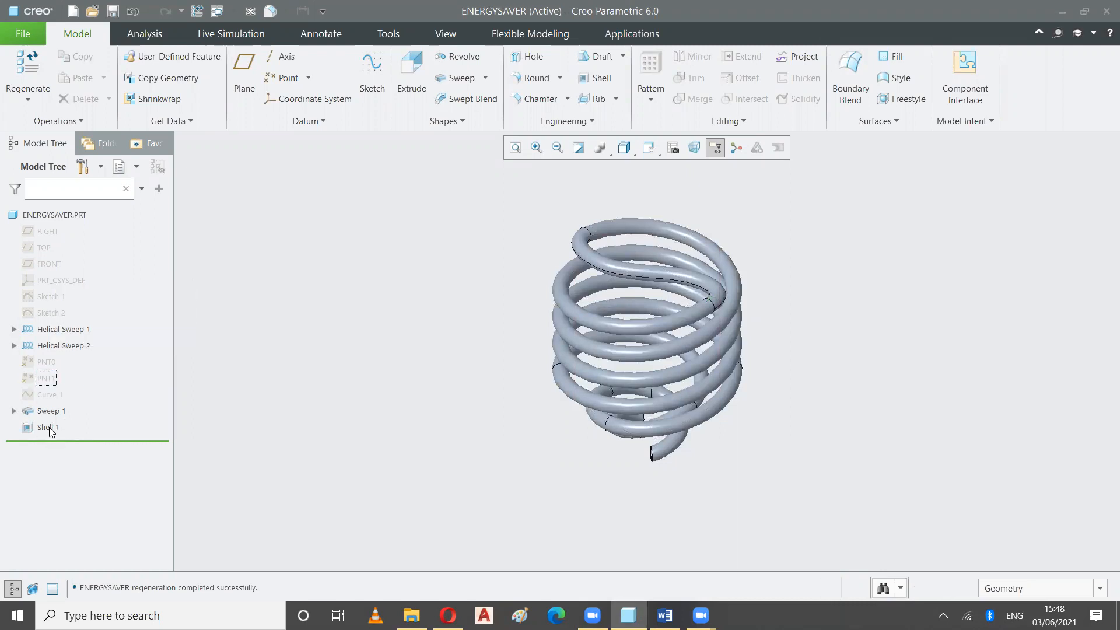
Open Sketch 1, the coil's side profile, in the sketcher to examine its dimensions.
middle_click_drag(466, 414, 503, 136)
left_click(515, 148)
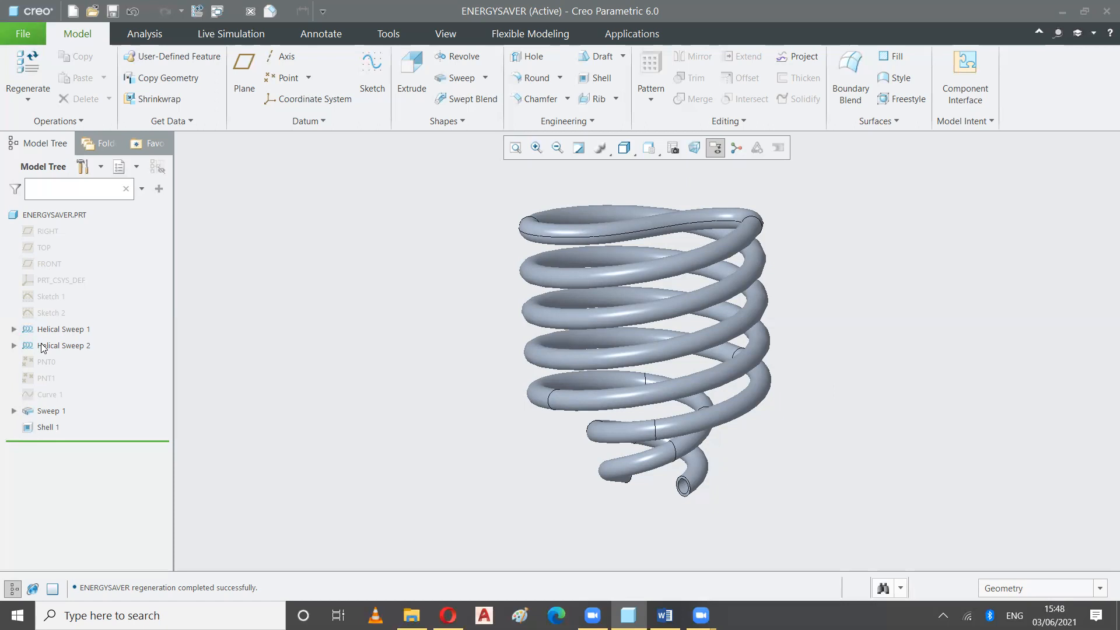
left_click(55, 297)
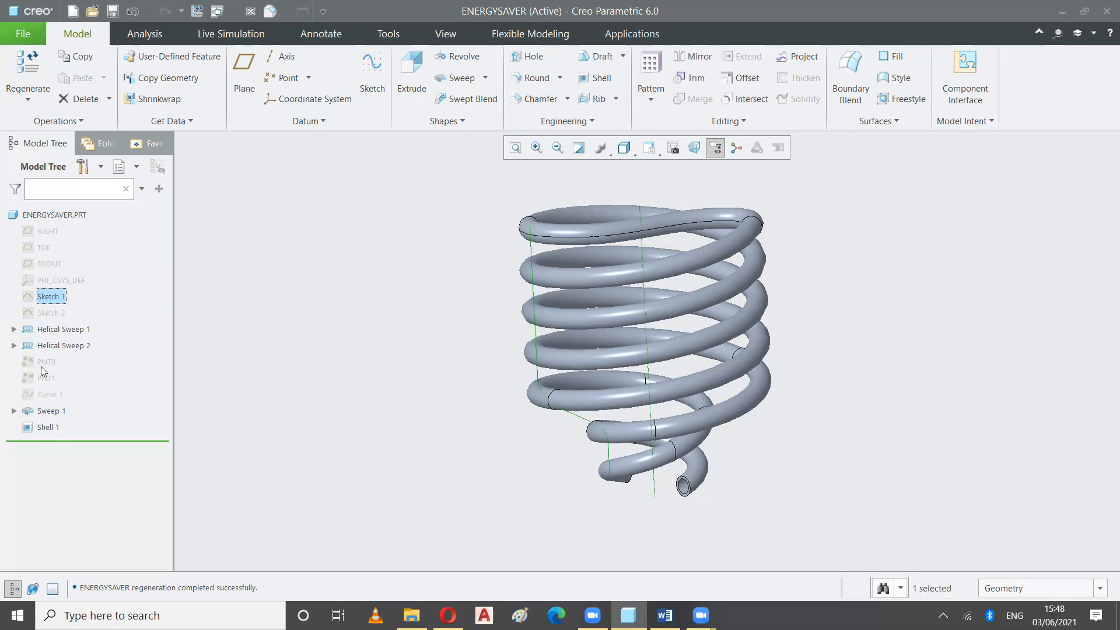
left_click(49, 298)
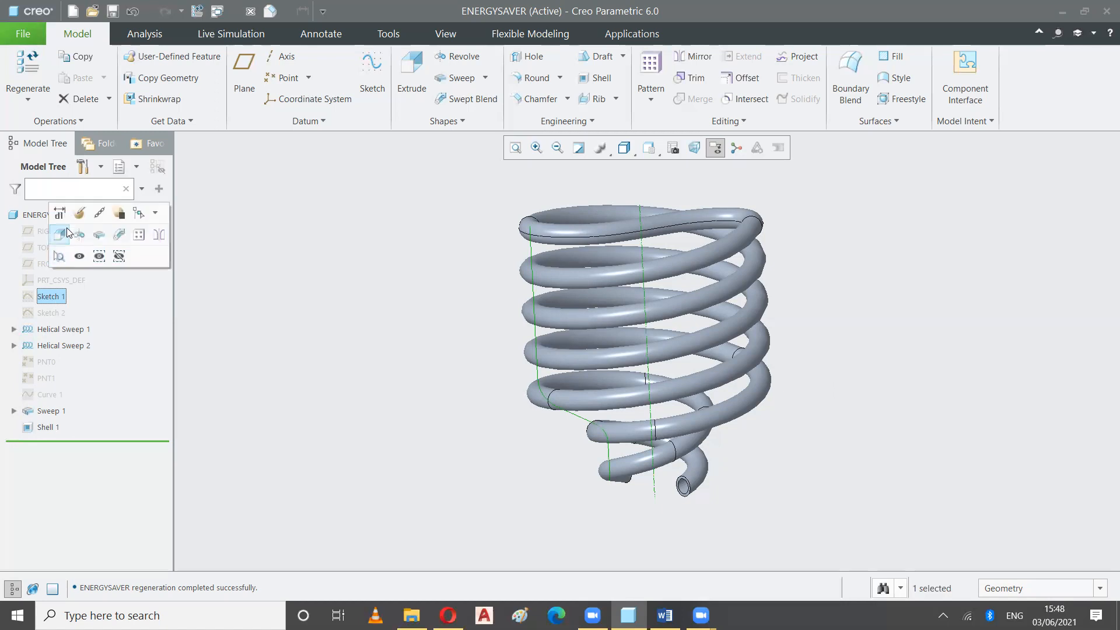
left_click(76, 215)
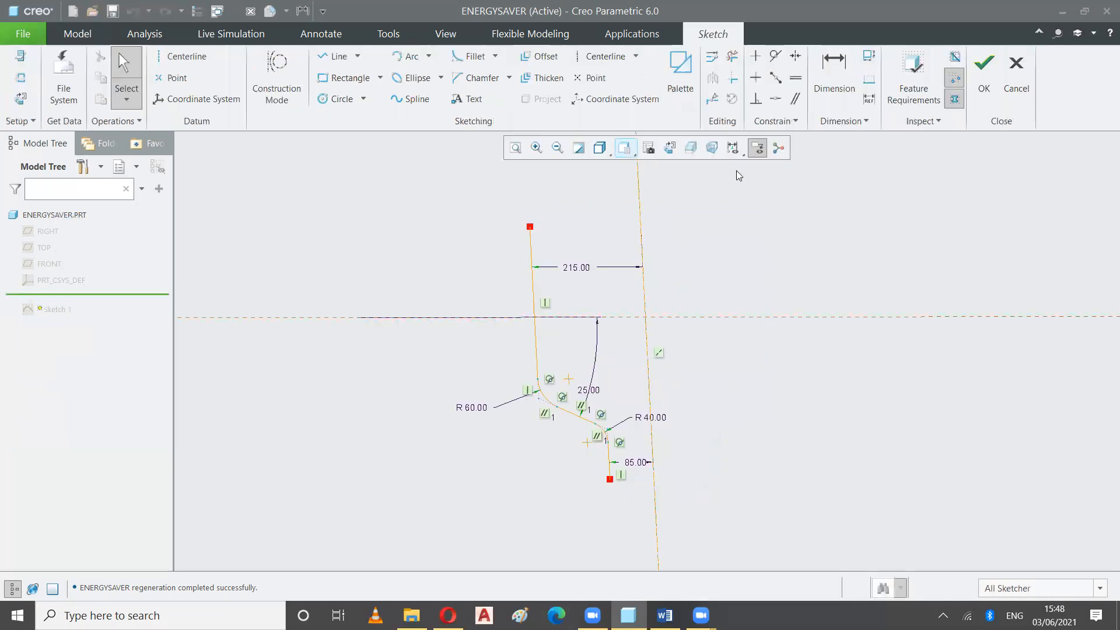
left_click(669, 147)
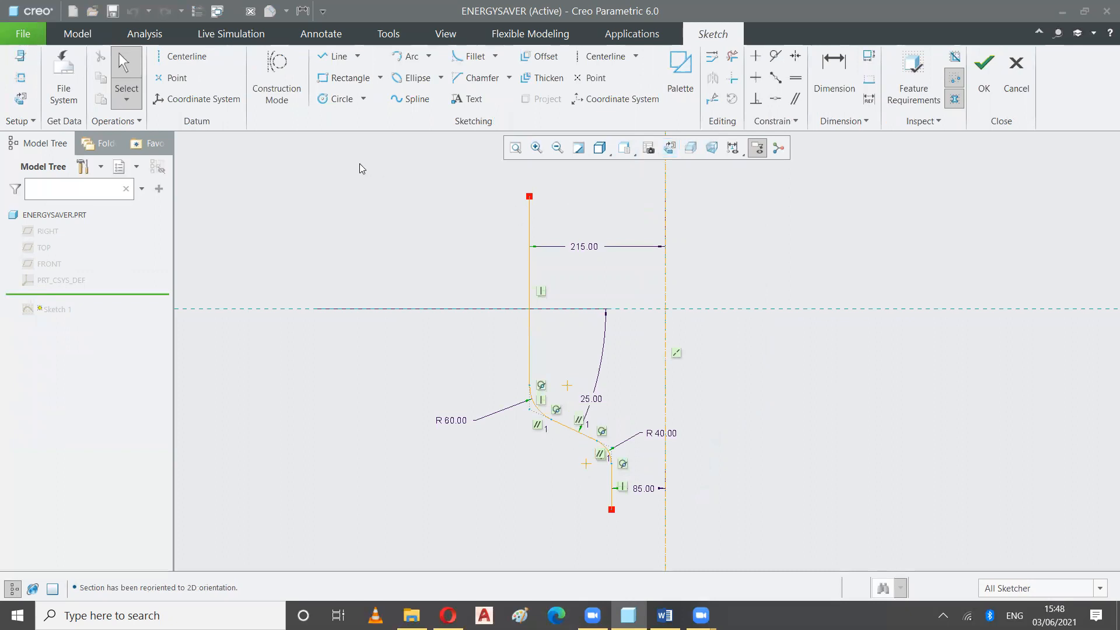
Move all entities of the coil profile sketch about 45 to the right with Rotate Resize.
mouse_move(453, 252)
left_mouse_down()
mouse_move(651, 541)
mouse_move(698, 539)
left_mouse_up()
left_click(732, 99)
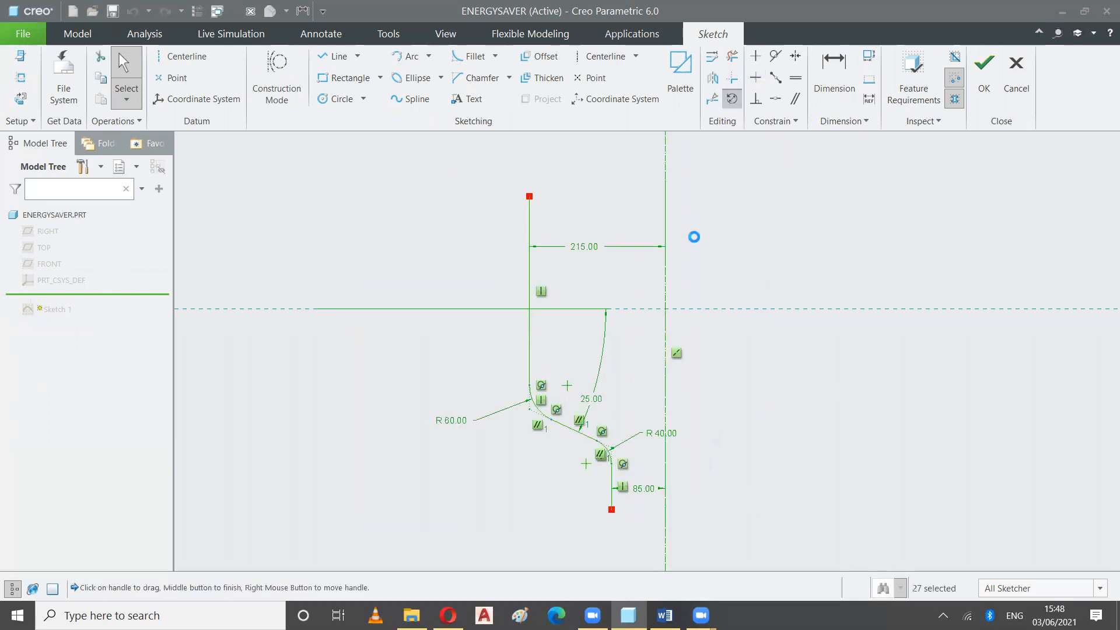
left_click_drag(599, 354, 626, 354)
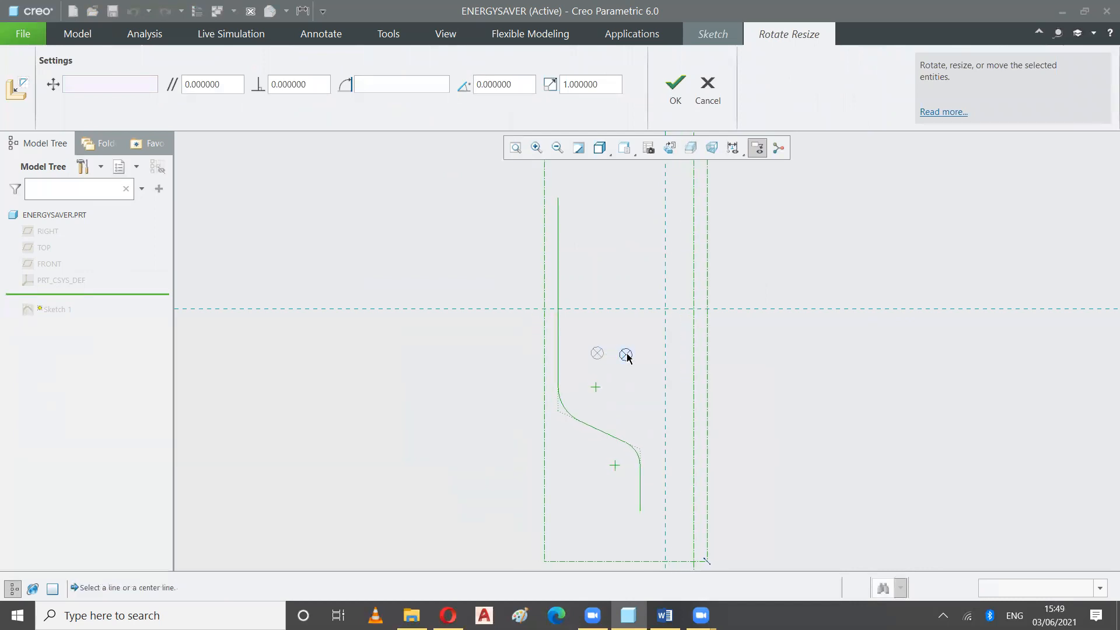
left_click(672, 95)
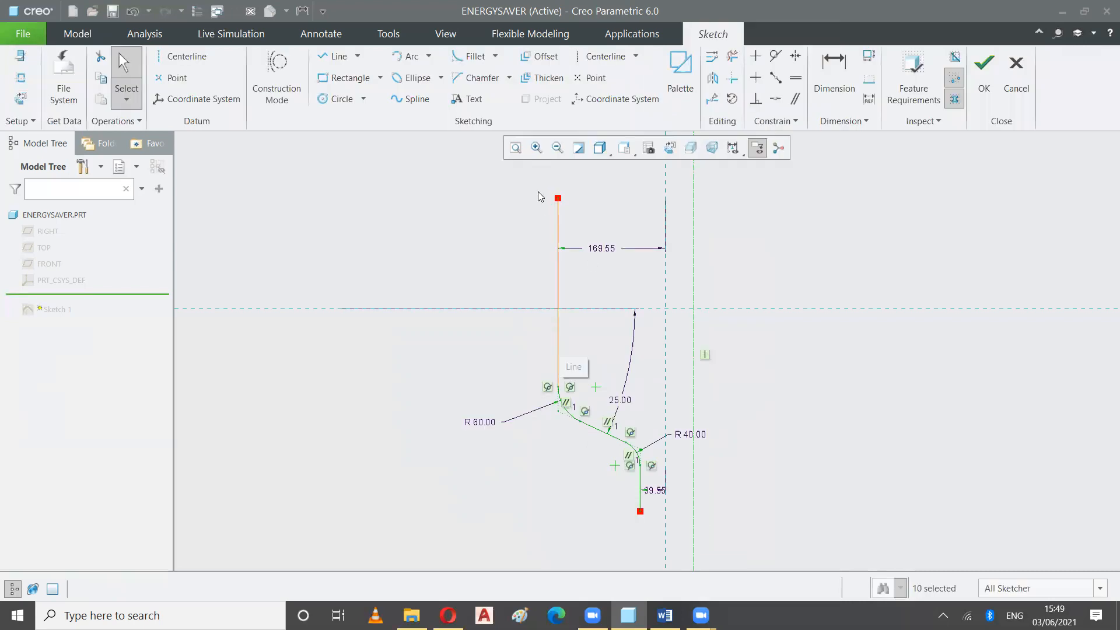
Move the whole profile sketch back by about 26.83 to the left and 6.48 down with Rotate Resize.
mouse_move(457, 169)
left_mouse_down()
mouse_move(628, 398)
mouse_move(694, 557)
mouse_move(746, 554)
left_mouse_up()
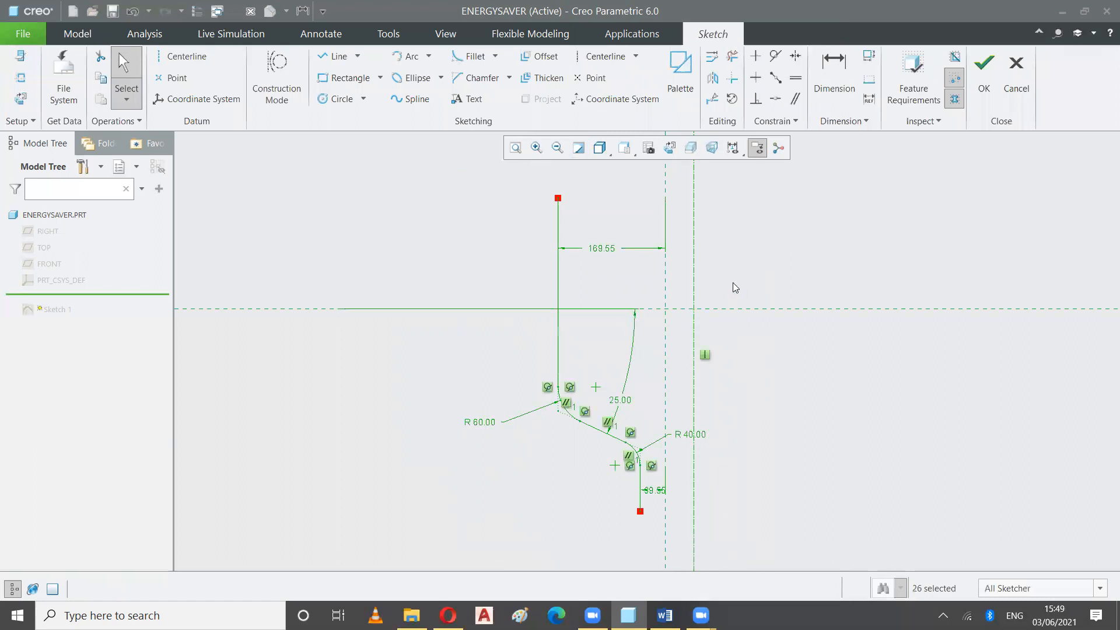
left_click(732, 98)
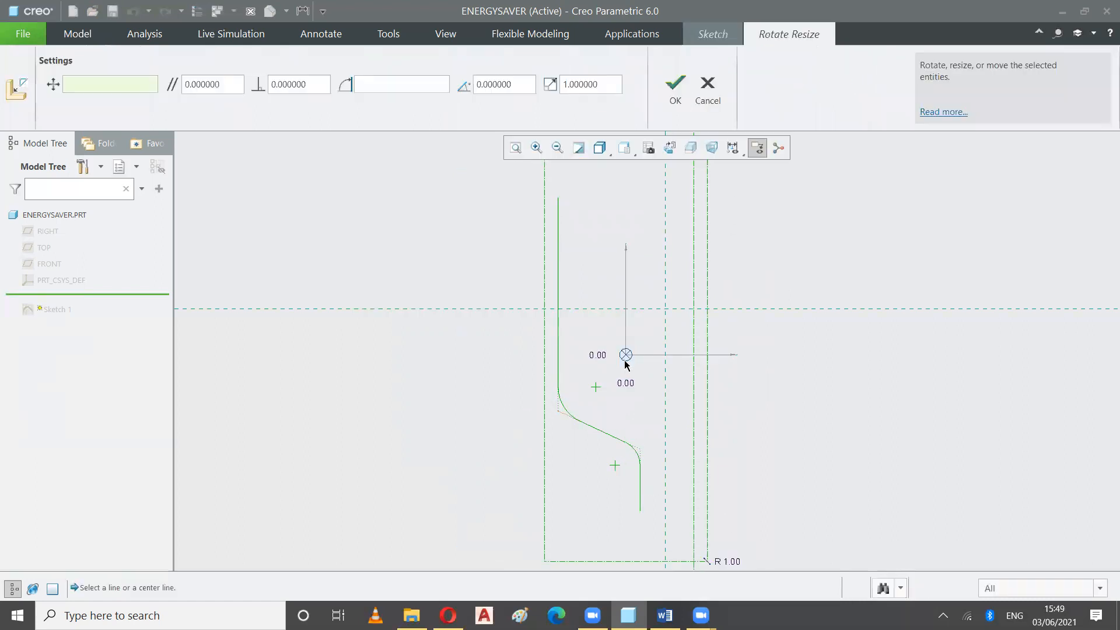
left_click_drag(625, 355, 608, 358)
left_click(671, 88)
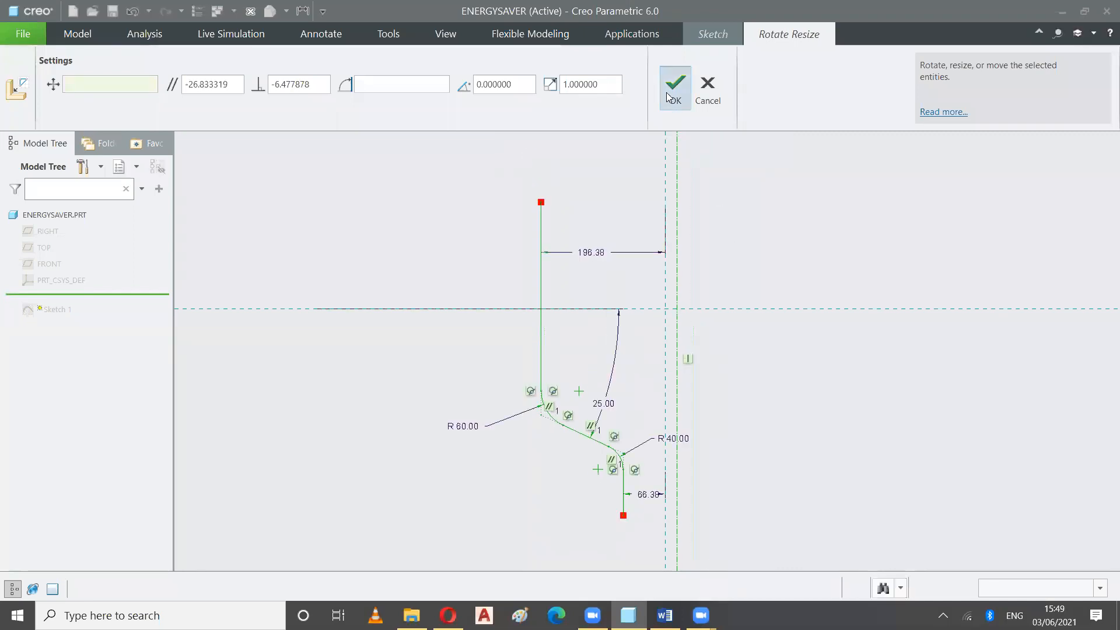
left_click(492, 277)
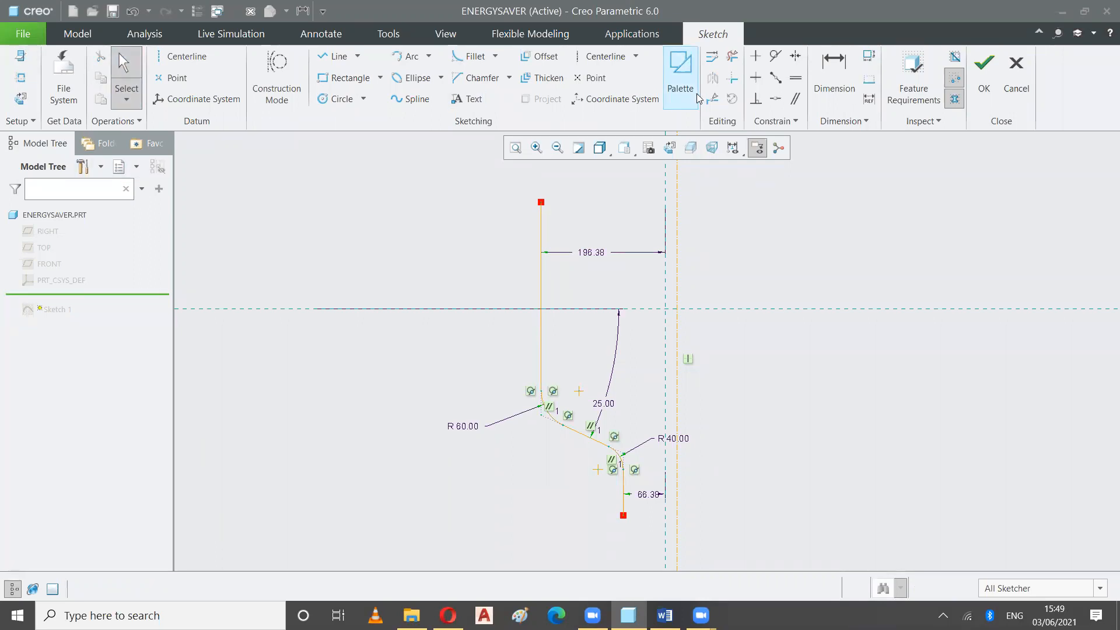
Dimension the long vertical line of Sketch 1 at 500 and accept the sketch.
left_click(823, 74)
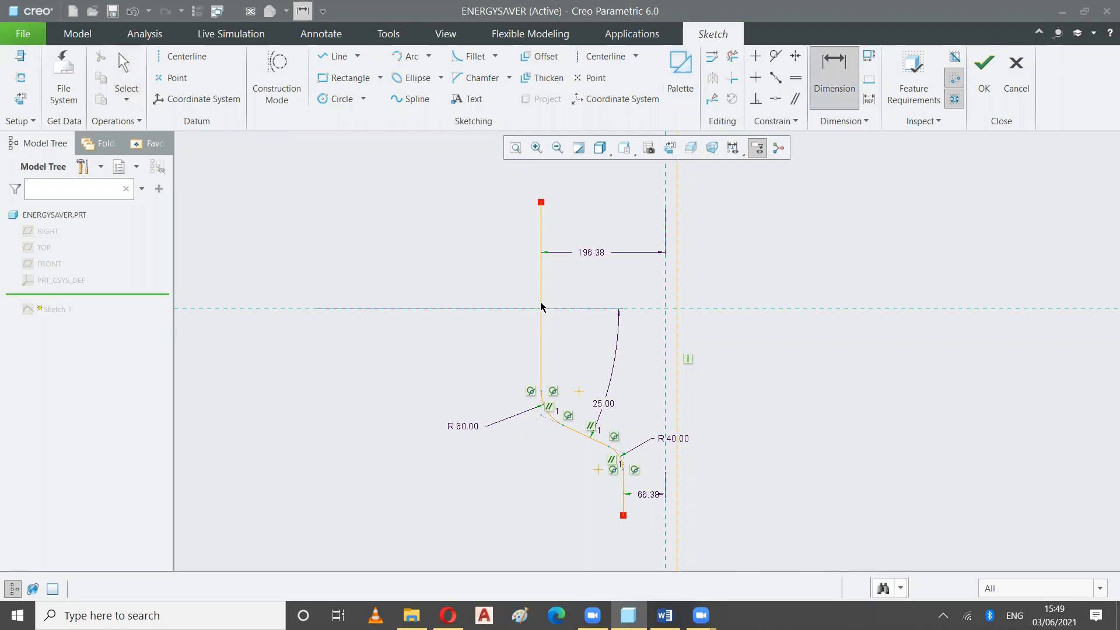
middle_click(484, 314)
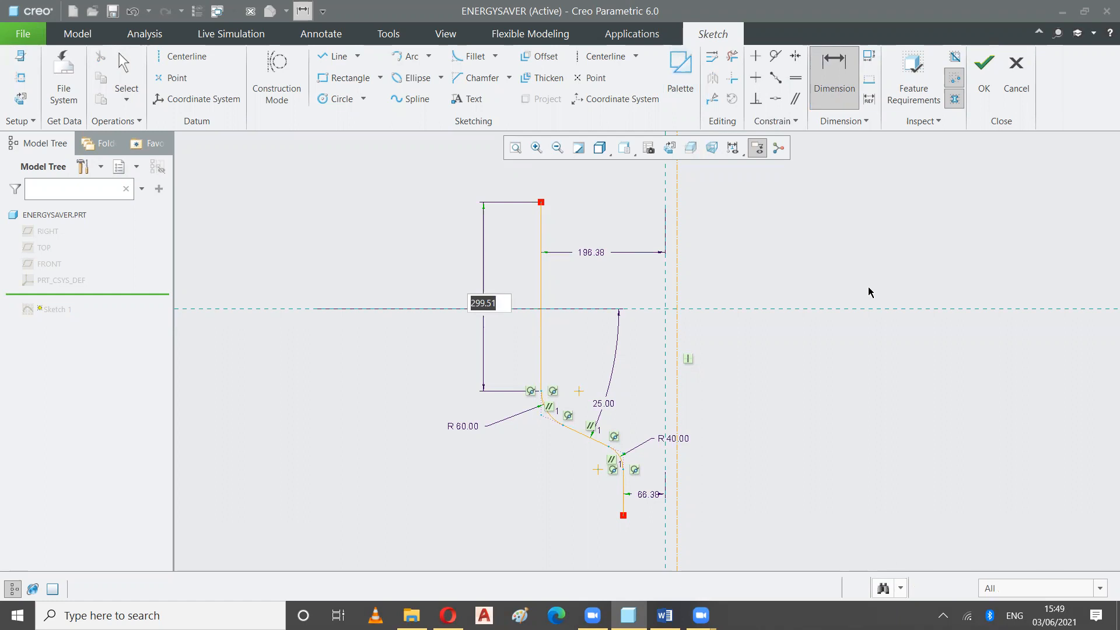
type("500")
key("Return")
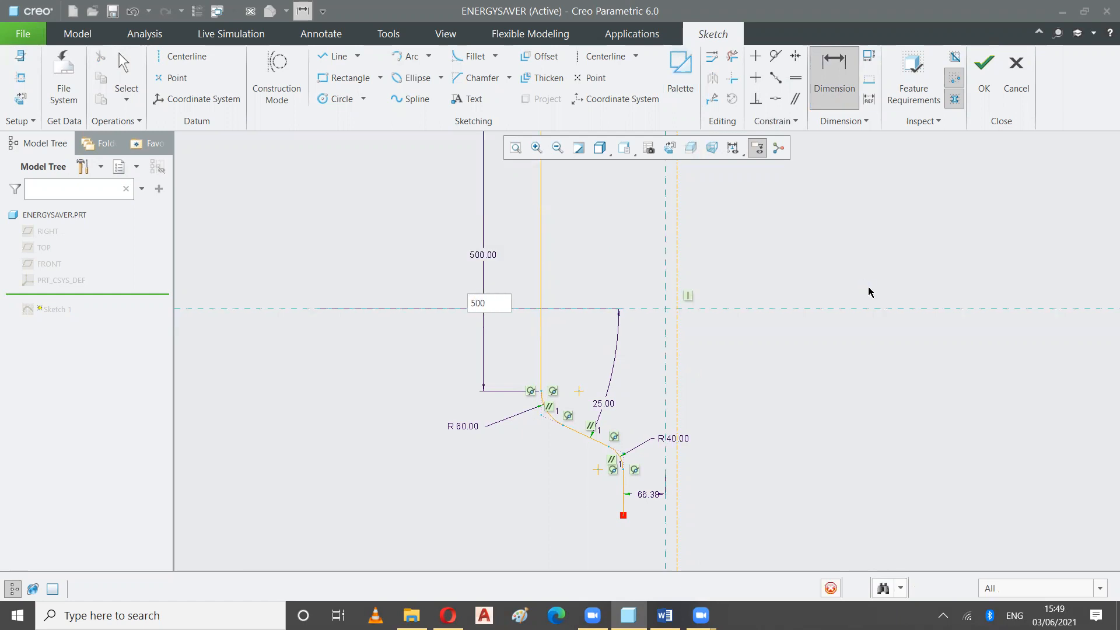
left_click(515, 150)
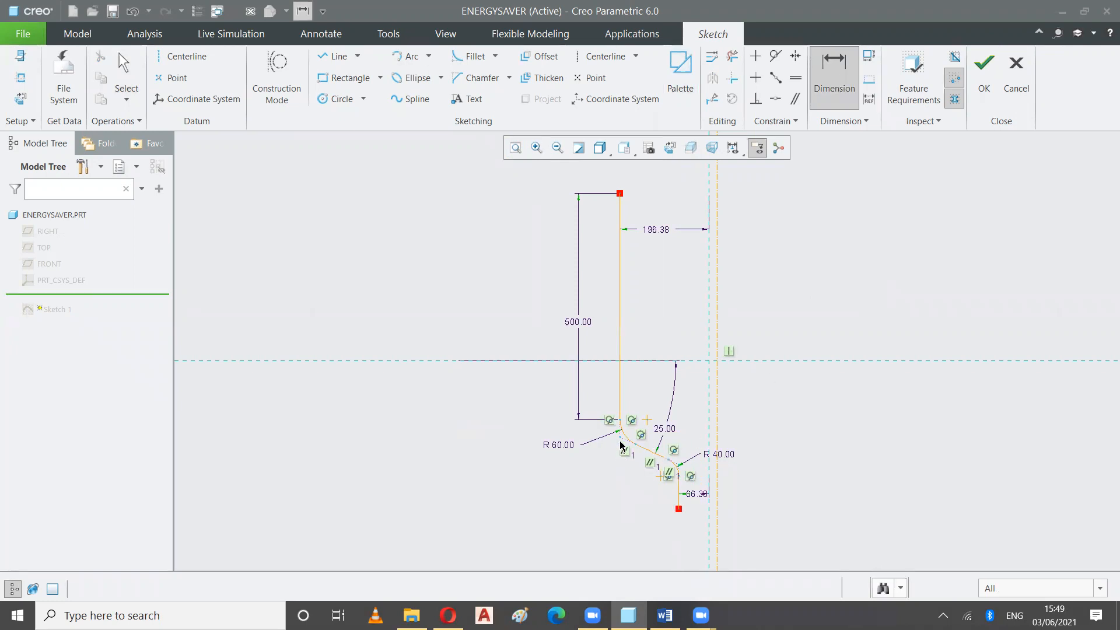
left_click(992, 86)
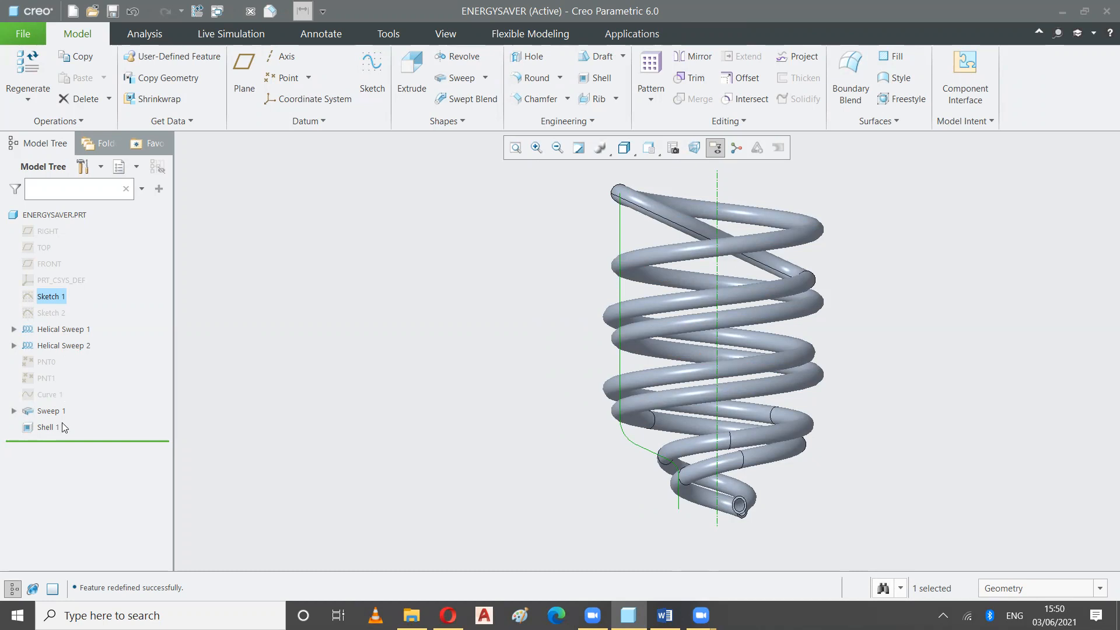
left_click(53, 346)
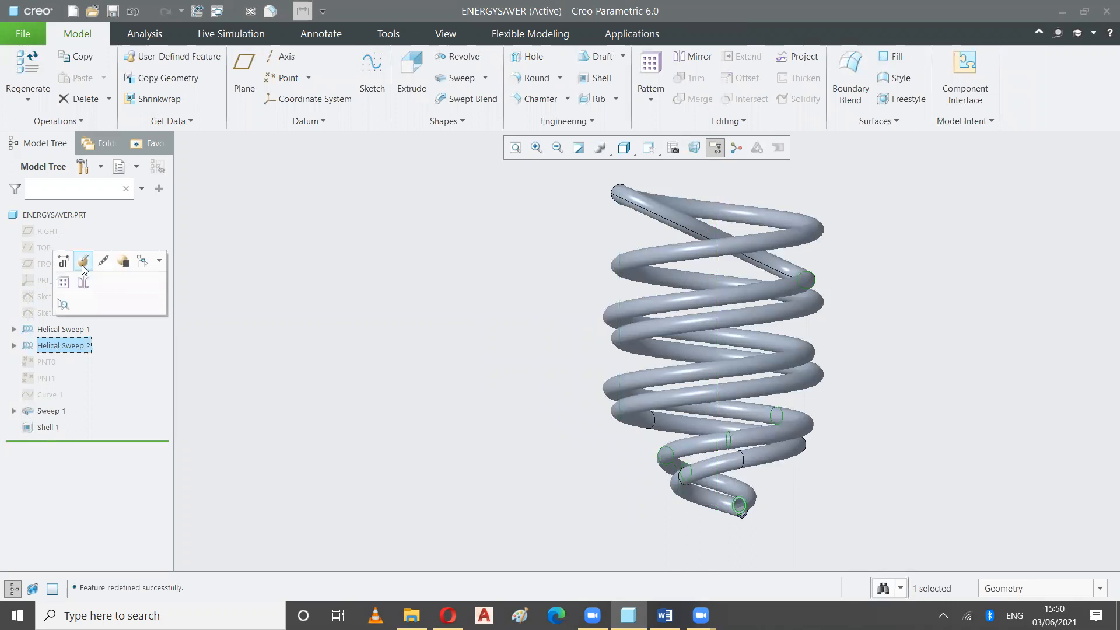
left_click(82, 263)
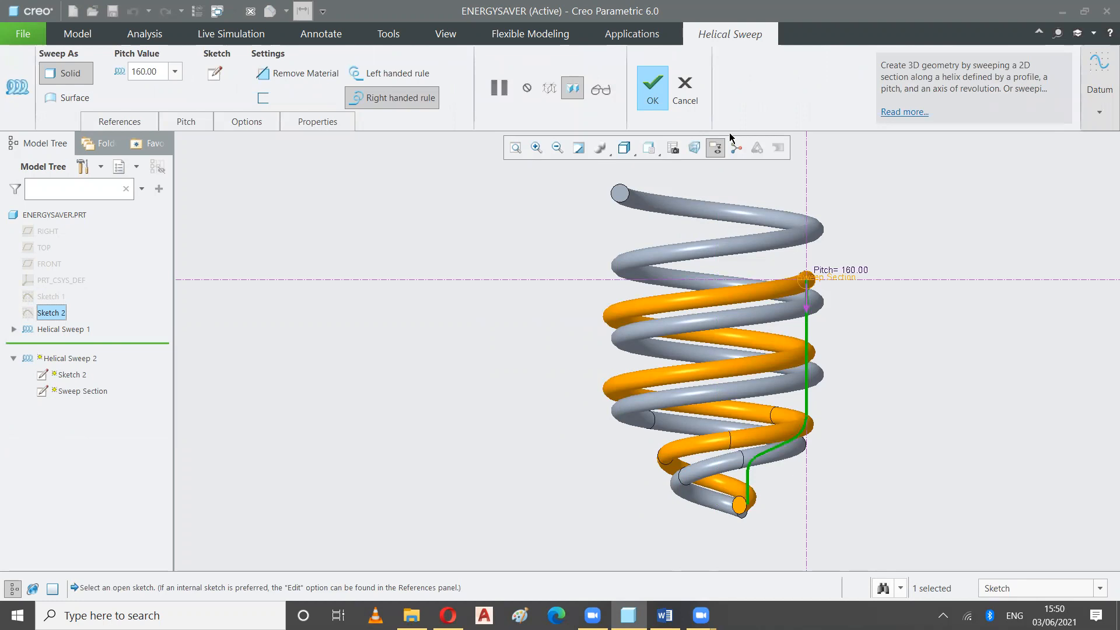
left_click(681, 95)
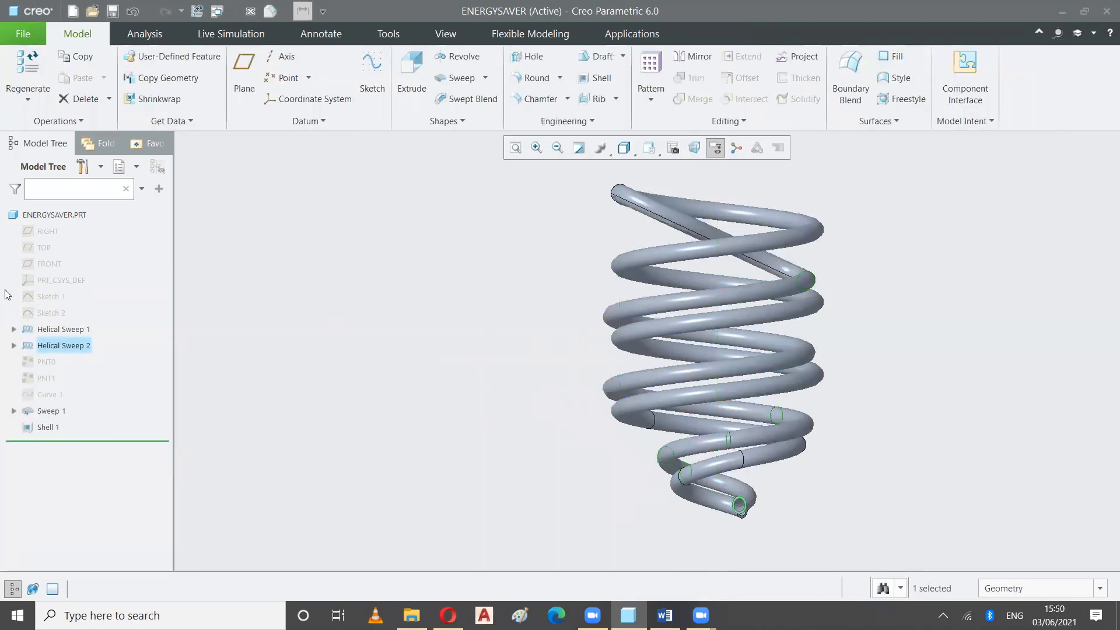
Edit Sketch 2, dimension its long vertical line at 500, and accept the sketch.
left_click(57, 314)
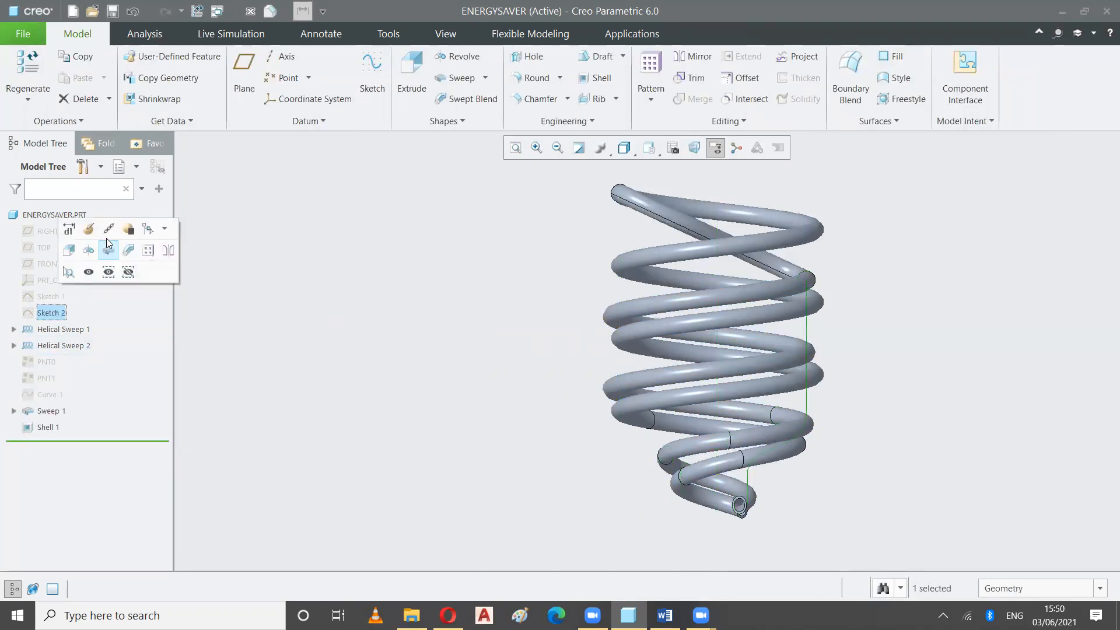
left_click(108, 248)
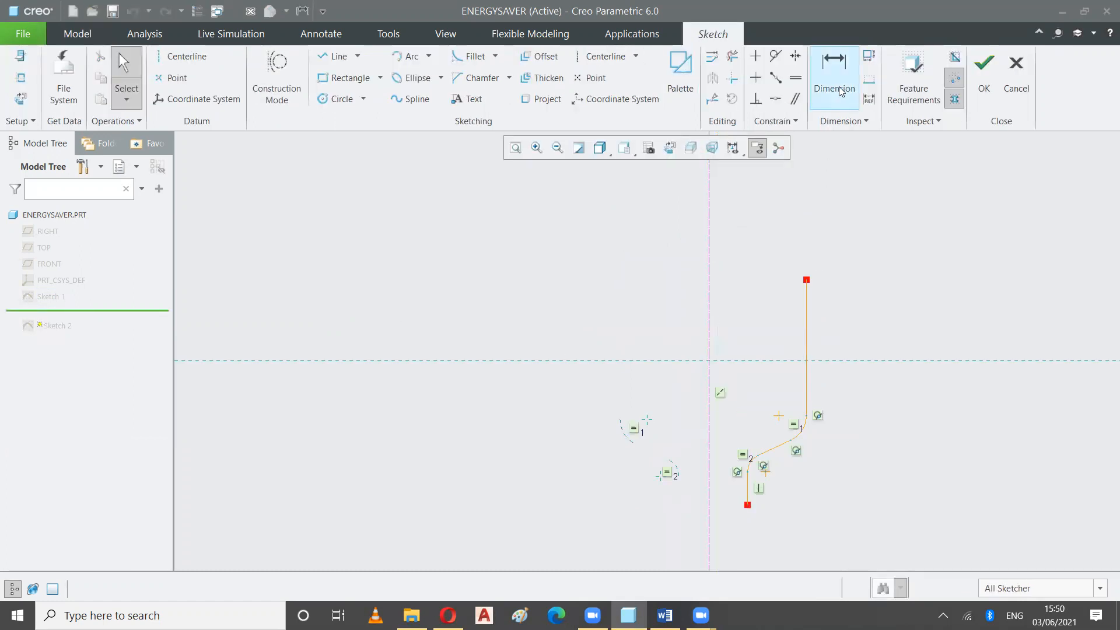
left_click(840, 90)
left_click(807, 365)
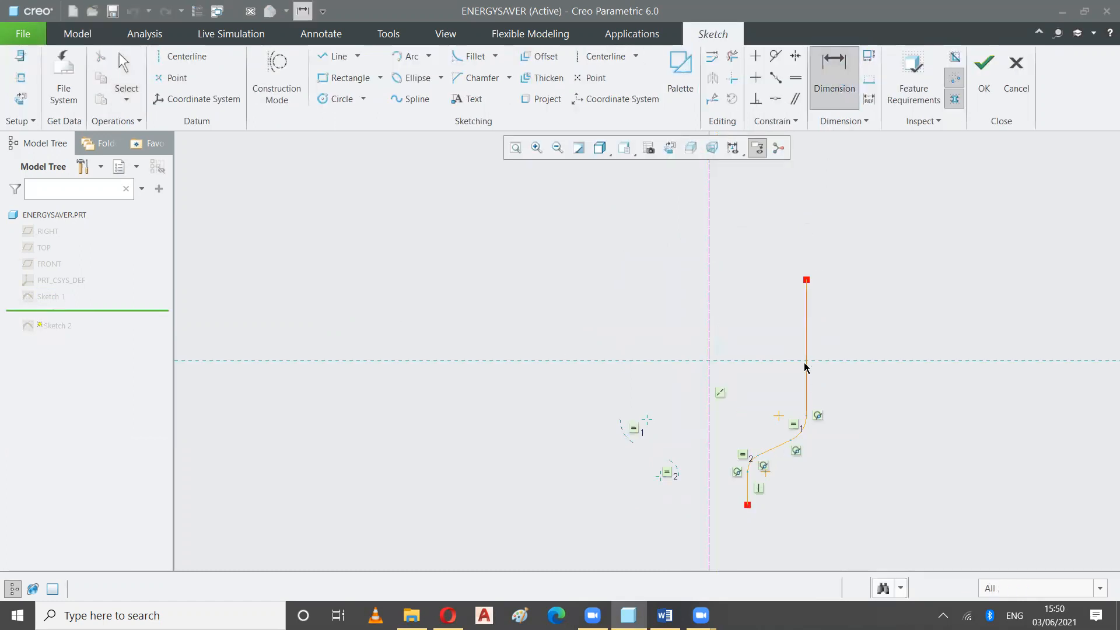
middle_click(828, 338)
type("500")
key("Return")
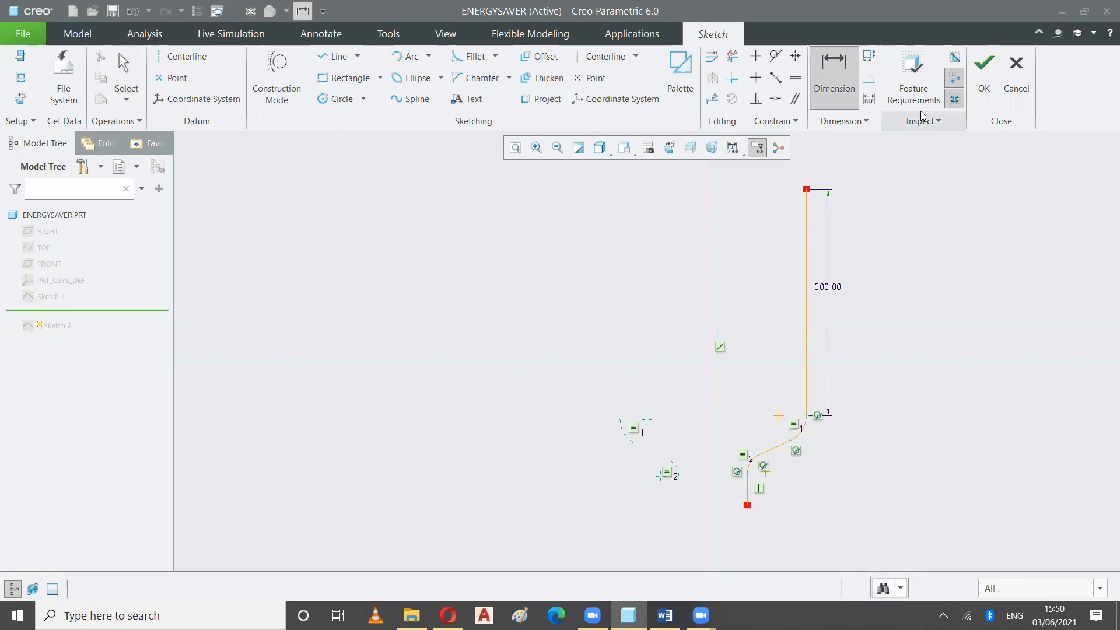
left_click(978, 85)
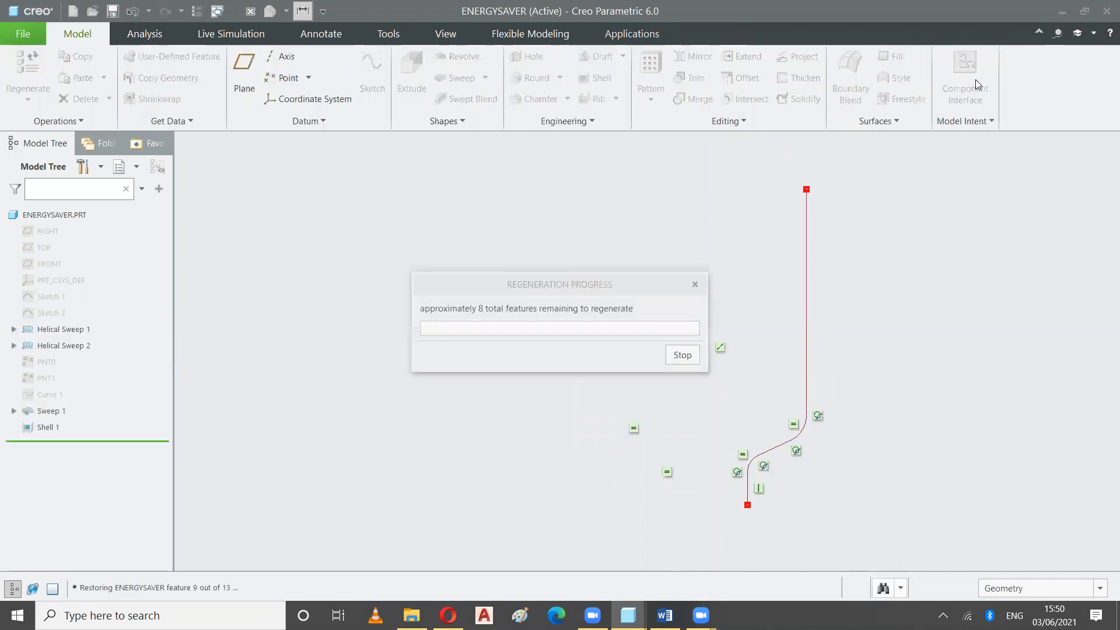
Examine the lengthened coil in the standard and FRONT orientations, highlighting Sketch 2 to compare it with the geometry.
left_click(934, 289)
left_click(655, 153)
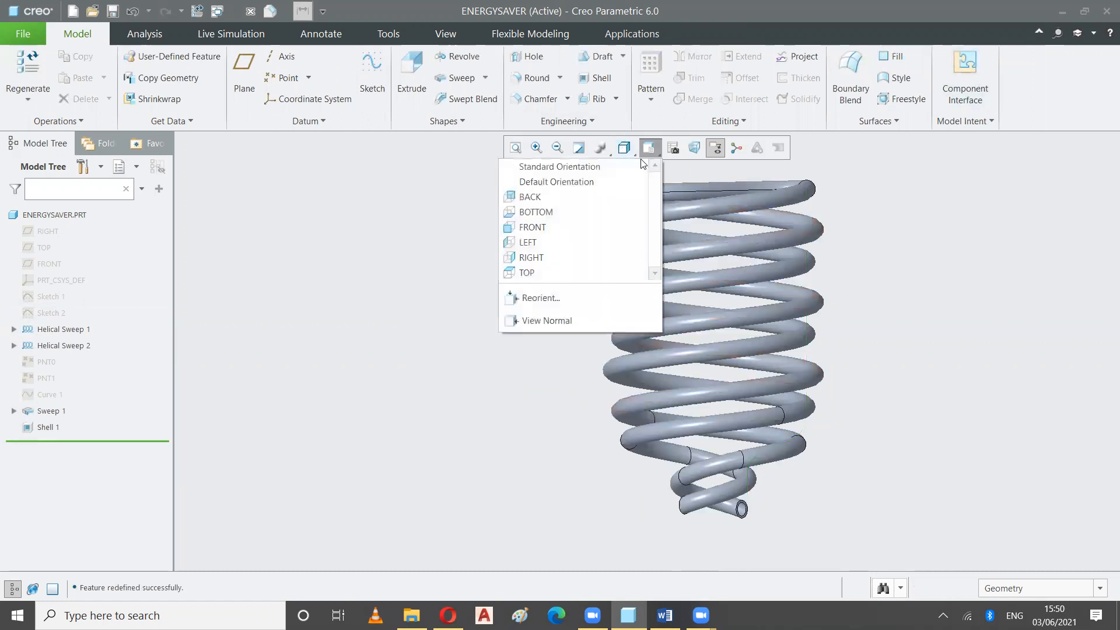
left_click(630, 168)
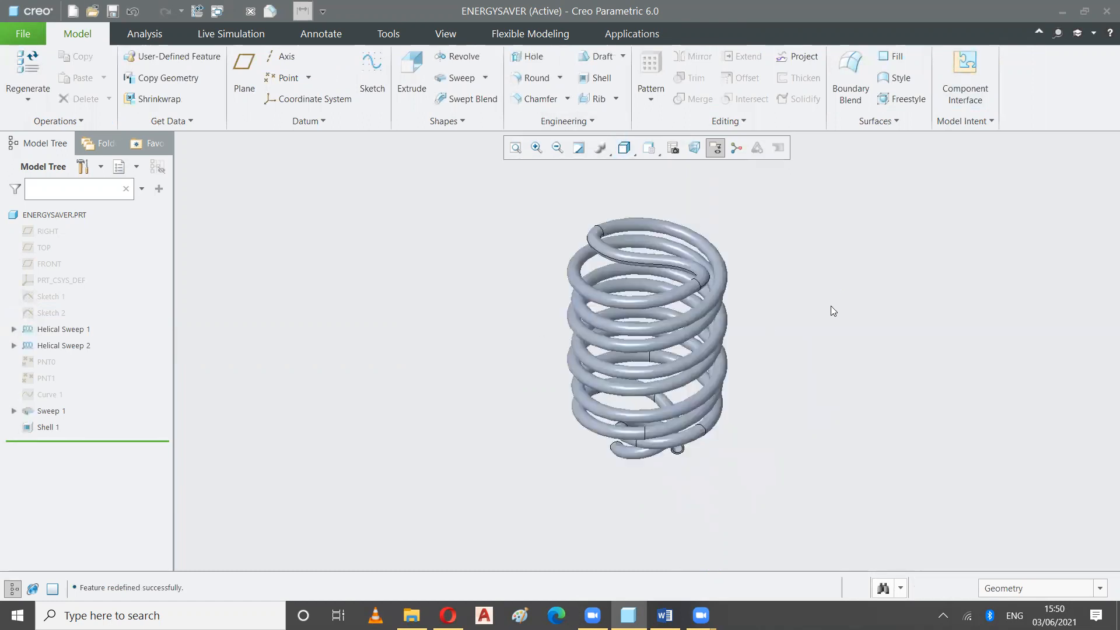
left_click(659, 150)
left_click(576, 236)
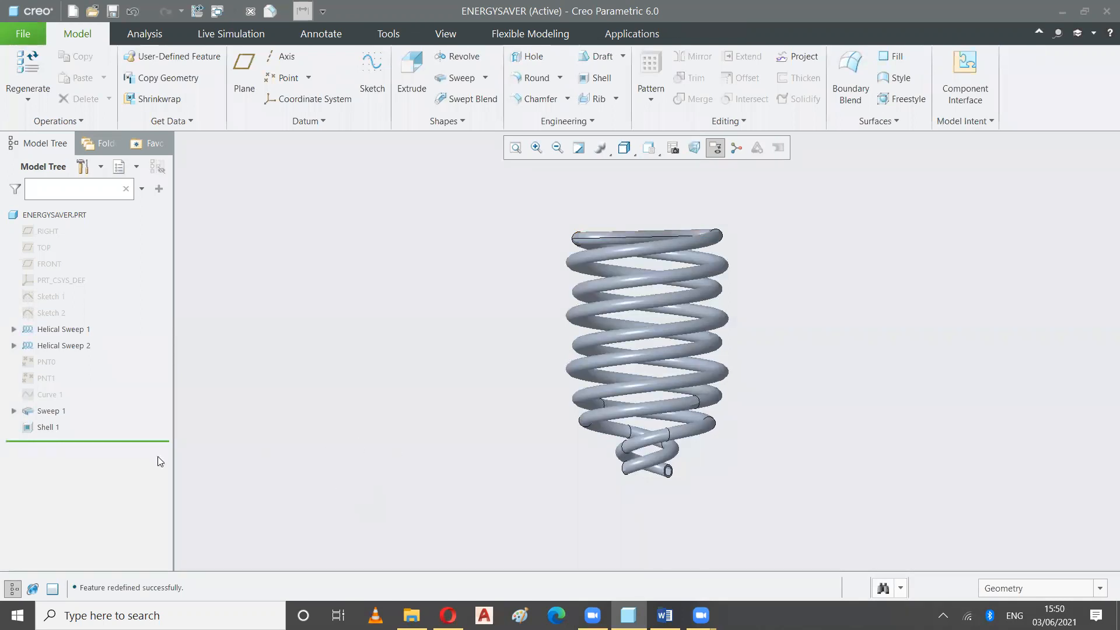
left_click(51, 315)
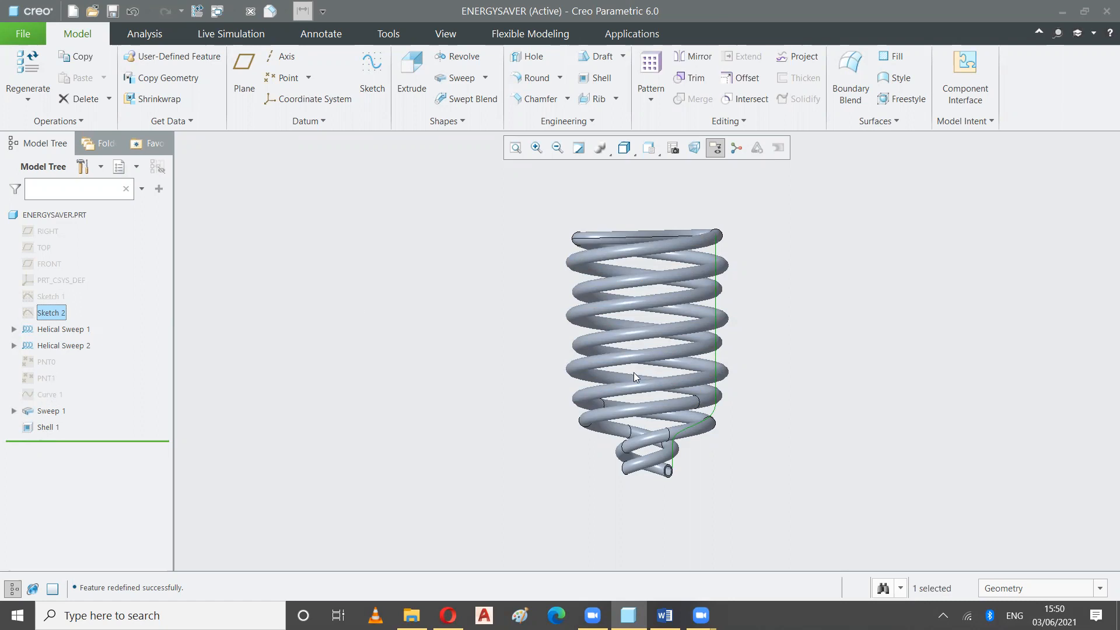
left_click(527, 503)
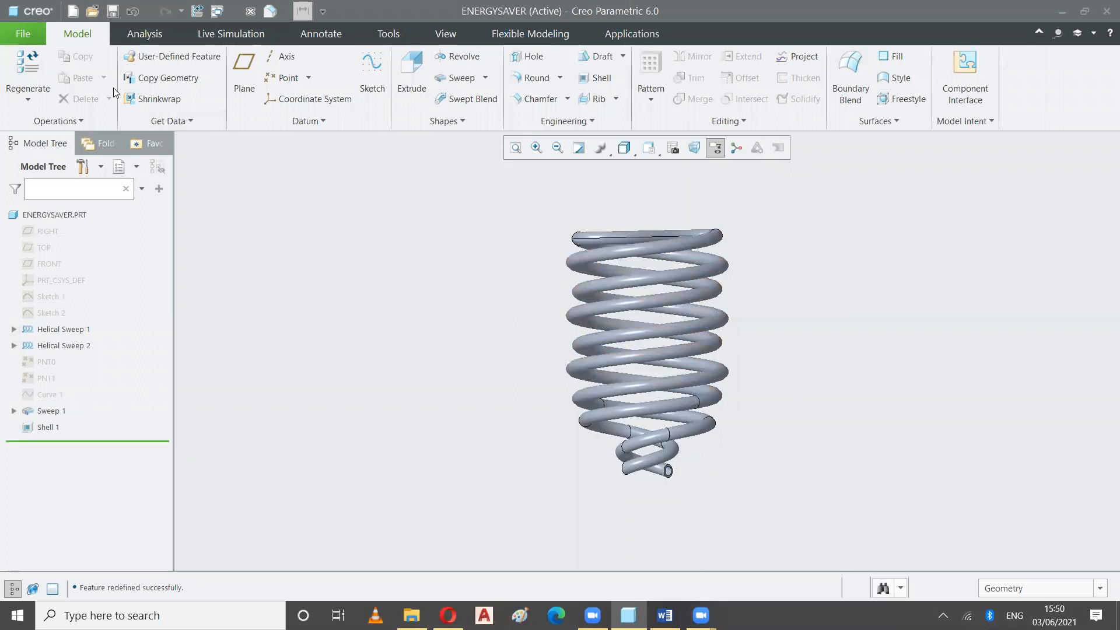
Save the ENERGYSAVER part and close it.
left_click(113, 13)
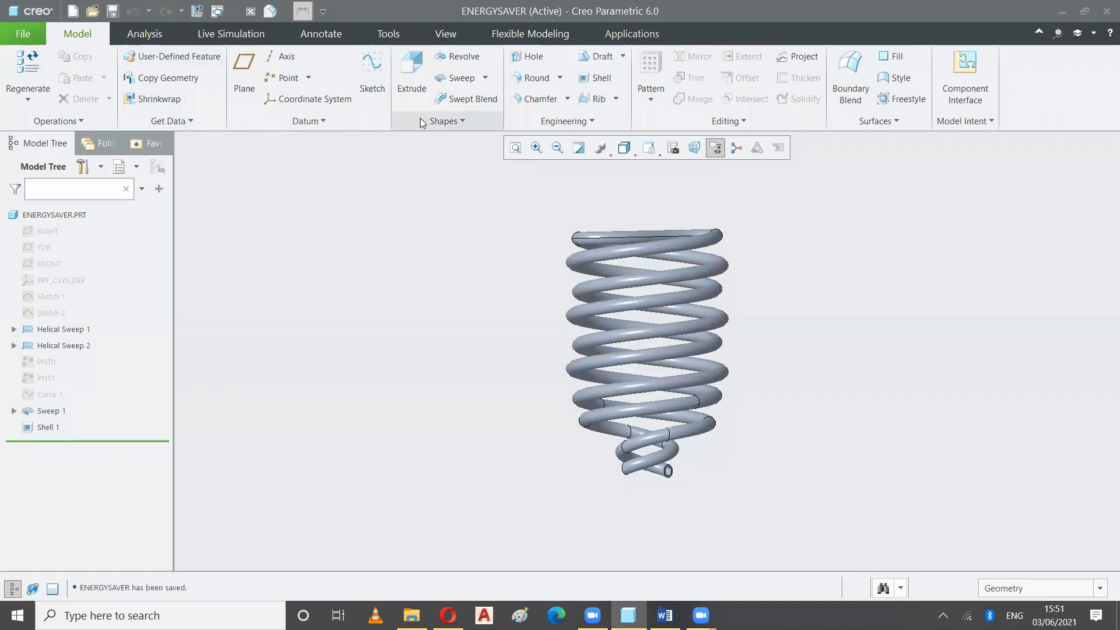
left_click(249, 18)
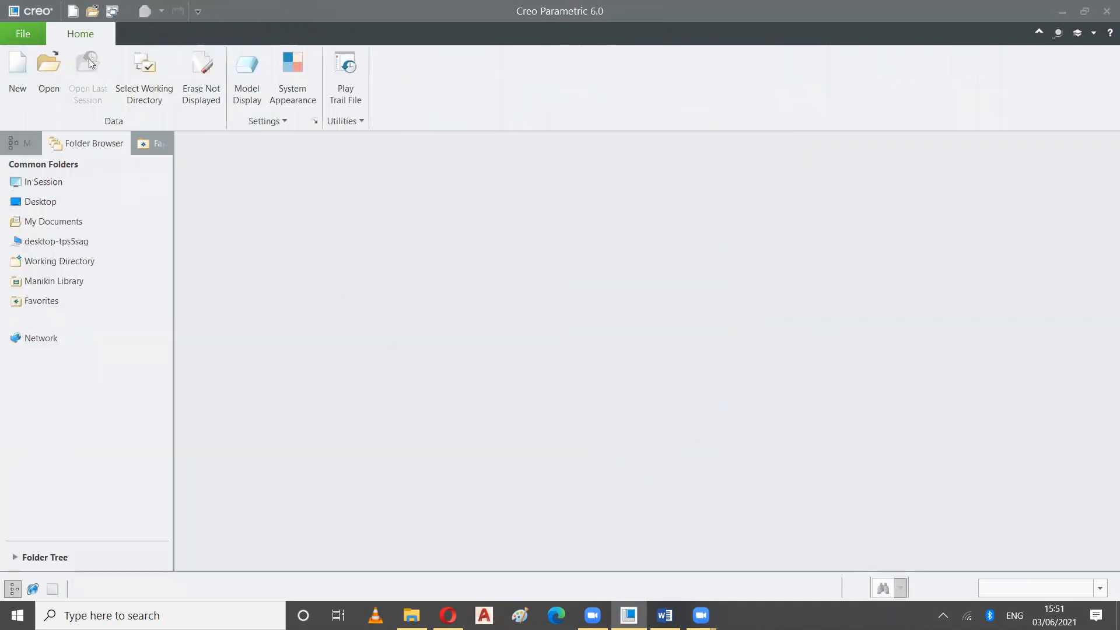
Create a new solid part named compressorwheel using the default template.
left_click(17, 75)
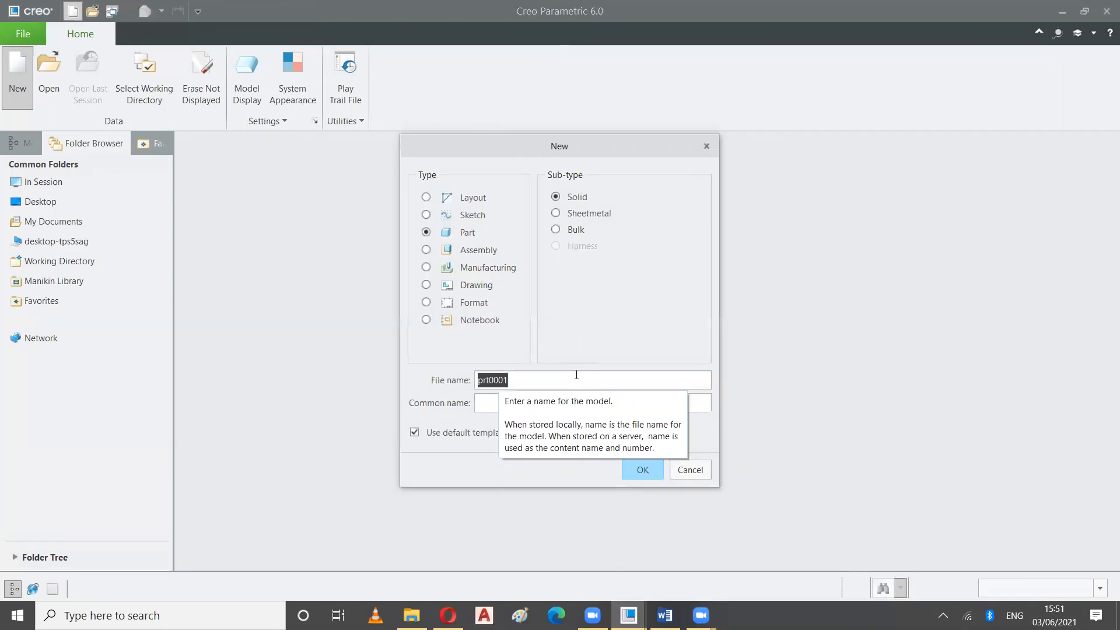
type("comp")
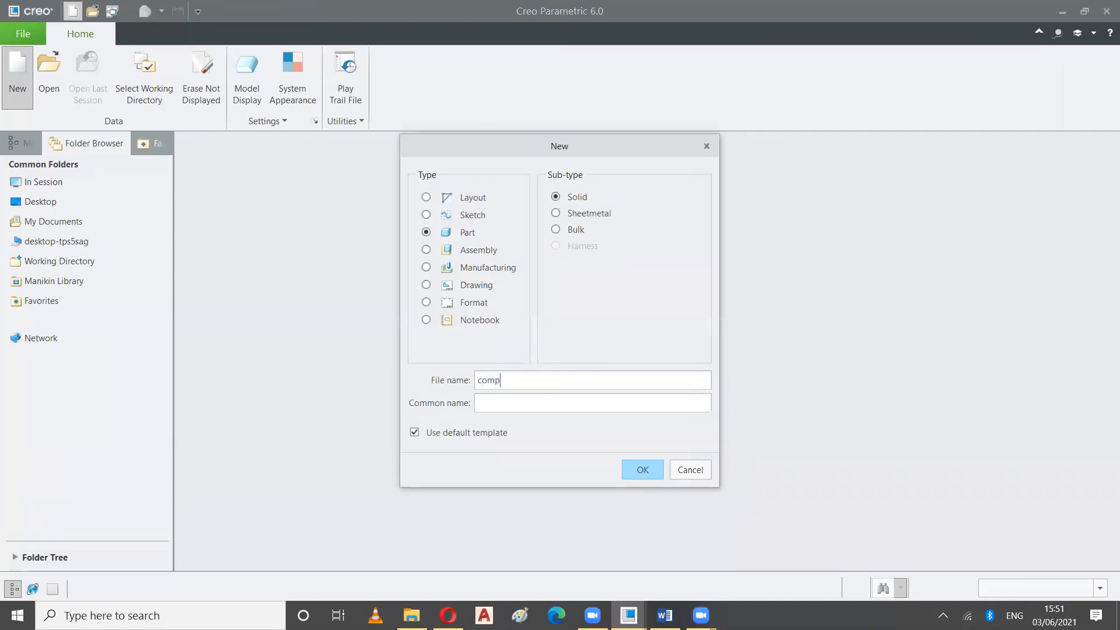
type("ressorwheel")
key("Return")
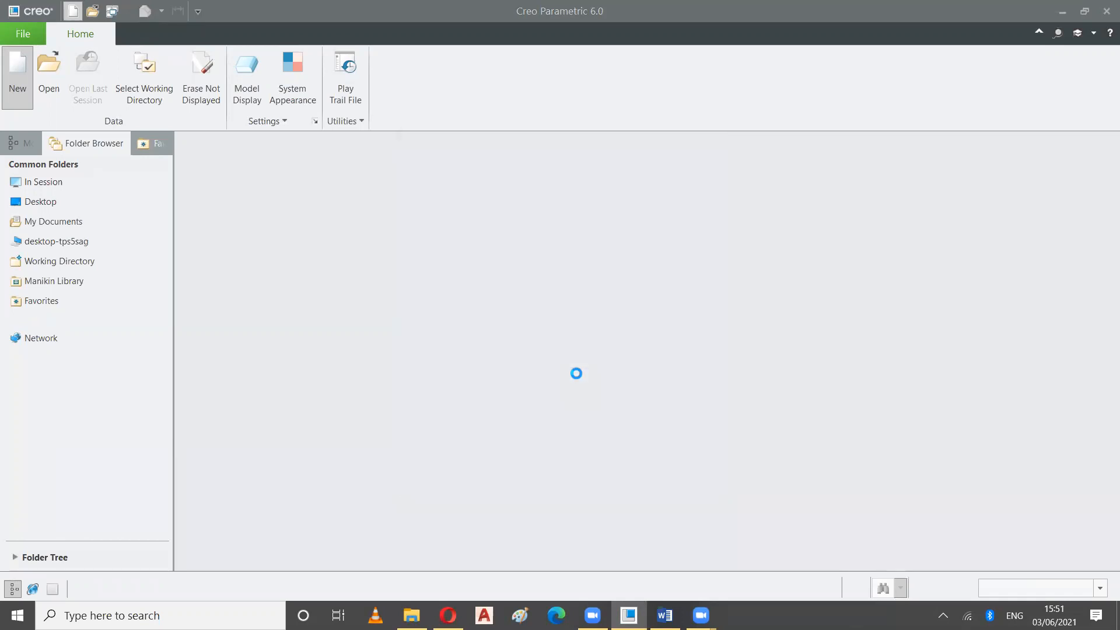
Switch to the compressor wheel instruction document in Word and examine the finished wheel picture and the dimensioned profile on its first page.
left_click(665, 616)
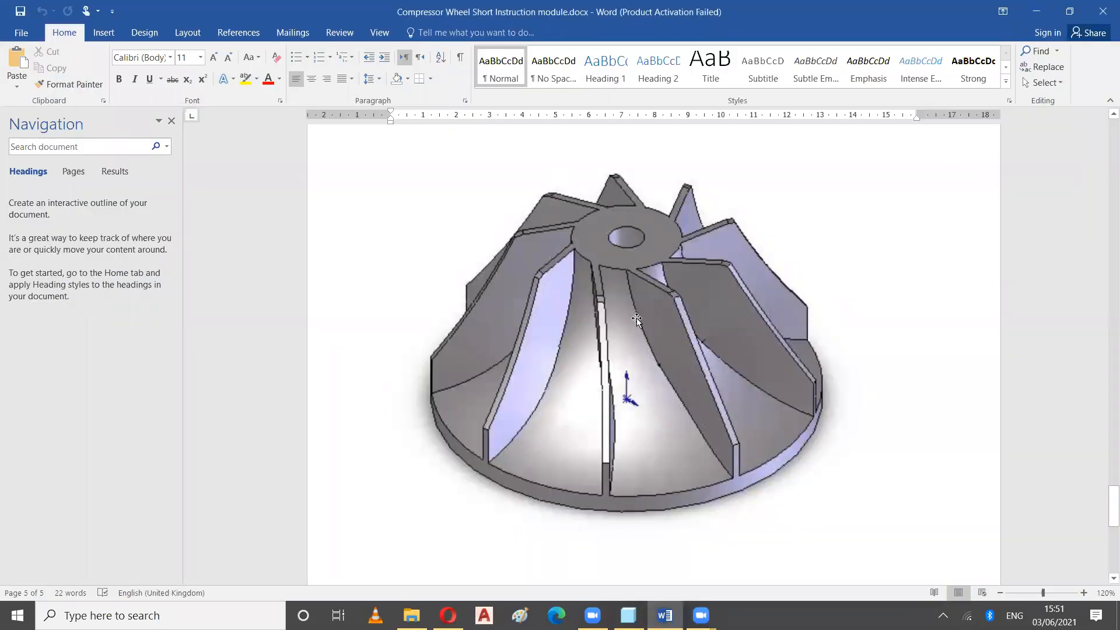
left_click(712, 349)
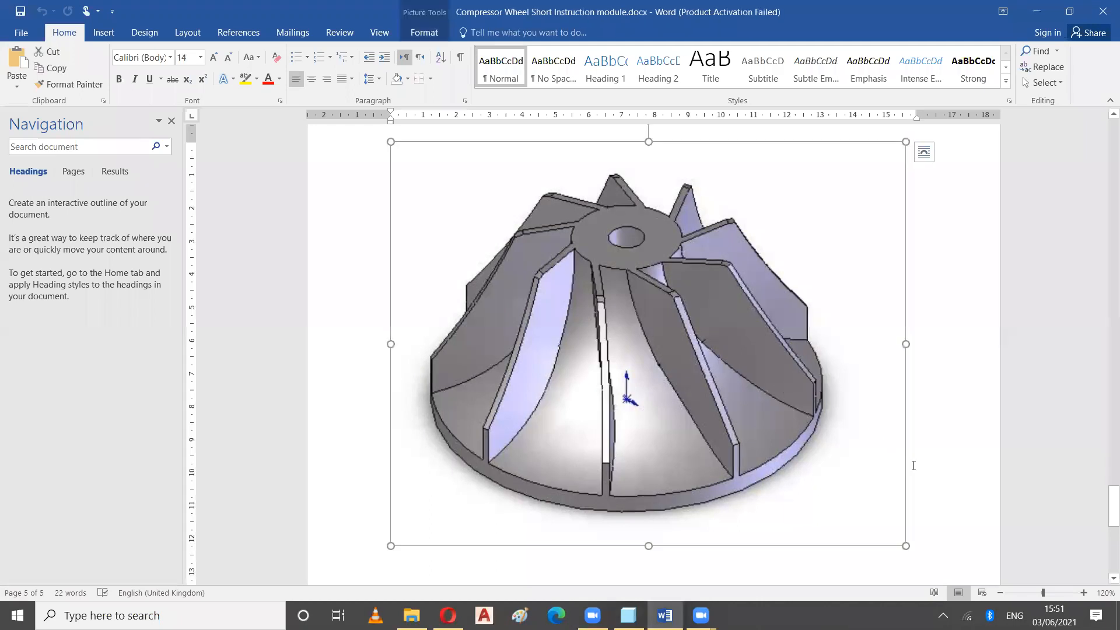
left_click(947, 462)
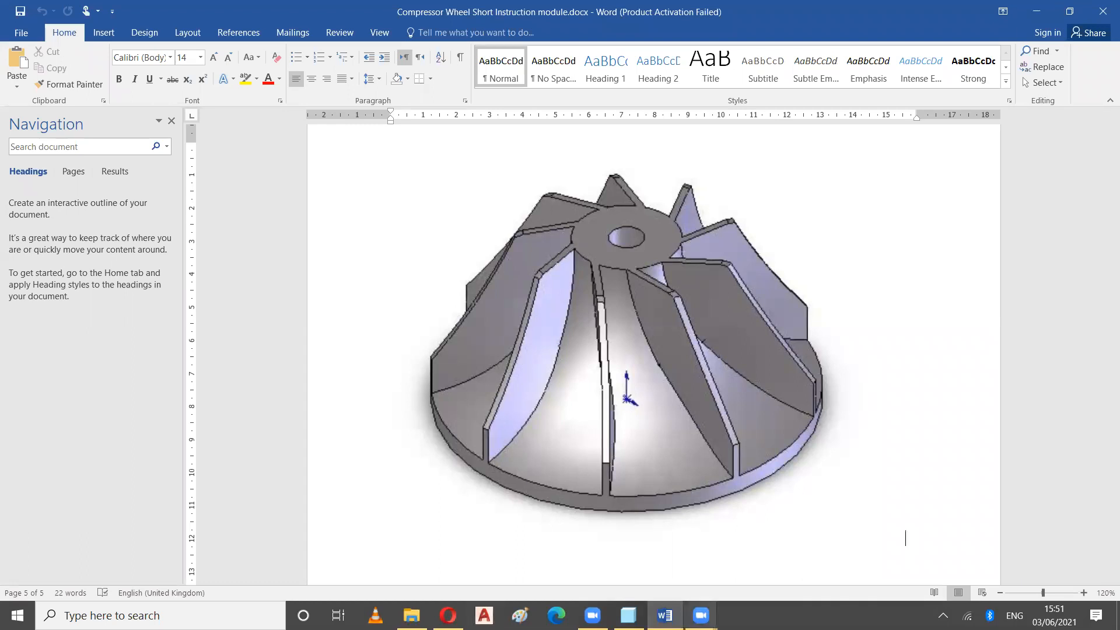
left_click(665, 615)
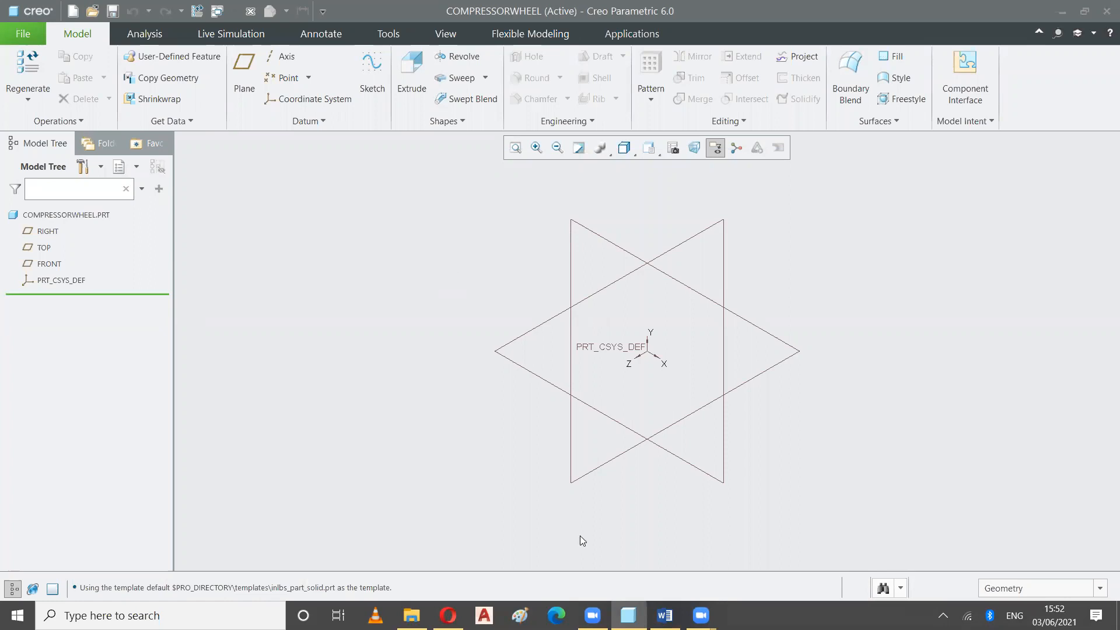
left_click(665, 615)
left_click_drag(1109, 498, 1103, 110)
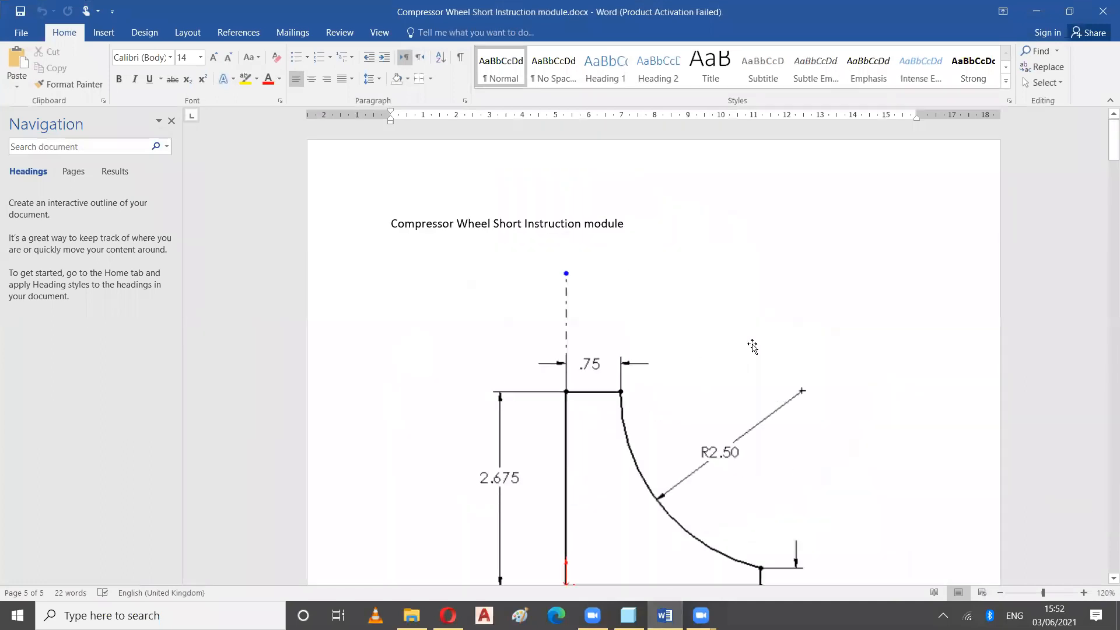
Review the dimensioned profile, switch back to Creo Parametric and start a sketch on the FRONT plane, oriented parallel to the screen.
scroll(735, 370, "down", 2)
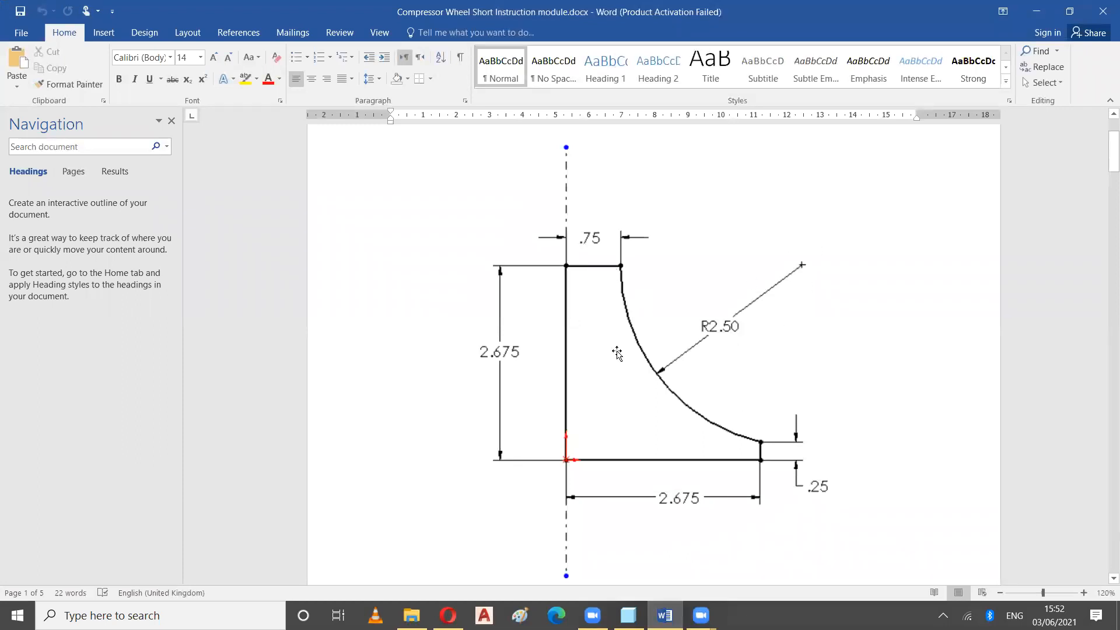
scroll(617, 353, "down", 1)
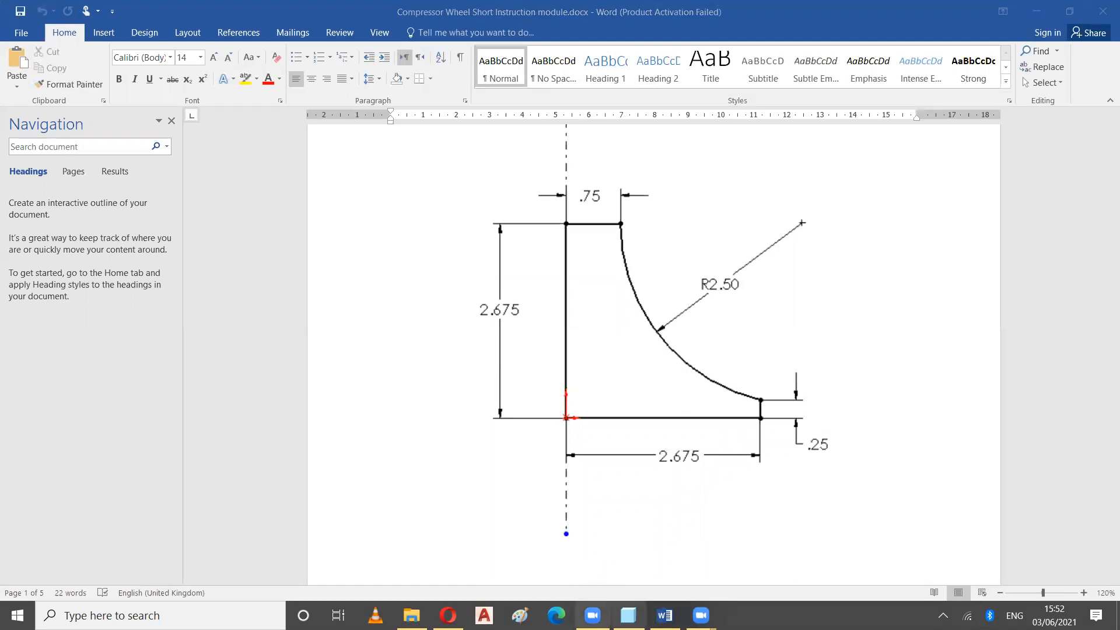
left_click(628, 615)
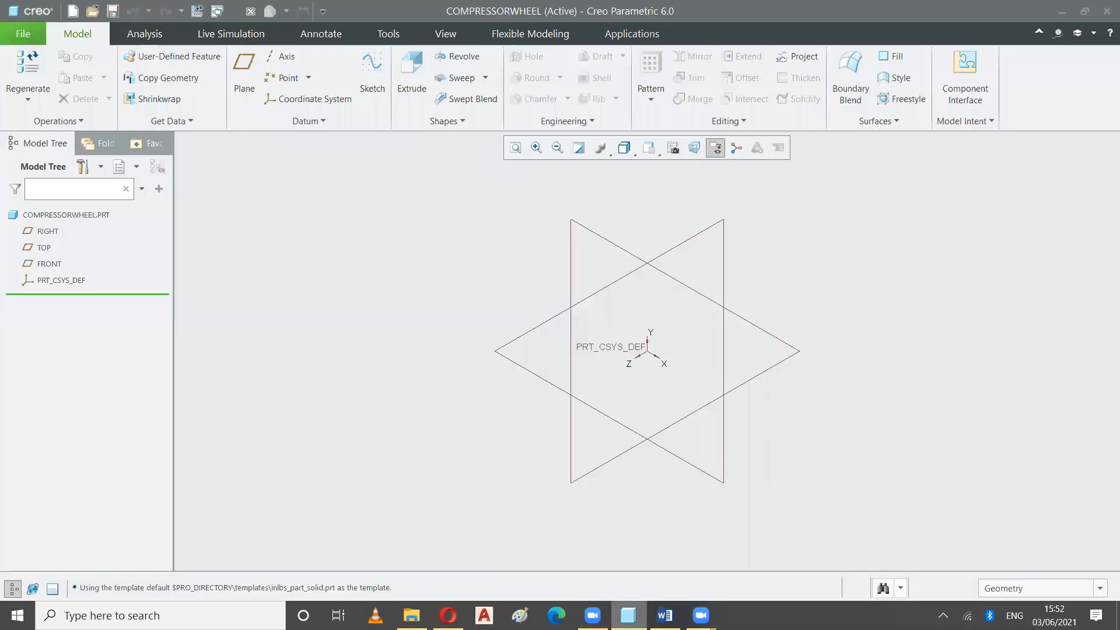
left_click(363, 74)
left_click(593, 233)
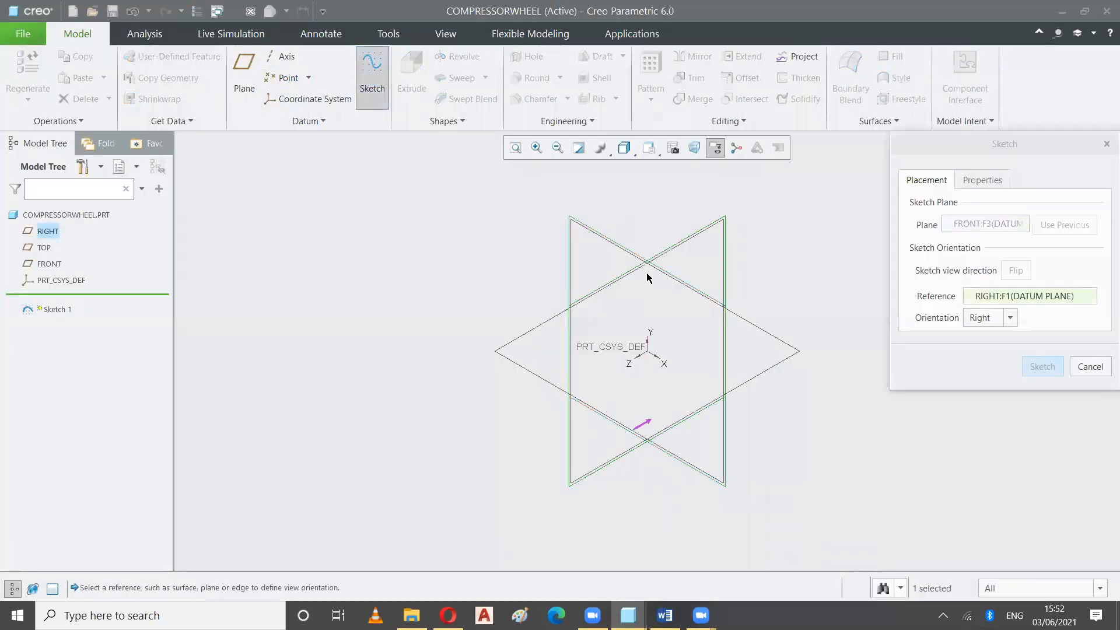
left_click(1042, 366)
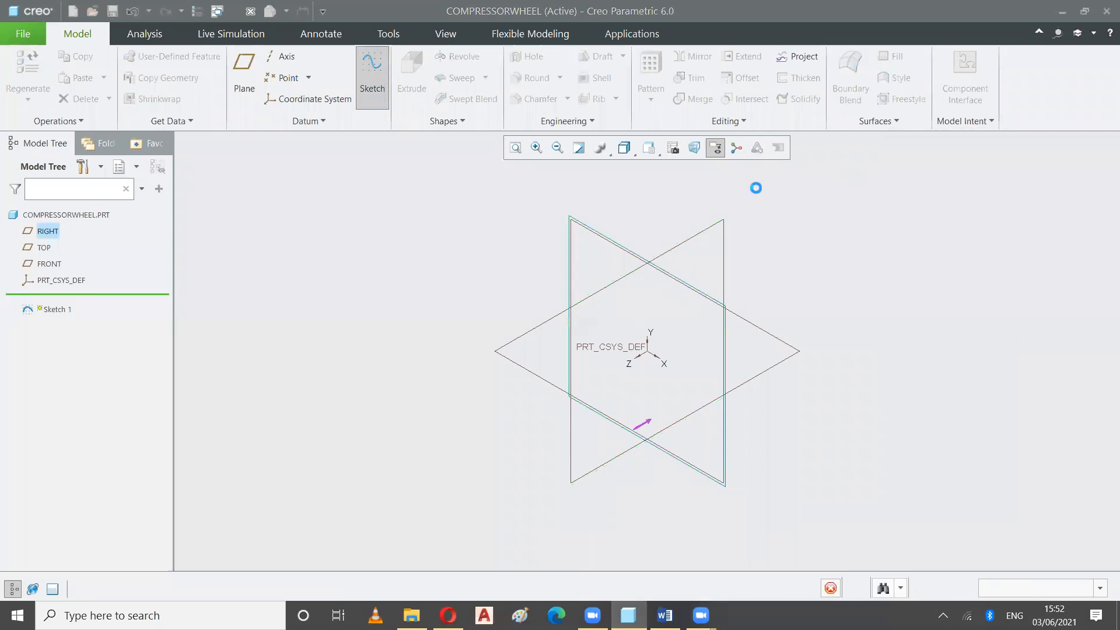
left_click(669, 148)
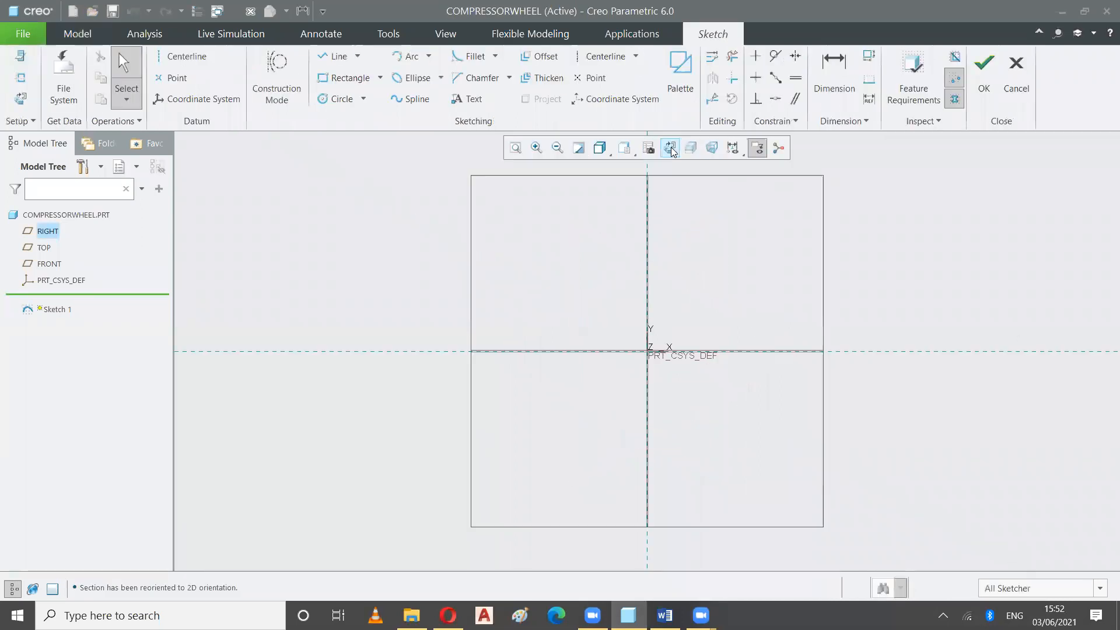
Sketch a horizontal line about 70 long from the origin along the horizontal reference.
left_click(335, 56)
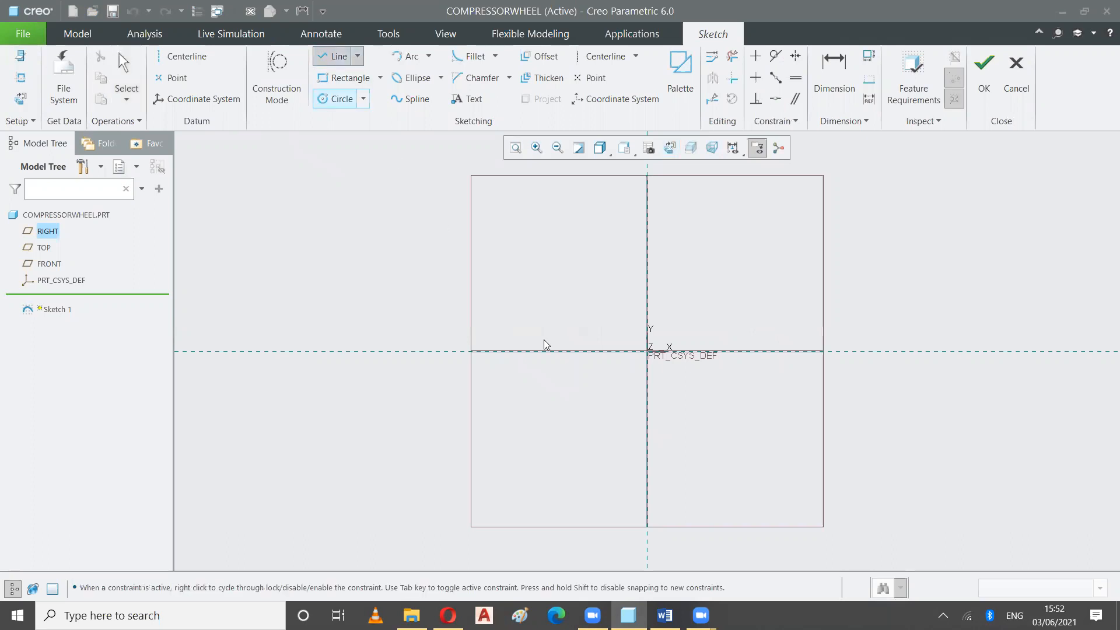
left_click(653, 351)
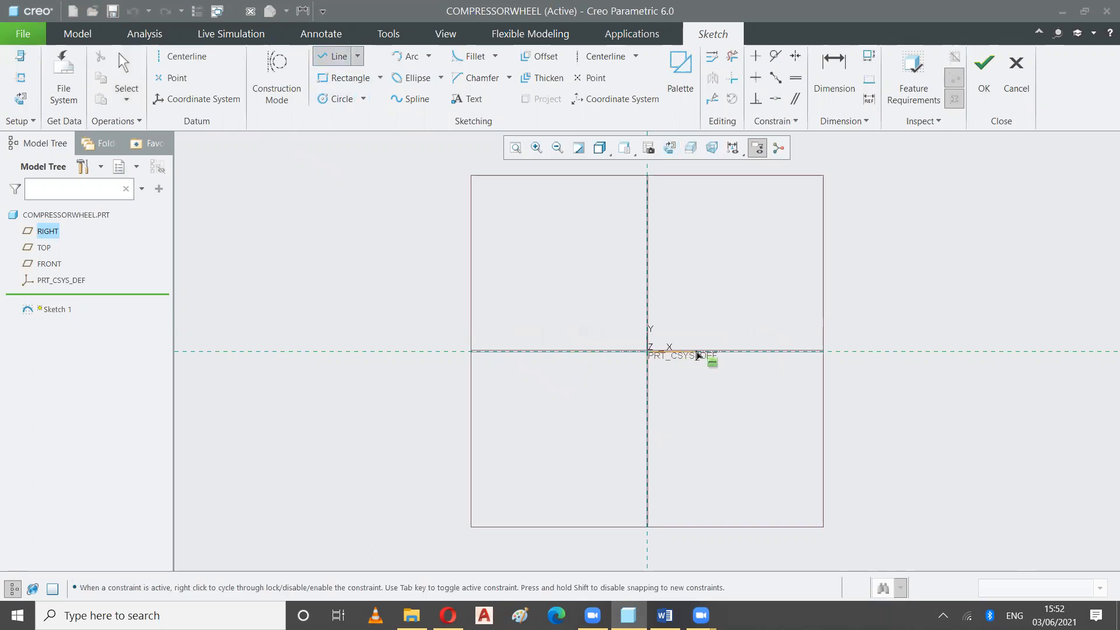
key("Escape")
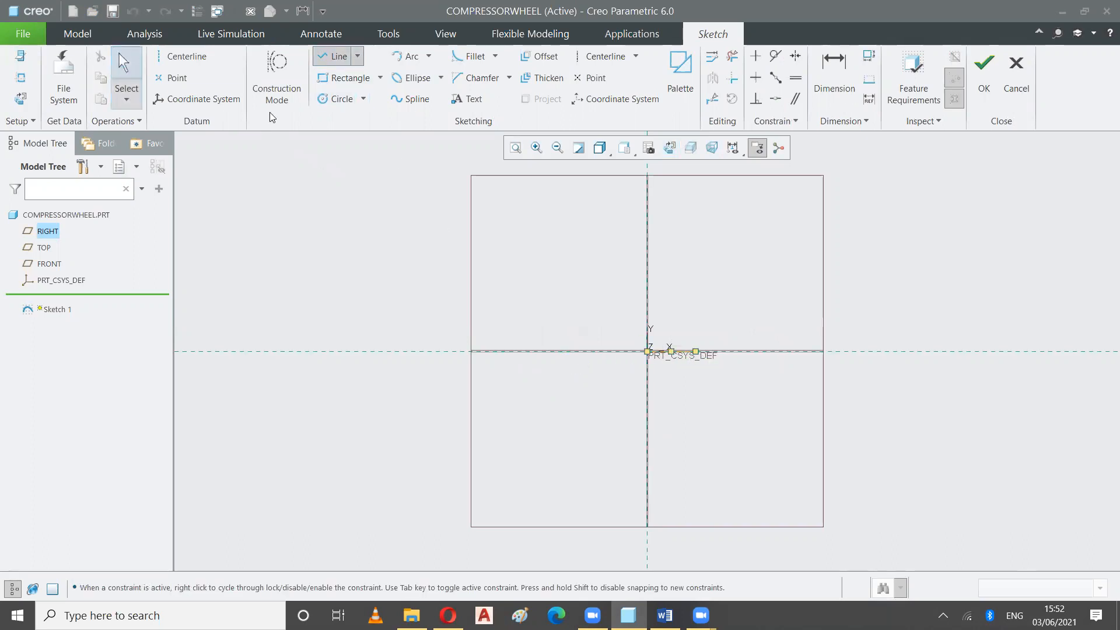
Dimension the length of the horizontal base line as 2.675, checking the value against the Word drawing.
left_click(824, 78)
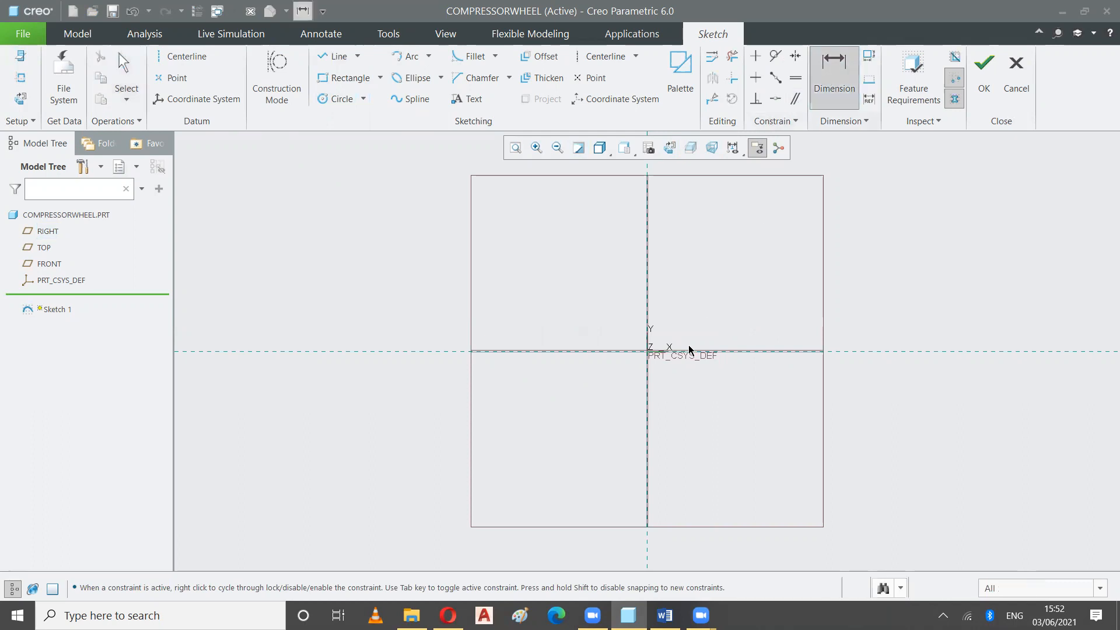
left_click(671, 352)
middle_click(670, 370)
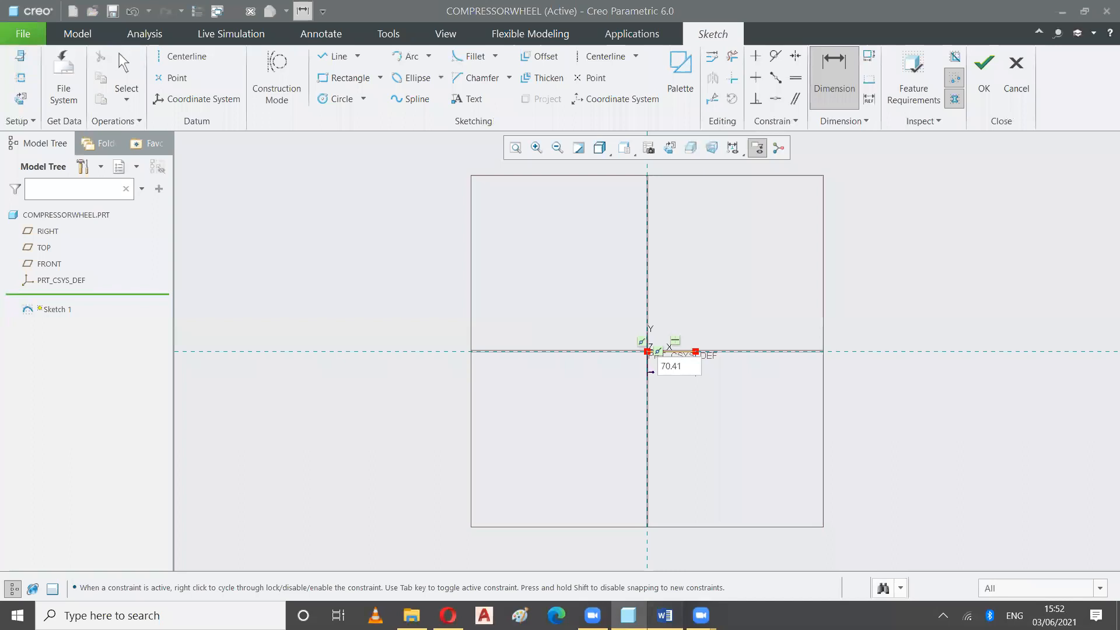
key("alt+Tab")
key("alt+Tab")
key("alt+Tab")
key("alt+Tab")
type("2.67")
key("Return")
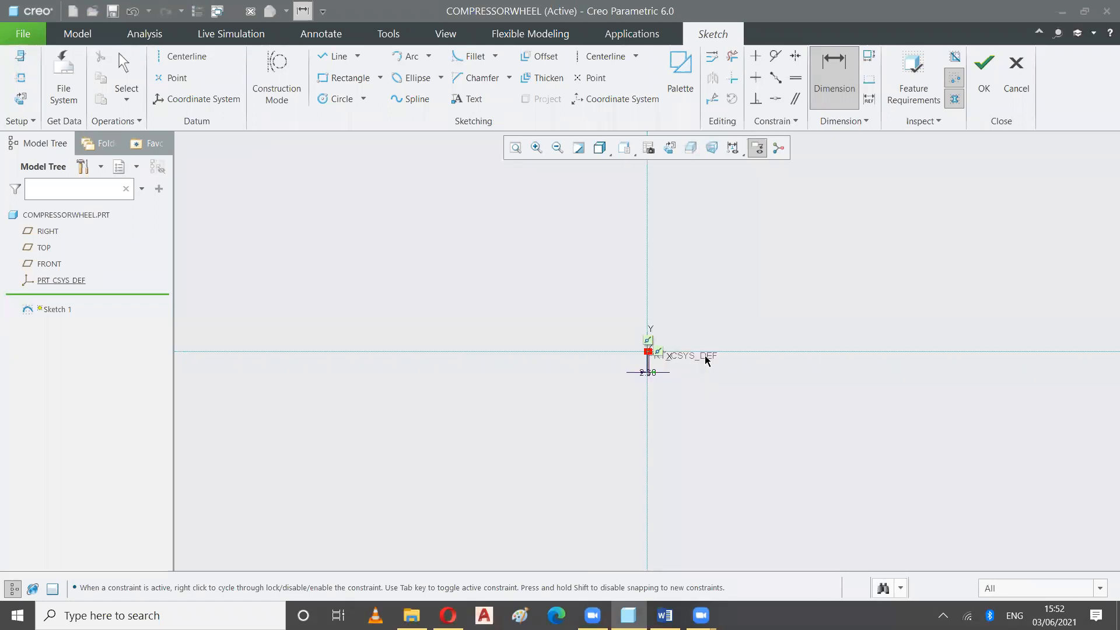
Refit the sketch and move the base line's length dimension closer to the line.
left_click(512, 150)
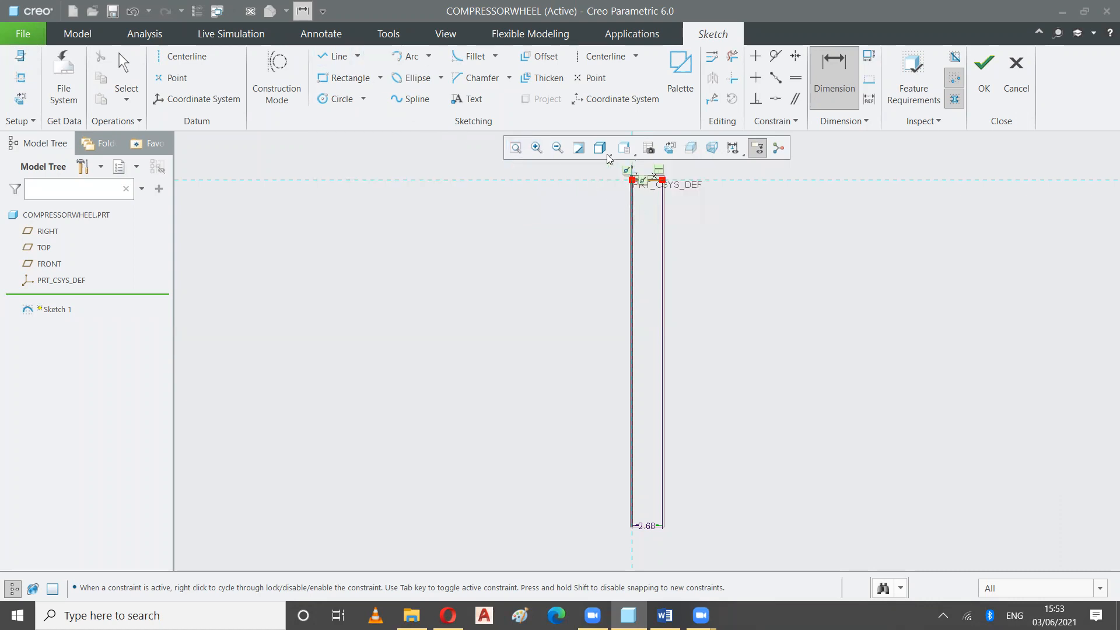
left_click(120, 65)
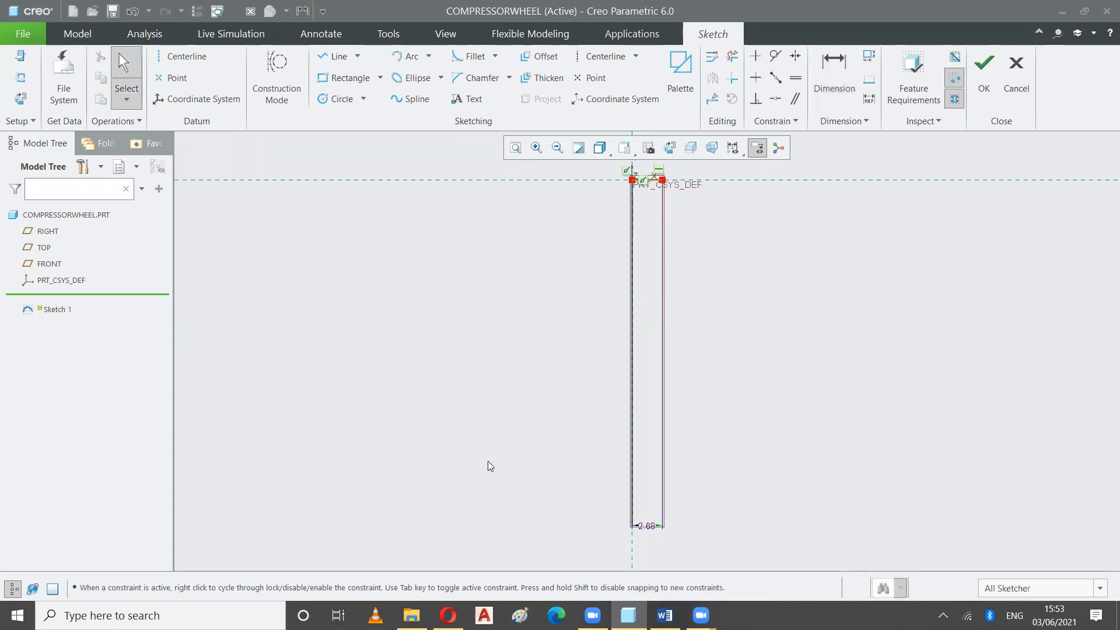
left_click_drag(641, 526, 647, 196)
left_click(515, 147)
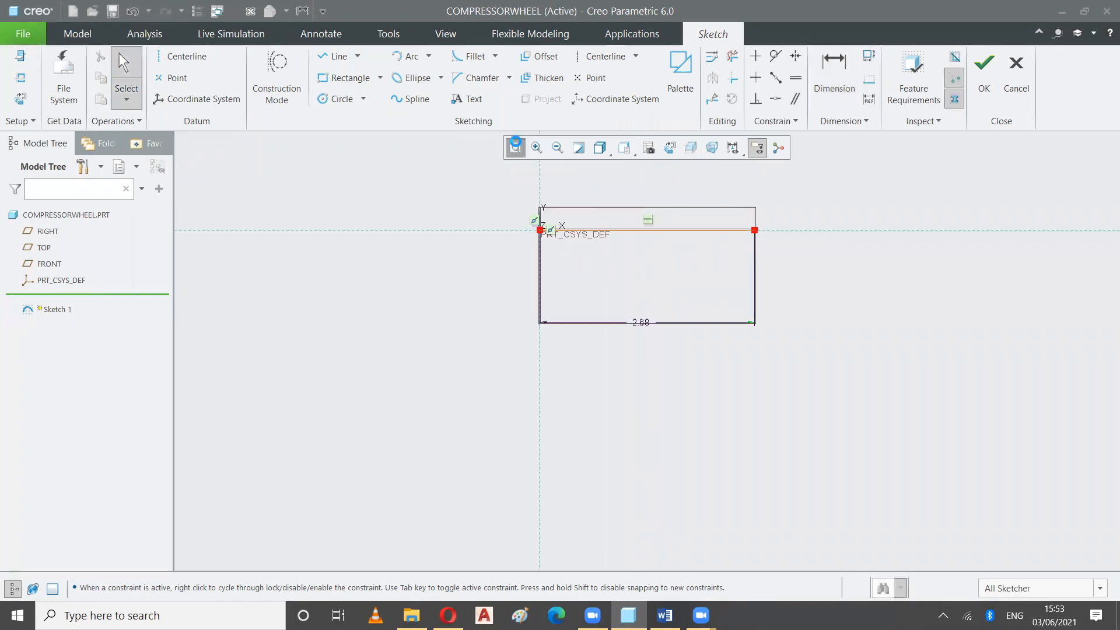
left_click_drag(642, 463, 641, 336)
Hide the FRONT datum plane and place the base line's dimension just below the line.
left_click(50, 266)
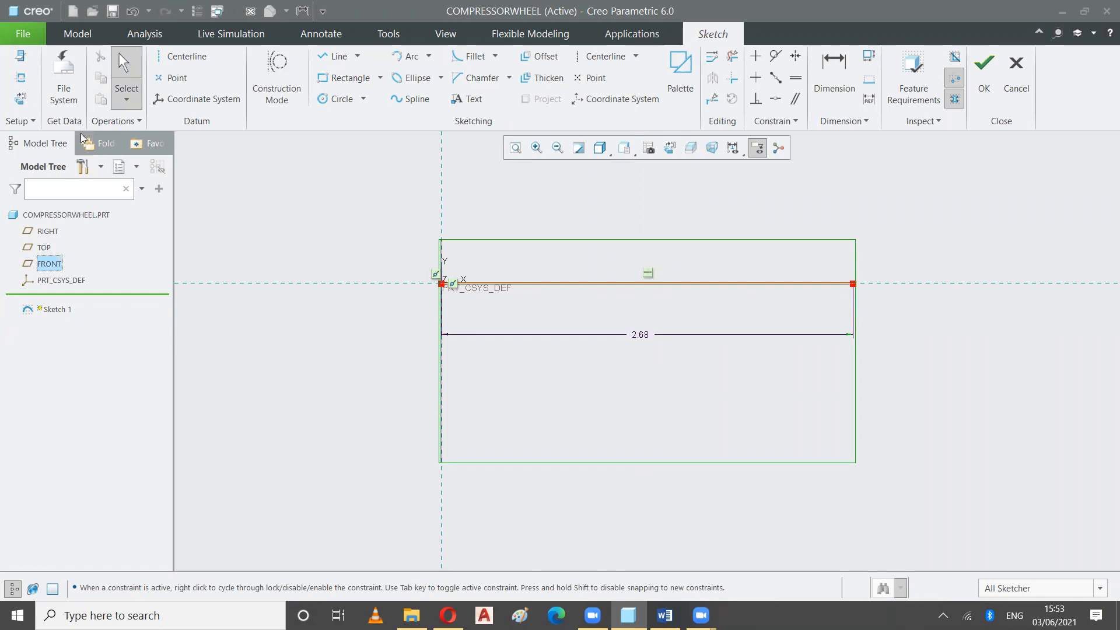
right_click(46, 268)
left_click(73, 276)
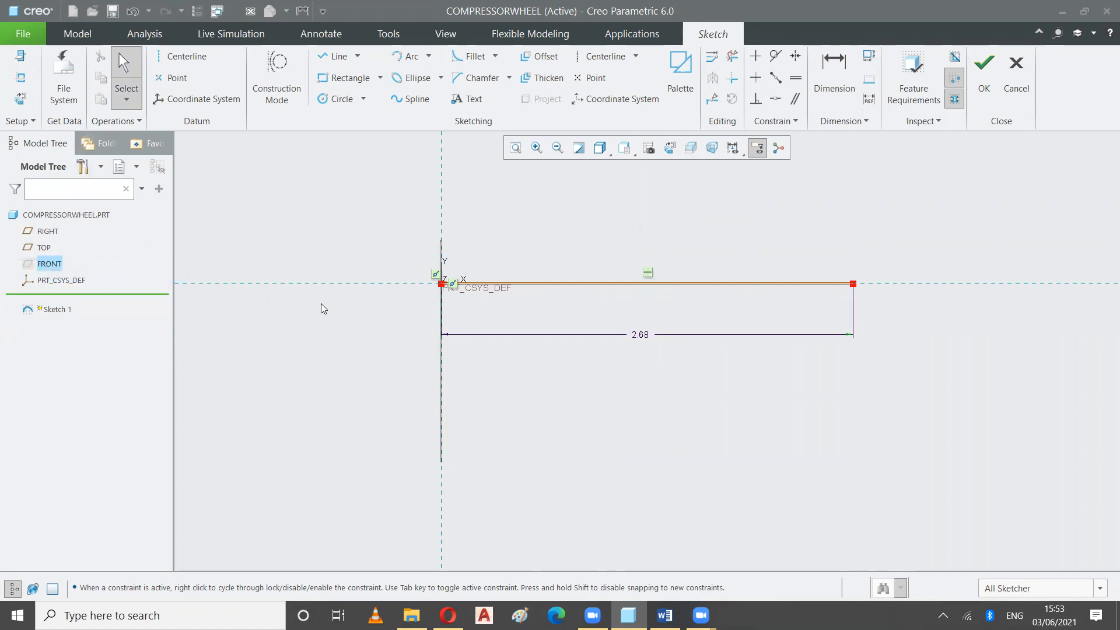
left_click_drag(642, 324, 642, 315)
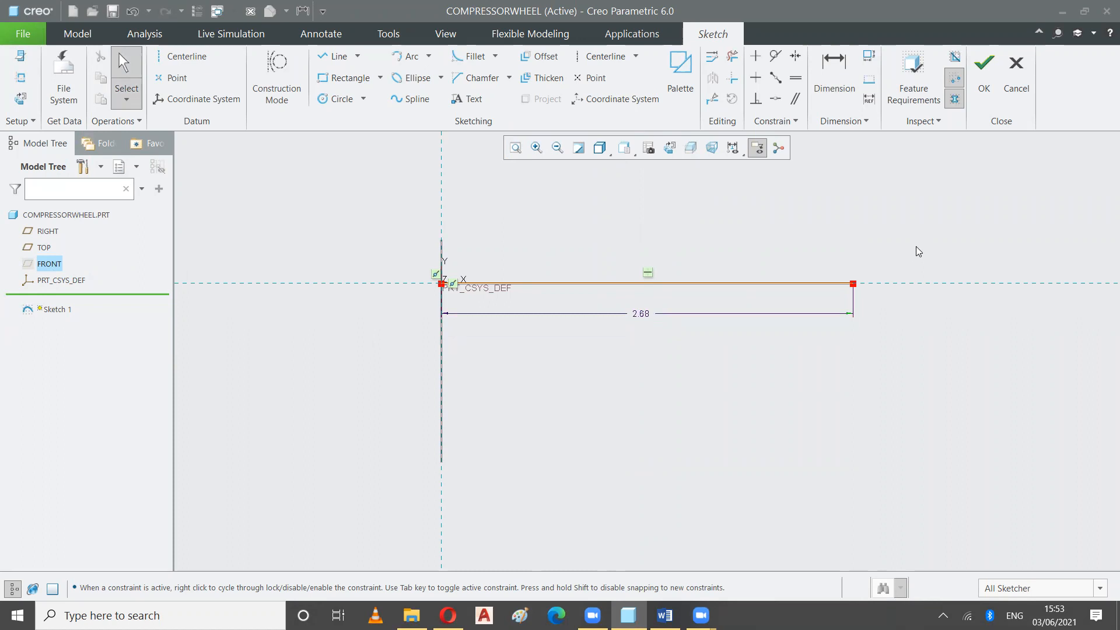
left_click(510, 152)
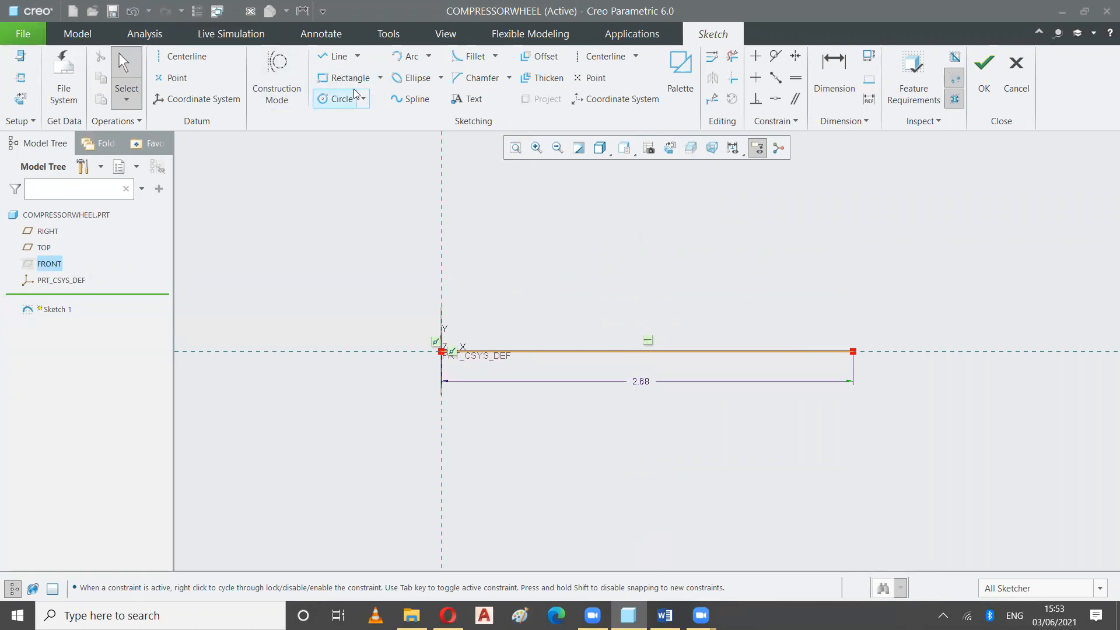
Sketch a vertical line from the origin upward along the vertical reference.
left_click(335, 56)
left_click(441, 351)
left_click(489, 284)
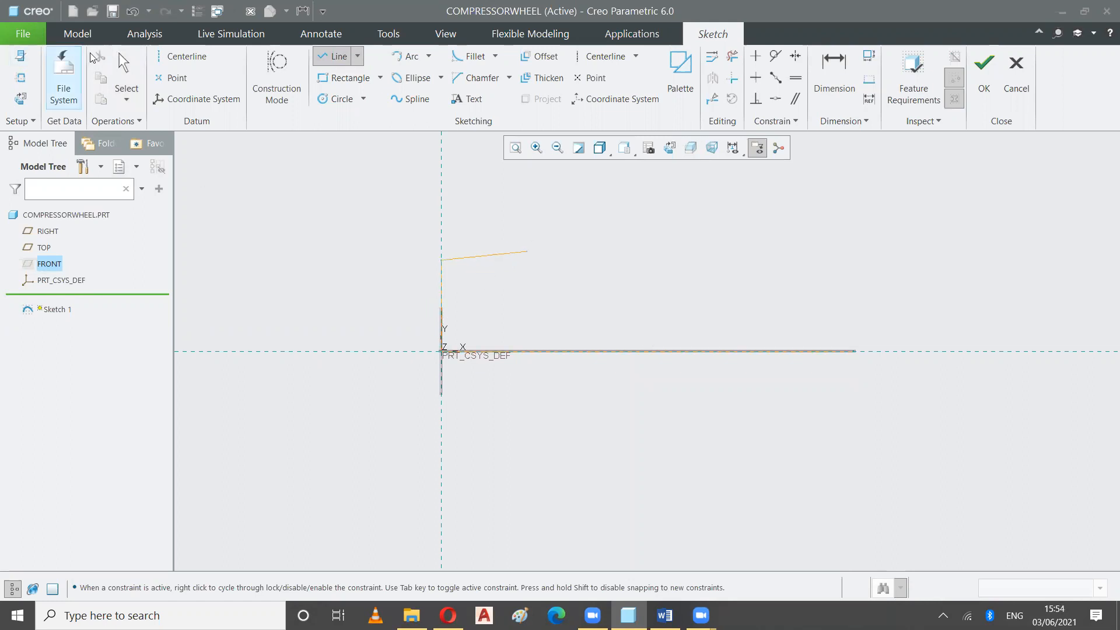
left_click(125, 58)
Check the profile drawing in Word, return to Creo and make the vertical line equal in length to the horizontal base line.
left_click(665, 615)
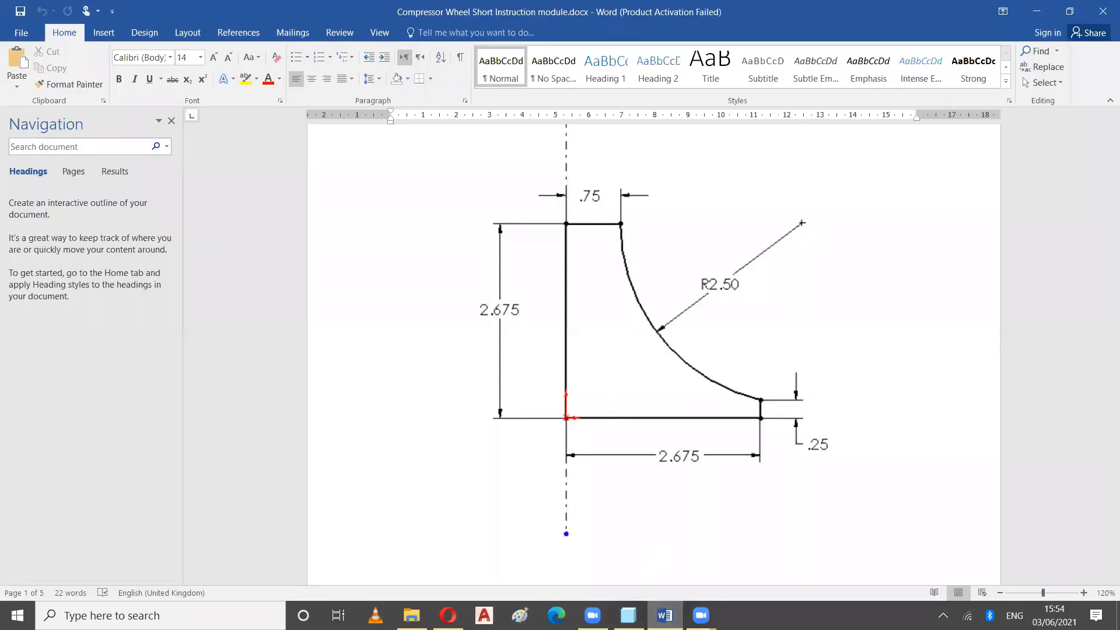
left_click(628, 616)
left_click(794, 78)
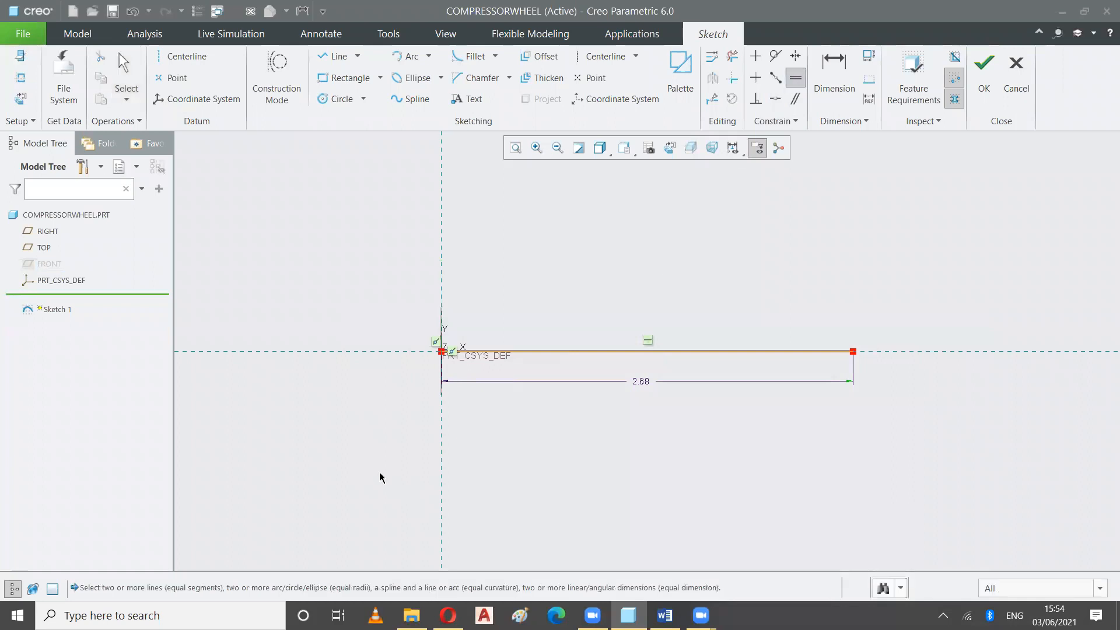
left_click(441, 330)
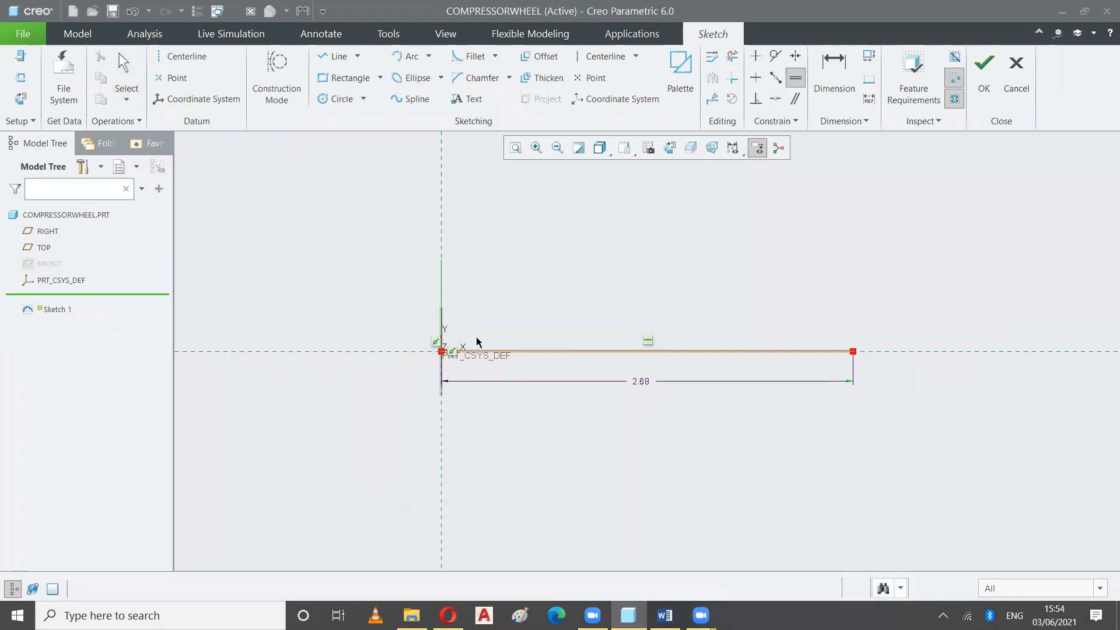
left_click(502, 352)
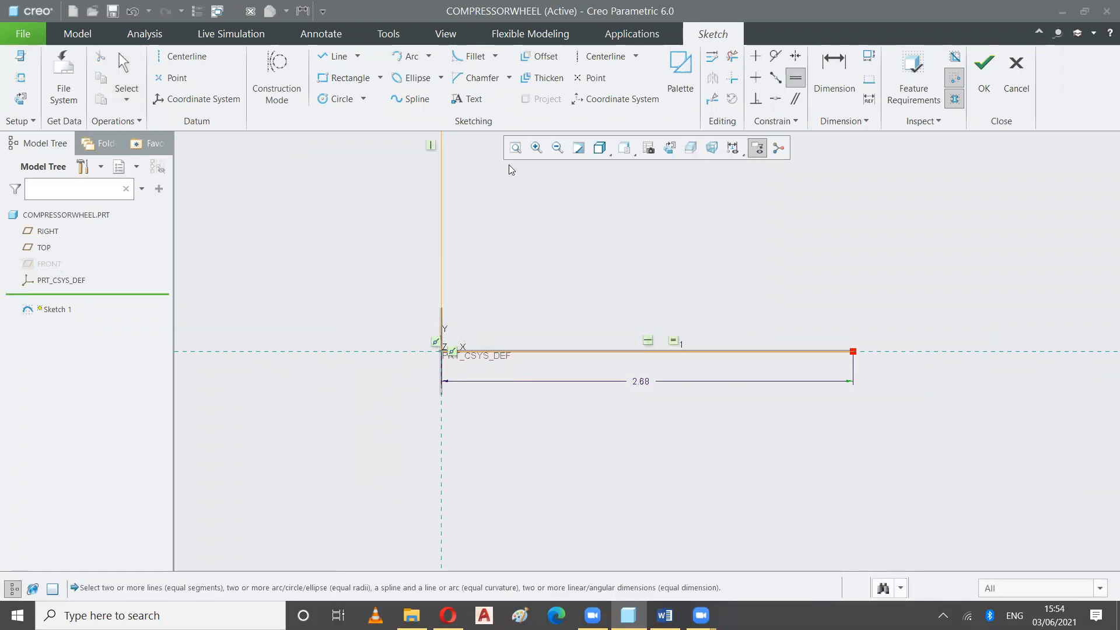
left_click(514, 147)
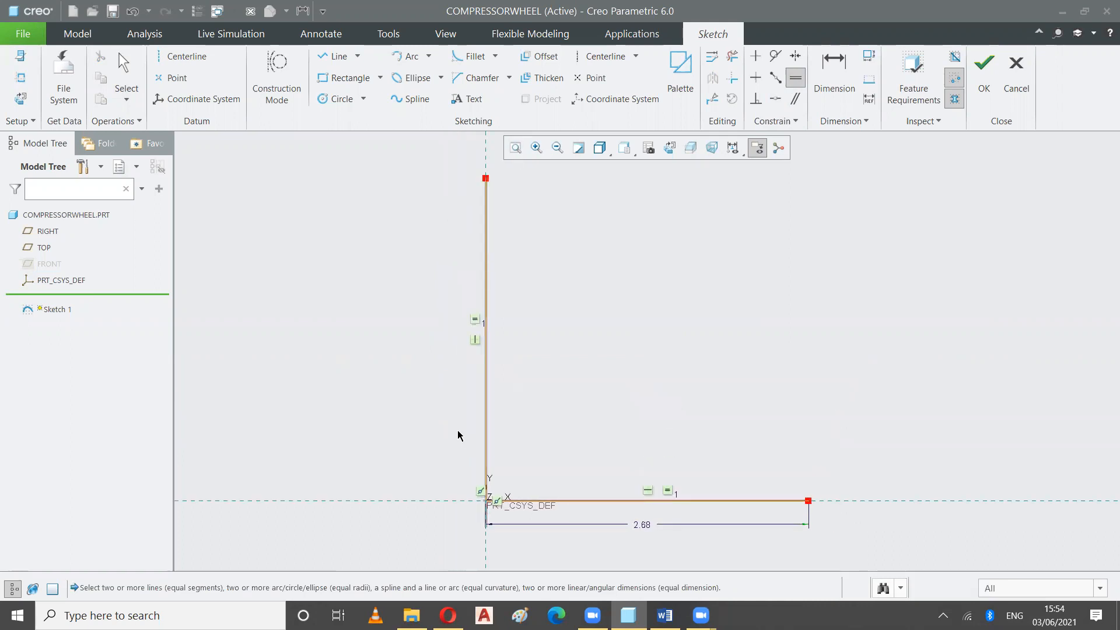
Sketch a short horizontal line from the top of the vertical line and dimension its length as 0.75.
key("alt+Tab")
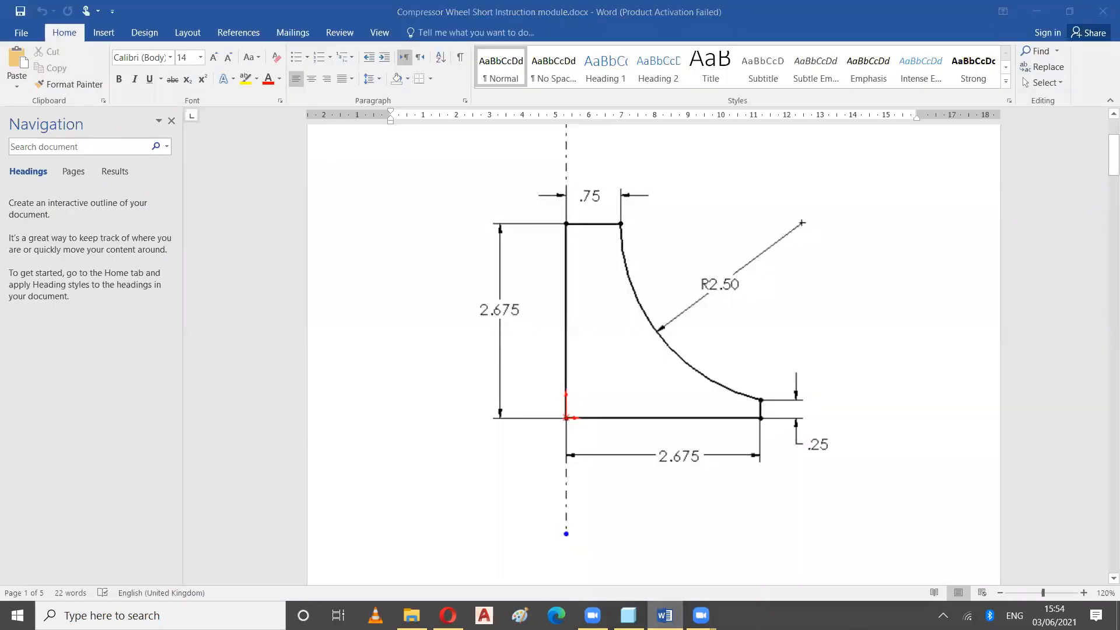
key("alt+Tab")
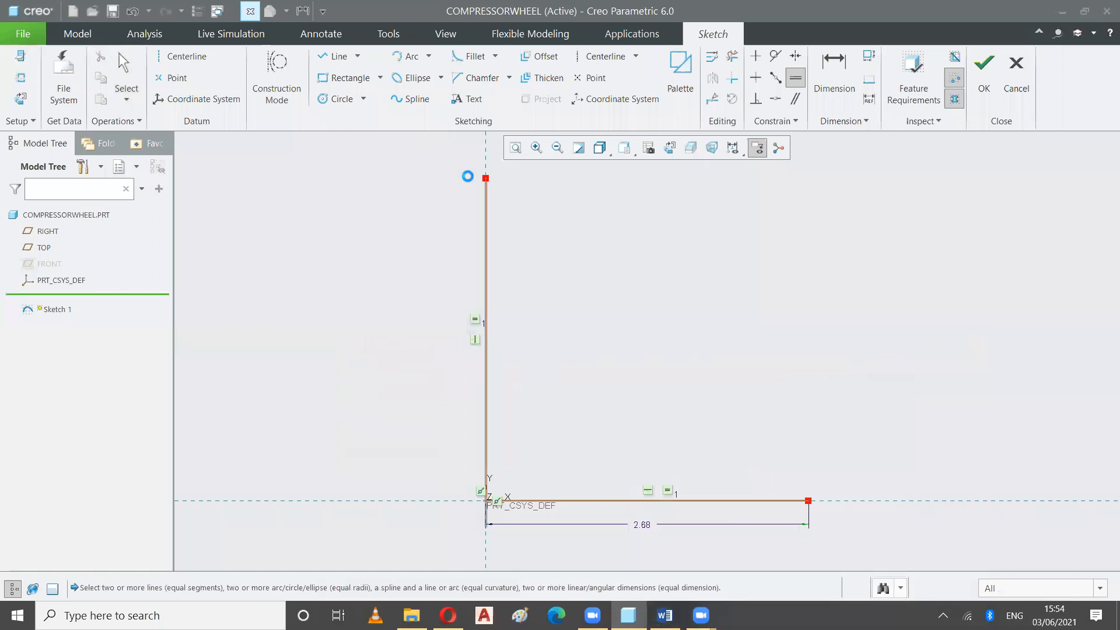
key("l")
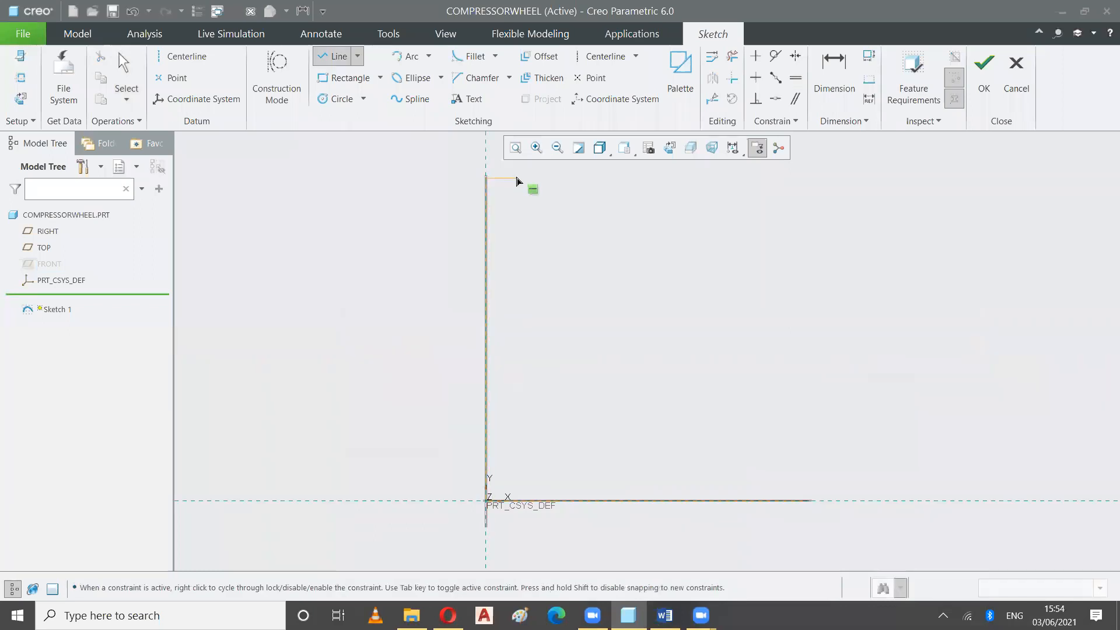
left_click(834, 75)
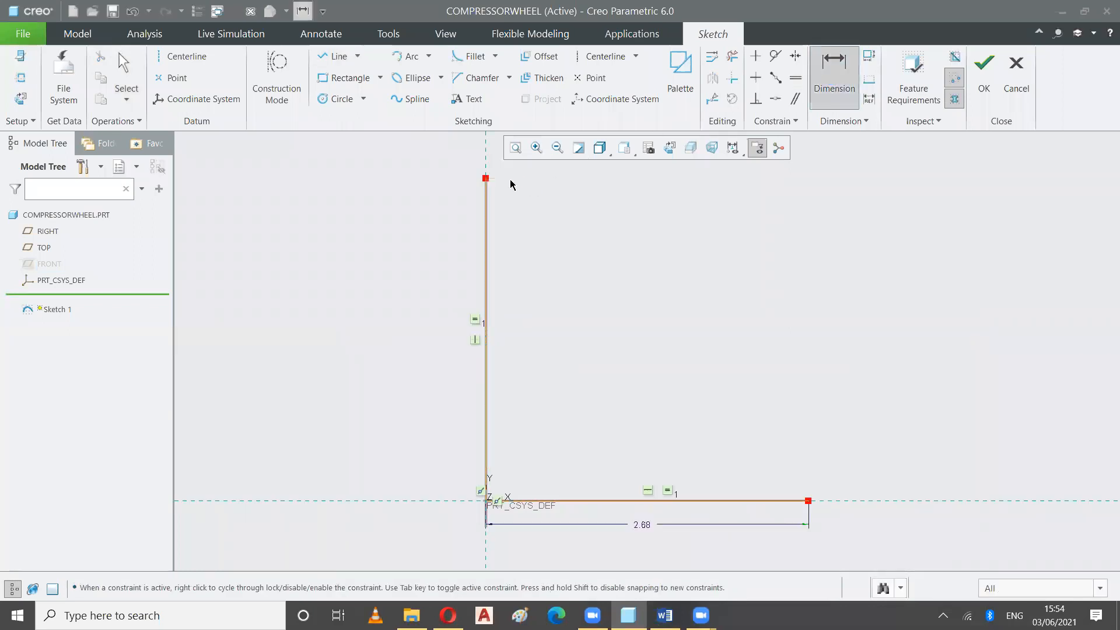
left_click(500, 175)
middle_click(501, 169)
key("BackSpace")
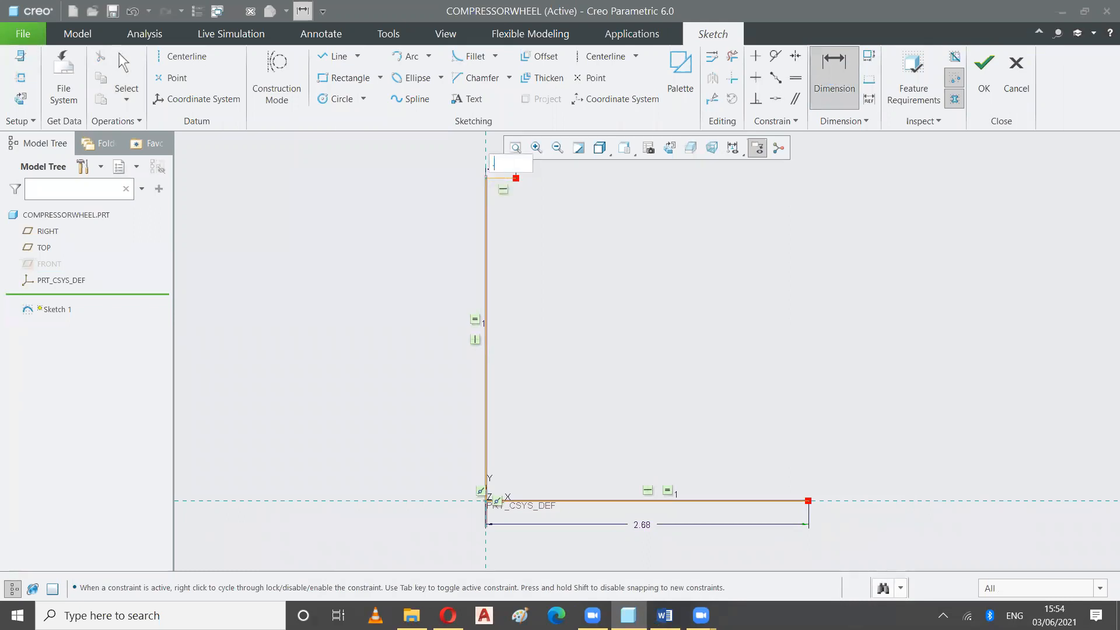
type(".75")
key("Return")
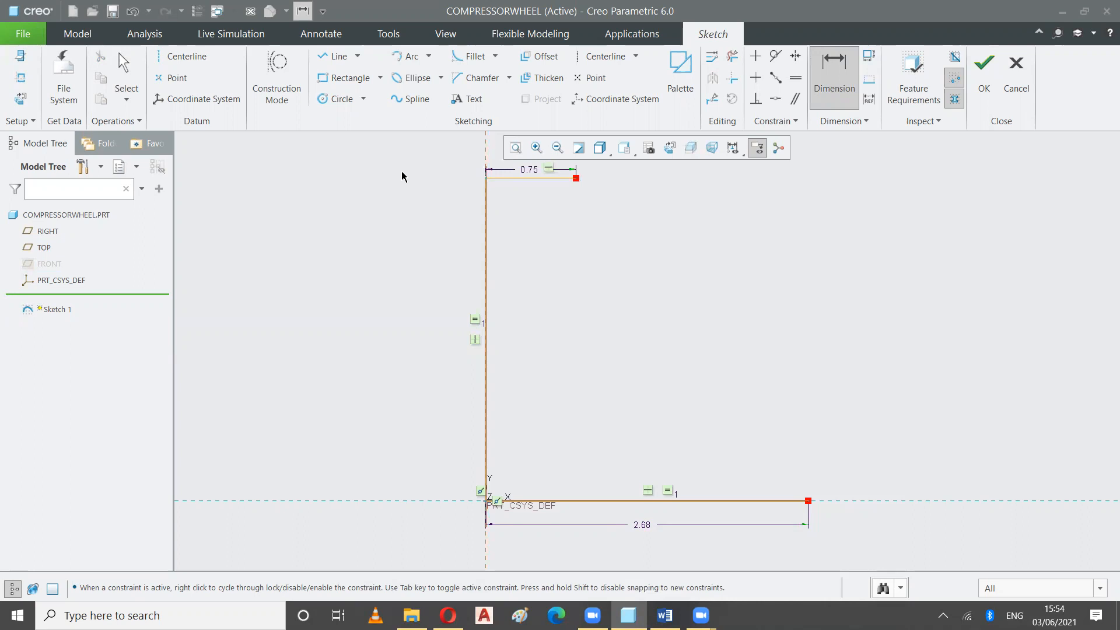
key("alt+Tab")
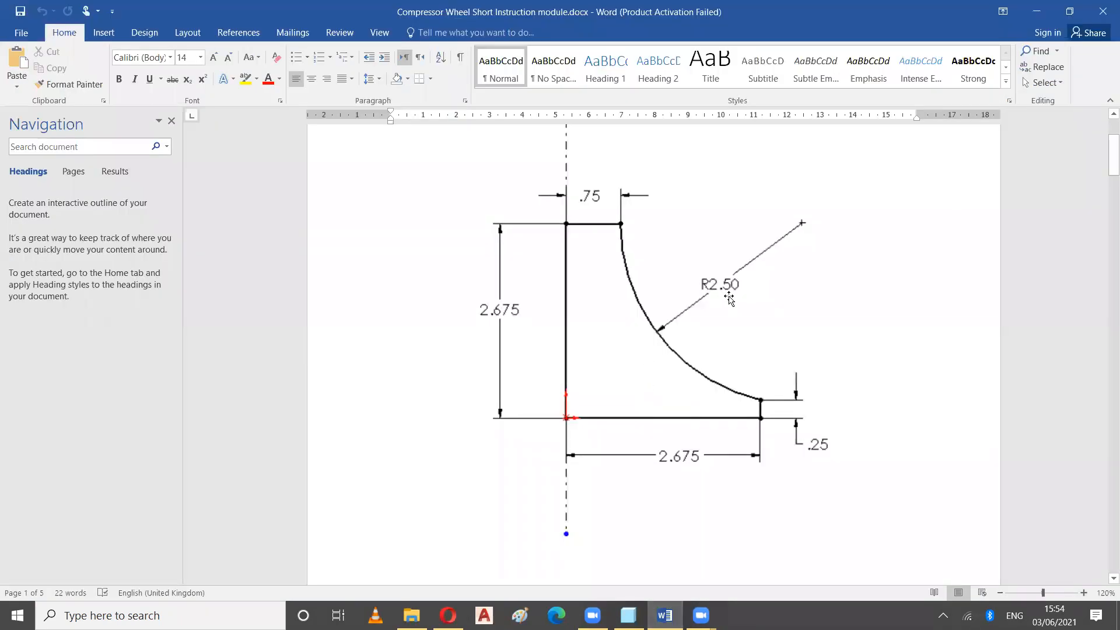
left_click(628, 615)
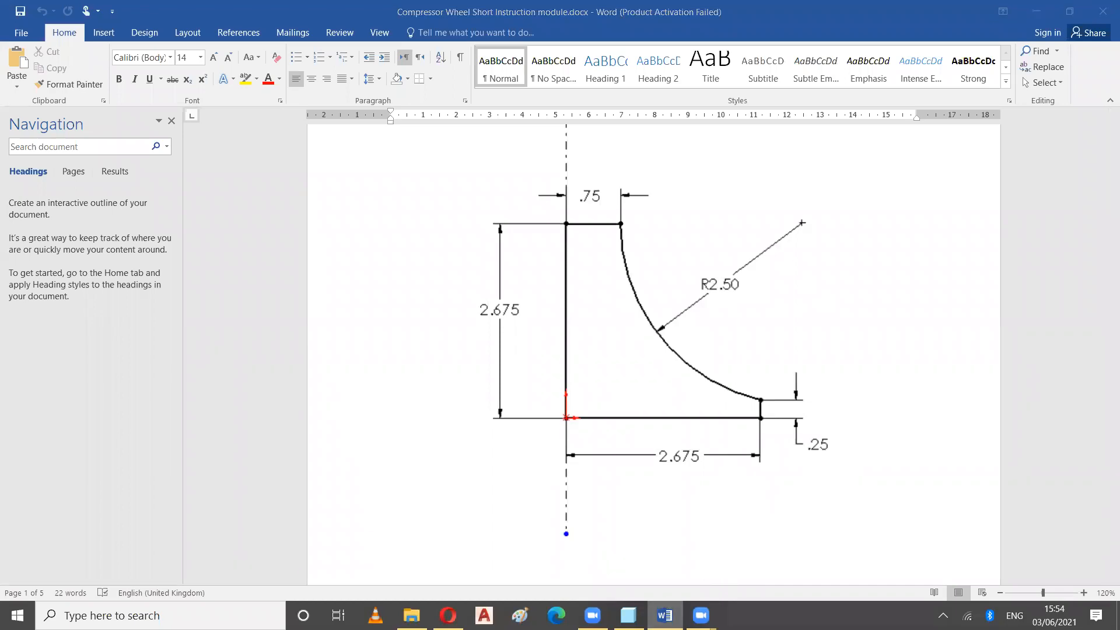
left_click(429, 57)
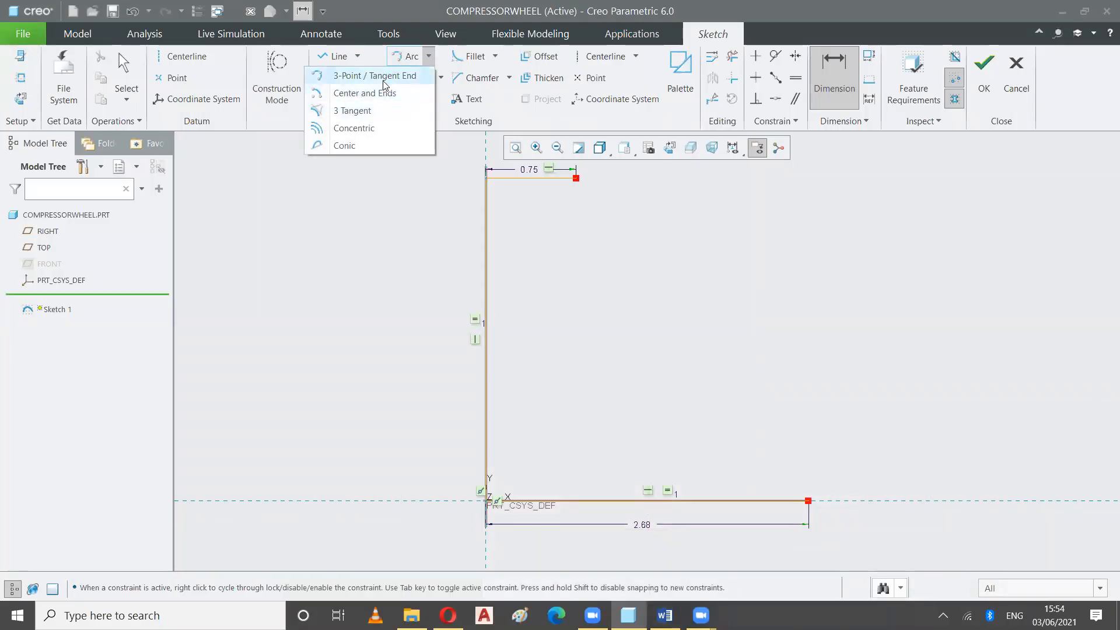
left_click(383, 76)
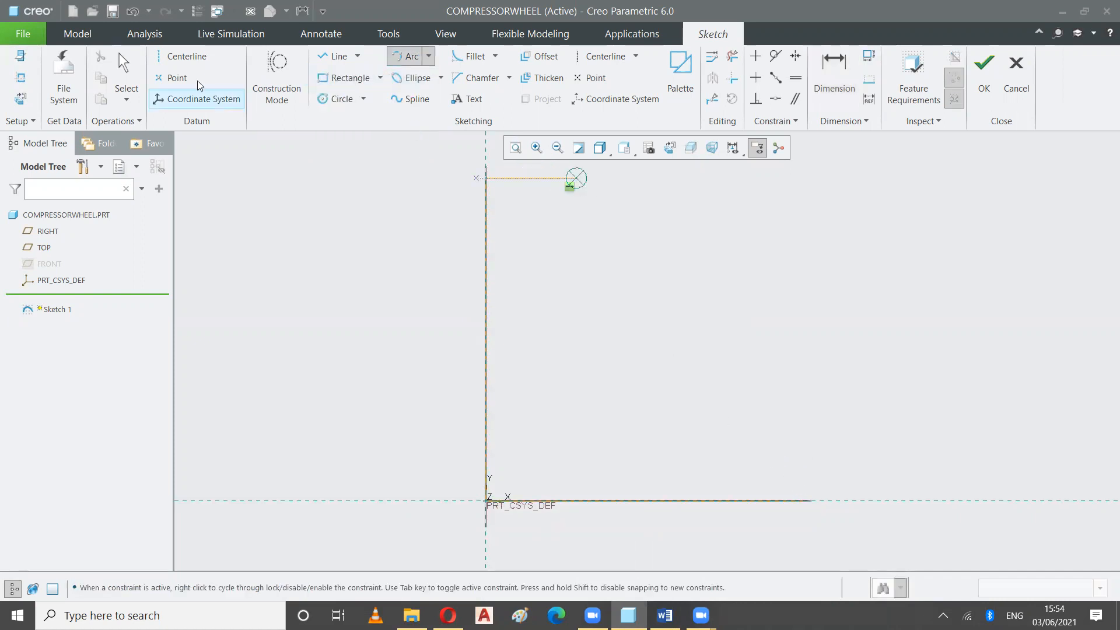
left_click(123, 64)
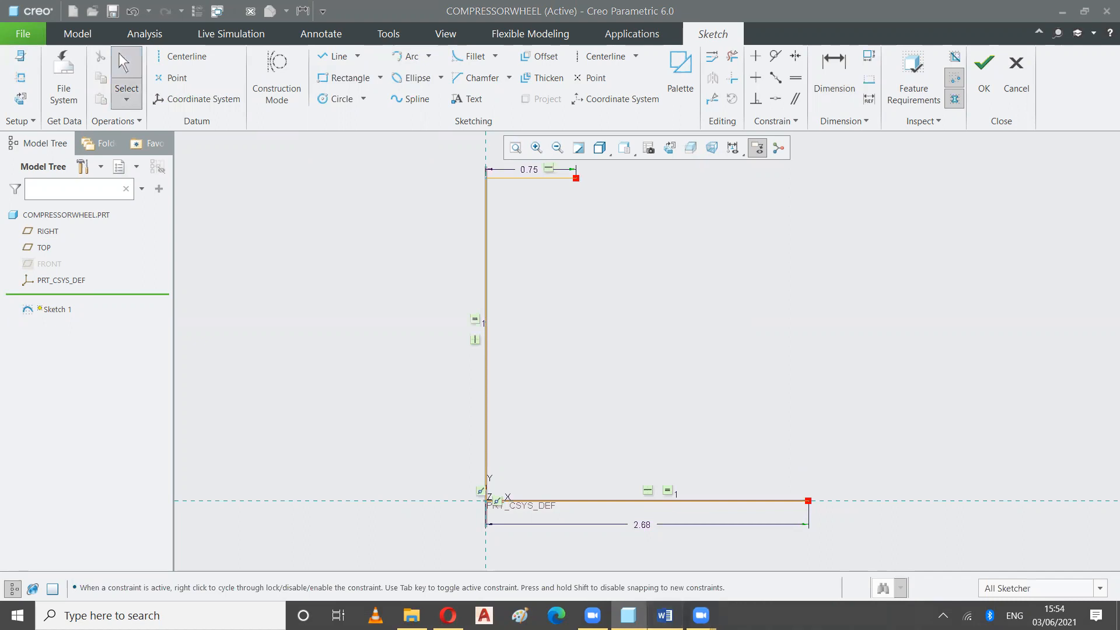
Check the profile drawing in Word, return to Creo and sketch a vertical line about 0.27 long up from the base line's outer end.
left_click(665, 615)
left_click(628, 615)
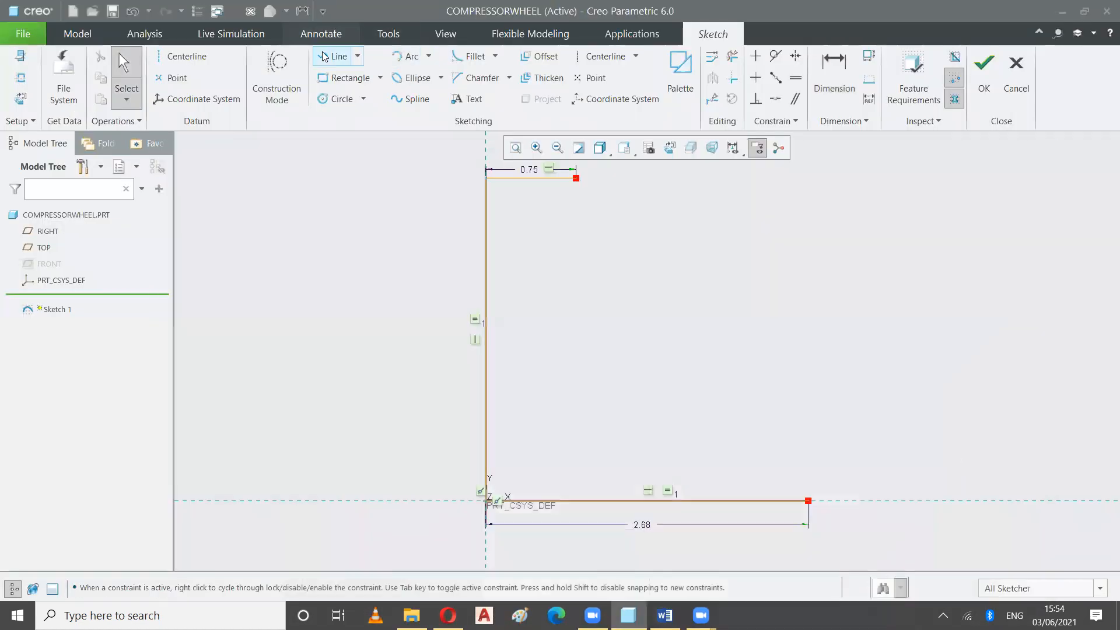
left_click(329, 56)
left_click(807, 501)
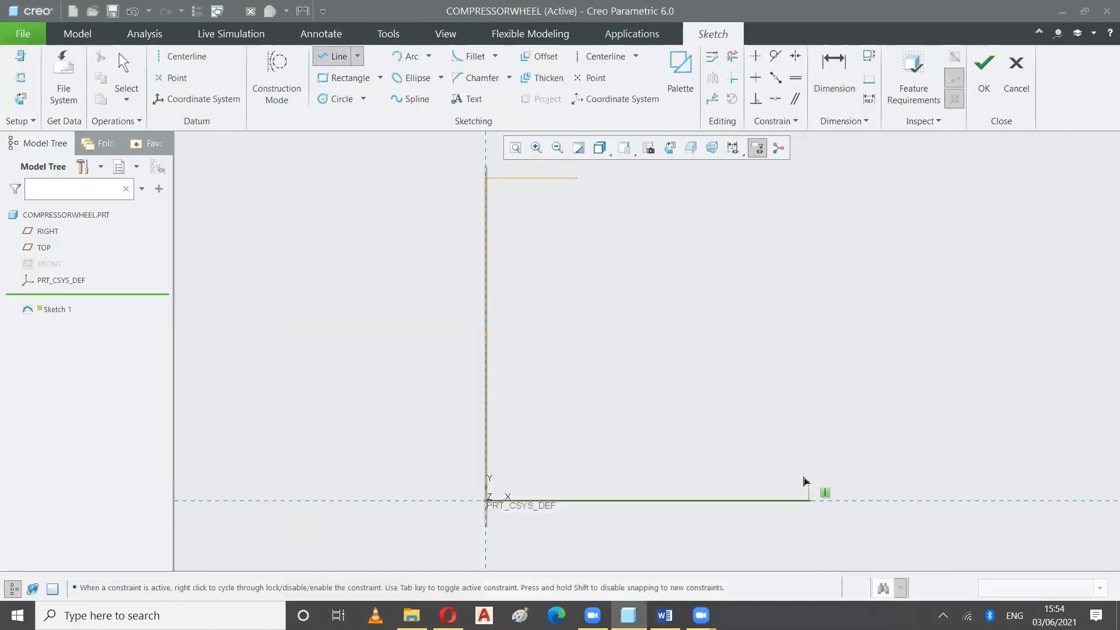
left_click(808, 468)
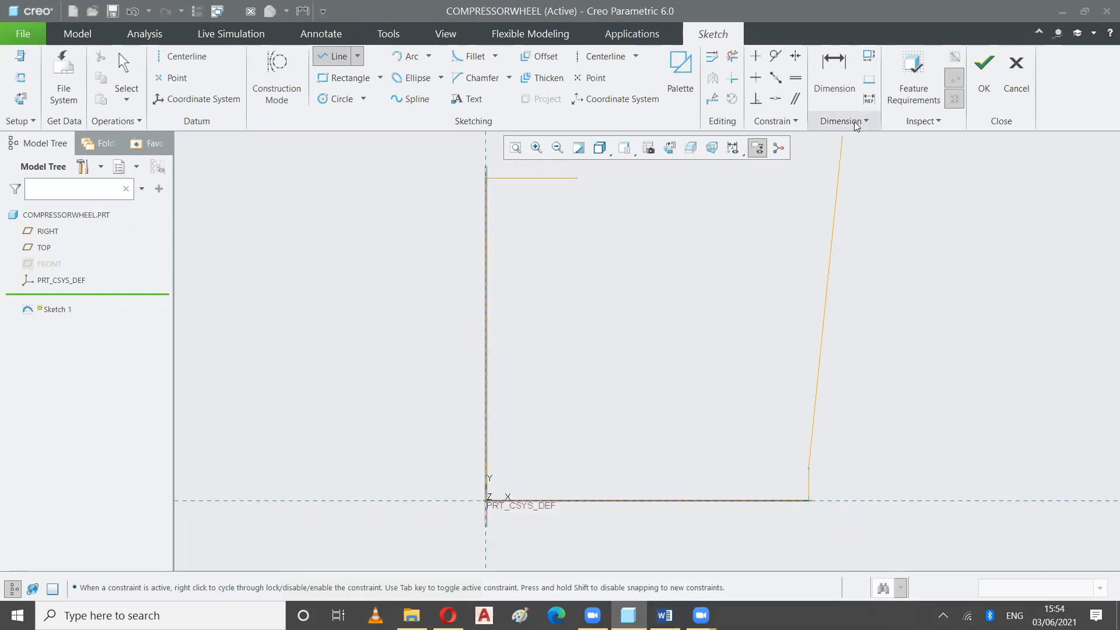
Dimension the short vertical line at the base line's outer end and set its length to 0.25.
left_click(842, 95)
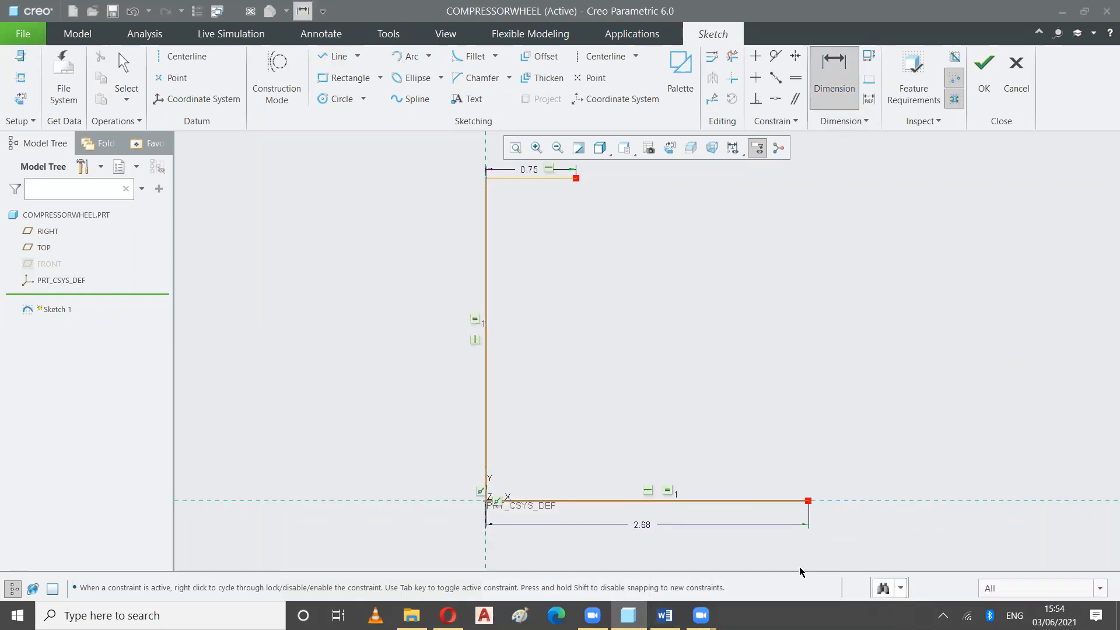
left_click(809, 482)
middle_click(835, 490)
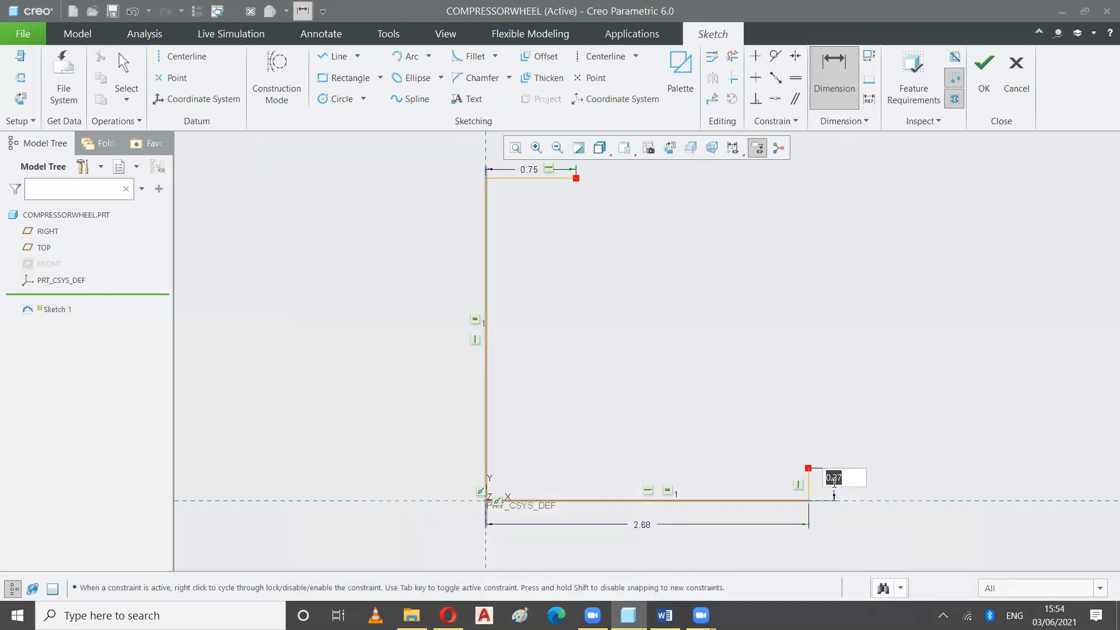
type("0.25")
key("Return")
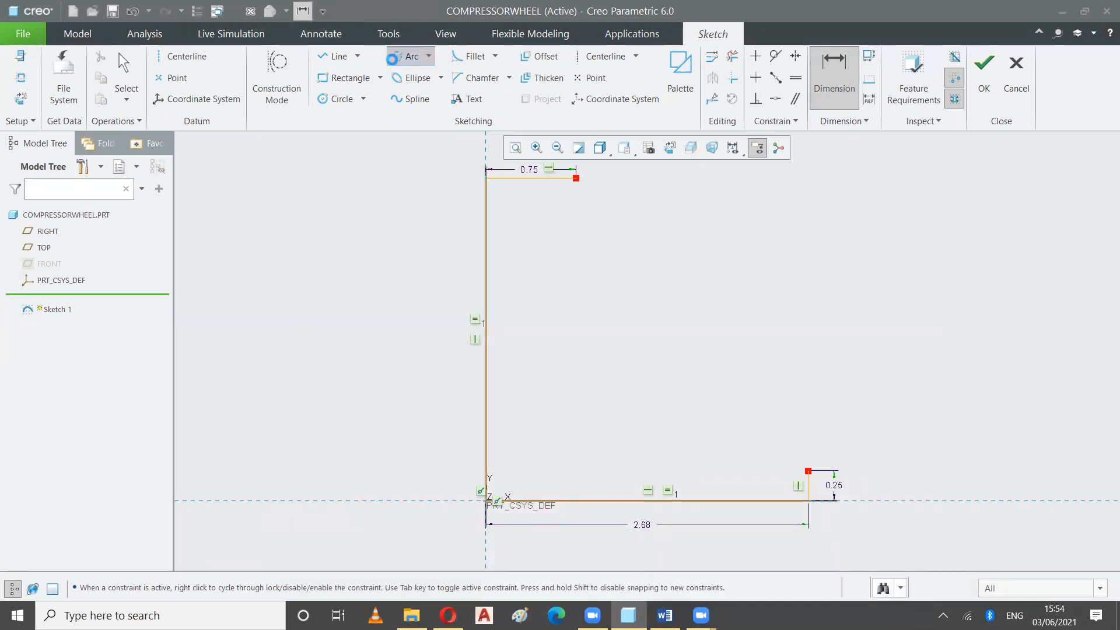
Close the profile with a concave 3-point arc from the upper horizontal line's free end to the top of the short vertical line.
left_click(407, 56)
left_click(429, 57)
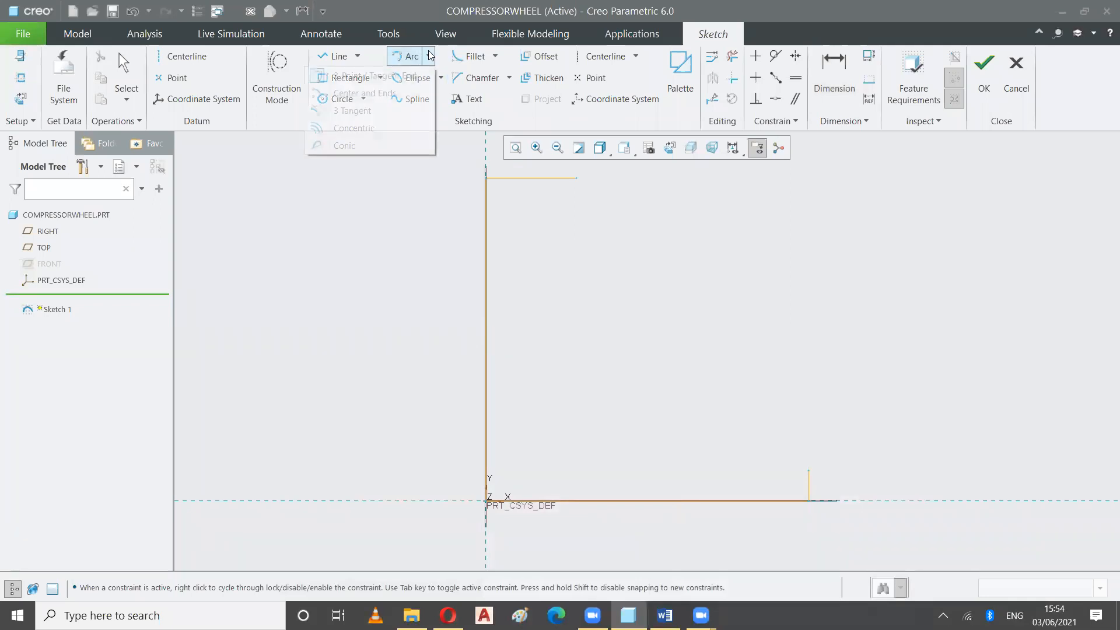
left_click(383, 78)
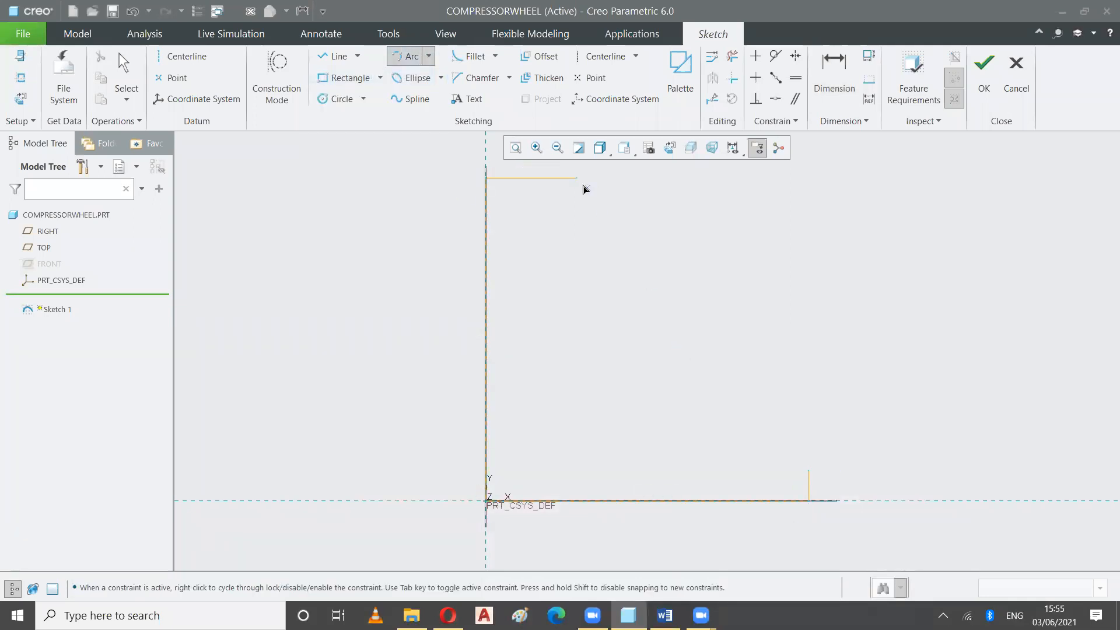
left_click(576, 179)
left_click(808, 470)
left_click(671, 401)
middle_click(633, 373)
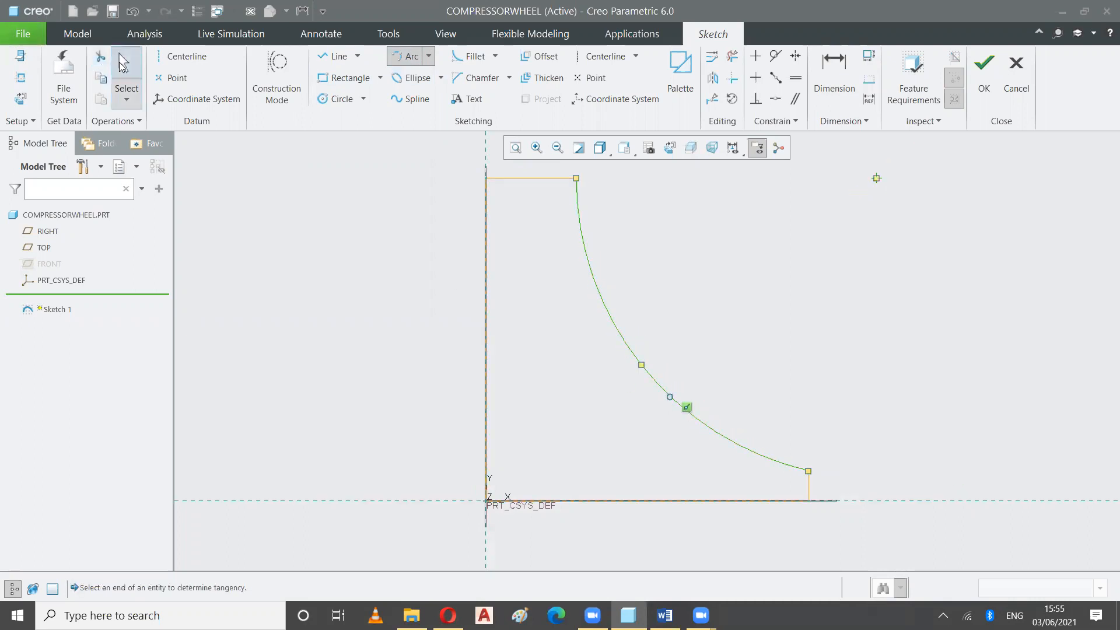
Add a radius dimension to the arc and resolve the sketch conflict by deleting the perpendicular constraint.
left_click(835, 74)
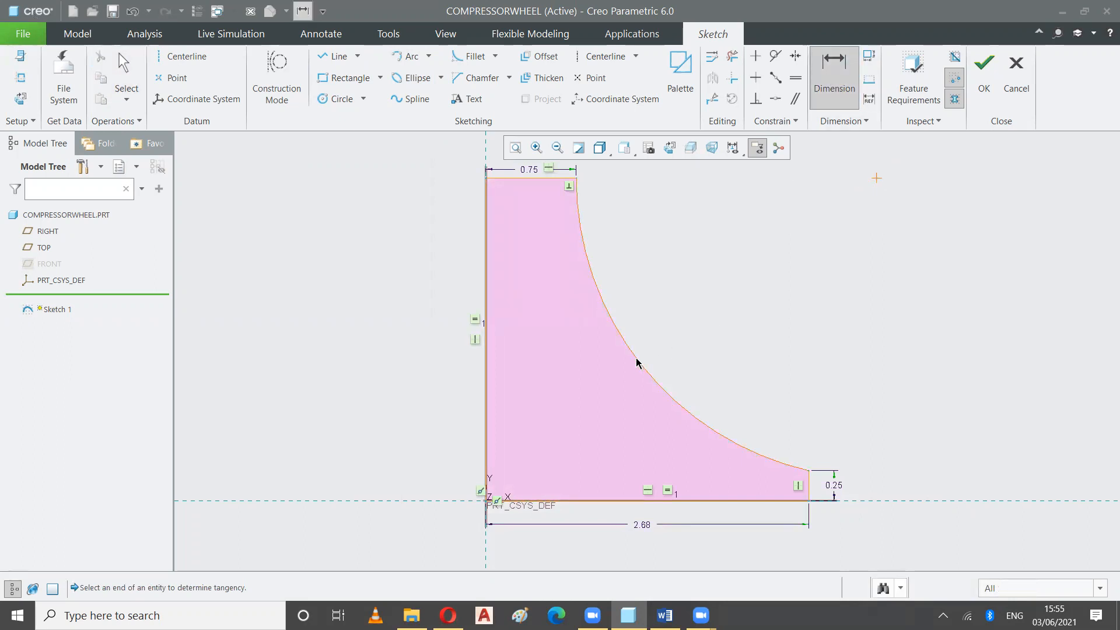
left_click(637, 363)
middle_click(689, 313)
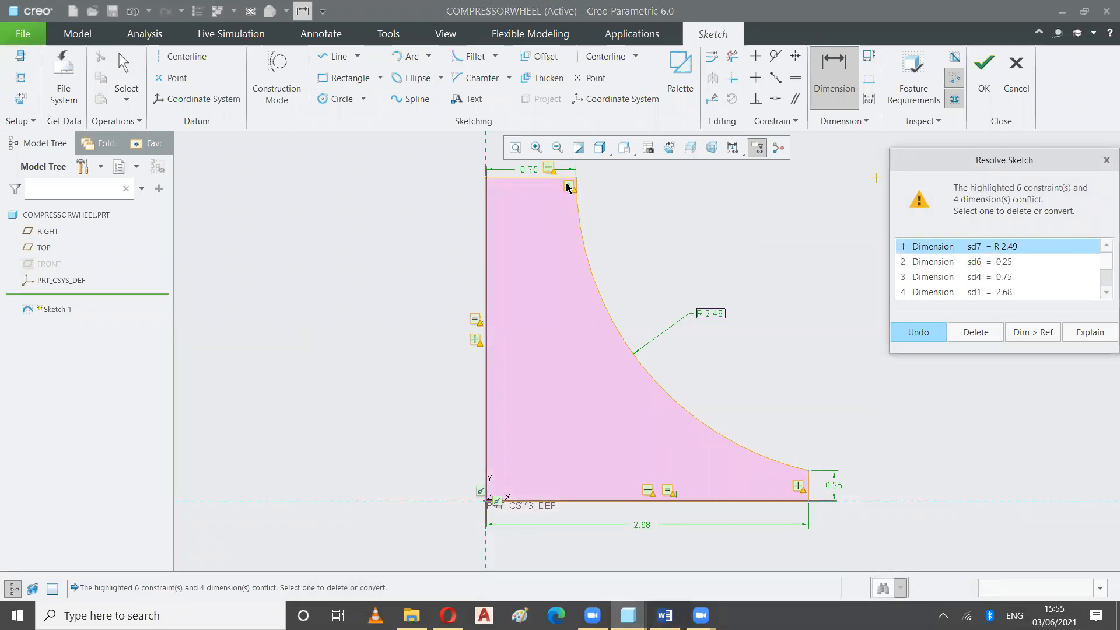
left_click_drag(1104, 268, 1104, 287)
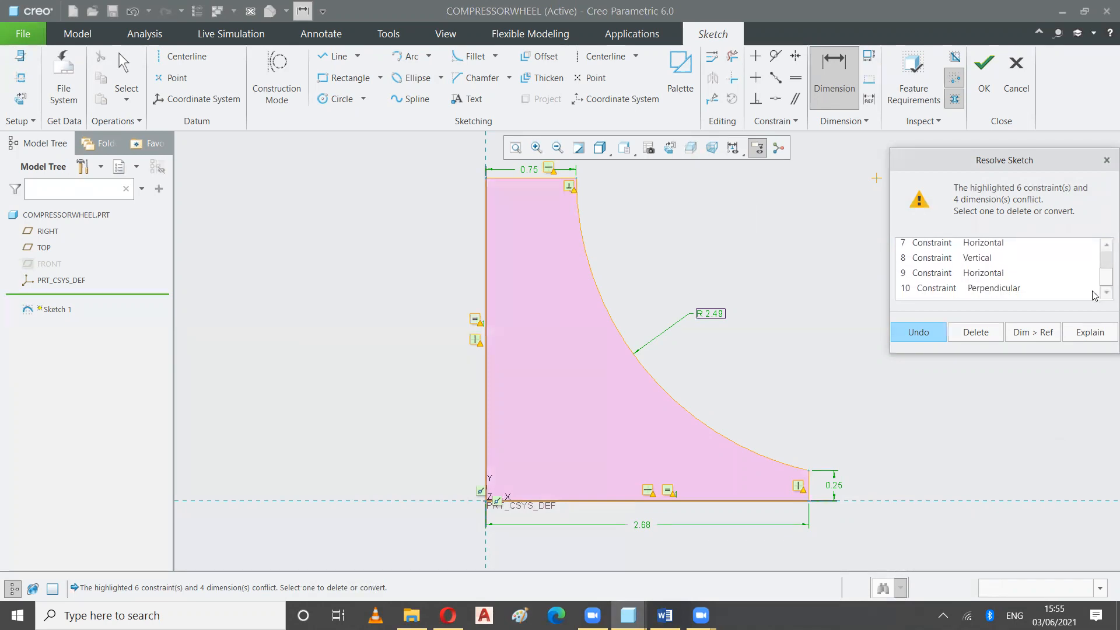
left_click(1003, 293)
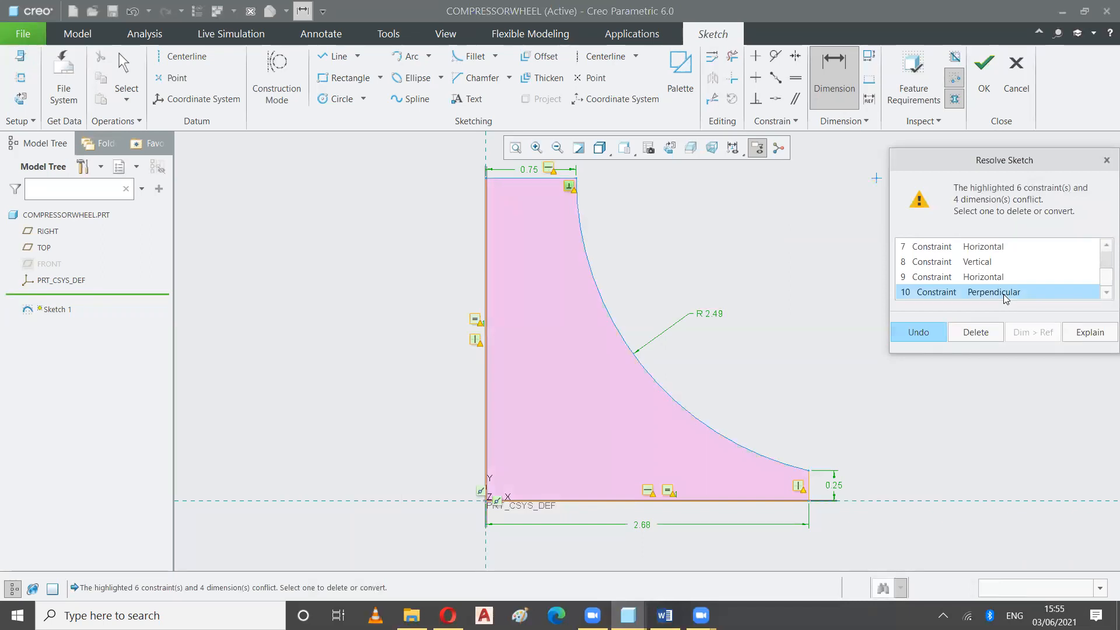
left_click(969, 332)
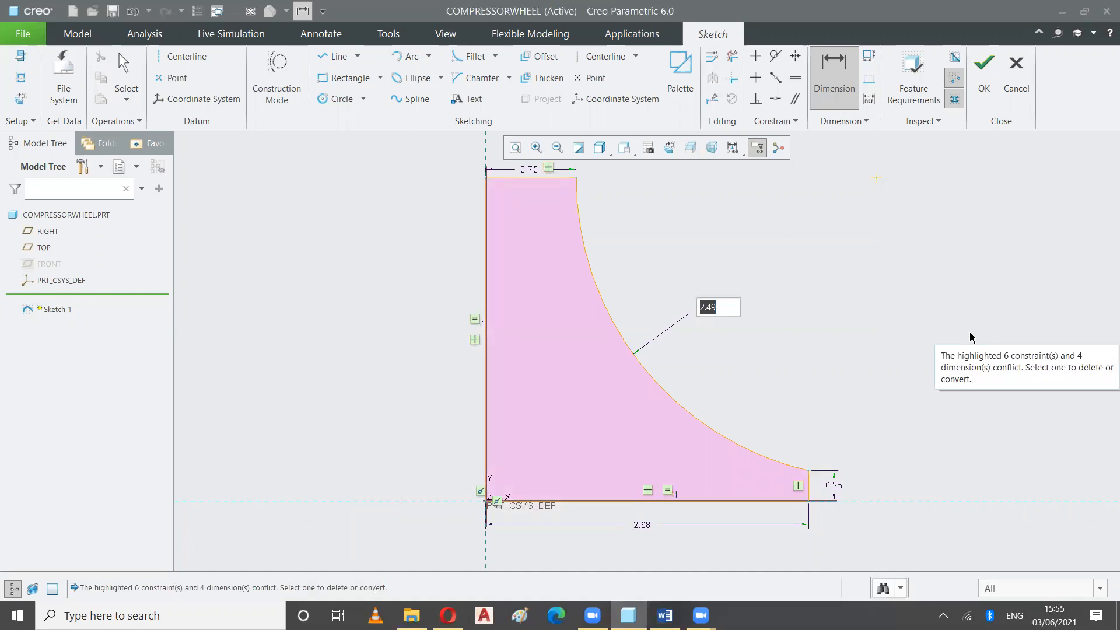
Check the arc radius in the Word drawing, return to Creo and set the arc's radius to 2.5.
left_click(665, 615)
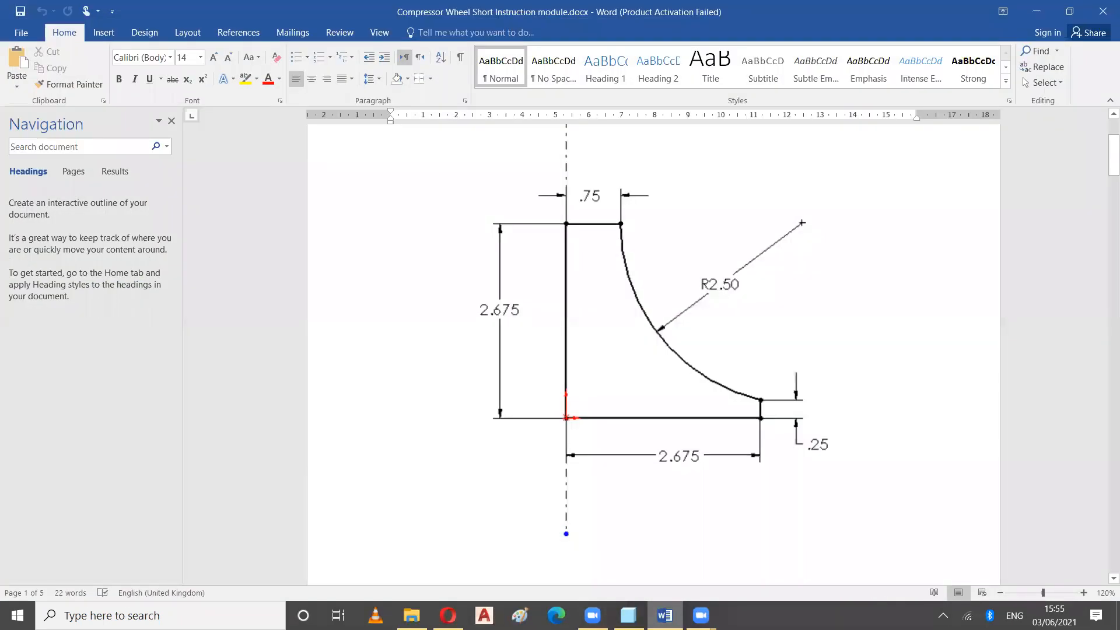
left_click(665, 615)
type("2.5")
key("Return")
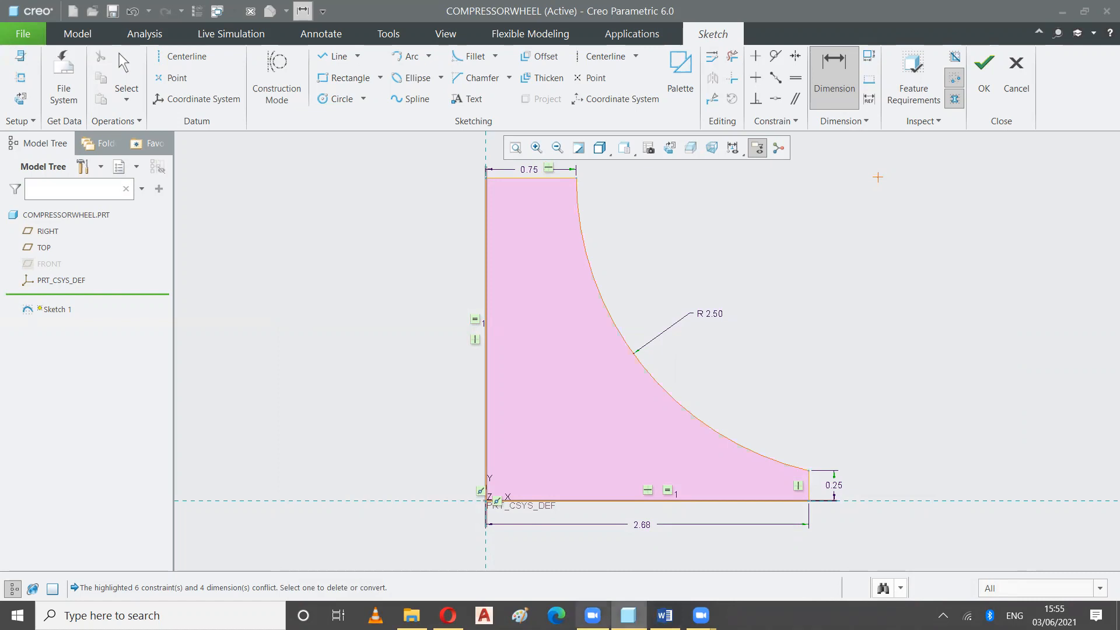
Finish the profile sketch and show the part in the standard orientation.
left_click(983, 96)
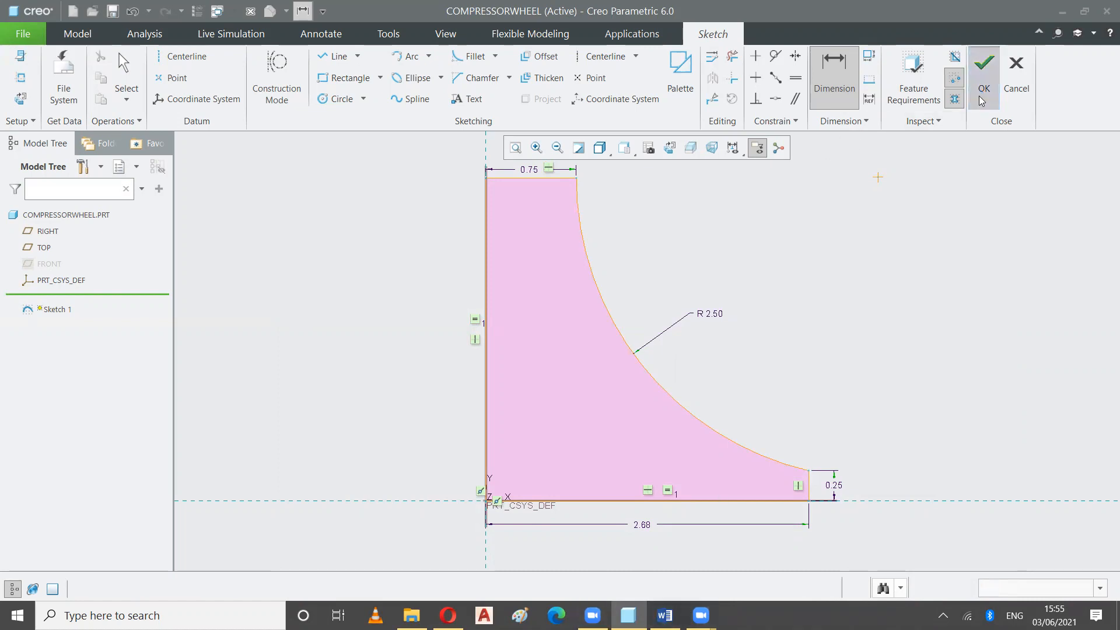
left_click(624, 148)
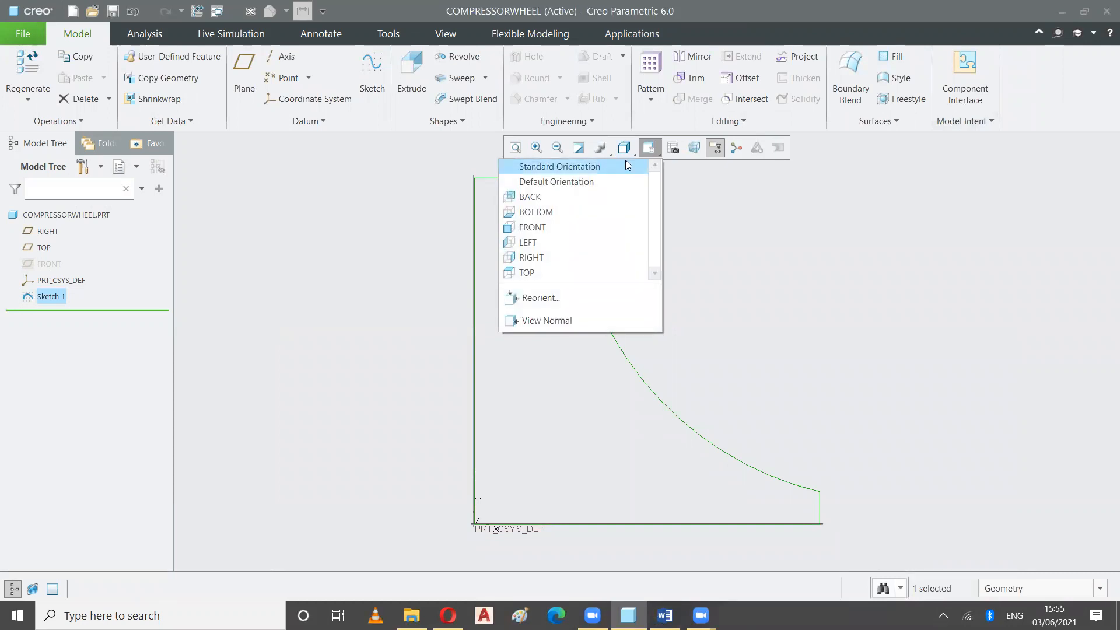
left_click(583, 169)
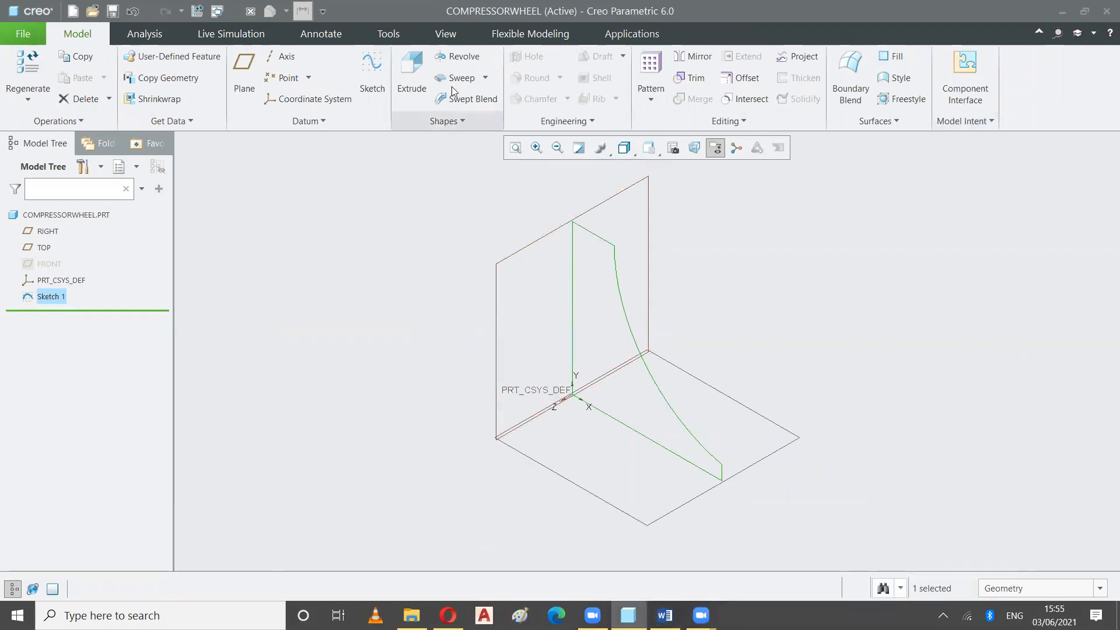
Revolve the profile sketch 360° as a solid about its vertical line.
left_click(458, 56)
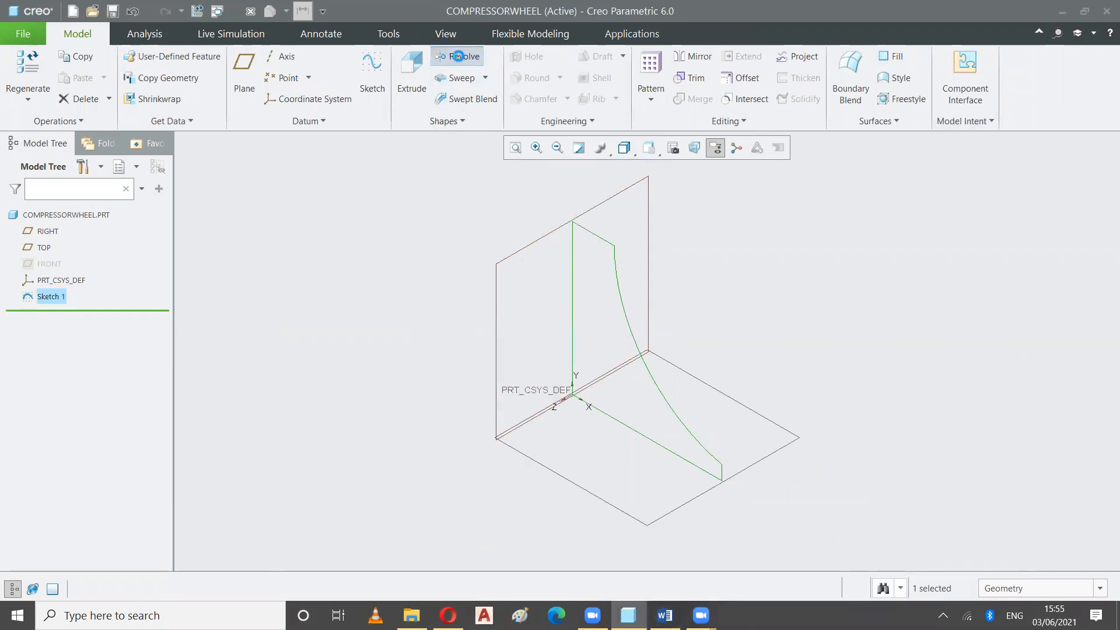
left_click(573, 272)
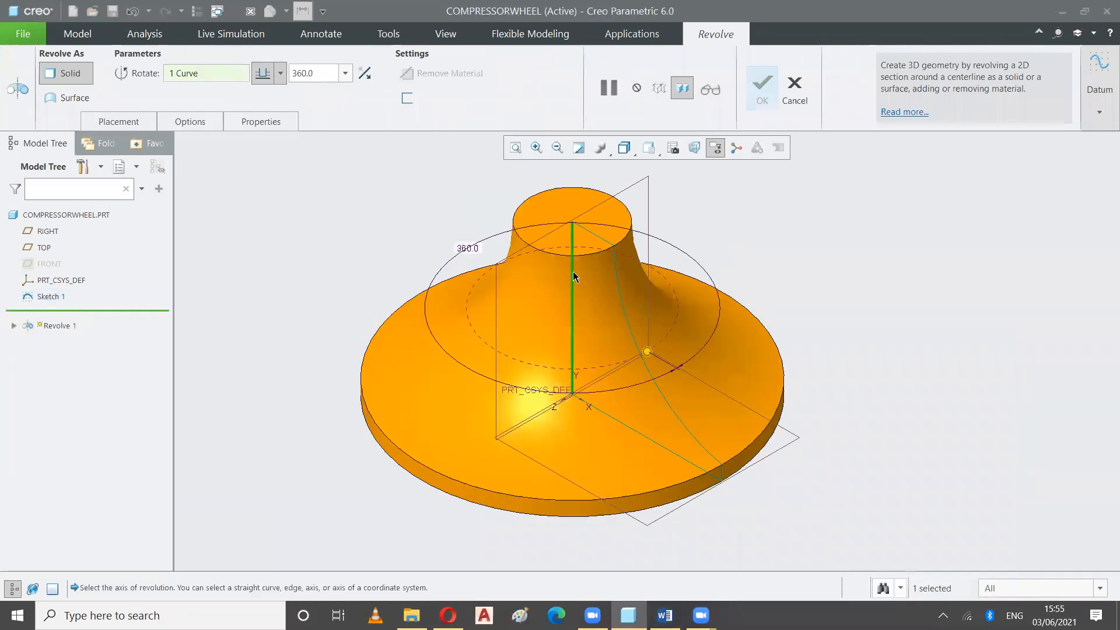
left_click(761, 93)
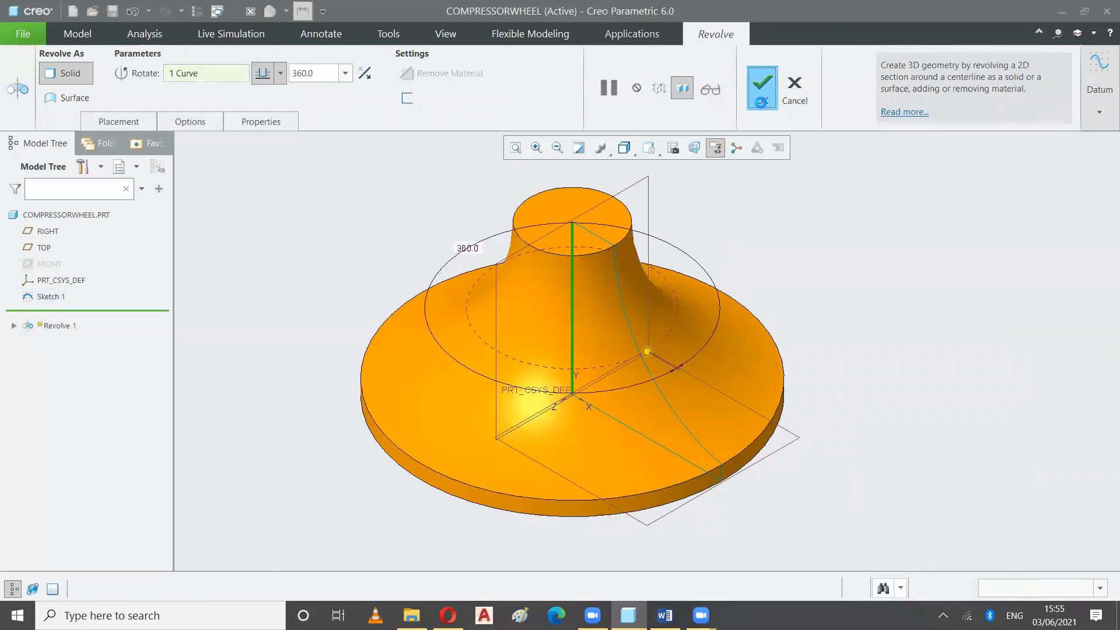
left_click(819, 362)
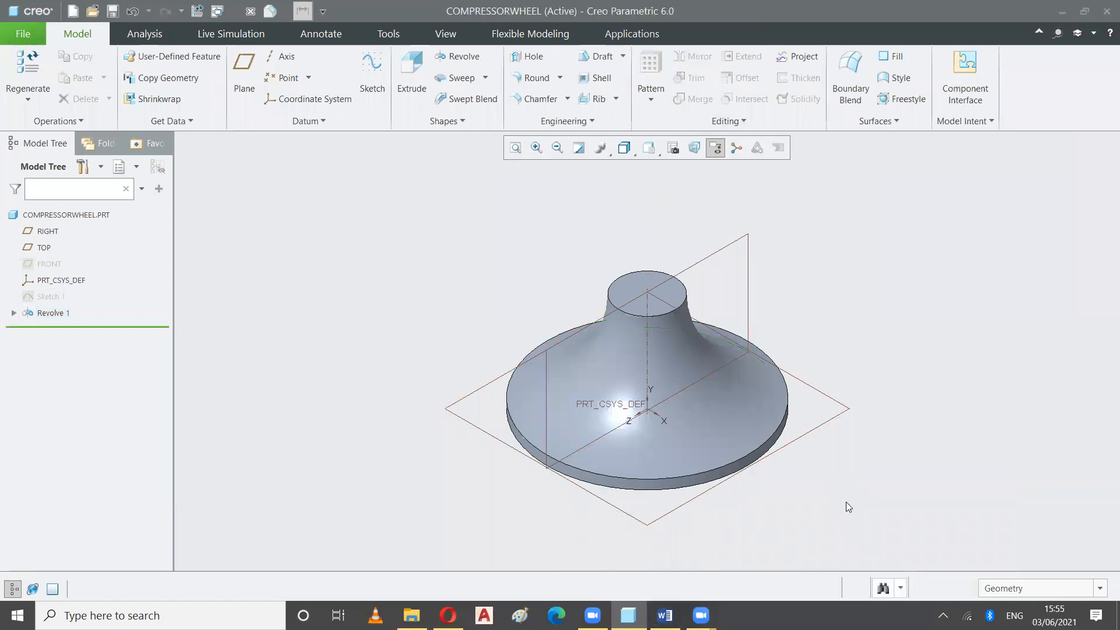
mouse_move(846, 488)
middle_mouse_down()
mouse_move(845, 432)
mouse_move(847, 466)
middle_mouse_up()
left_click(49, 265)
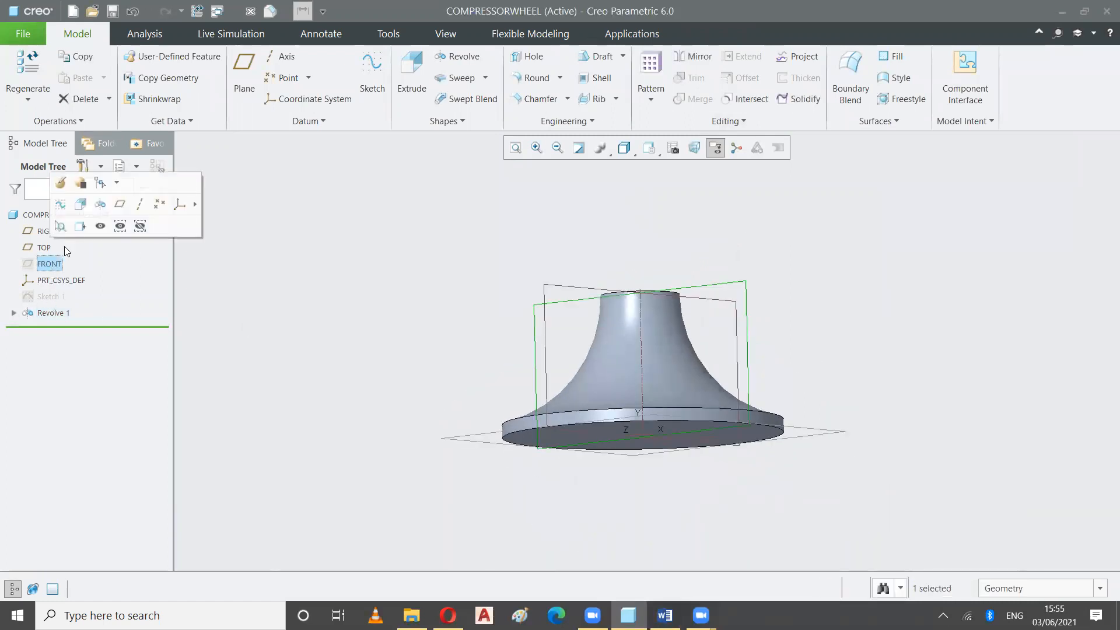
left_click(82, 183)
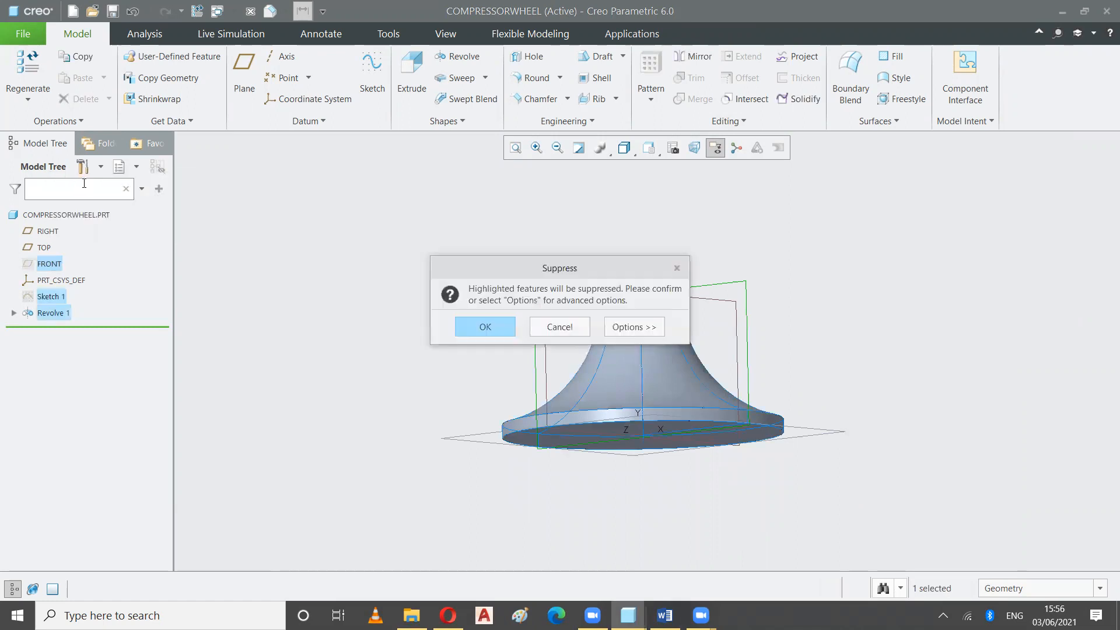
left_click(580, 330)
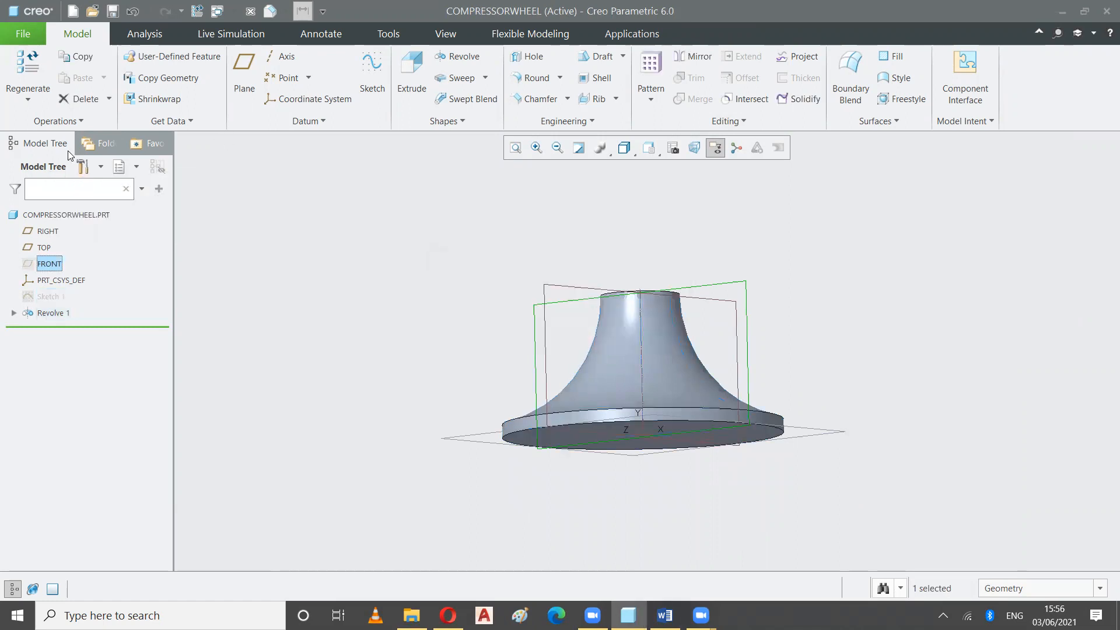
Reopen the revolve's profile sketch in the 2D sketch orientation and switch to the WhatsApp chat in the browser.
left_click(51, 296)
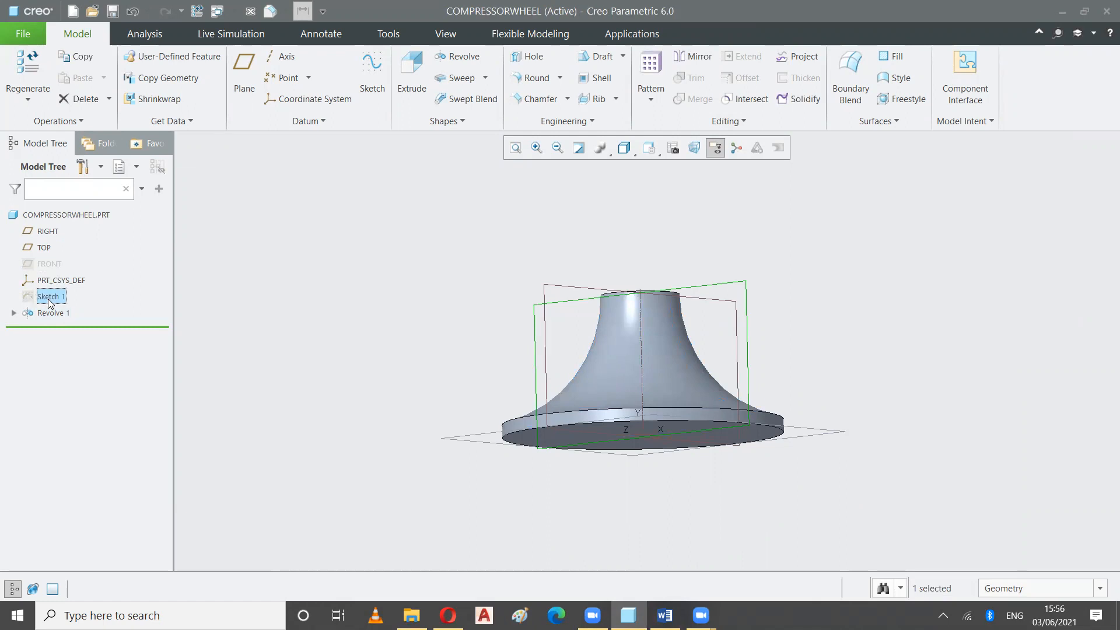
left_click(74, 220)
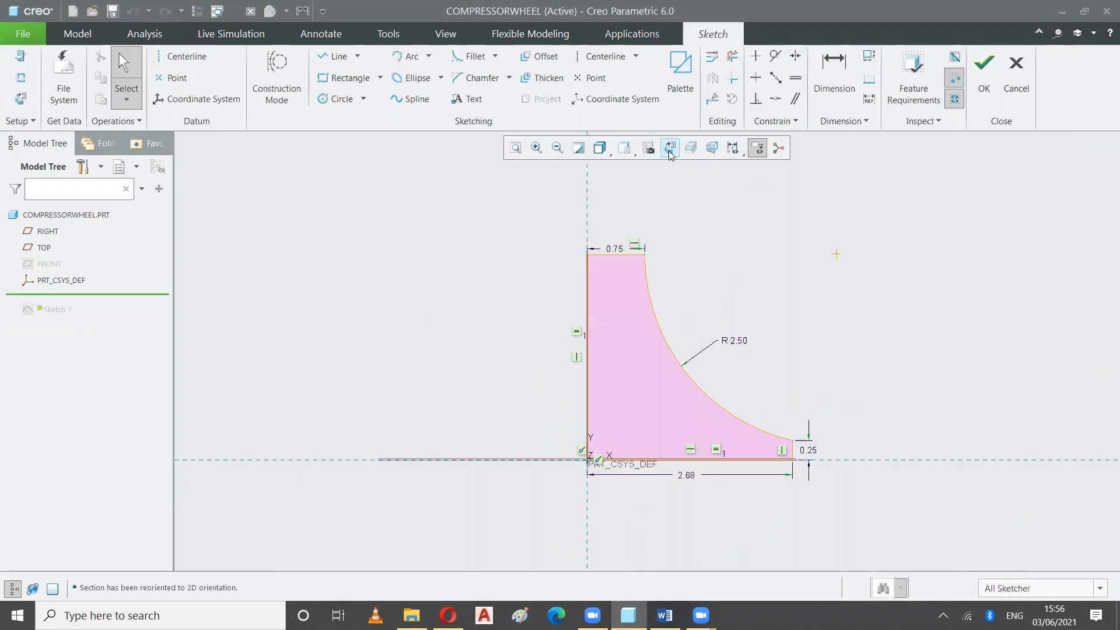
scroll(673, 482, "up", 1)
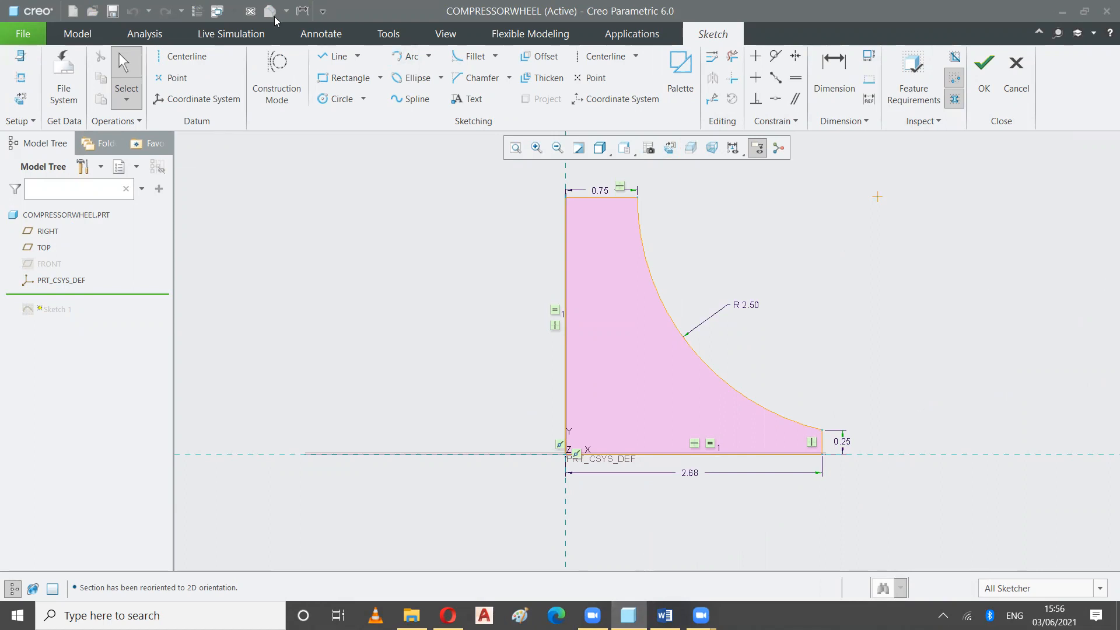
key("alt+Tab")
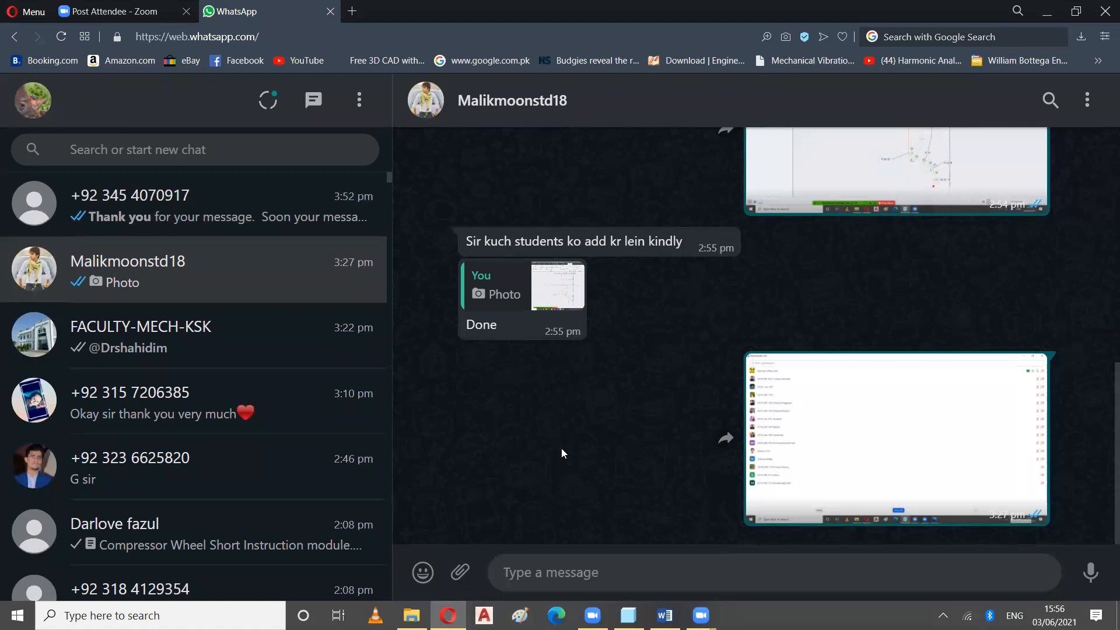
Paste the copied sketch screenshot into the open WhatsApp chat, send it without a caption, and switch back to Creo via Word.
key("ctrl+v")
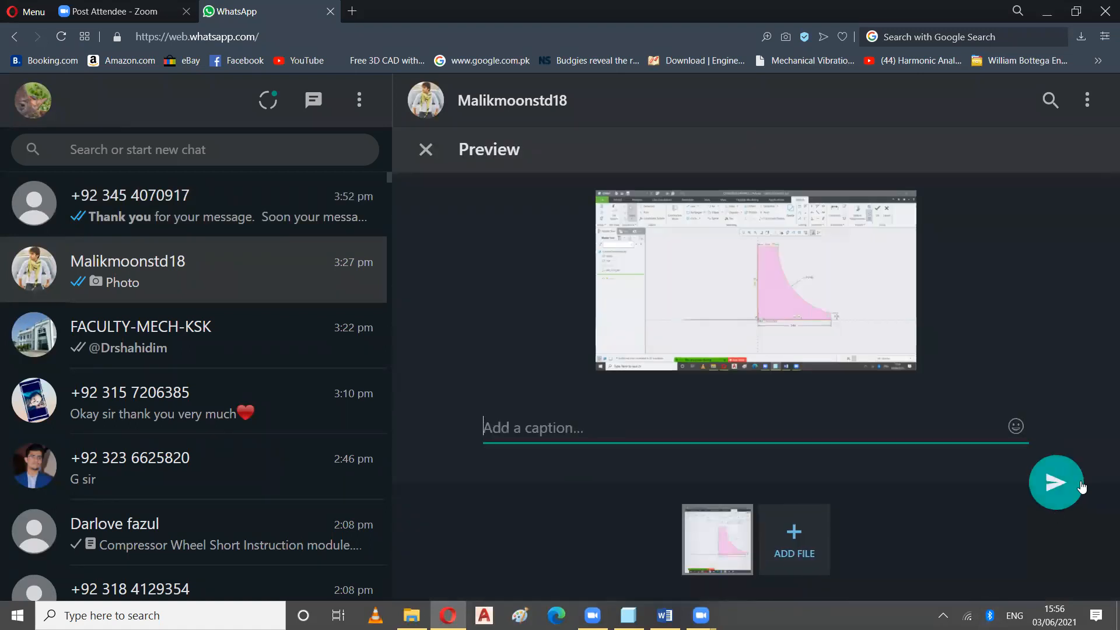
left_click(1081, 487)
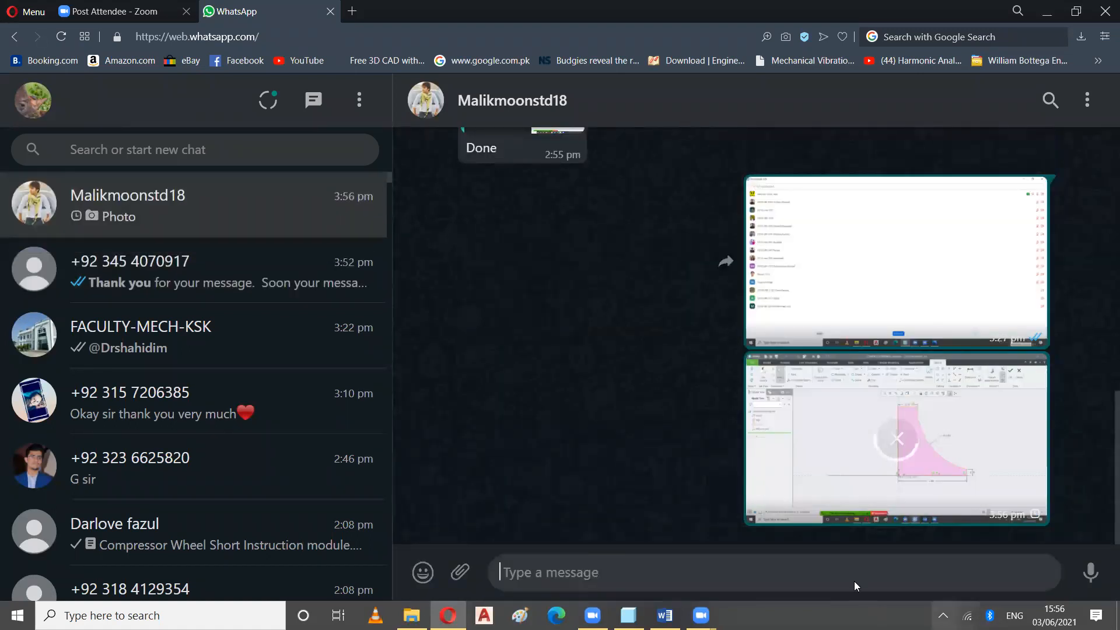
left_click(664, 615)
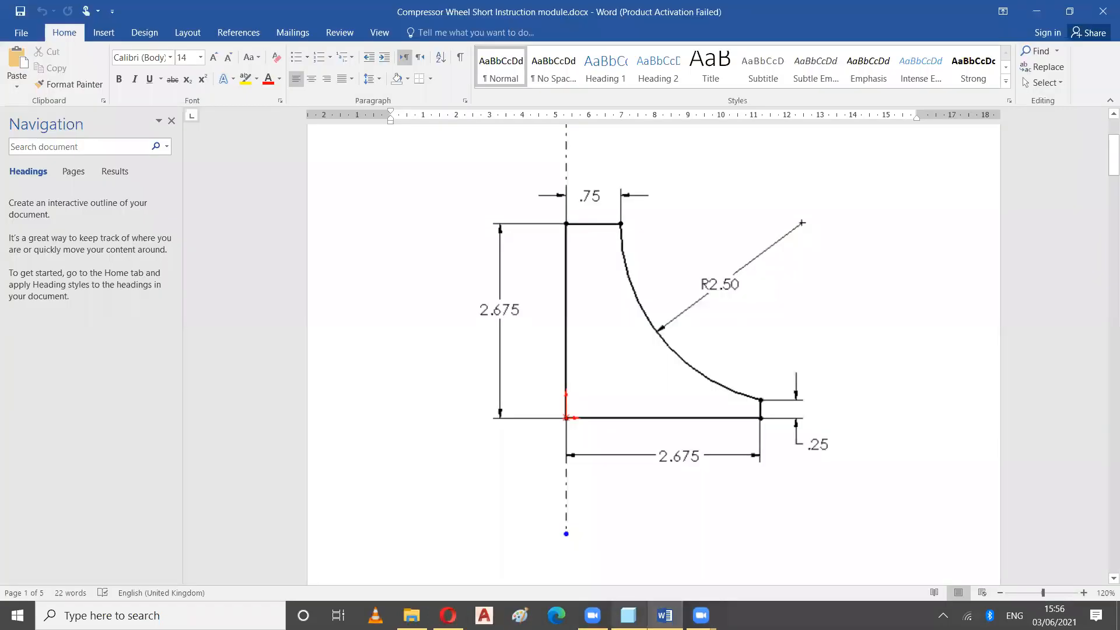
left_click(629, 615)
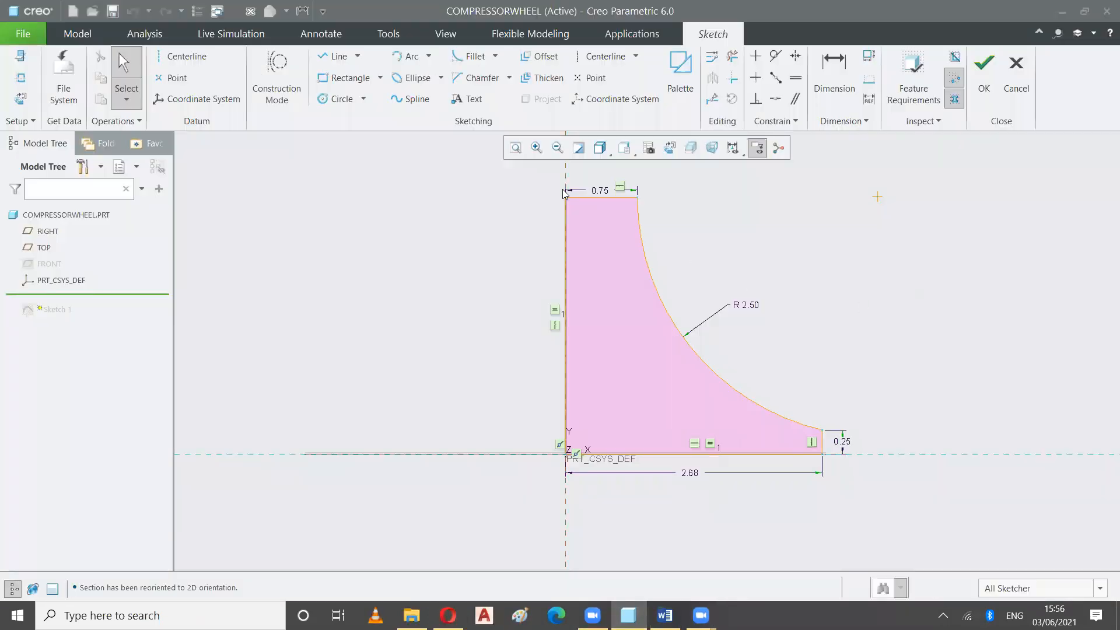
Finish the revolve's profile sketch and show the part in the standard orientation.
left_click(984, 79)
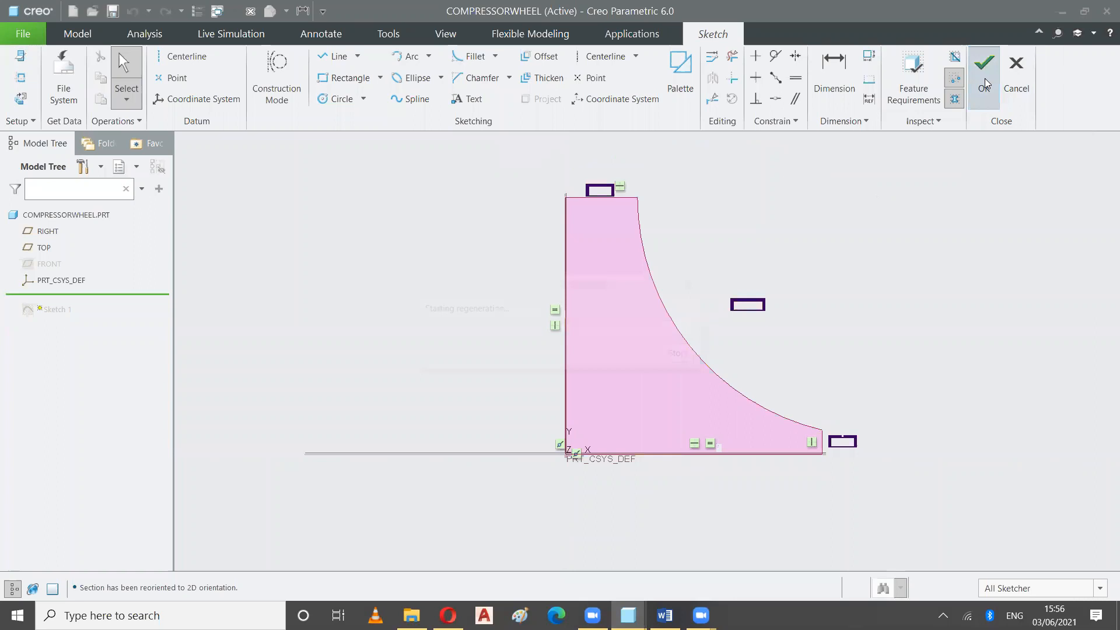
left_click(657, 152)
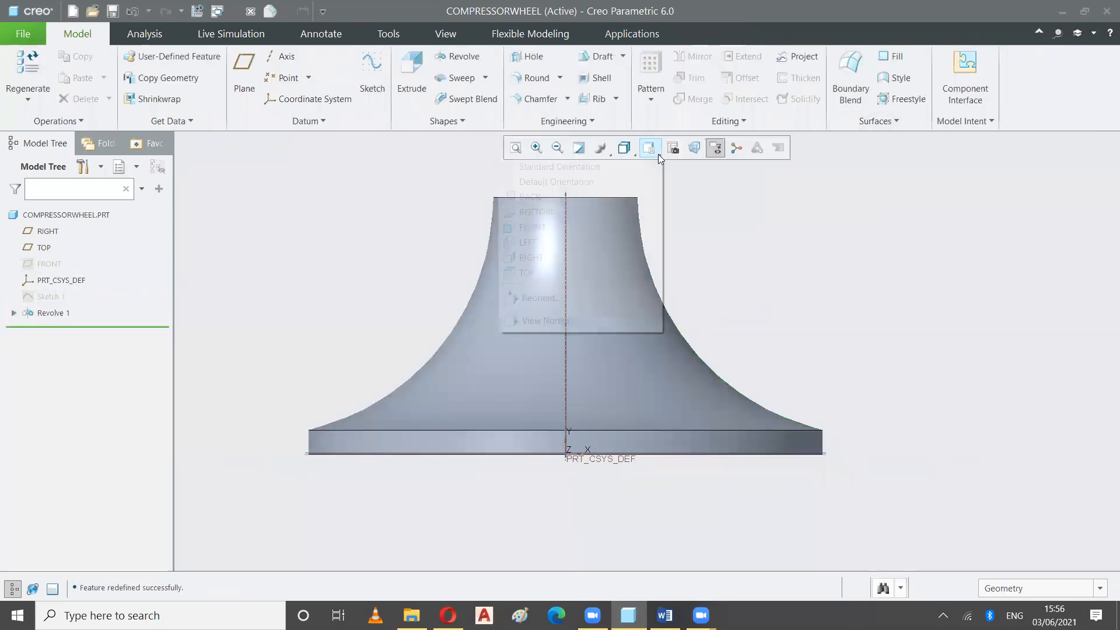
left_click(639, 165)
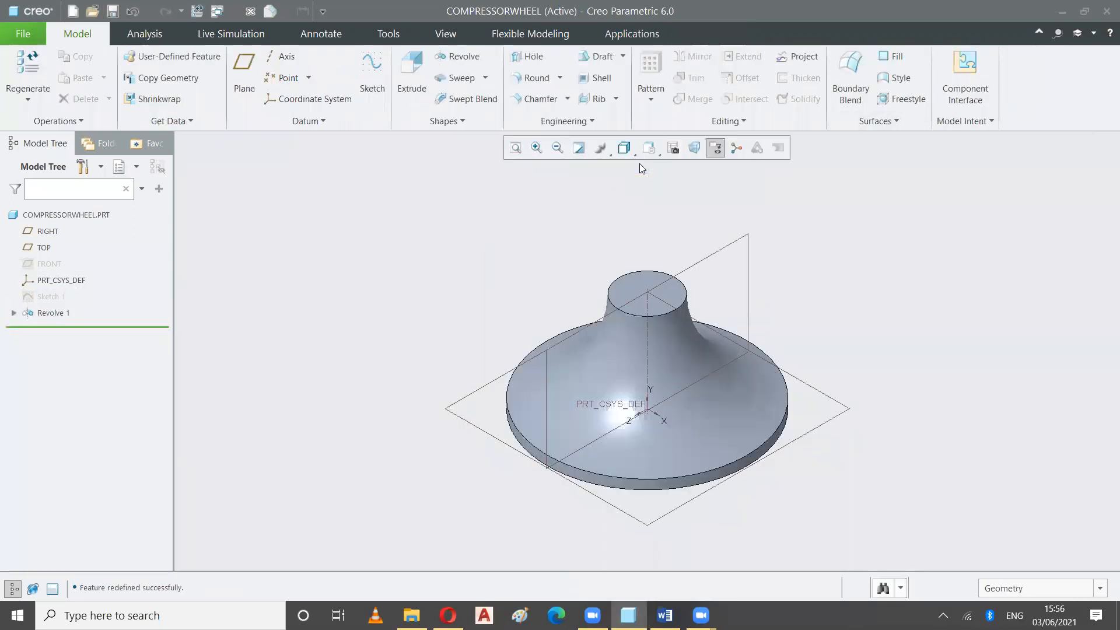
Examine the rectangle sketch drawing and point coordinates in the Word instructions, and inspect the revolved part in Creo.
left_click(664, 615)
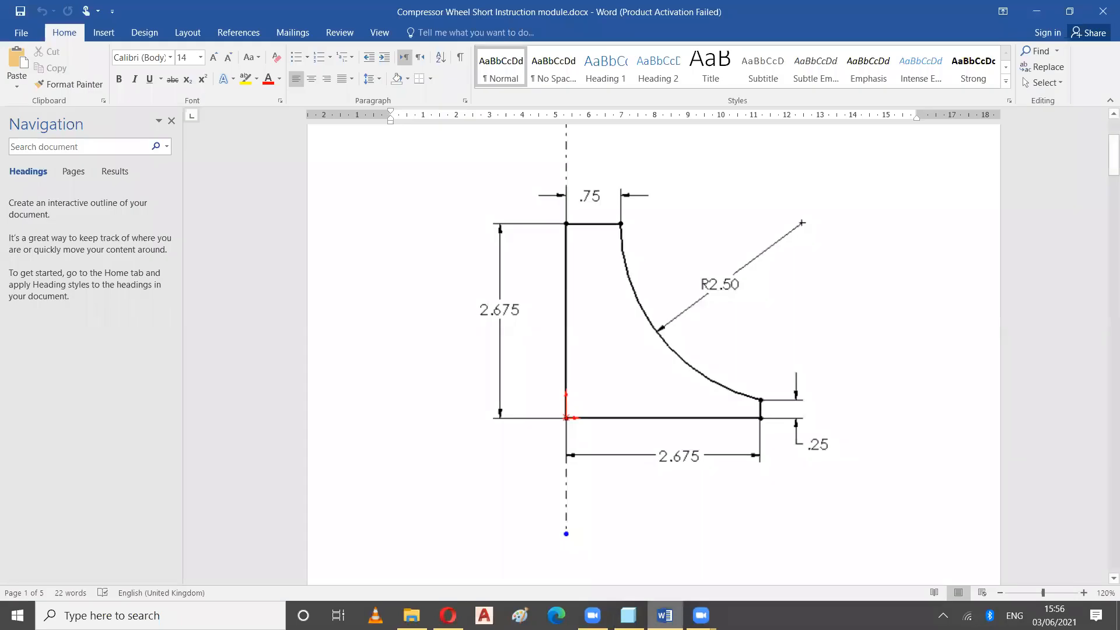
scroll(762, 461, "down", 12)
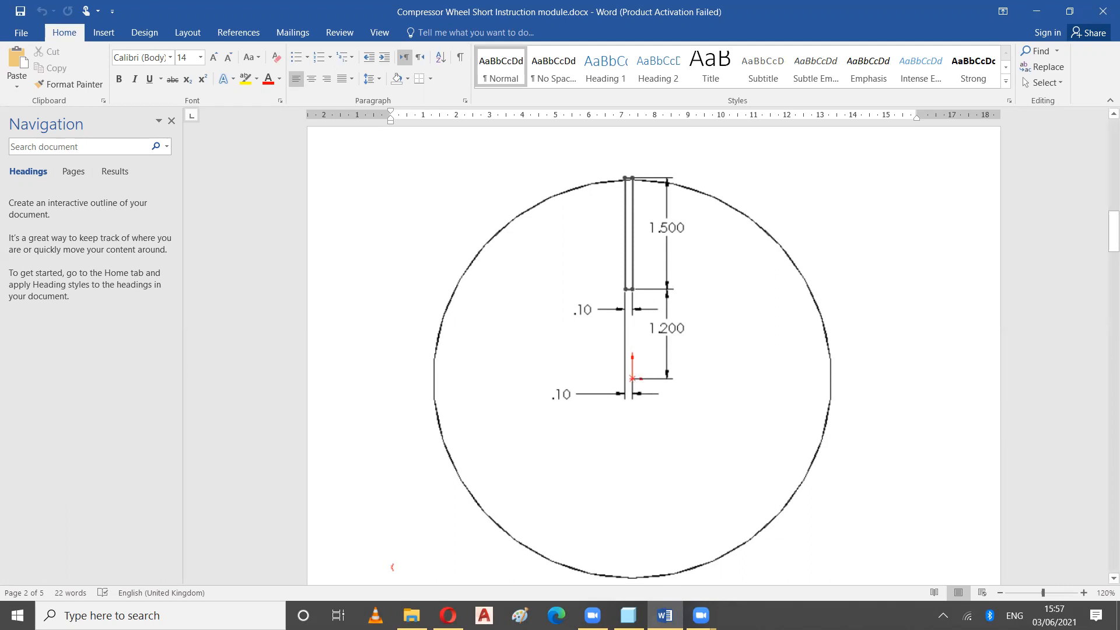
key("alt+Tab")
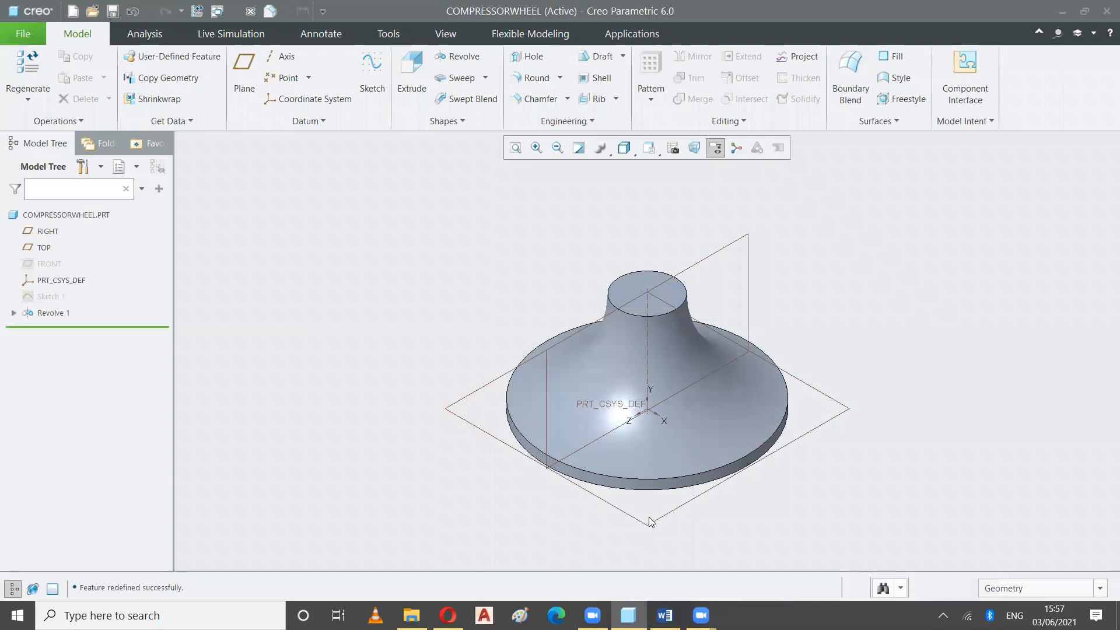
mouse_move(653, 529)
middle_mouse_down()
mouse_move(687, 530)
mouse_move(672, 538)
middle_mouse_up()
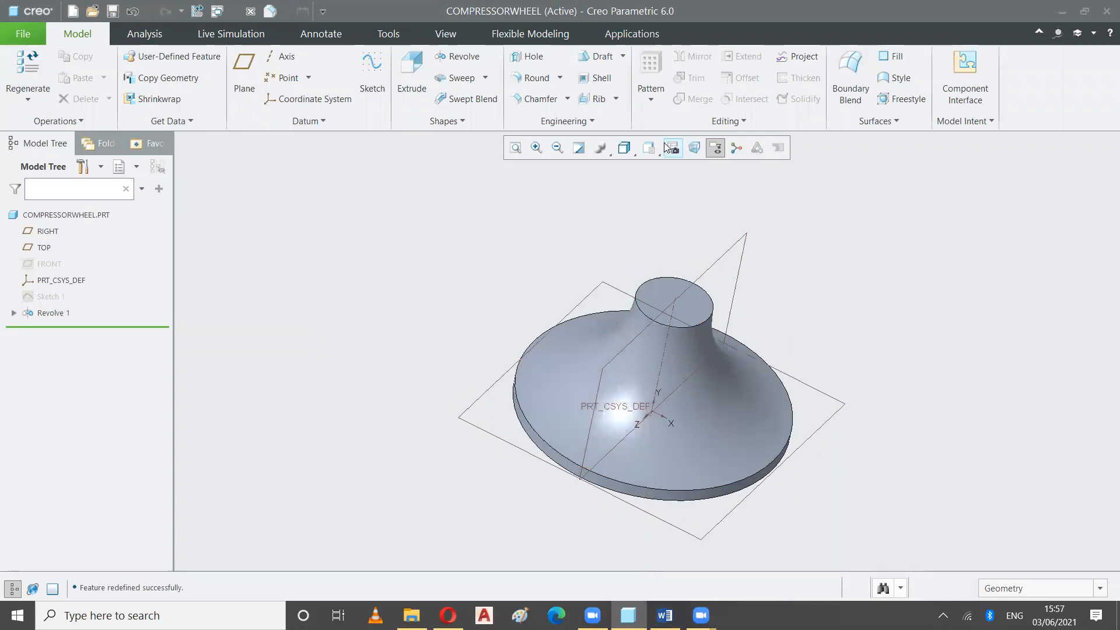
left_click(649, 155)
left_click(558, 167)
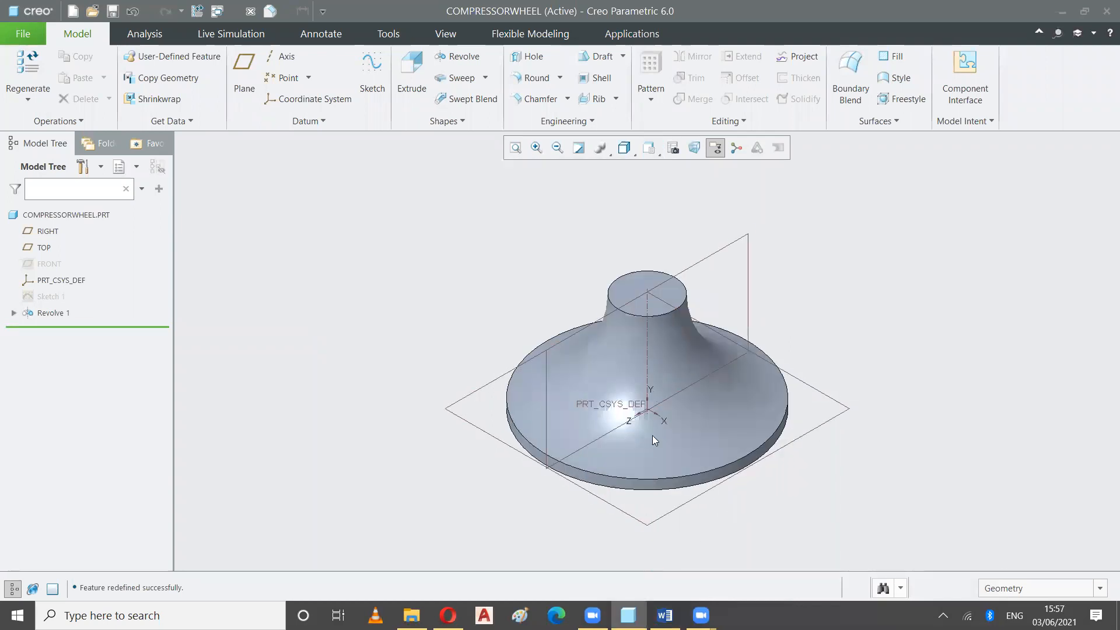
scroll(652, 435, "up", 6)
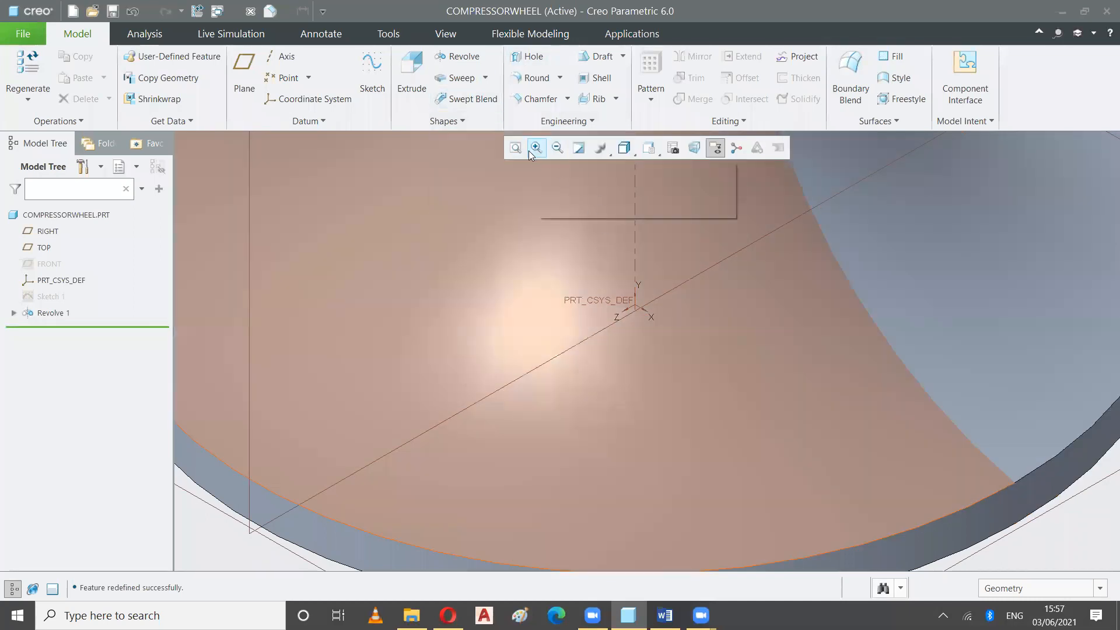
left_click(516, 148)
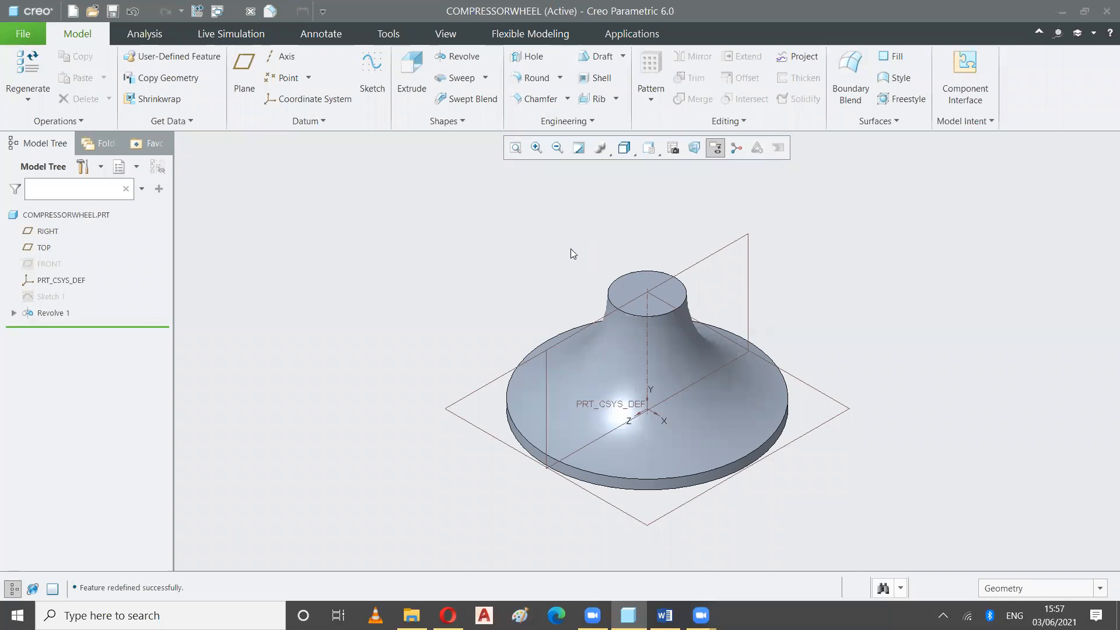
left_click(665, 616)
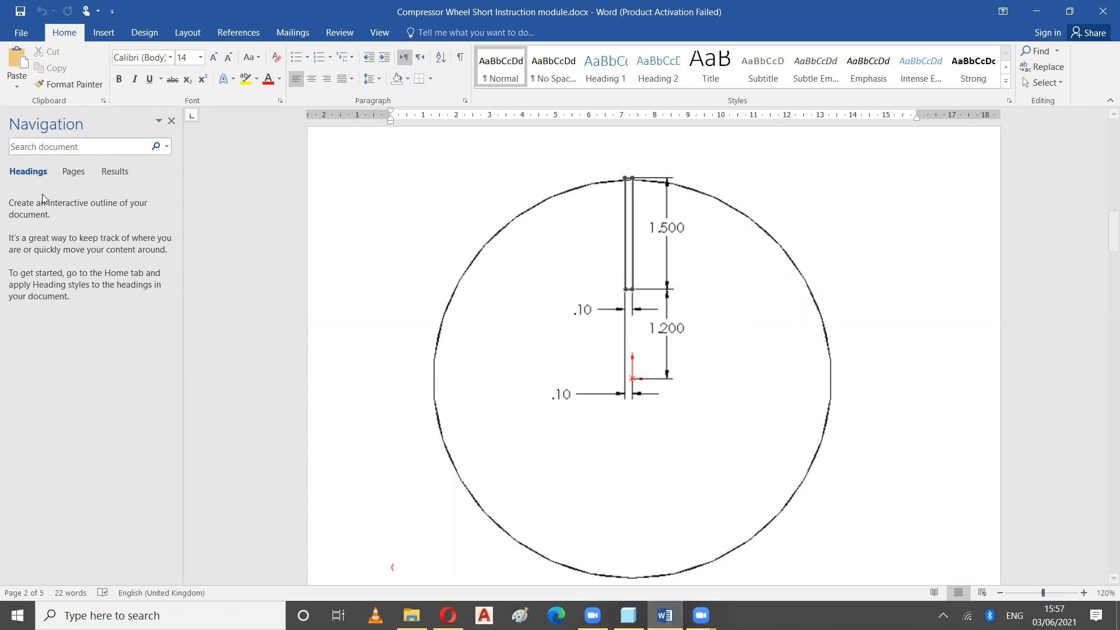
scroll(593, 301, "down", 6)
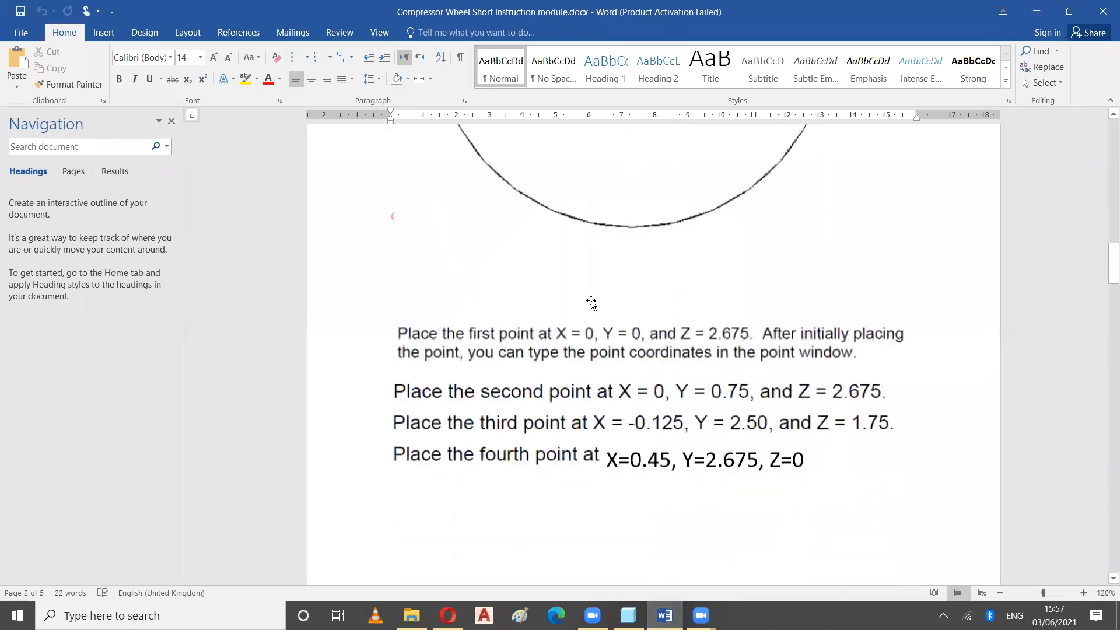
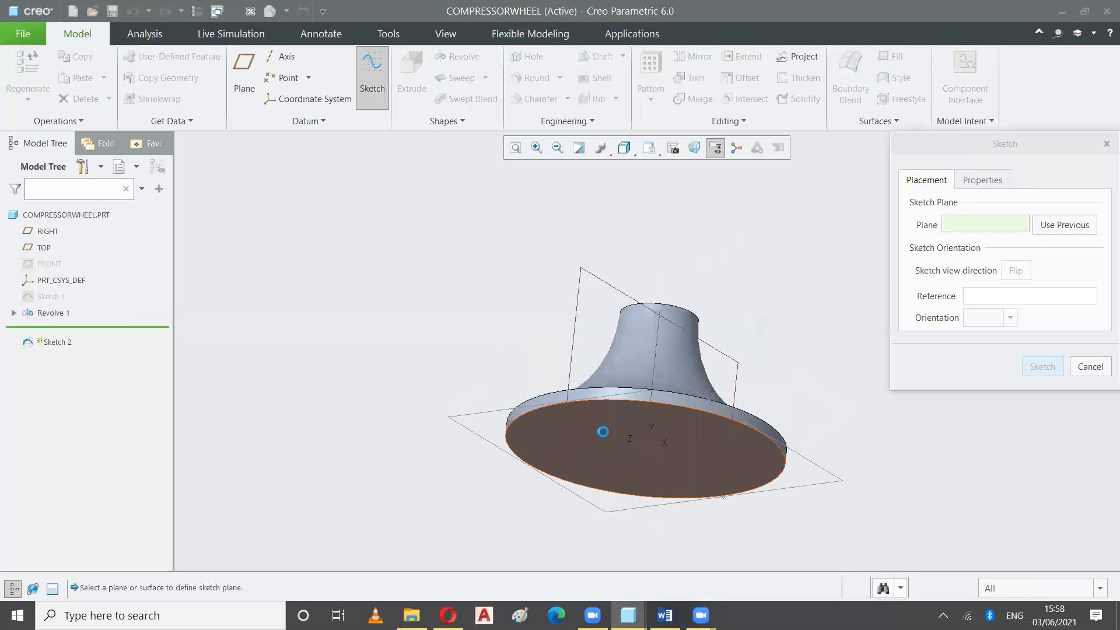
Start a sketch on the wheel's flat bottom face and show the part in the standard orientation.
left_click(1049, 366)
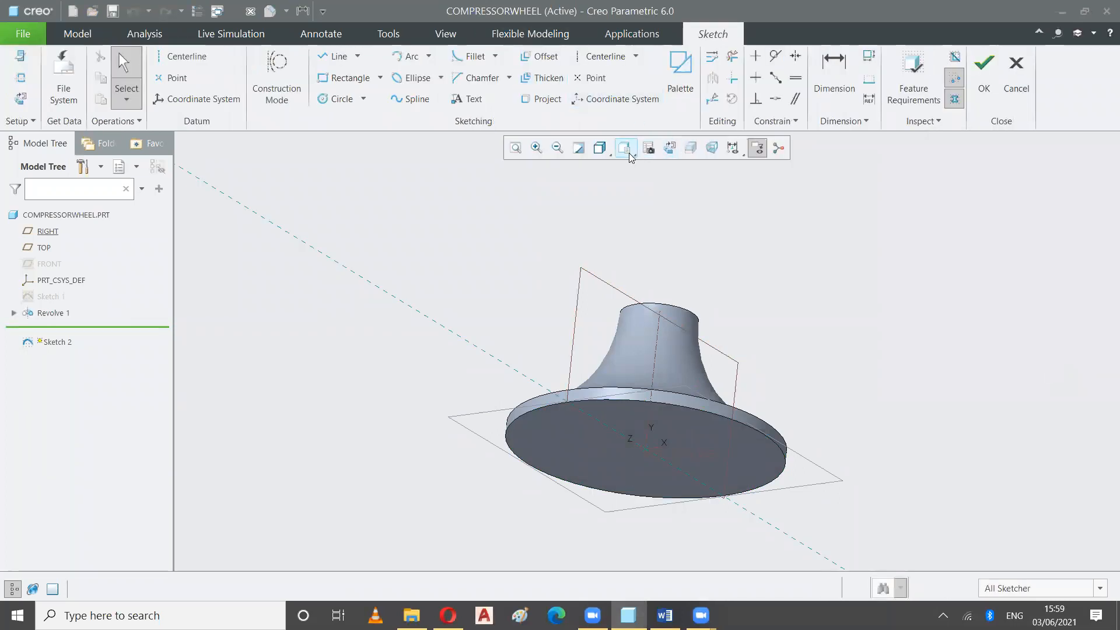
left_click(631, 154)
left_click(609, 168)
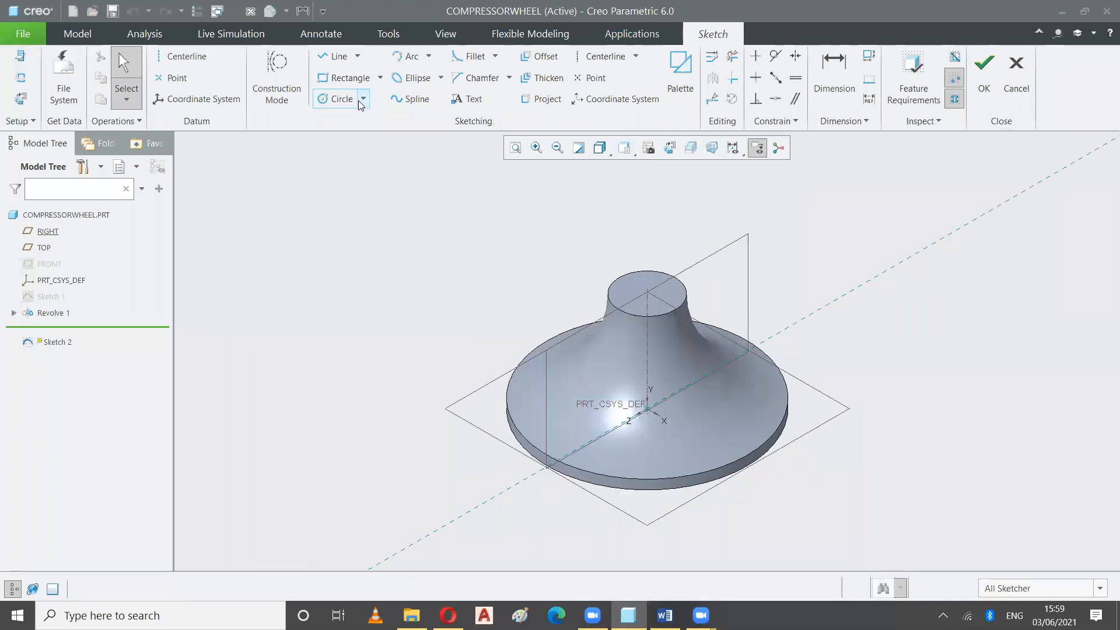
Sketch a narrow corner rectangle along the dashed centre reference, from about 0.91 off the part's centre to beyond the wheel's rim.
left_click(356, 79)
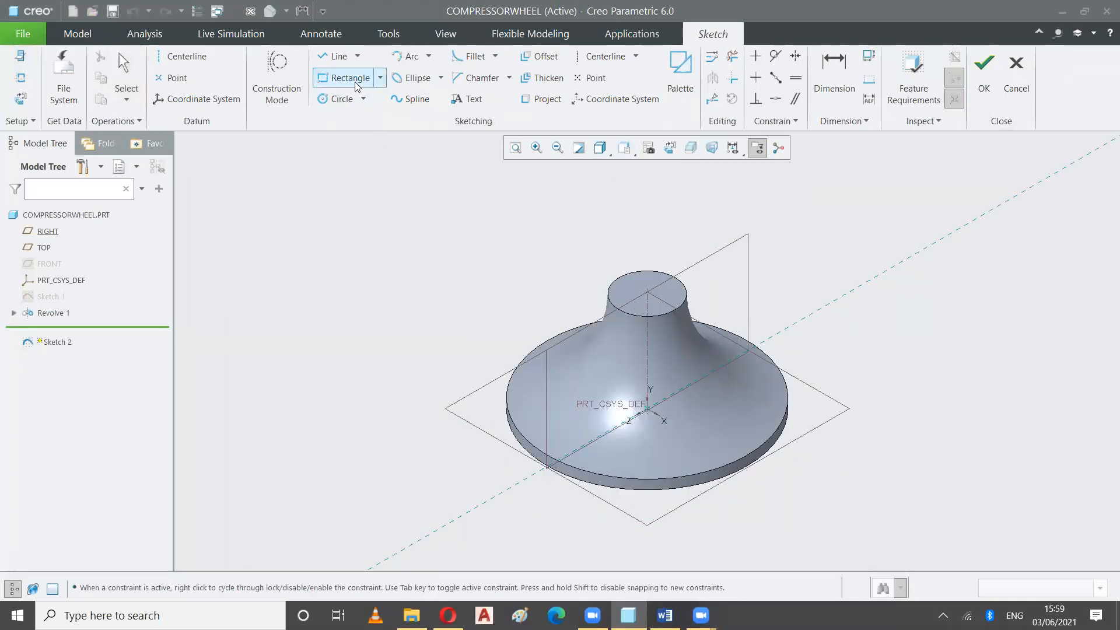
left_click(614, 429)
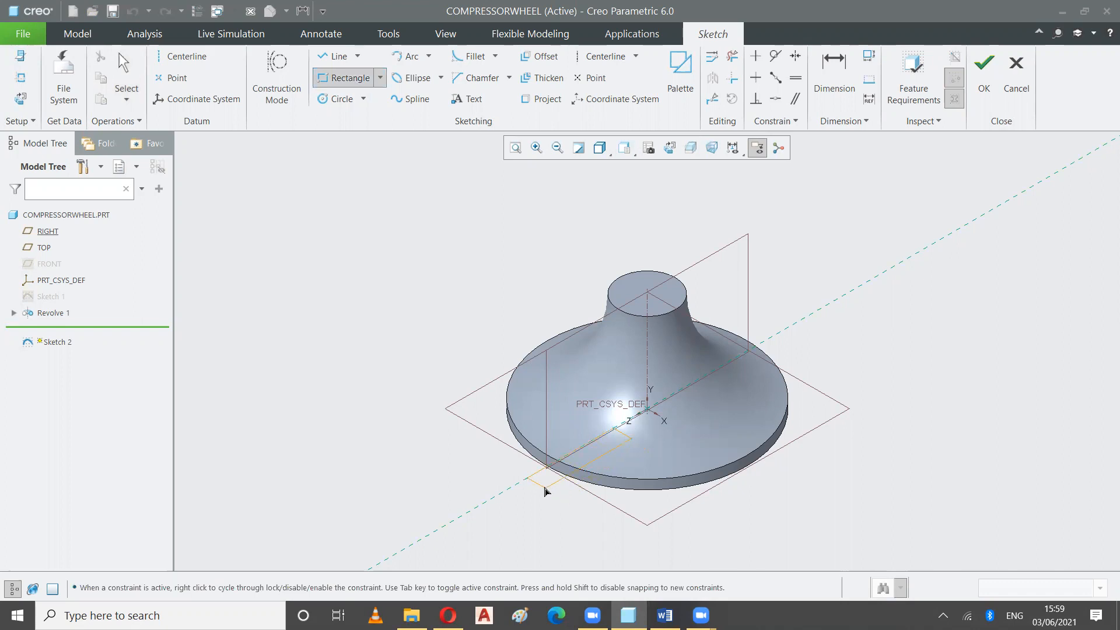
left_click(538, 494)
left_click(124, 62)
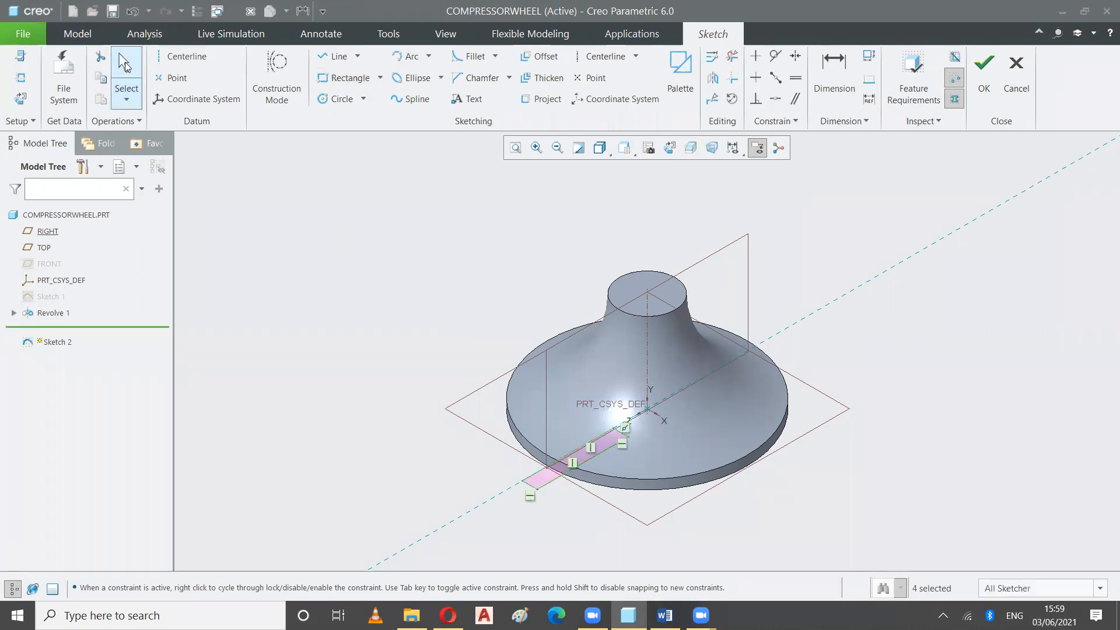
left_click(513, 147)
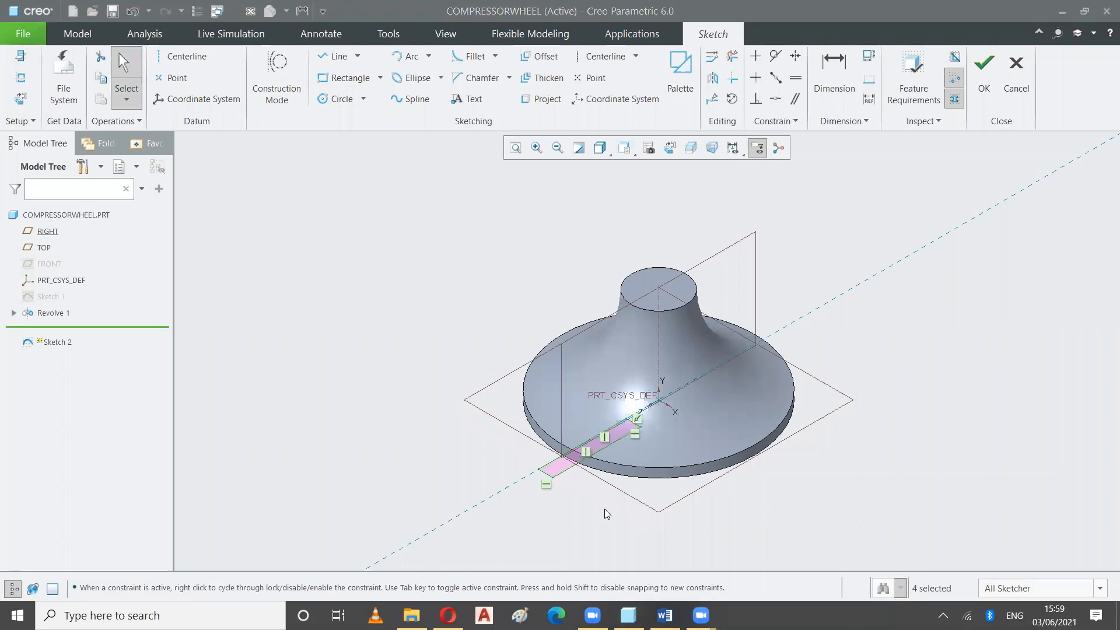
Check the rectangle's length in the Word drawing, return to Creo and dimension the rectangle's long side as 1.5.
left_click(665, 616)
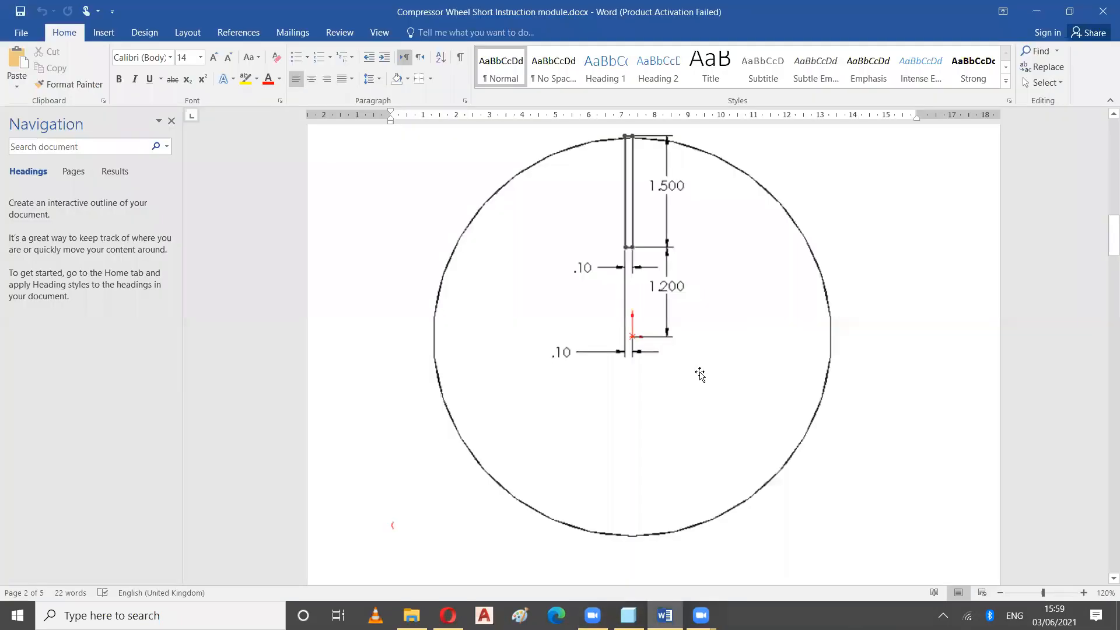
scroll(657, 215, "up", 1)
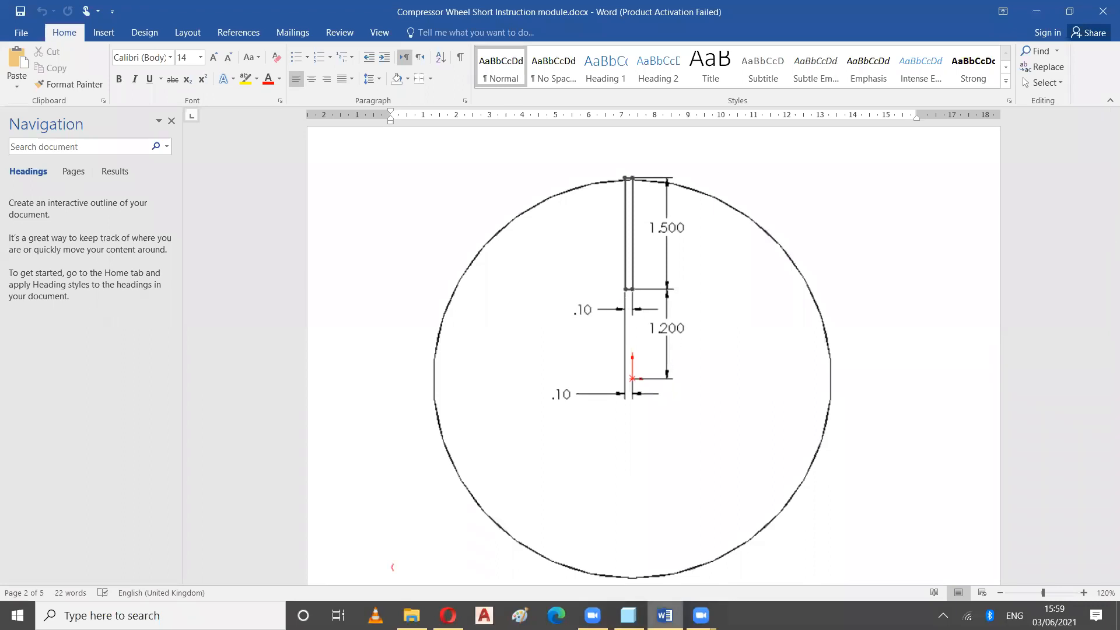
left_click(628, 615)
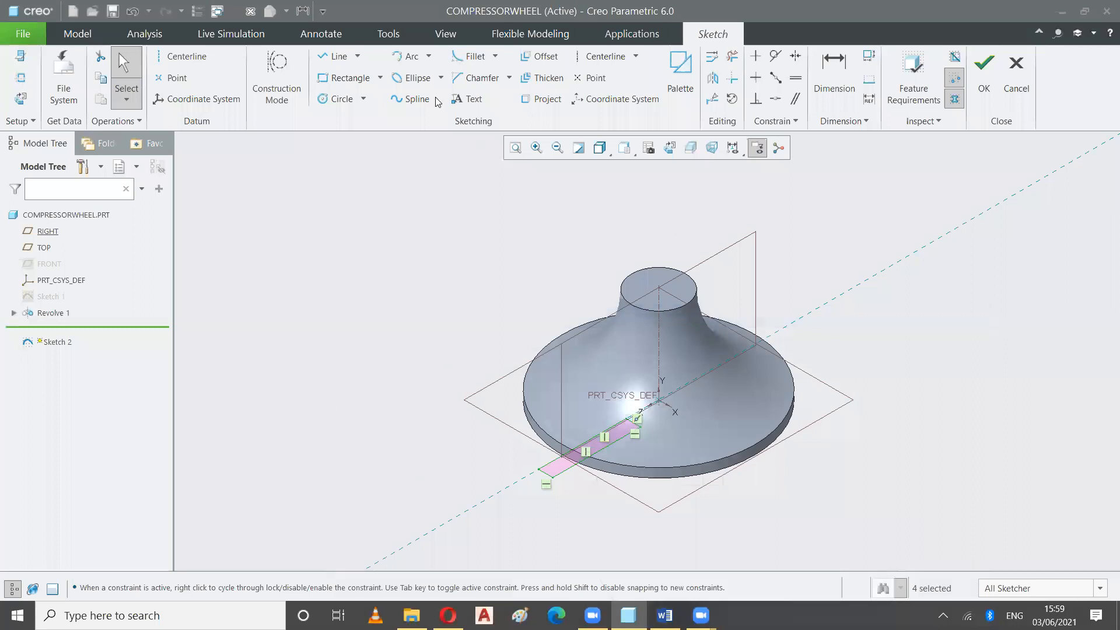
left_click(823, 79)
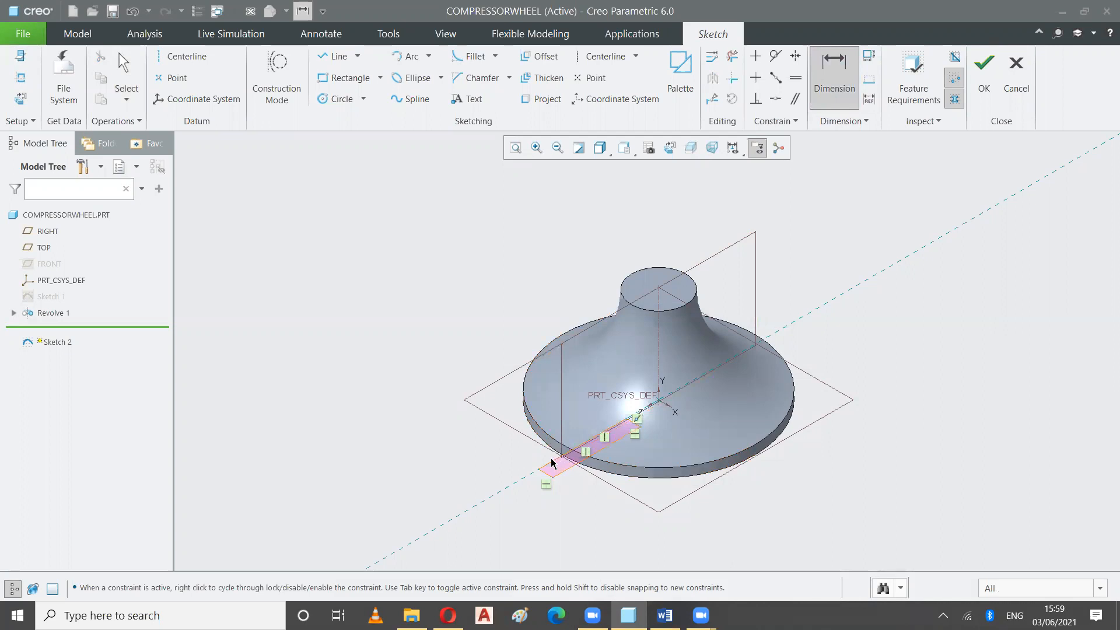
middle_click(426, 356)
type("1.5")
key("Return")
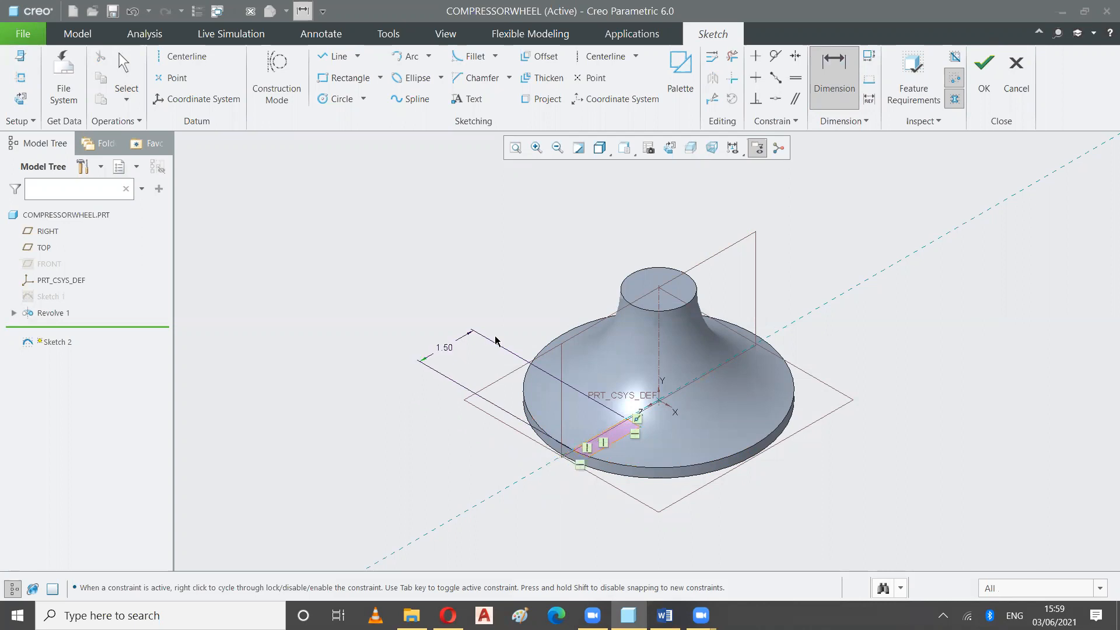
Check the centre offset in the Word drawing and dimension the rectangle's inner edge 1.2 from the part's centre.
left_click(665, 615)
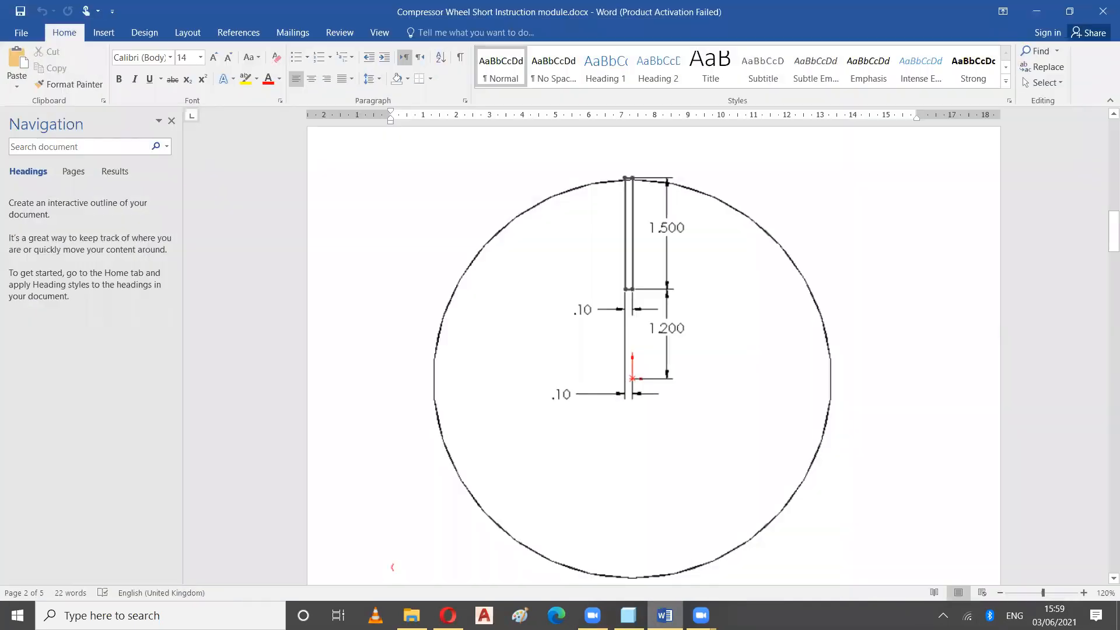
key("alt+Tab")
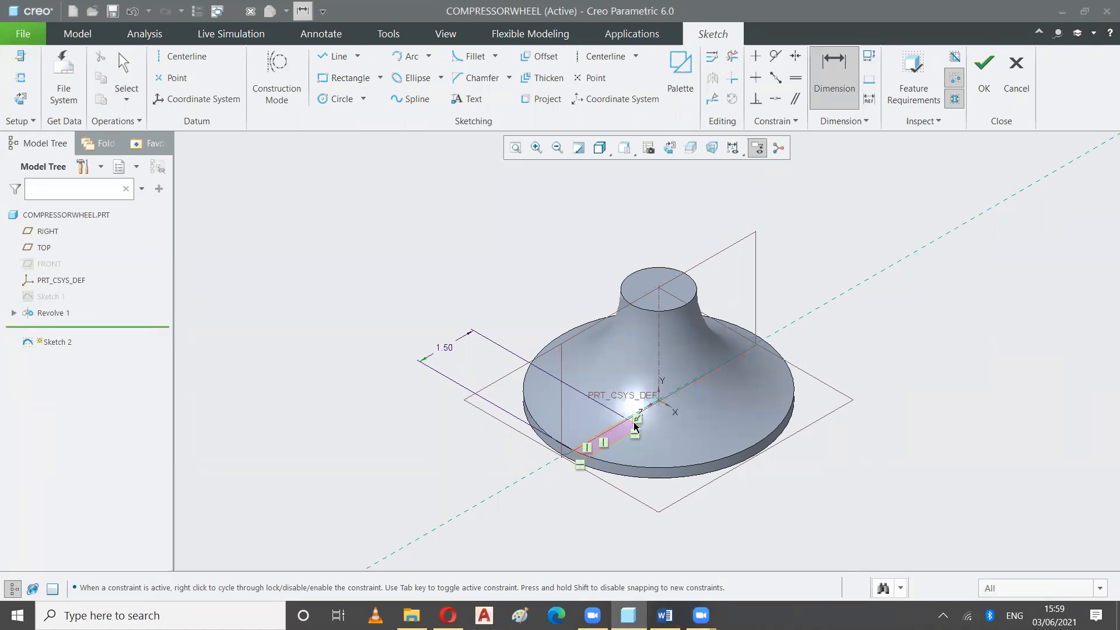
middle_click(799, 484)
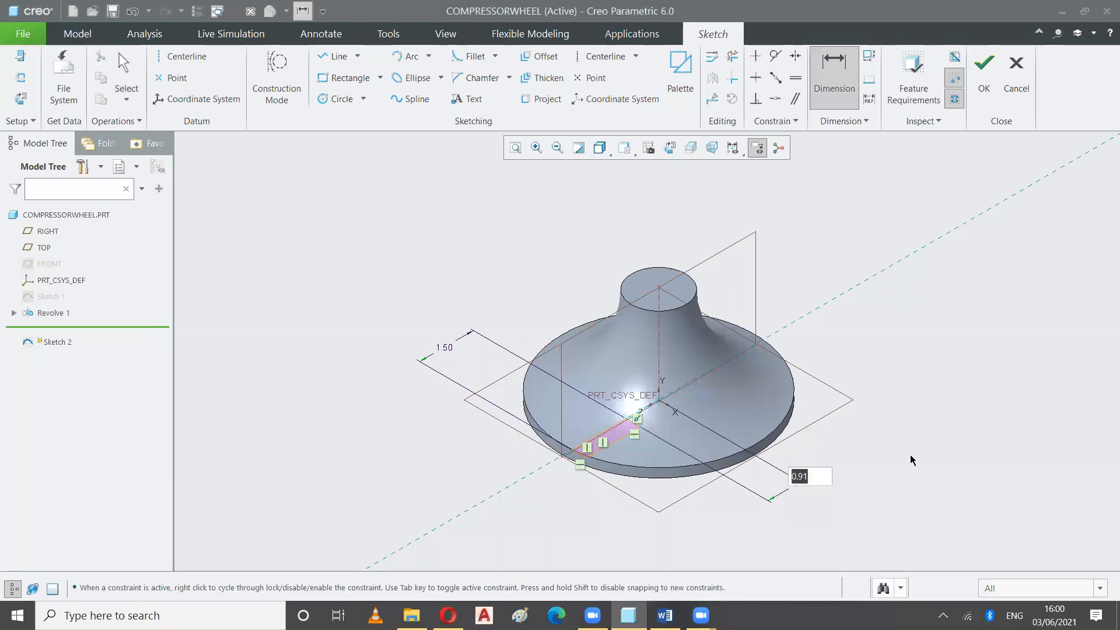
type("1.2")
key("Return")
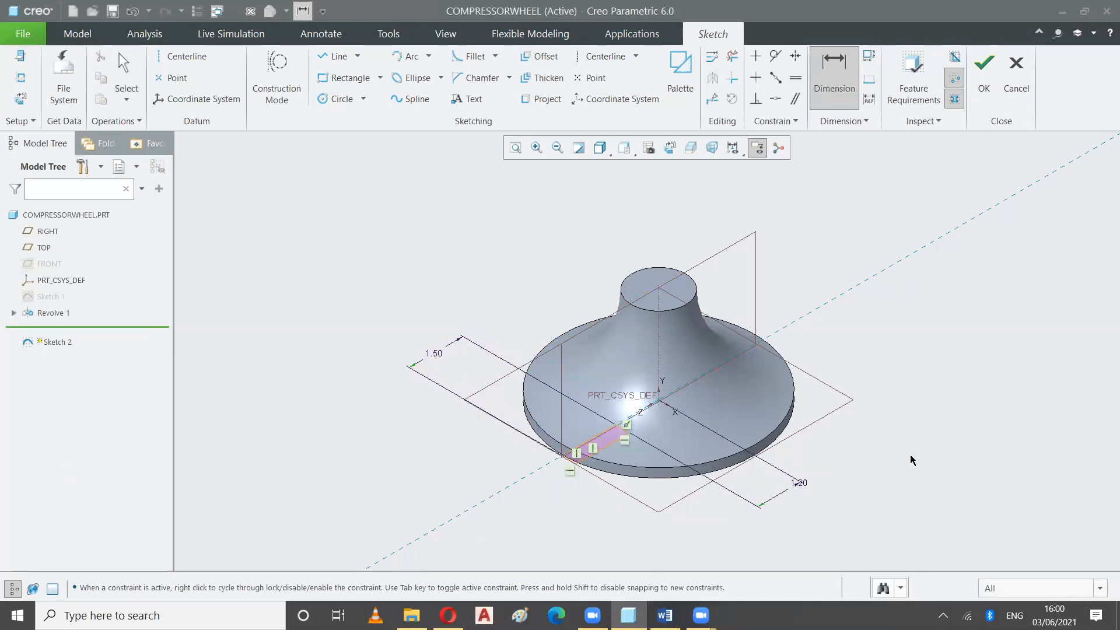
Dimension the rectangle's short outer edge and set its width to 0.1.
scroll(784, 433, "up", 3)
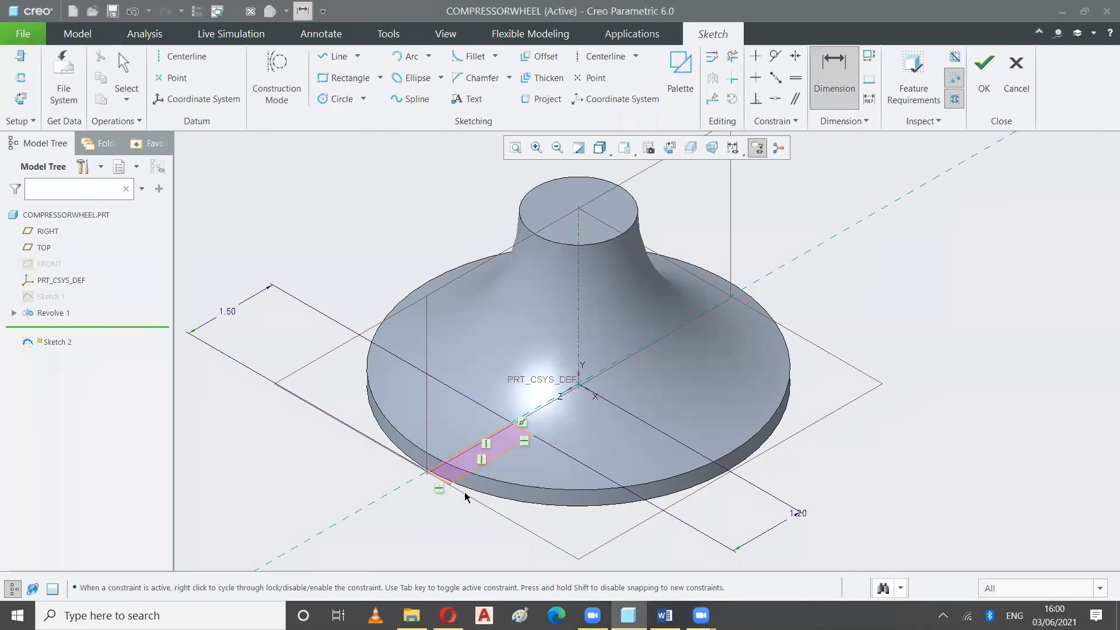
middle_click(415, 502)
type(".1")
key("Return")
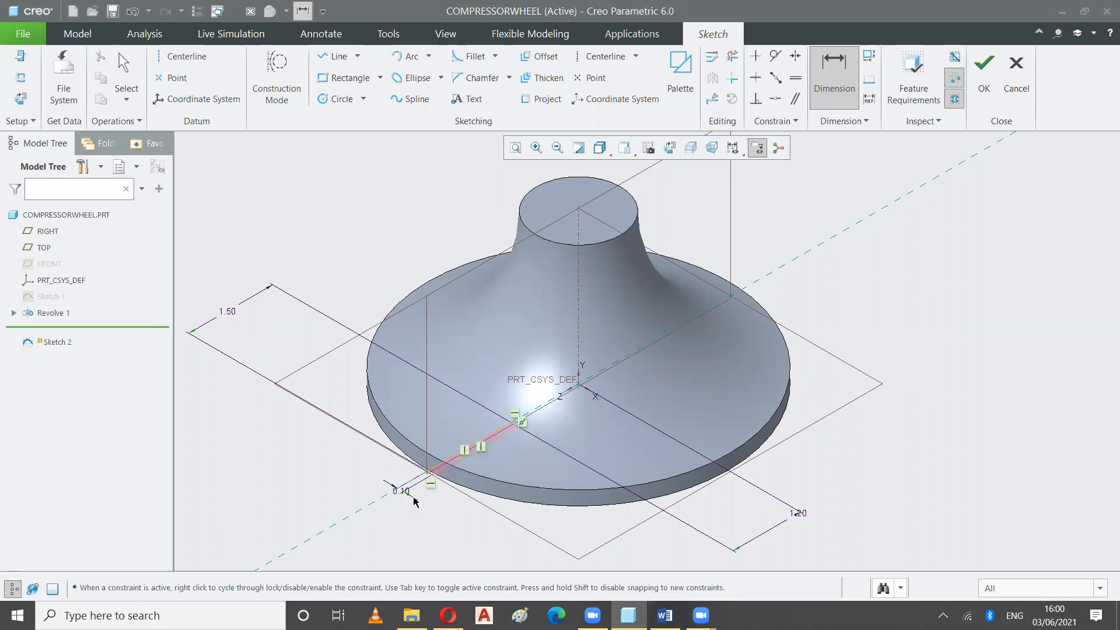
scroll(455, 454, "up", 2)
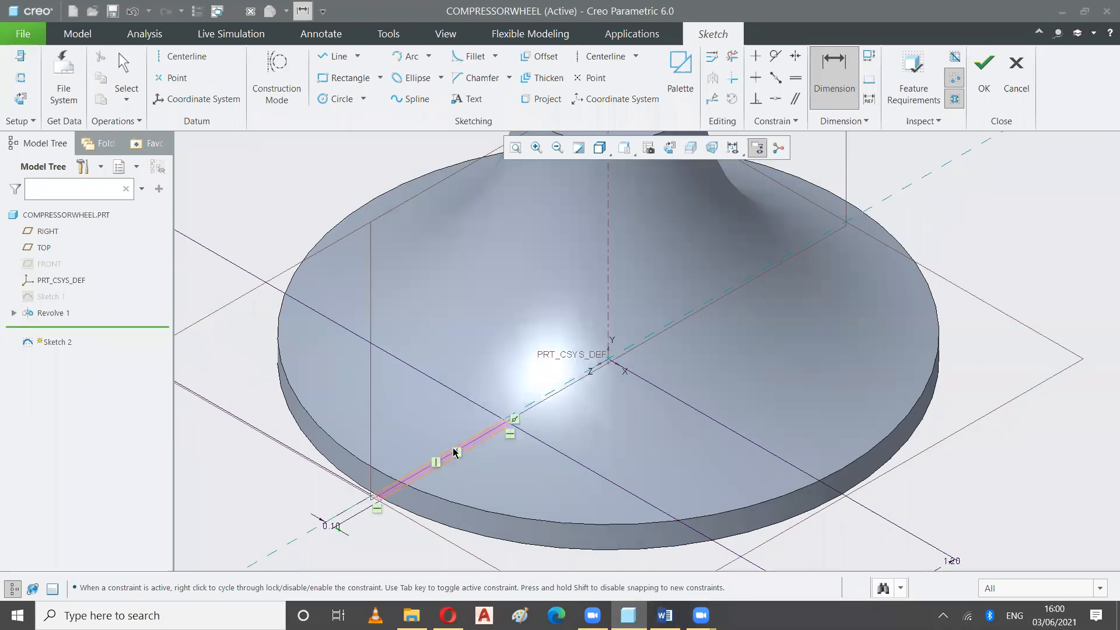
Move the rectangle's 1.50 length dimension close beside the rectangle.
scroll(478, 445, "down", 3)
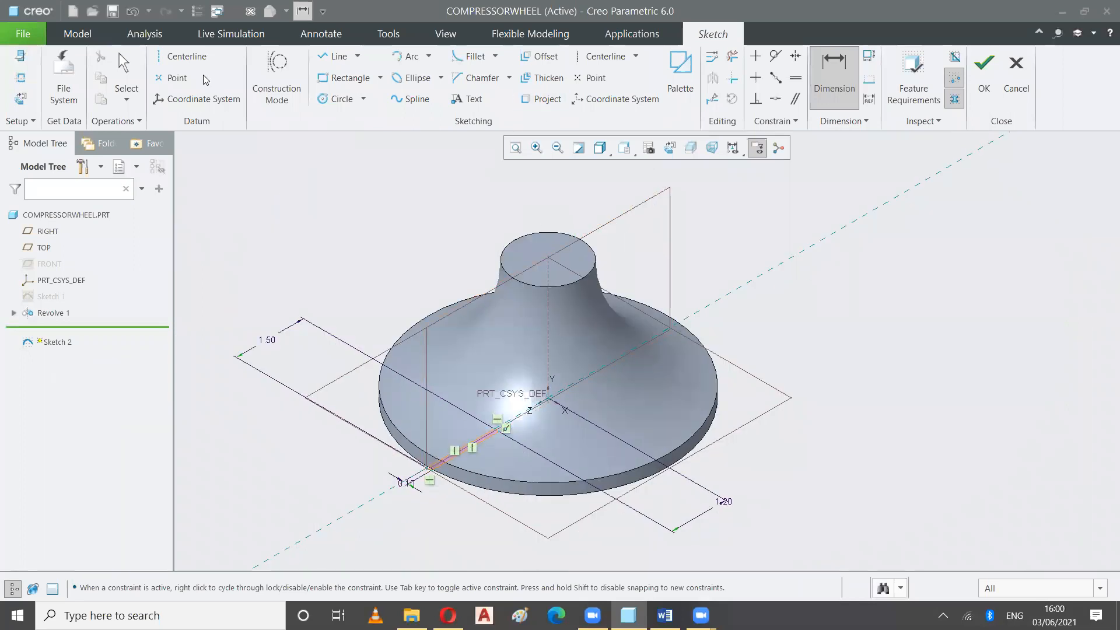
left_click(125, 63)
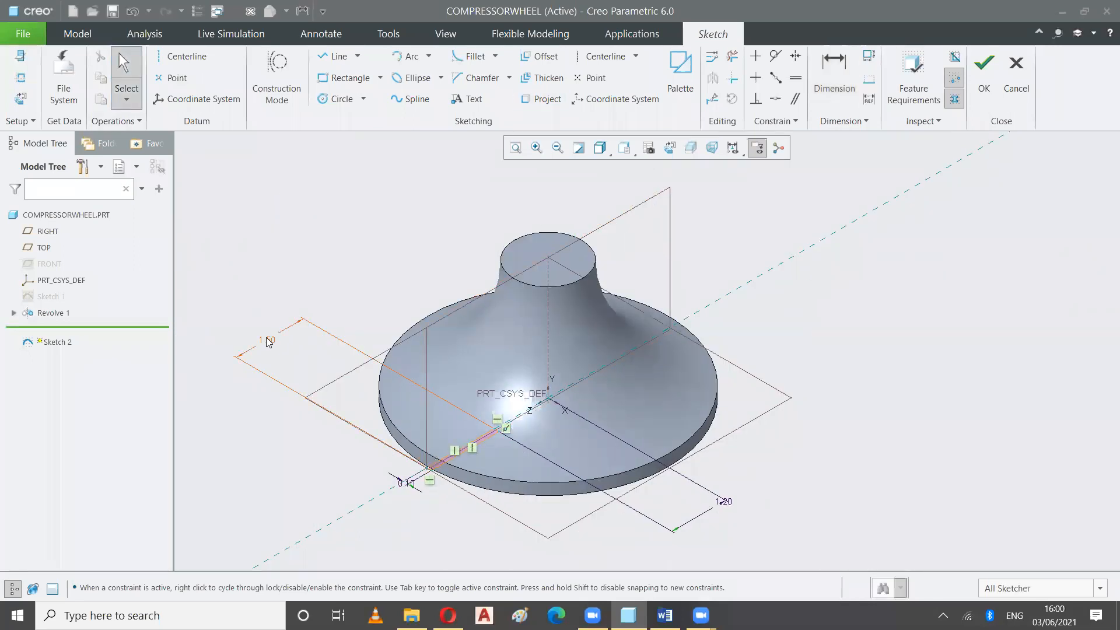
left_click_drag(266, 338, 426, 445)
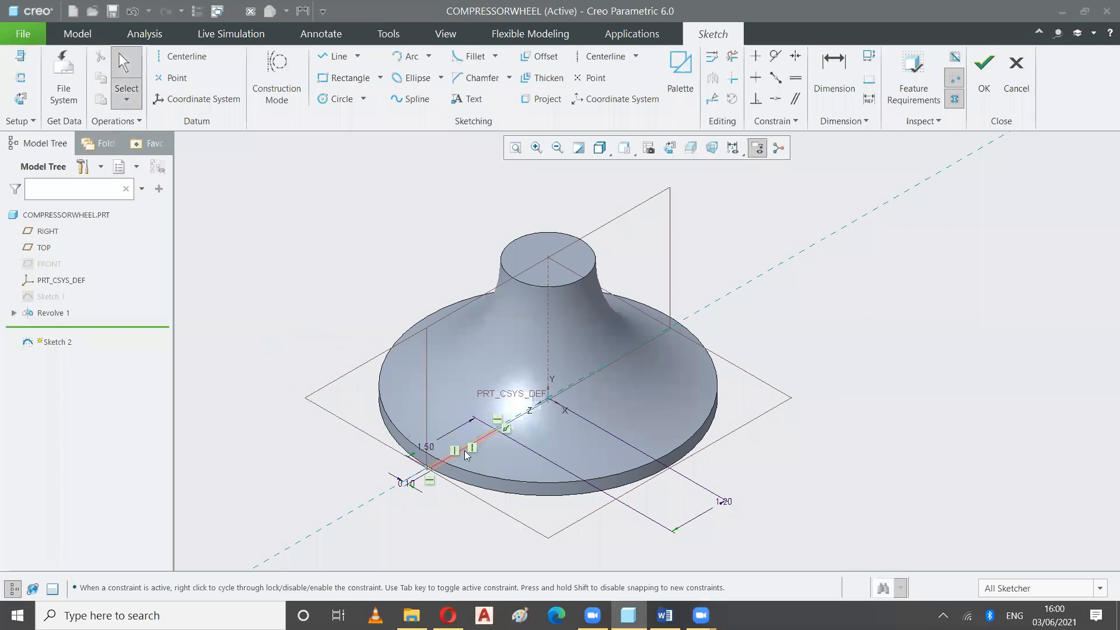
Hide the RIGHT and TOP datum planes.
left_click(46, 232)
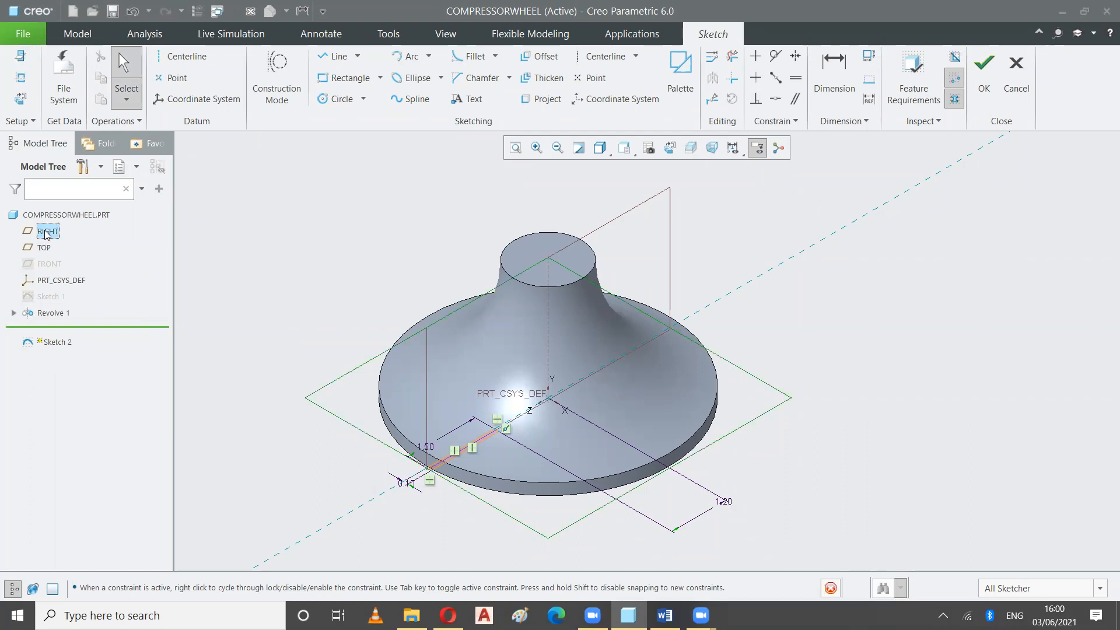
right_click(46, 231)
left_click(69, 238)
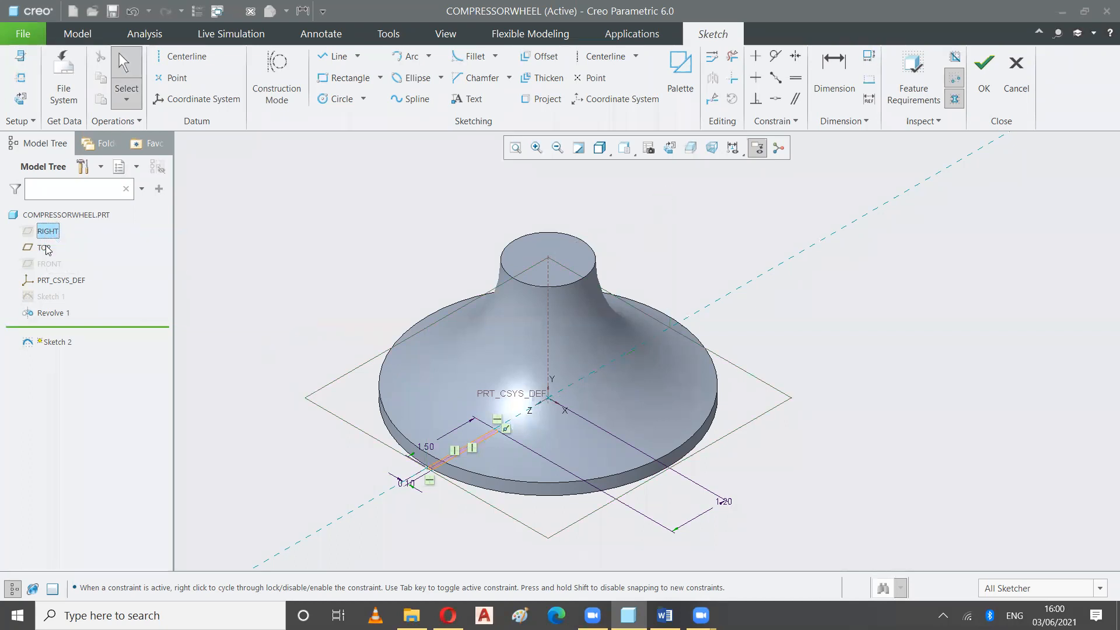
left_click(46, 250)
right_click(46, 250)
left_click(70, 255)
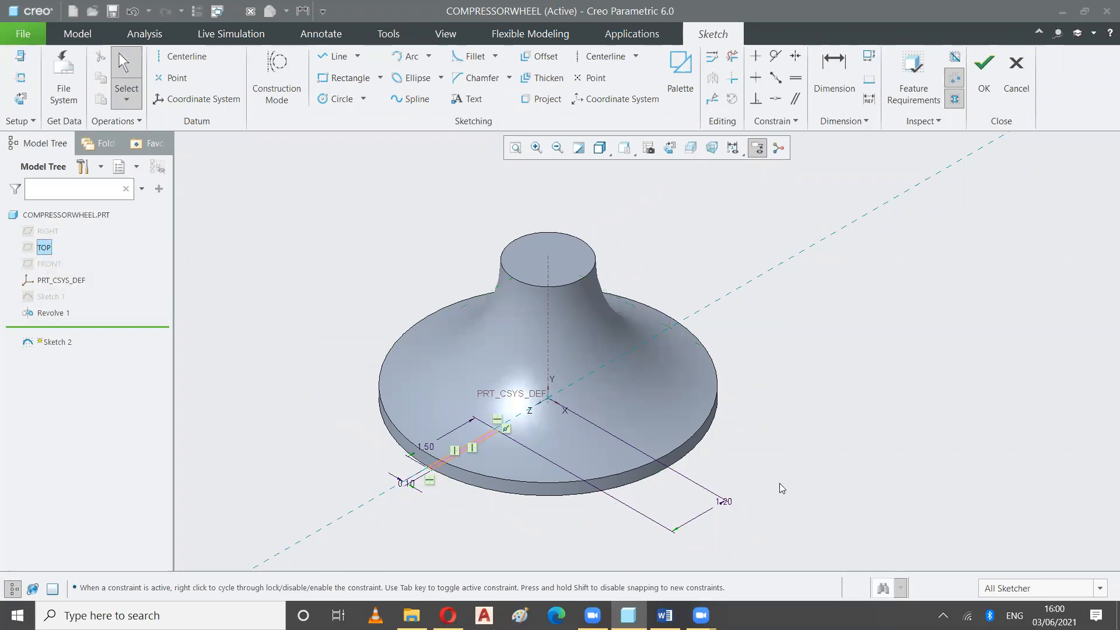
Place the 1.20 offset dimension near the rectangle's inner end and hide the PRT_CSYS_DEF coordinate system.
left_click(722, 504)
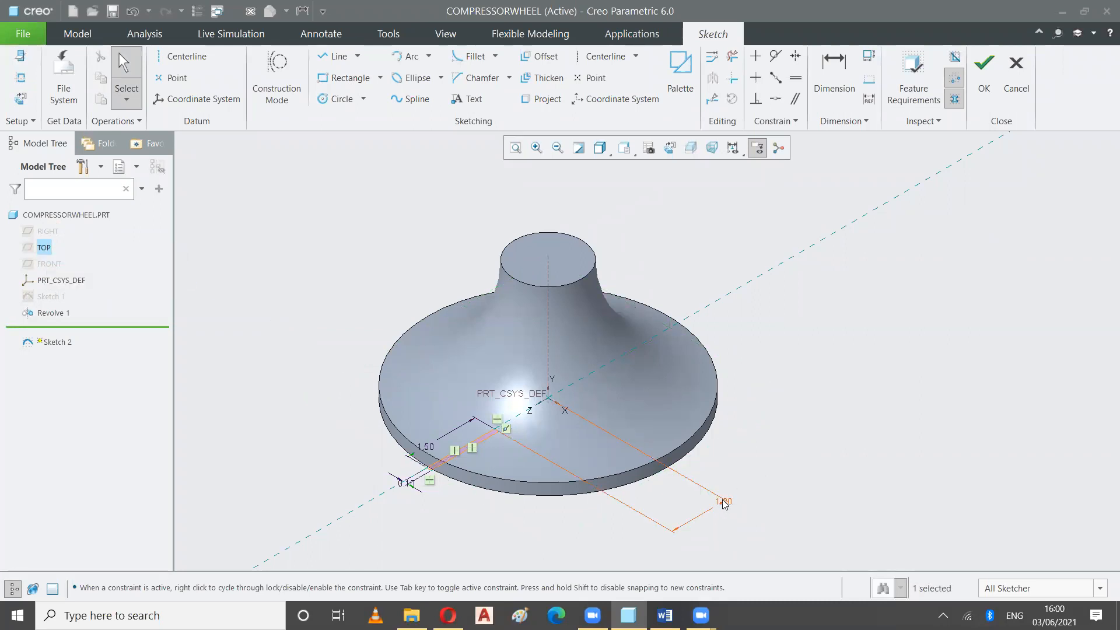
left_click_drag(720, 504, 516, 432)
left_click(58, 280)
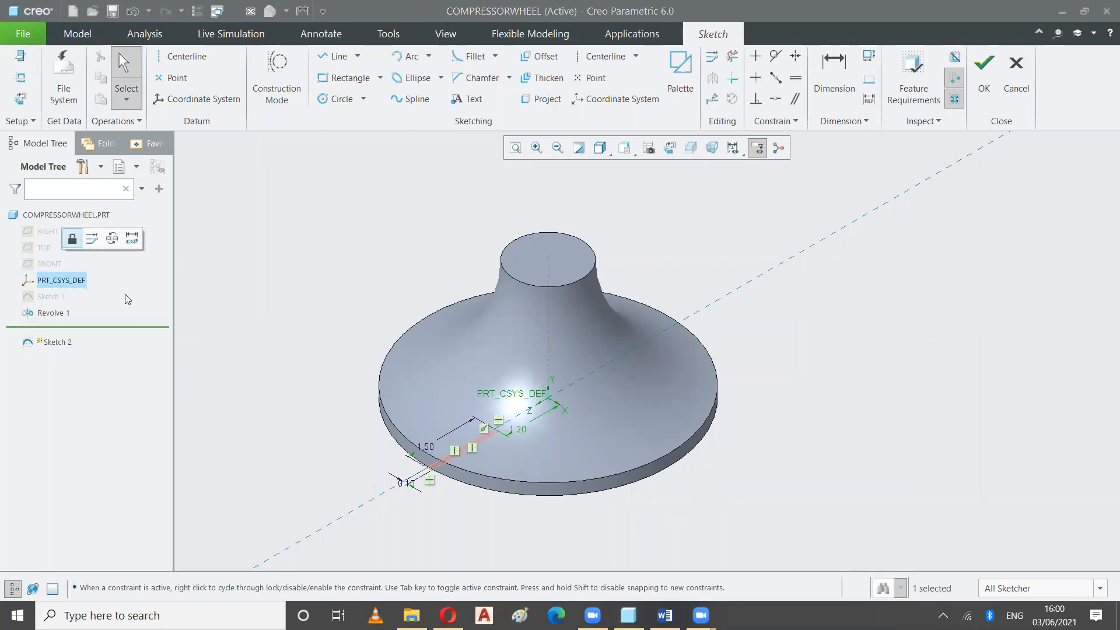
right_click(73, 281)
left_click(109, 287)
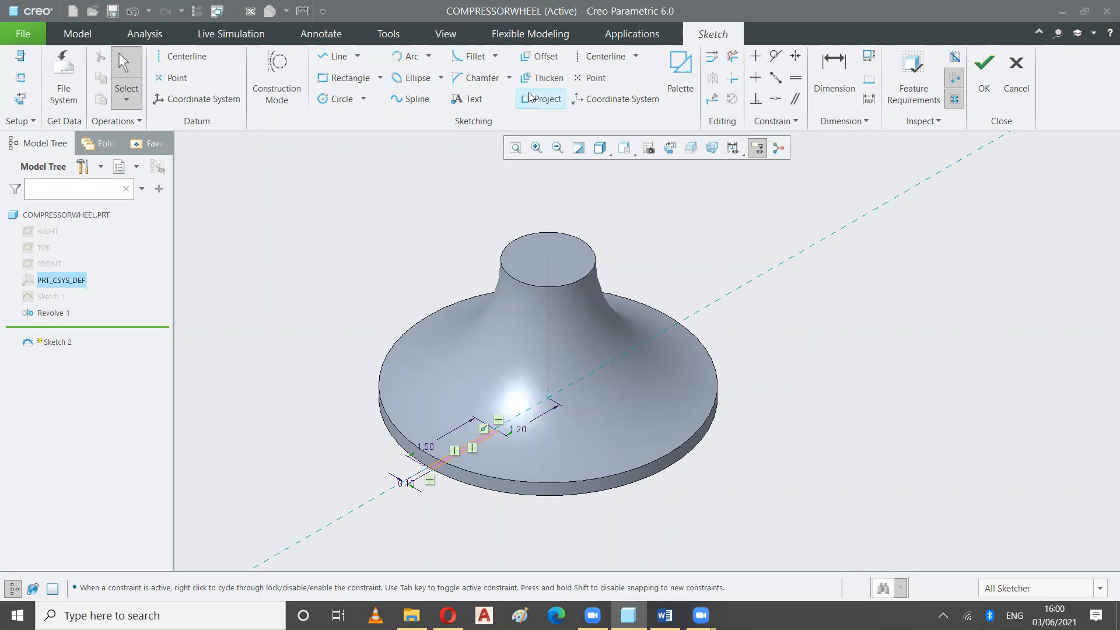
Set the model's display style to Hidden Line and shift the 1.50 dimension slightly away from the rectangle.
left_click(627, 153)
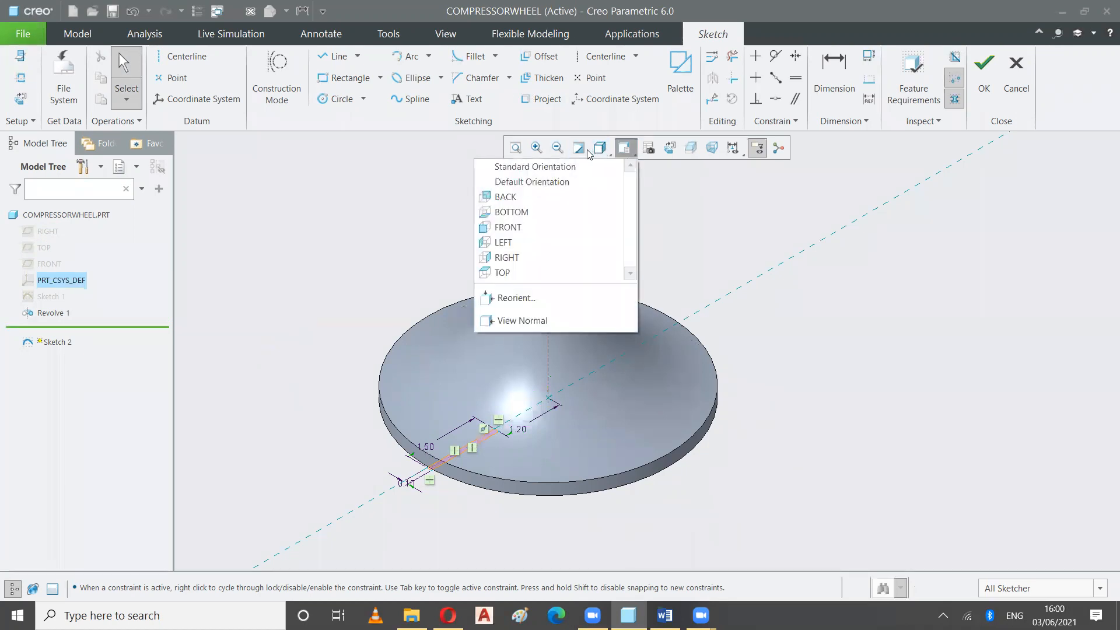
left_click(600, 148)
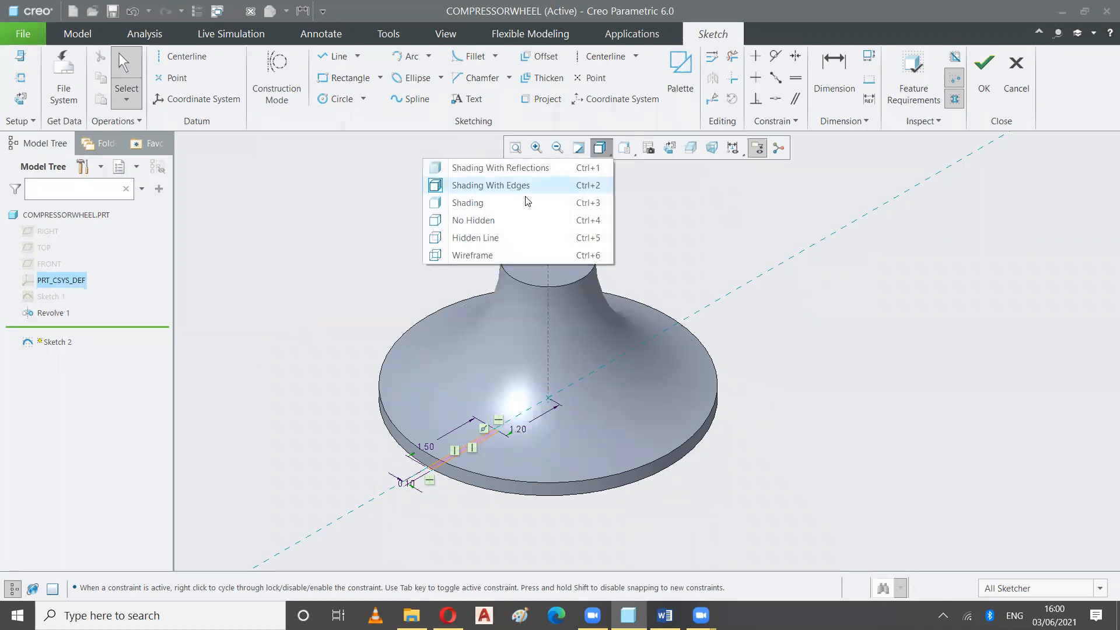
left_click(480, 238)
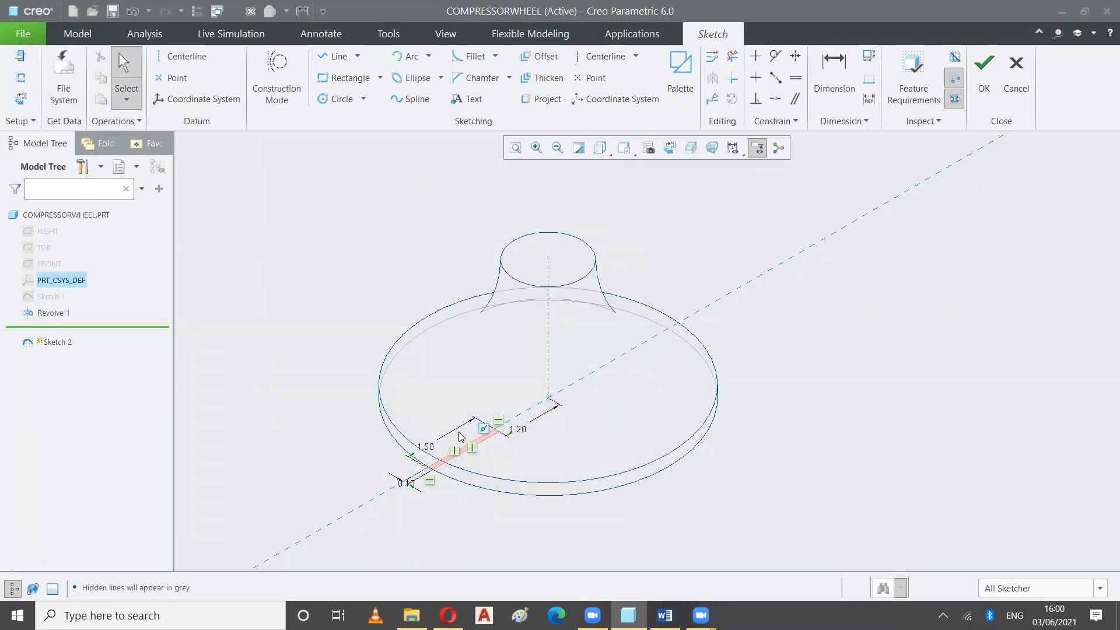
left_click_drag(419, 445, 408, 438)
scroll(472, 474, "up", 4)
scroll(227, 523, "up", 1)
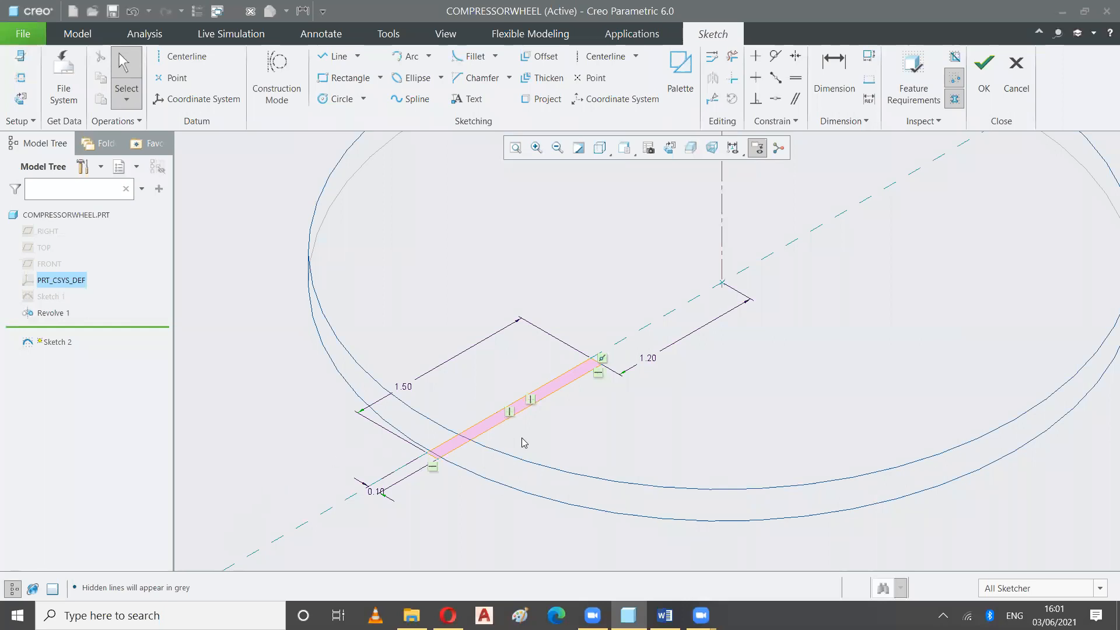
scroll(524, 443, "down", 2)
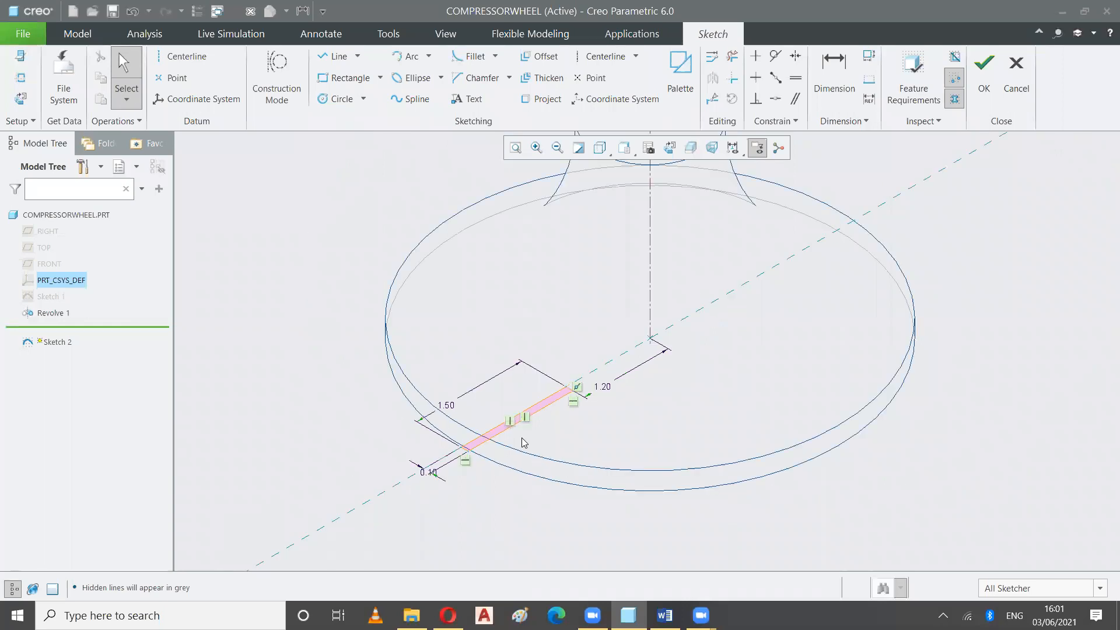
Show the PRT_CSYS_DEF coordinate system again and reposition the 0.10 and 1.50 dimensions for legibility around the rectangle.
right_click(56, 280)
left_click(78, 290)
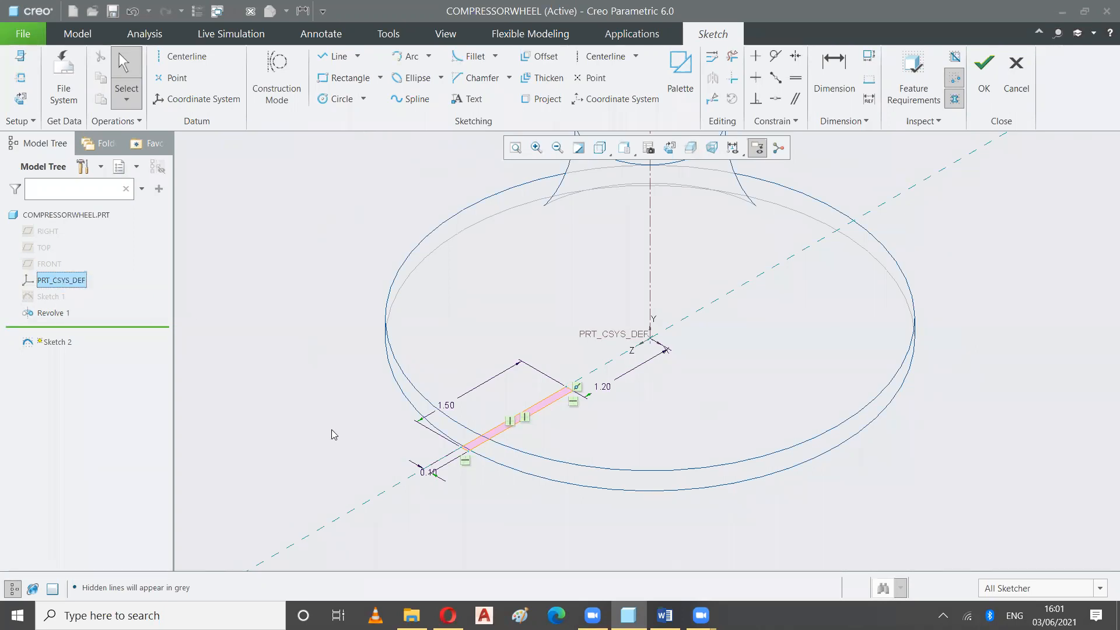
scroll(327, 435, "up", 1)
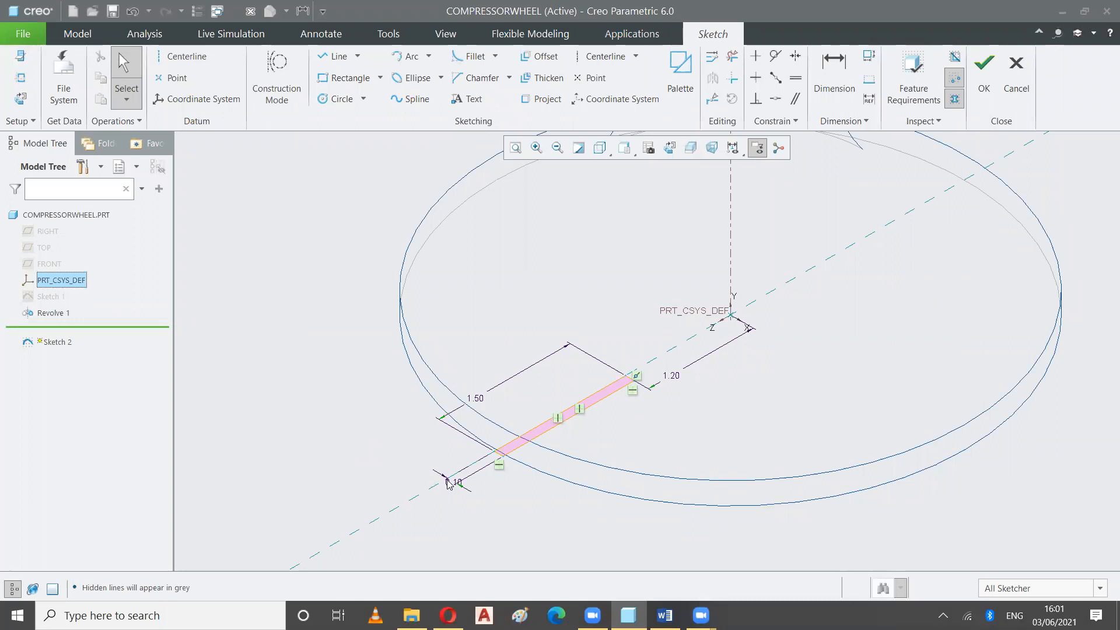
left_click_drag(459, 486, 489, 497)
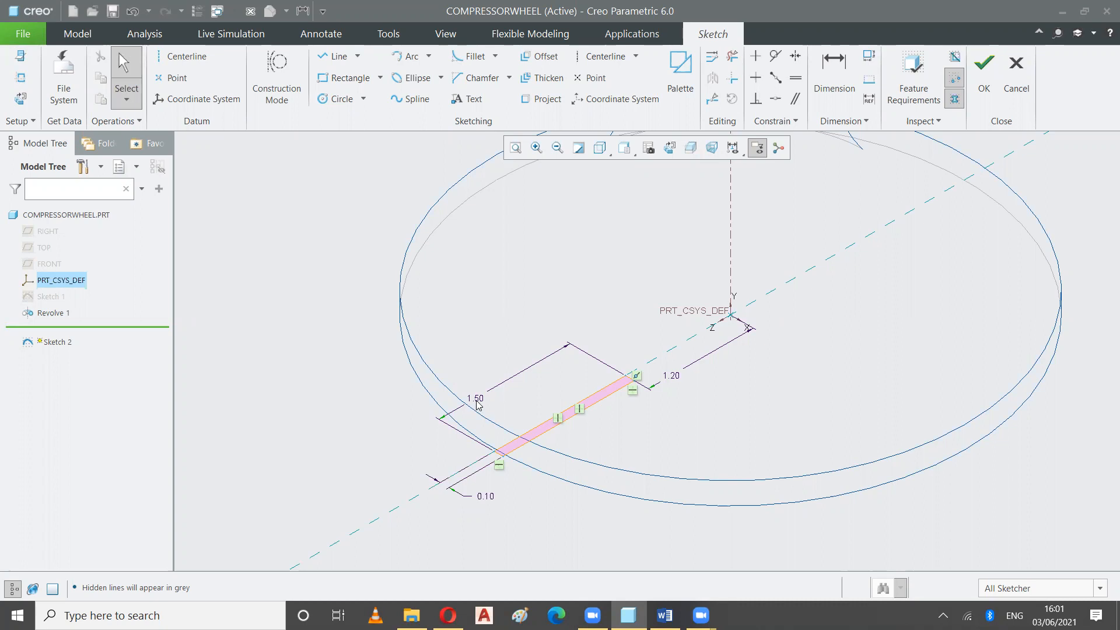
left_click_drag(480, 399, 540, 390)
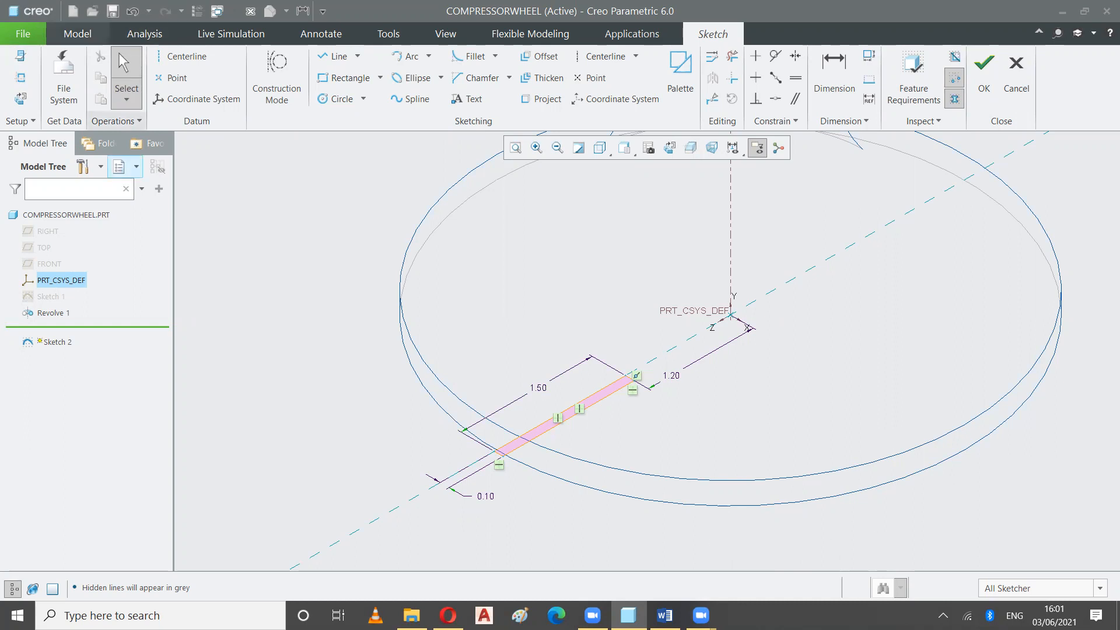
Switch to WhatsApp in the browser and send the captured image of the dimensioned sketch in the open chat.
key("alt+Tab")
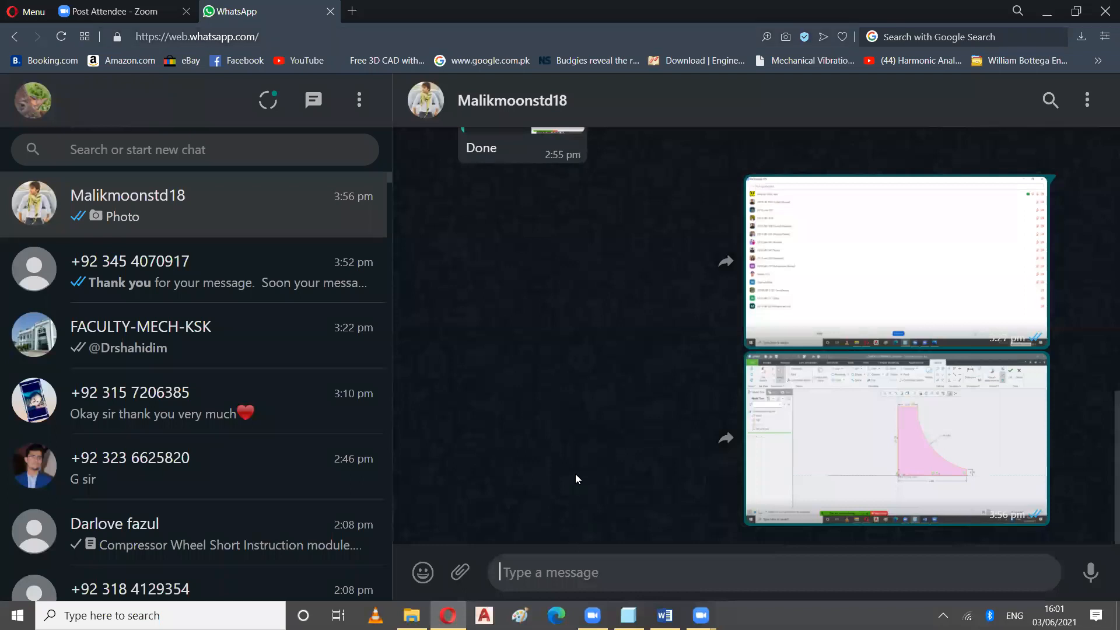
key("ctrl+v")
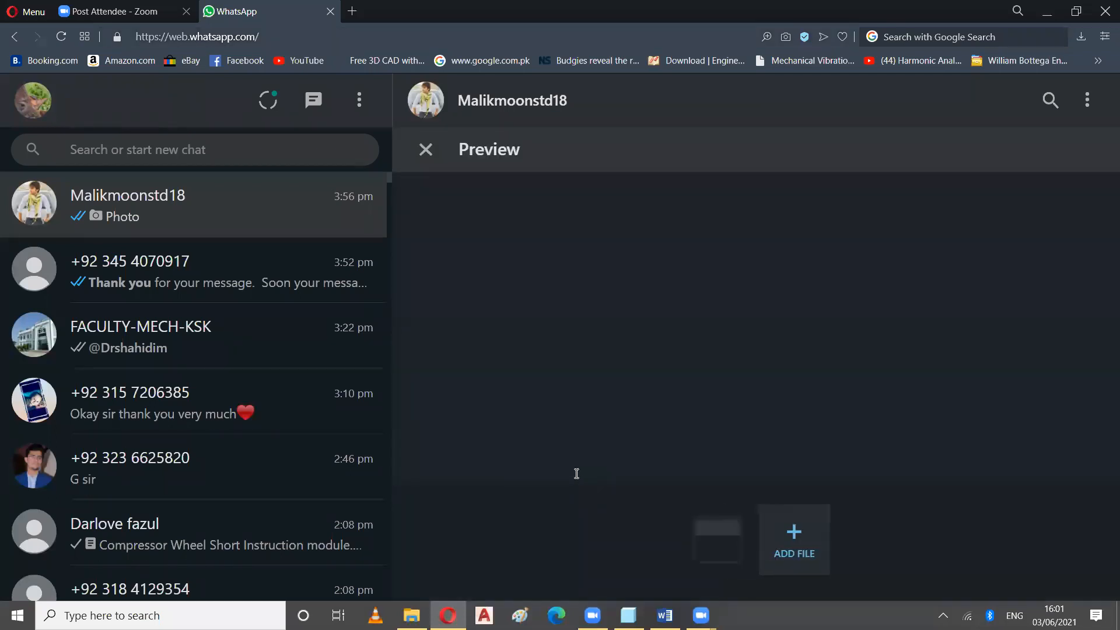
key("Return")
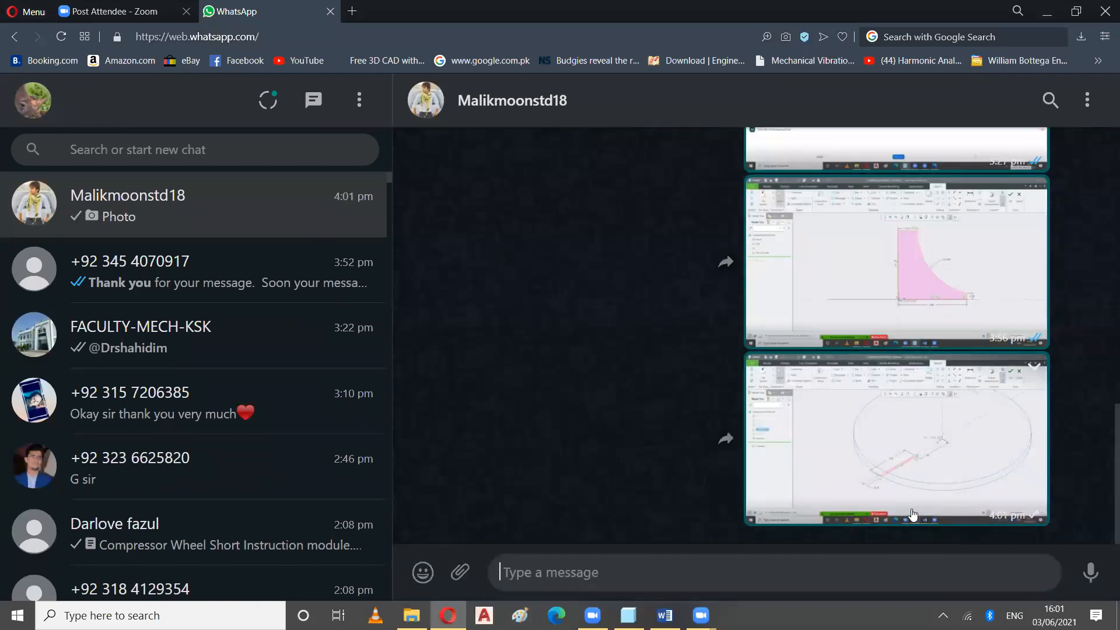
Return to Creo, finish the rectangle sketch and dismiss the browser notification.
left_click(628, 615)
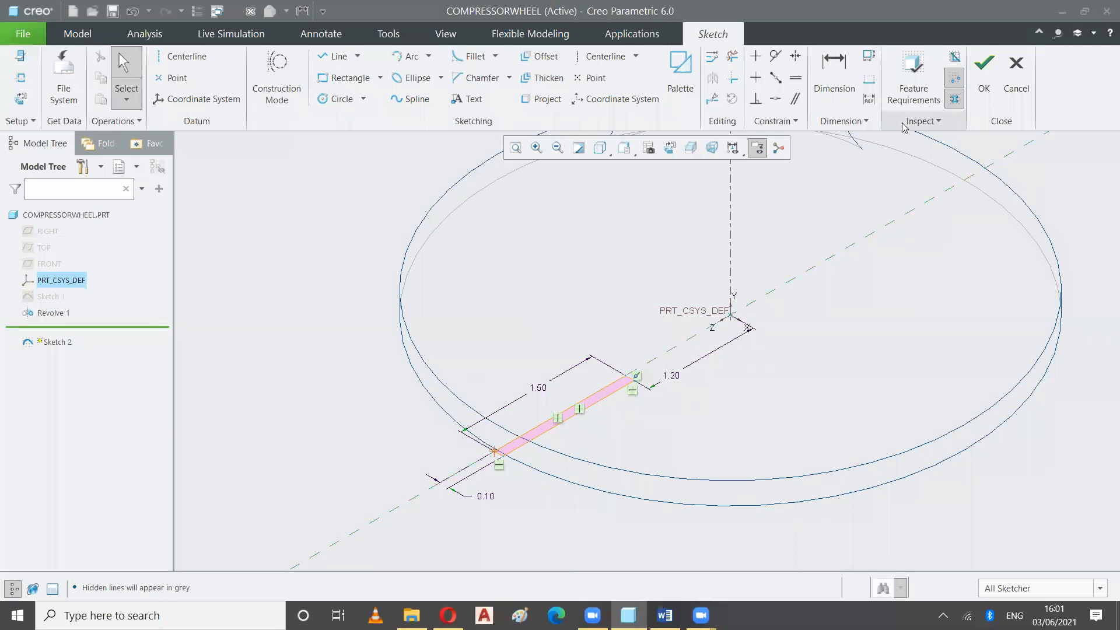
left_click(983, 82)
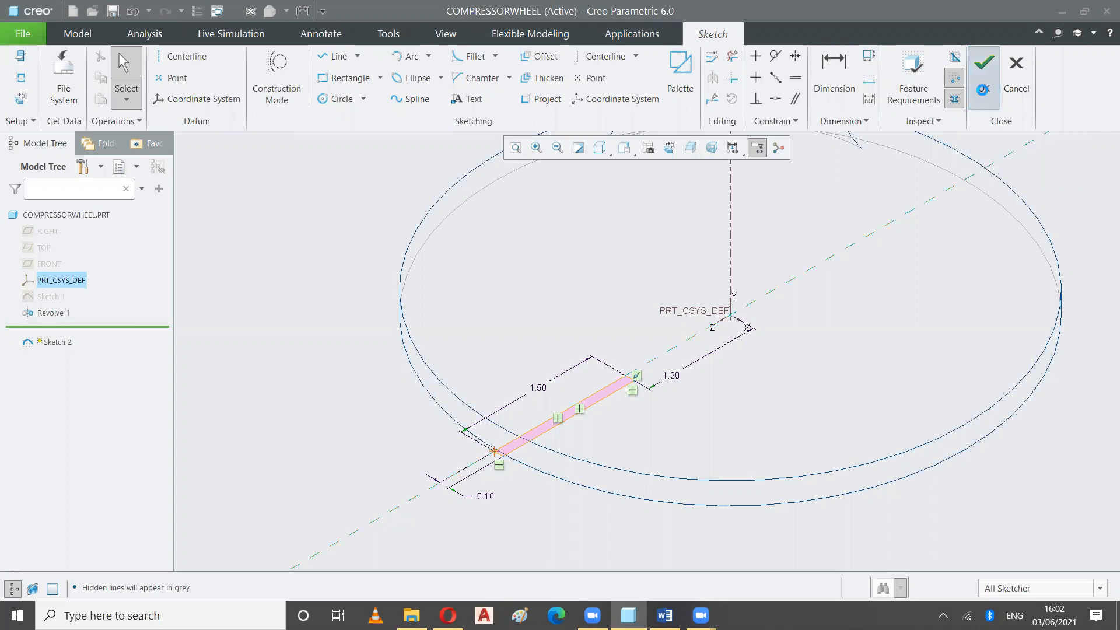
left_click(326, 470)
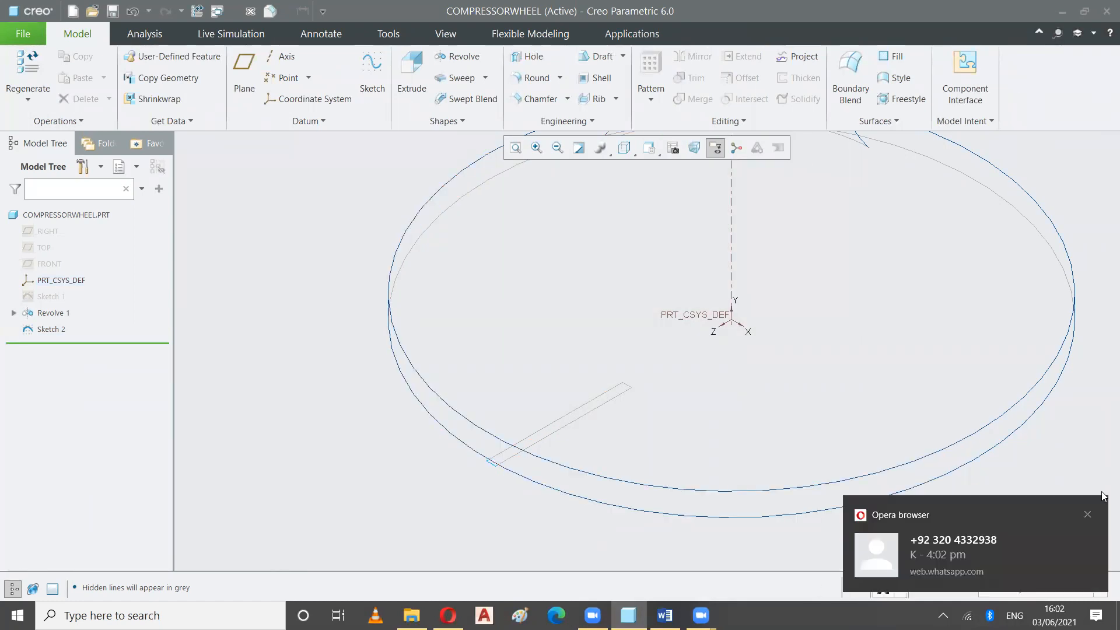
left_click(1087, 514)
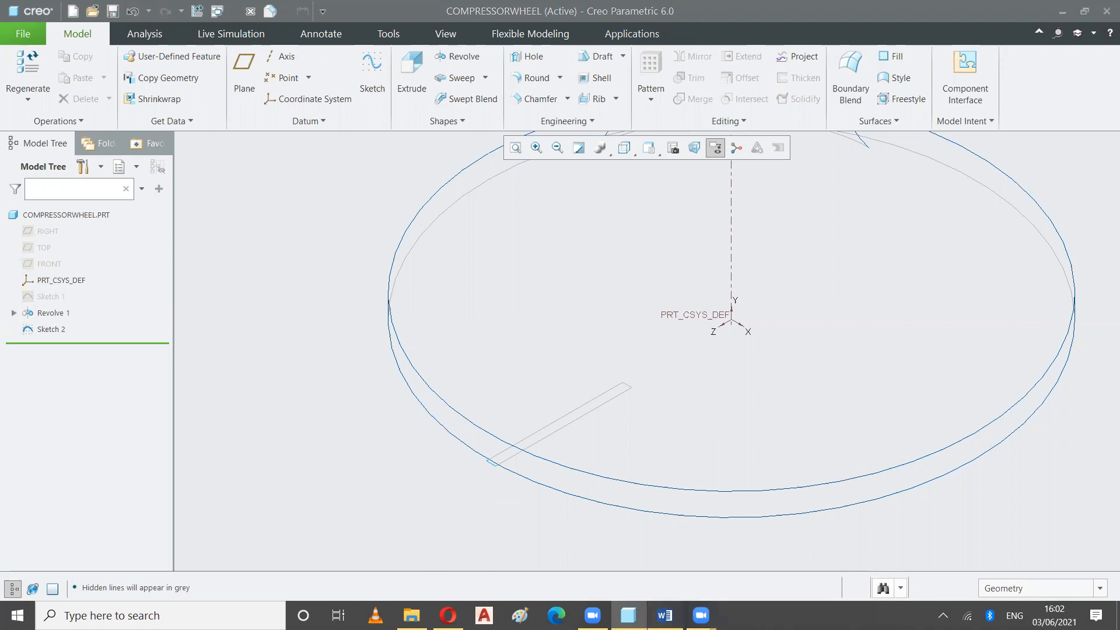
Switch to the Word instructions and examine the rectangle drawing, the four point coordinates, and the blade path and sweep illustrations.
left_click(665, 615)
scroll(744, 417, "down", 10)
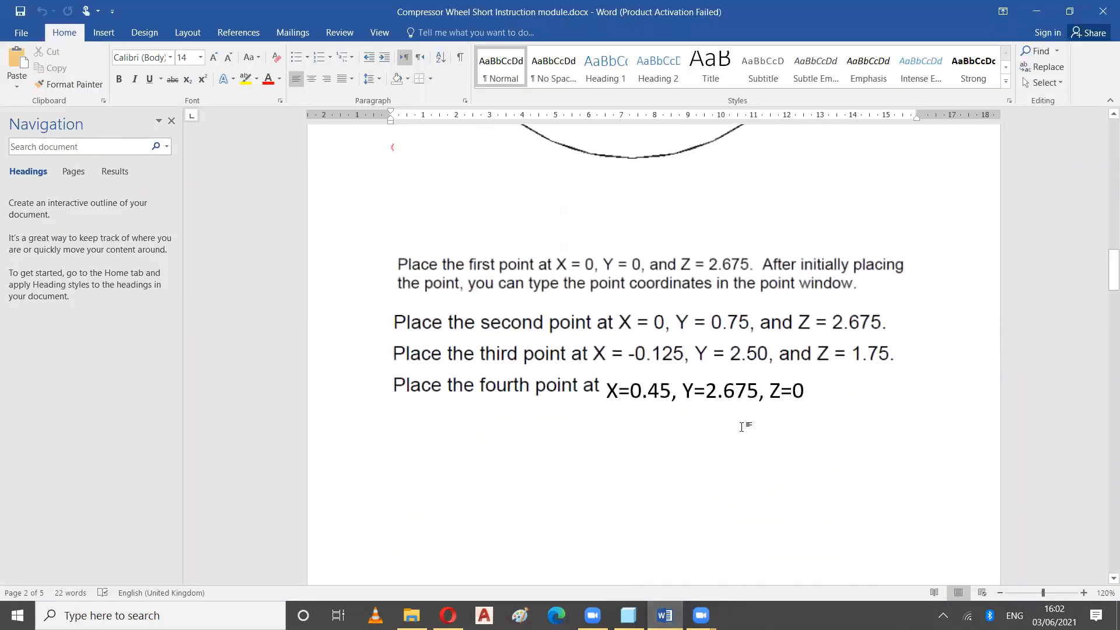
scroll(742, 427, "up", 3)
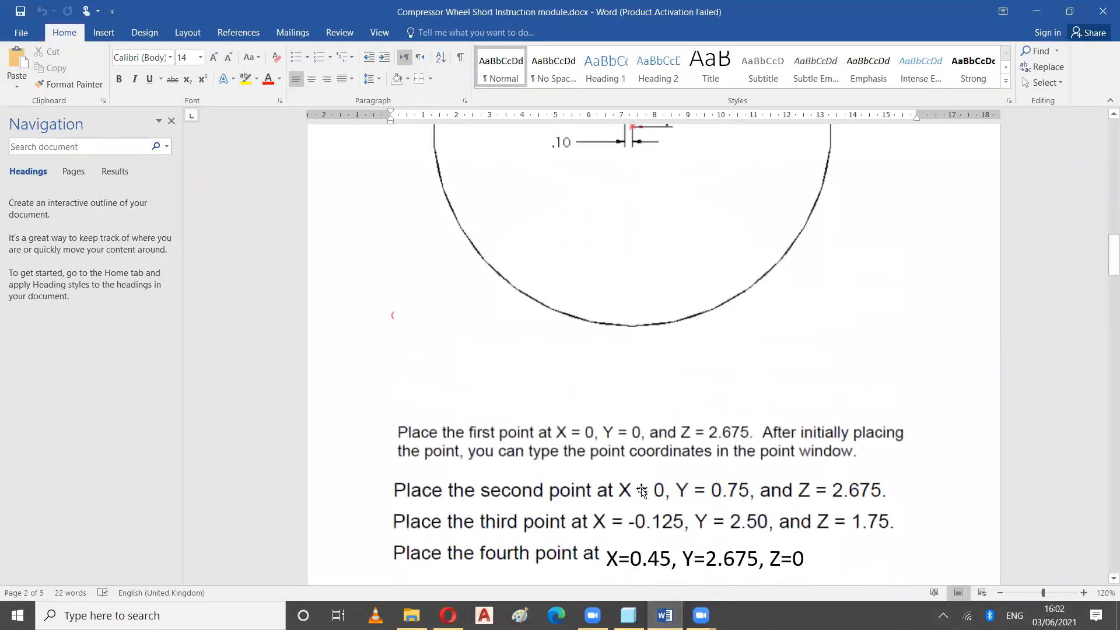
scroll(817, 512, "up", 1)
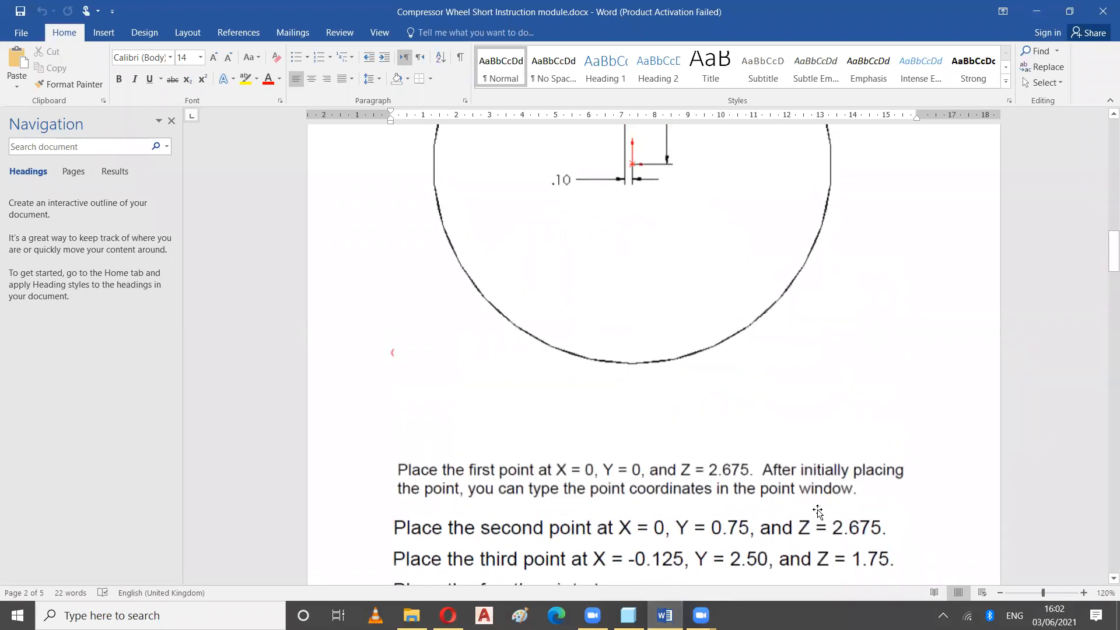
scroll(817, 506, "up", 2)
scroll(813, 508, "up", 2)
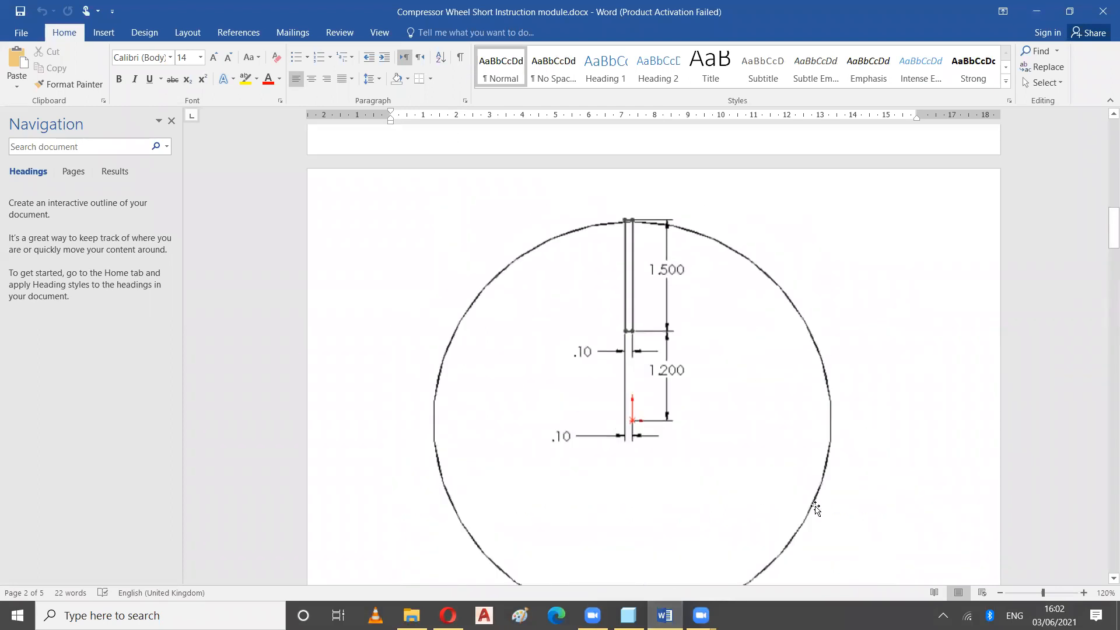
scroll(805, 499, "down", 15)
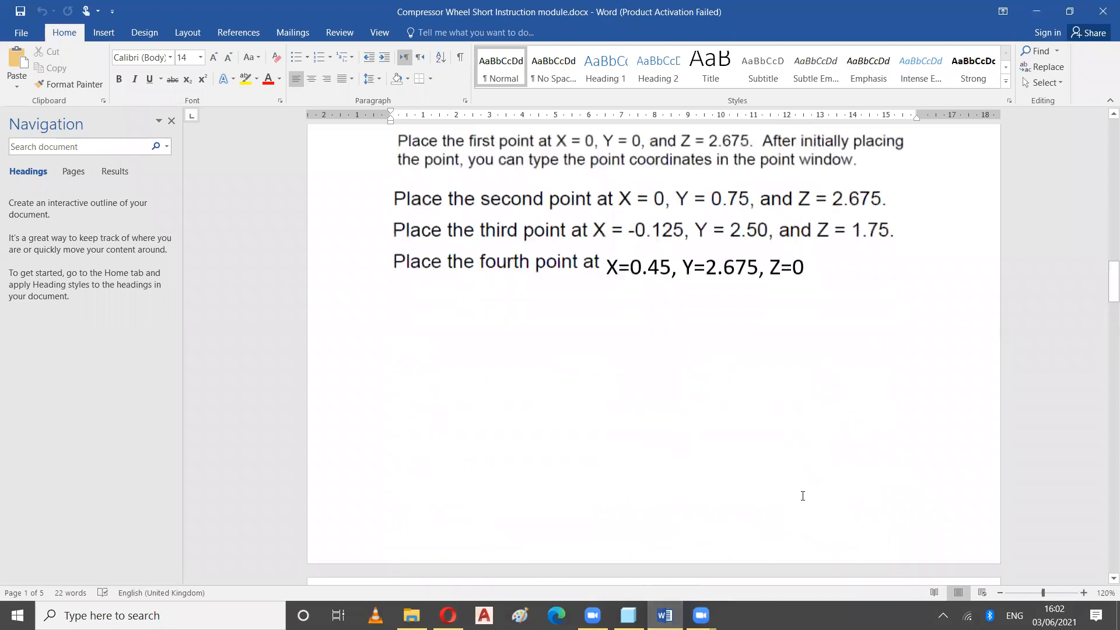
scroll(803, 496, "down", 7)
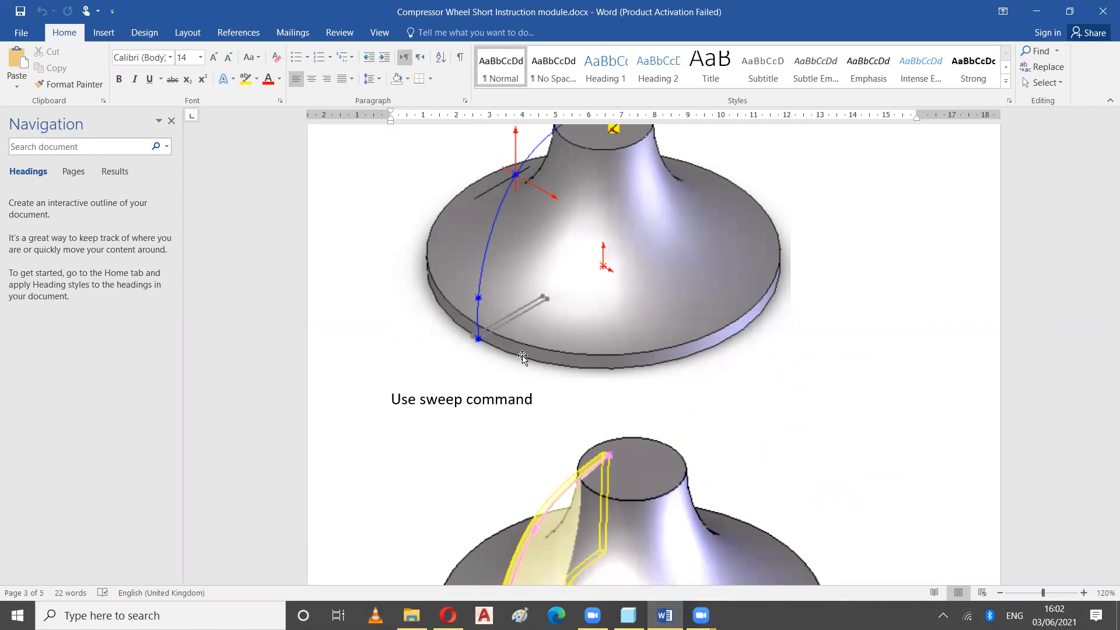
scroll(513, 386, "down", 3)
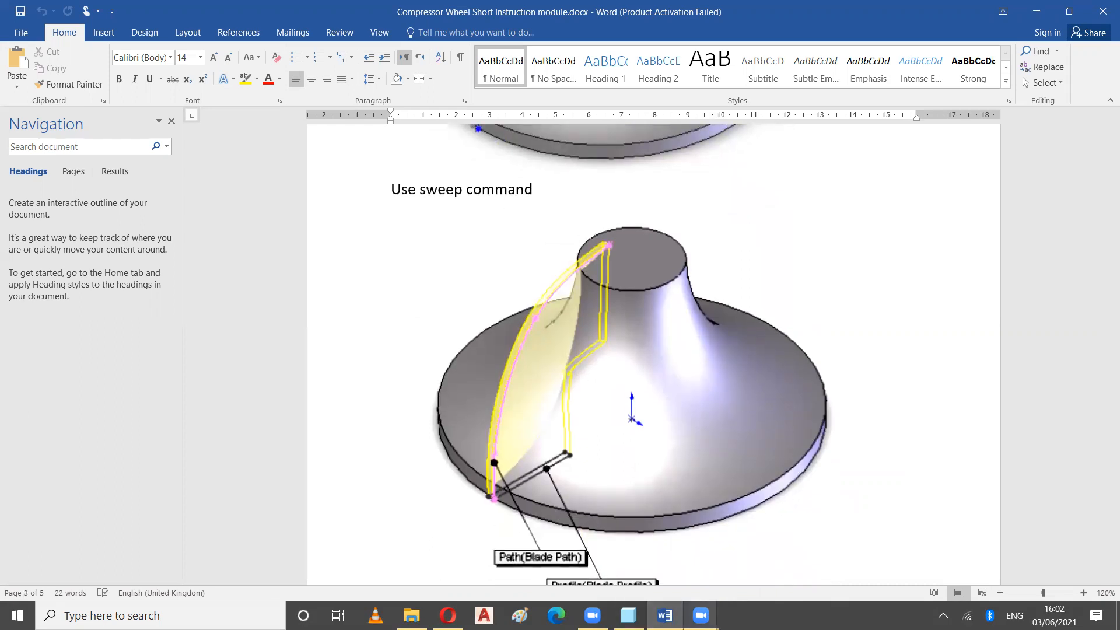
Switch to Creo and start a datum point feature offset from the PRT_CSYS_DEF coordinate system with Cartesian coordinates.
key("alt+Tab")
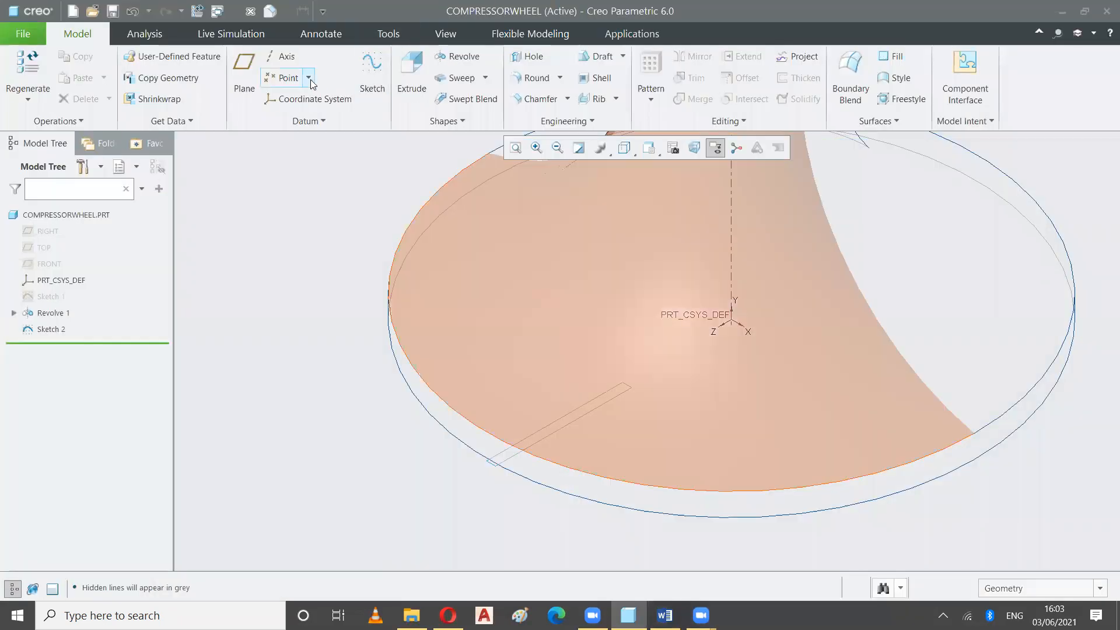
left_click(308, 78)
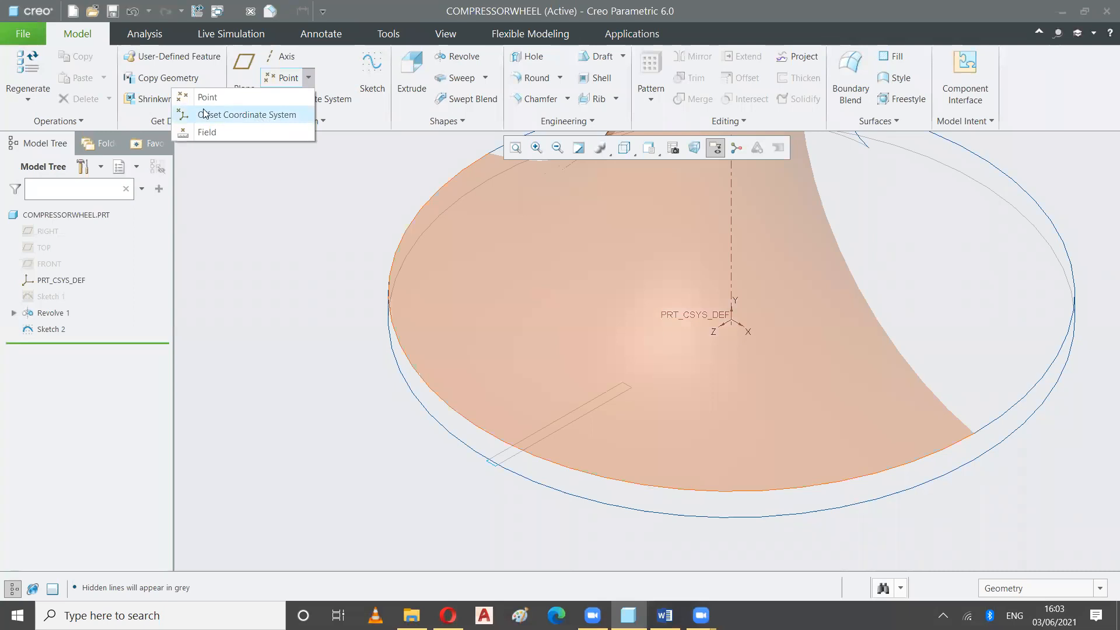
left_click(235, 116)
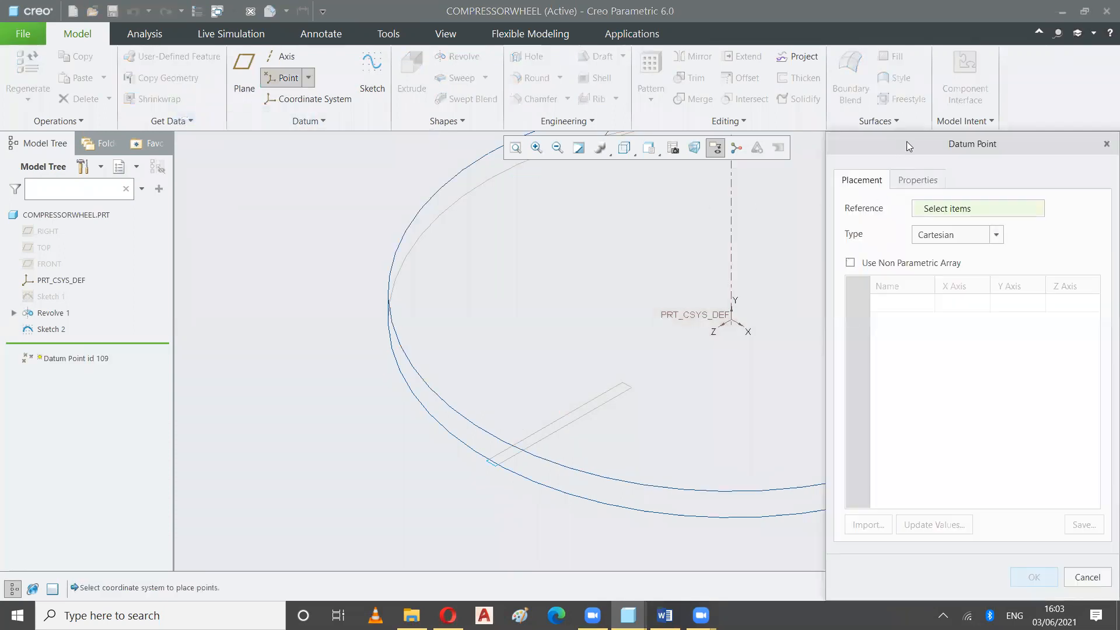
left_click_drag(906, 142, 904, 124)
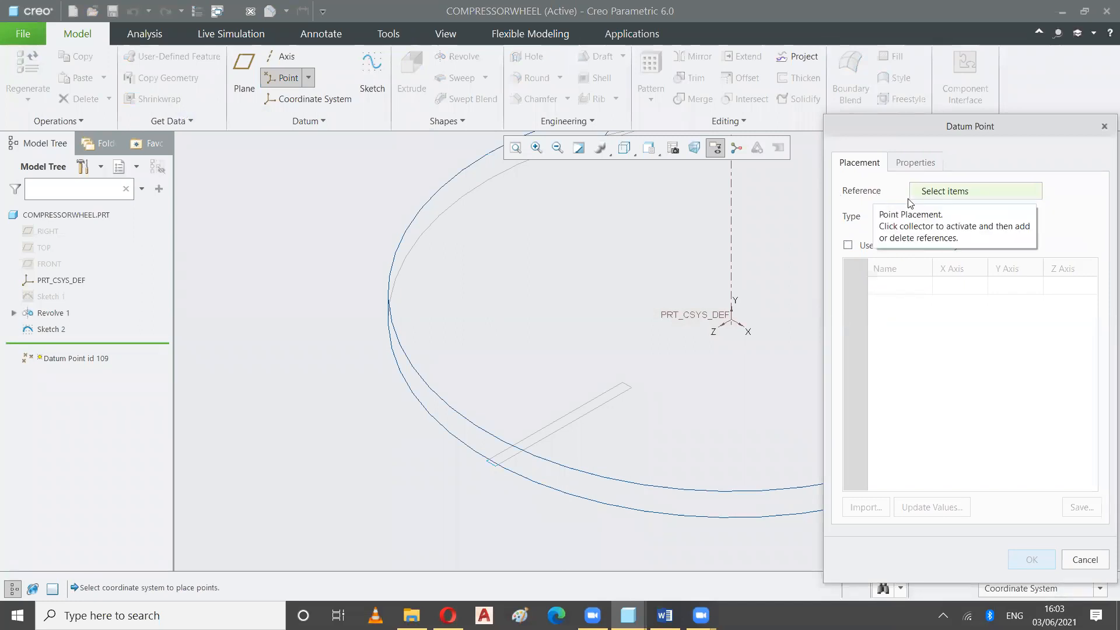
left_click(942, 196)
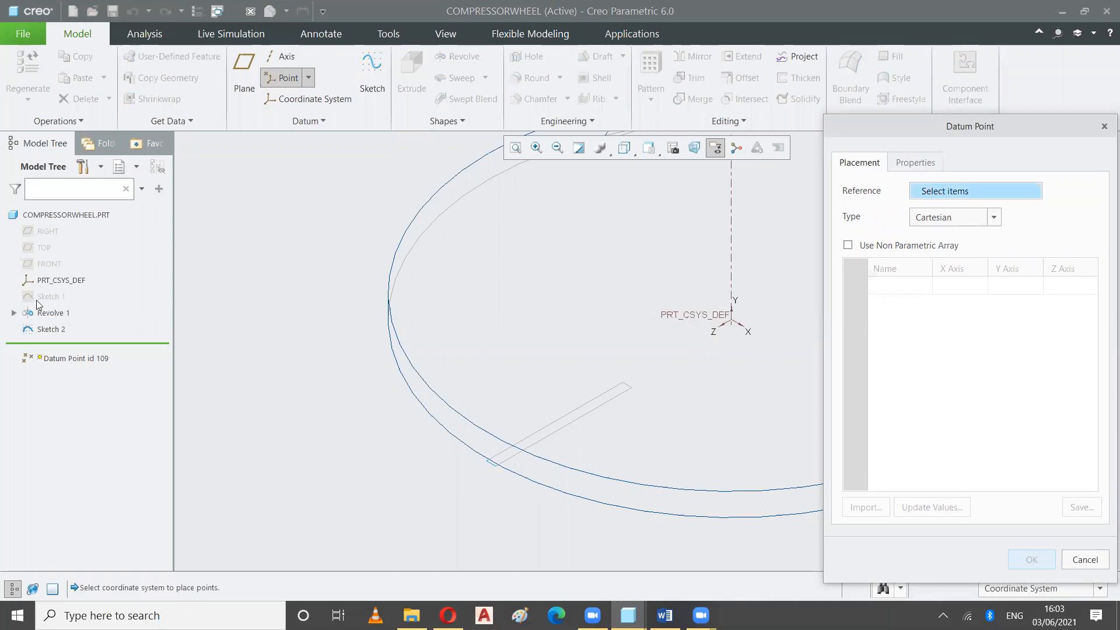
left_click(61, 281)
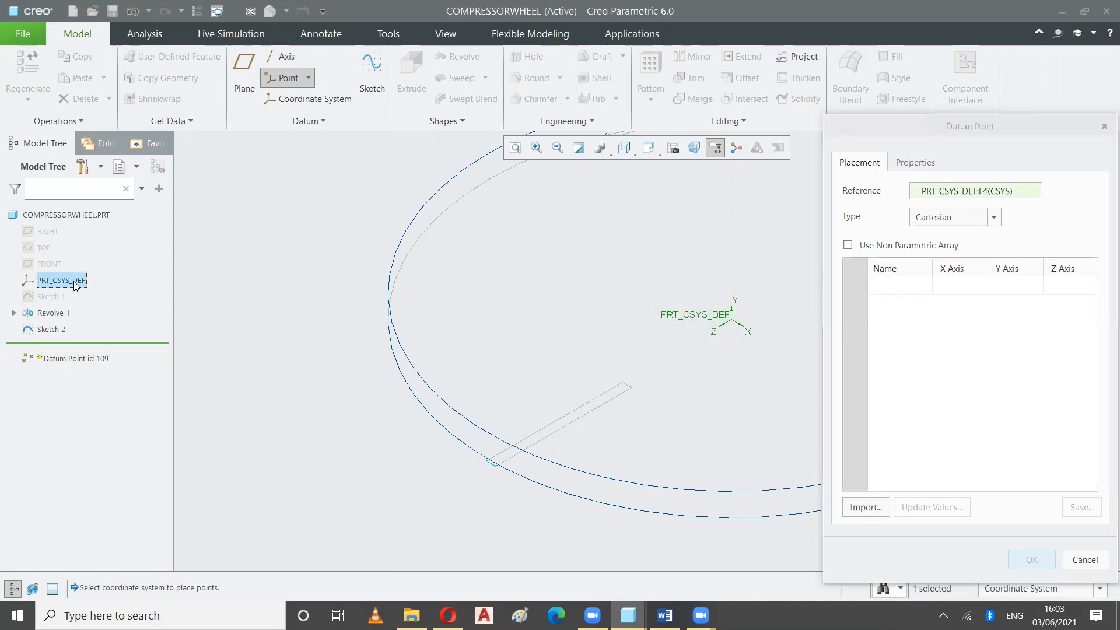
Add the first offset point to the table with a Z offset of 2.675.
left_click(888, 286)
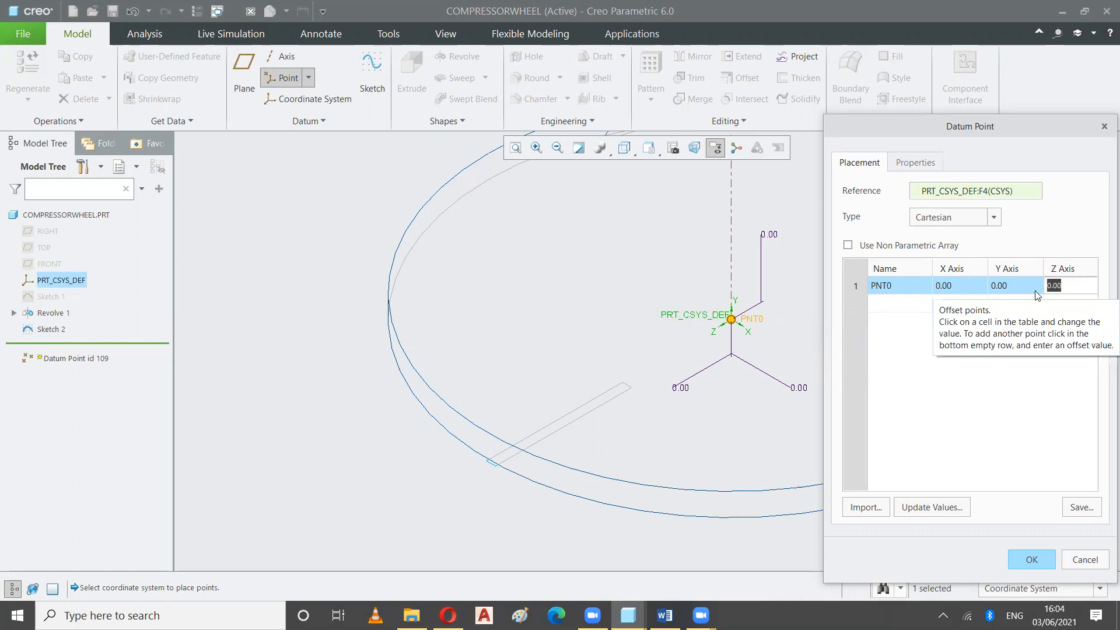
type("2.675")
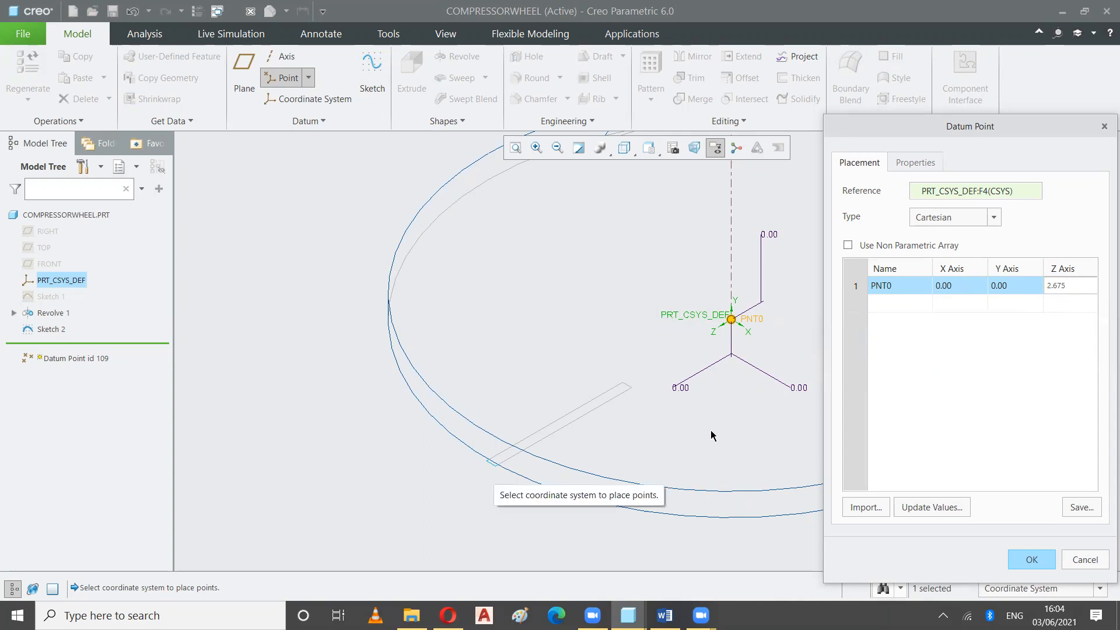
left_click(647, 88)
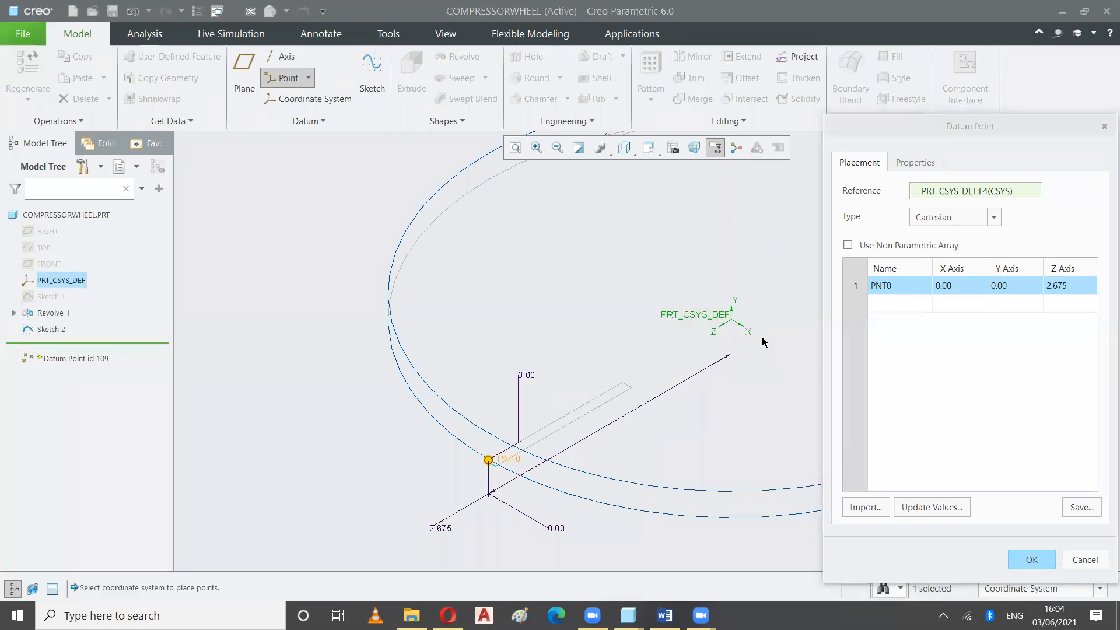
Set the first point's X offset to 0.10 so it shifts across the end of the thin rectangle.
left_click(1006, 288)
left_click(963, 288)
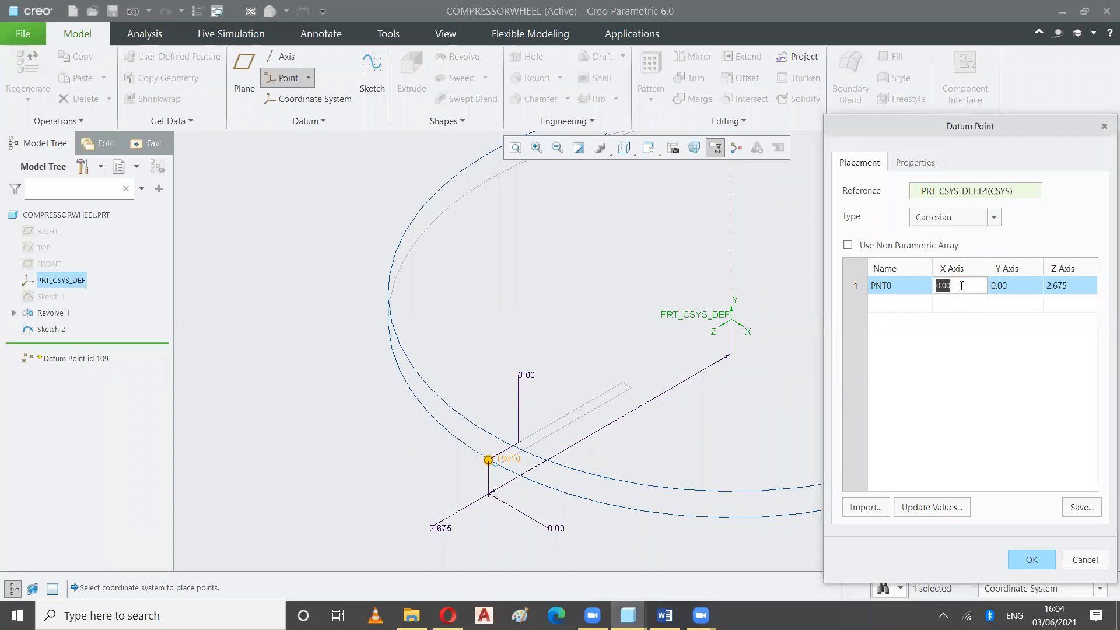
type("-")
type("1")
key("Return")
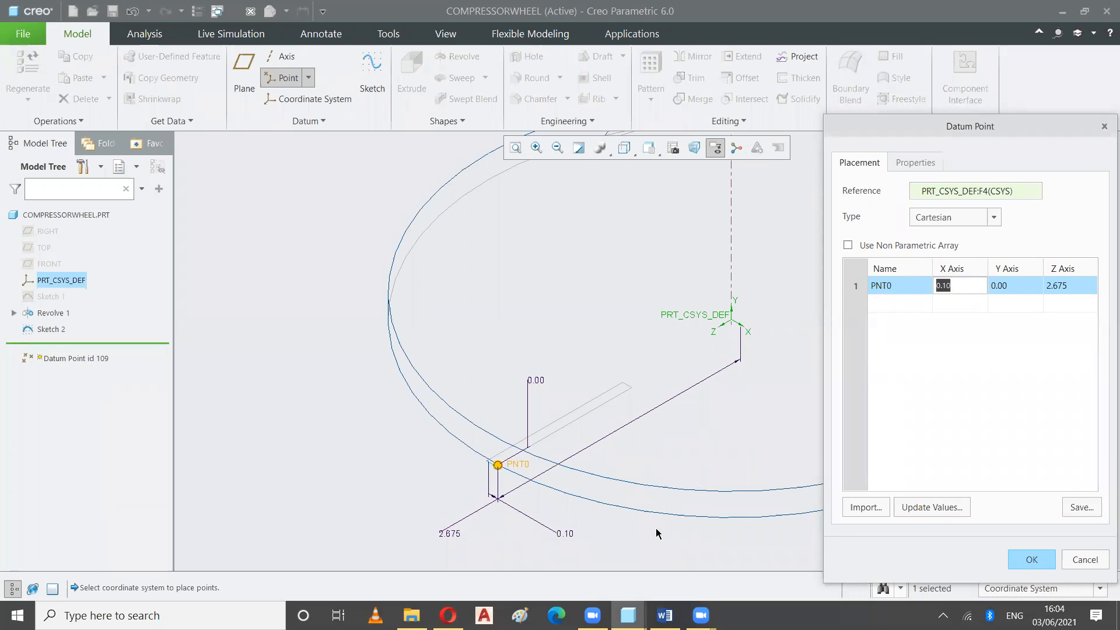
scroll(477, 472, "up", 2)
scroll(555, 477, "up", 2)
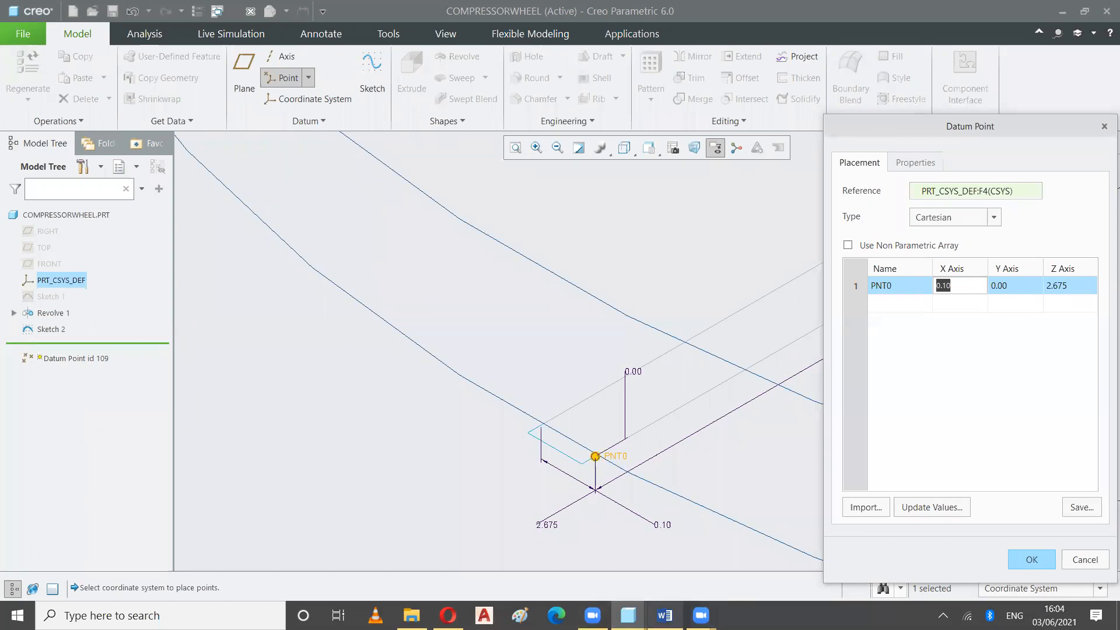
Switch to the Word instructions, enlarge the page to 200%, examine where the blade path starts on the profile, and return to Creo.
left_click(665, 616)
scroll(525, 493, "down", 3)
scroll(507, 466, "up", 6)
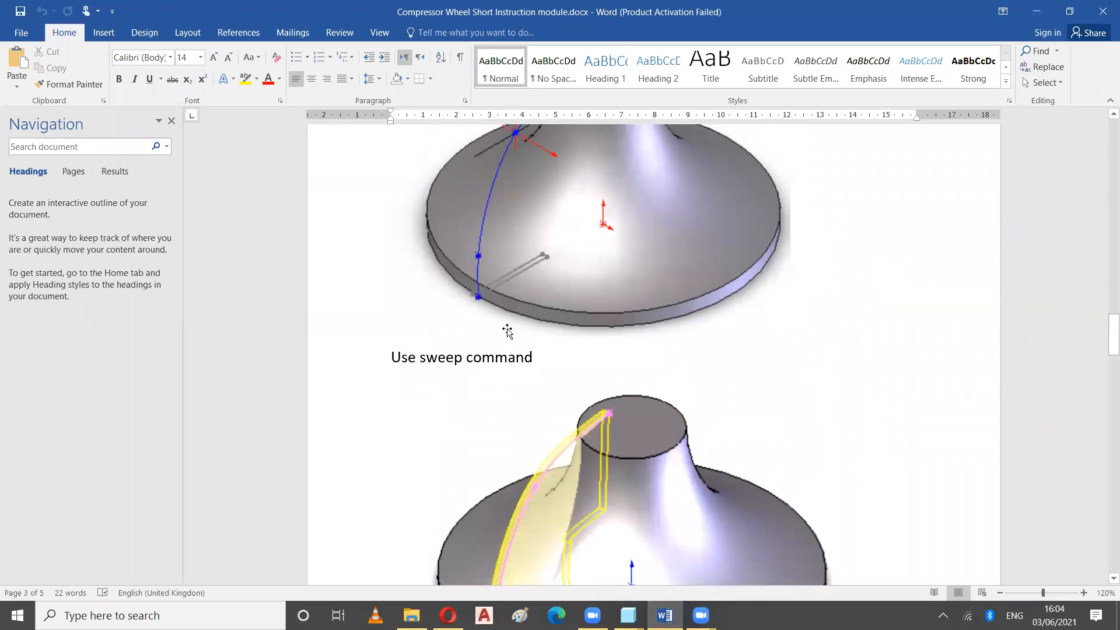
left_click(1082, 593)
left_click(1082, 592)
left_click(1082, 592)
left_click(1082, 593)
left_click(1082, 592)
left_click(1082, 593)
left_click(1082, 592)
left_click(1082, 592)
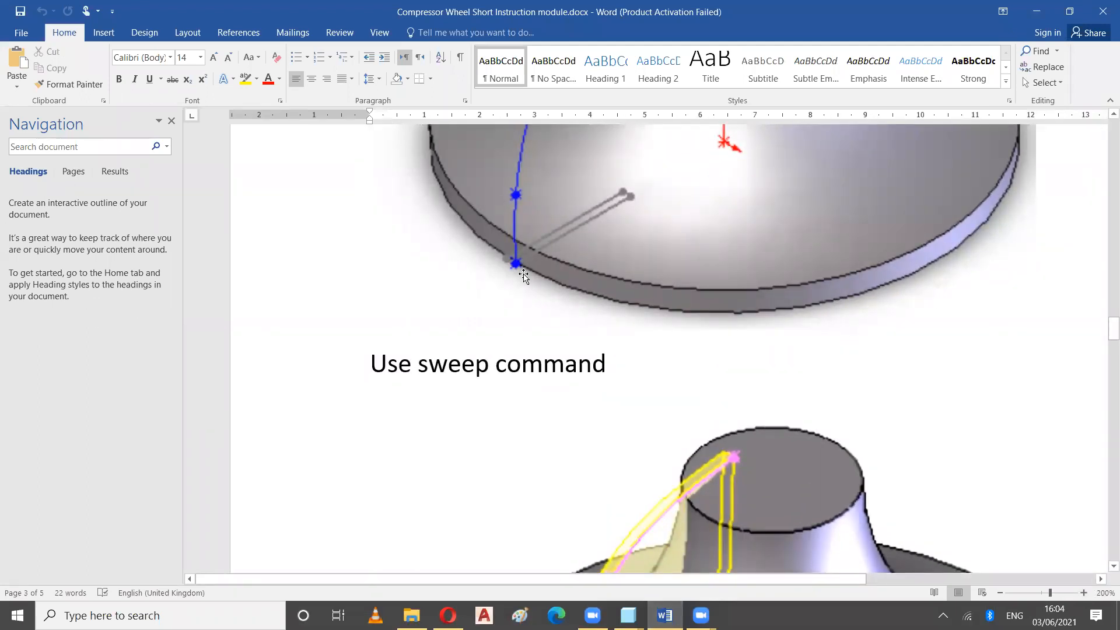
left_click(665, 615)
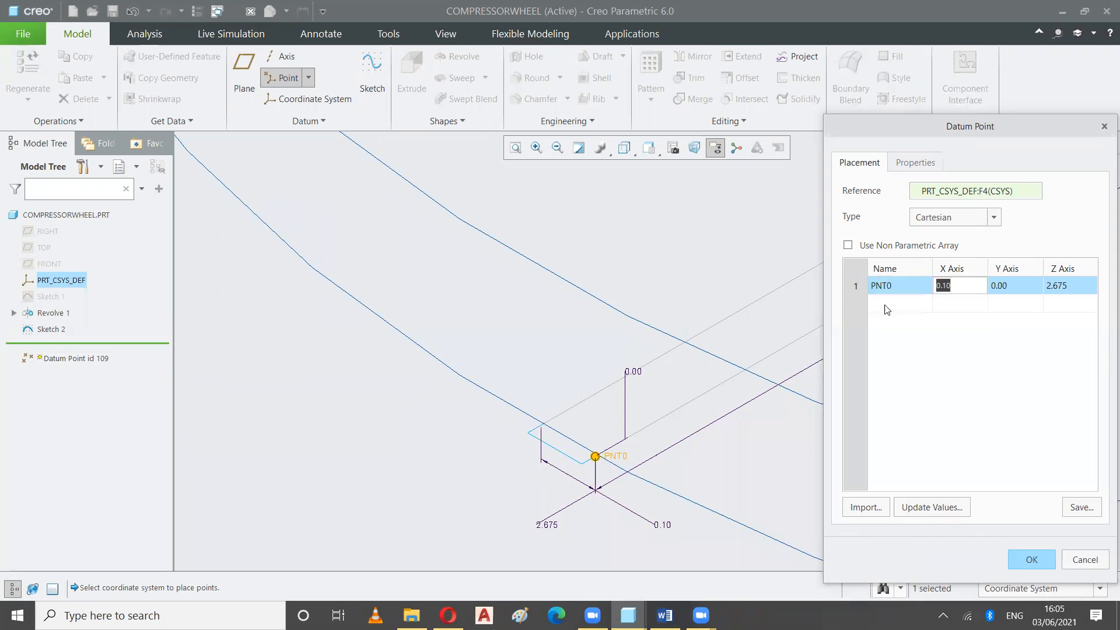
Add a second offset point row, then read the listed point coordinates in the Word instructions and return to Creo.
left_click(901, 303)
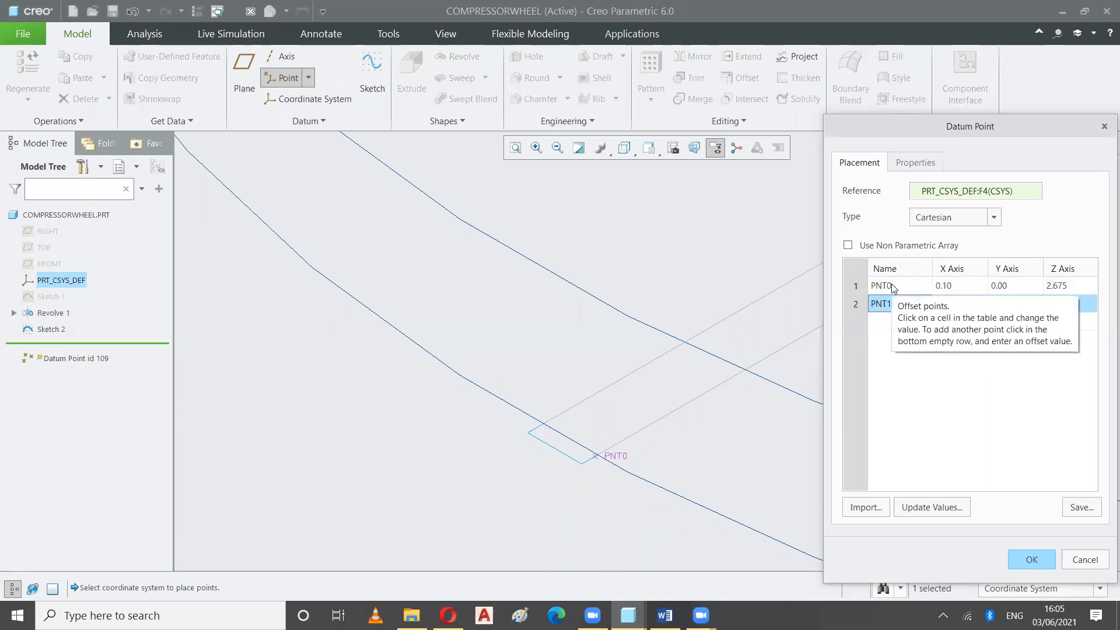
left_click(668, 613)
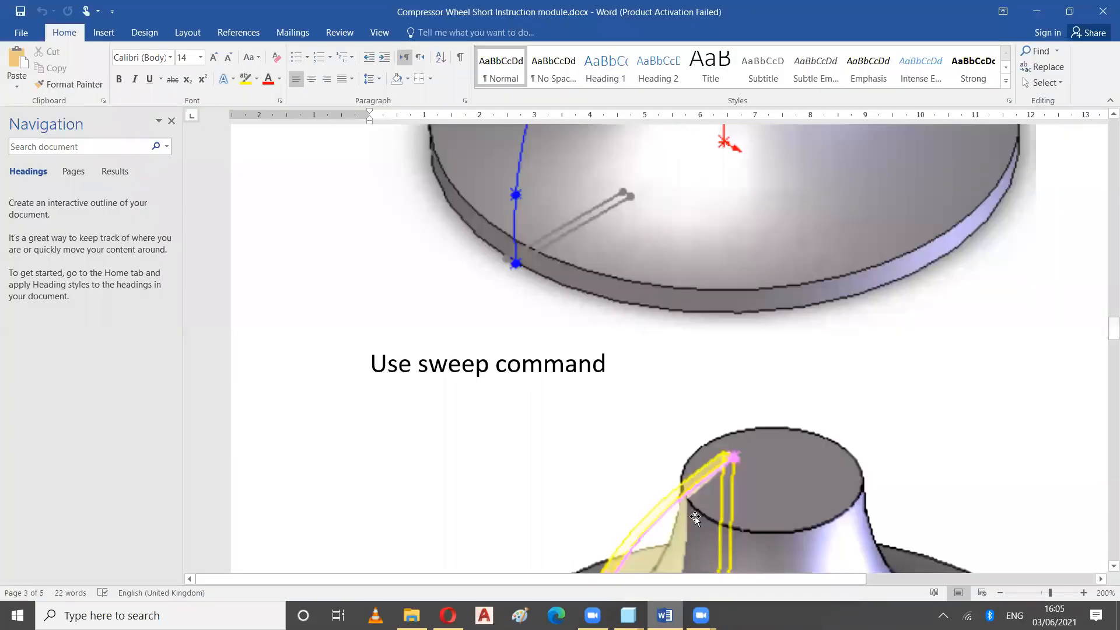
scroll(696, 499, "down", 4)
scroll(699, 500, "up", 9)
scroll(699, 501, "down", 6)
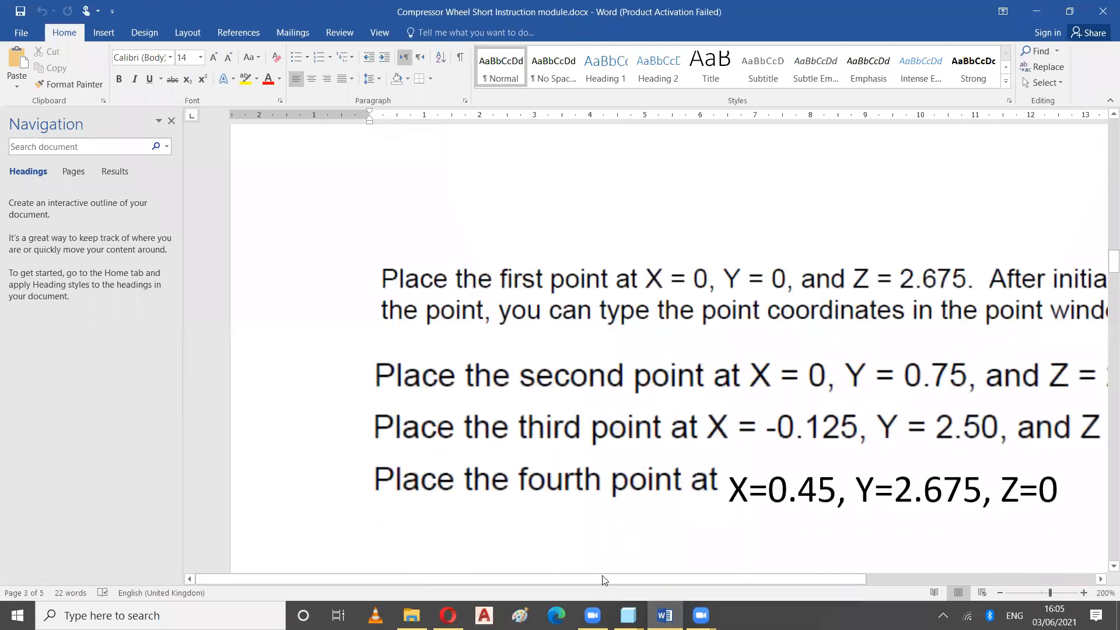
scroll(601, 577, "right", 3)
scroll(601, 575, "right", 4)
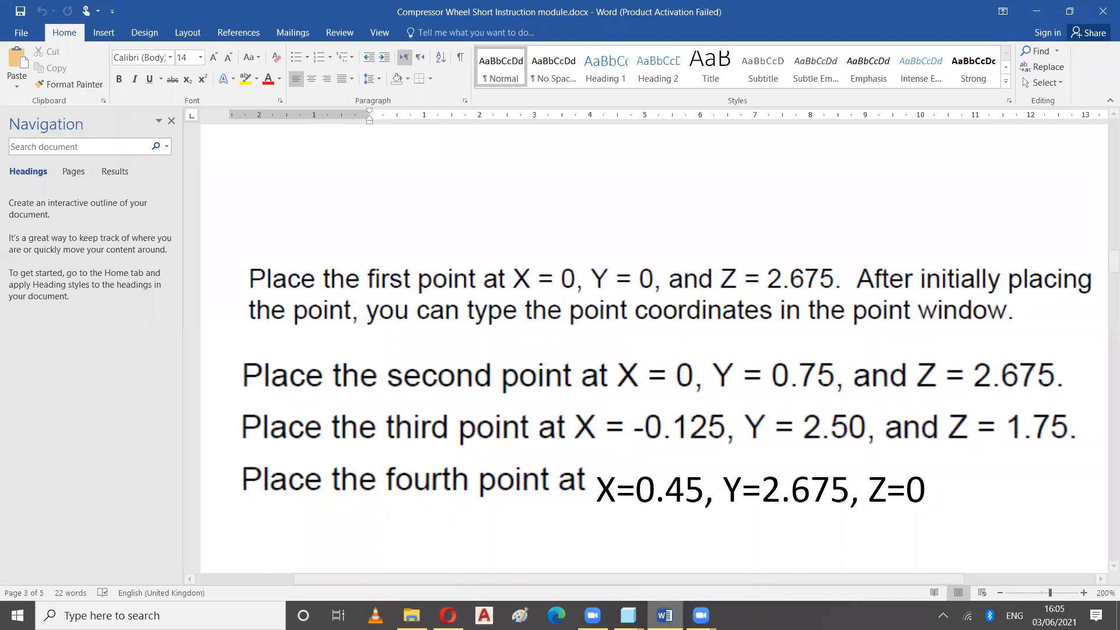
key("alt+Tab")
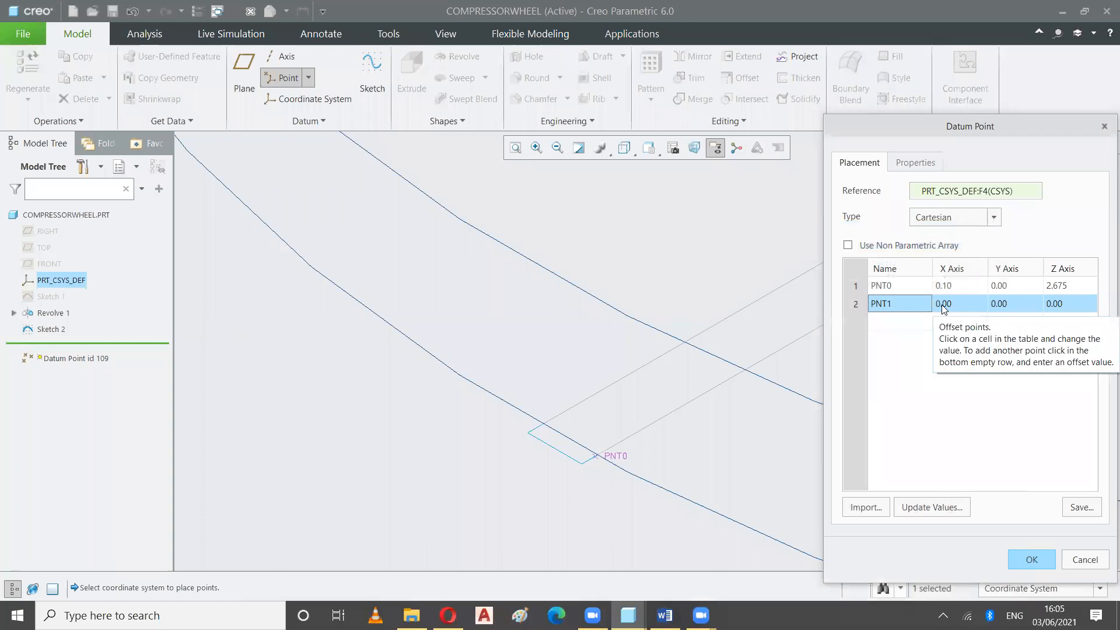
Recheck the second point's coordinates in Word and set its X offset to 0.10 in Creo.
left_click(665, 616)
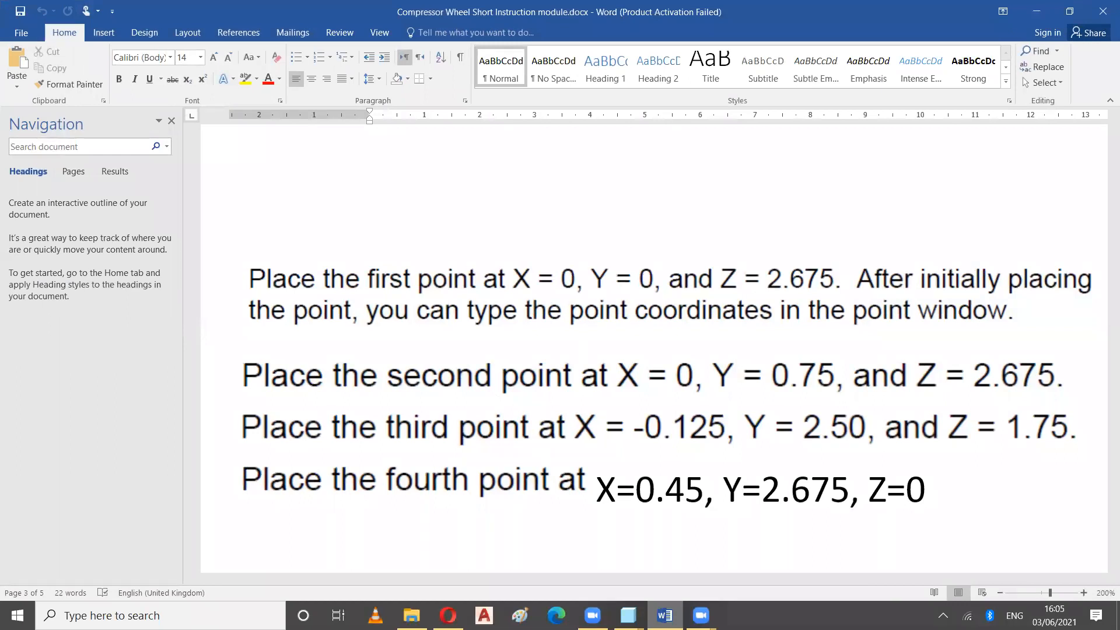
left_click(628, 615)
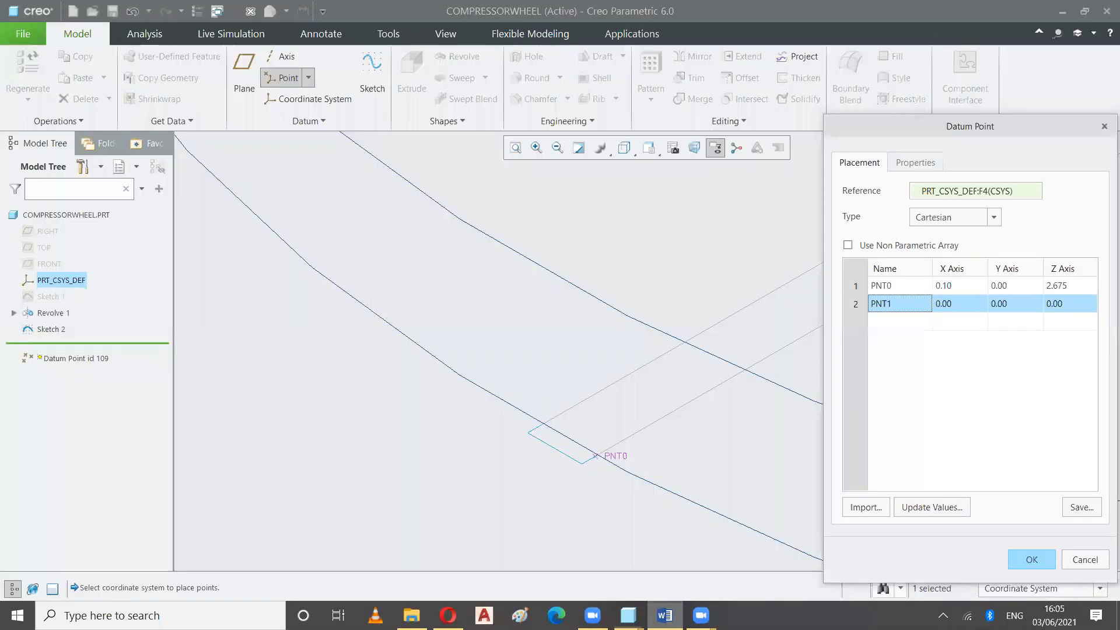
left_click(959, 304)
left_click(665, 615)
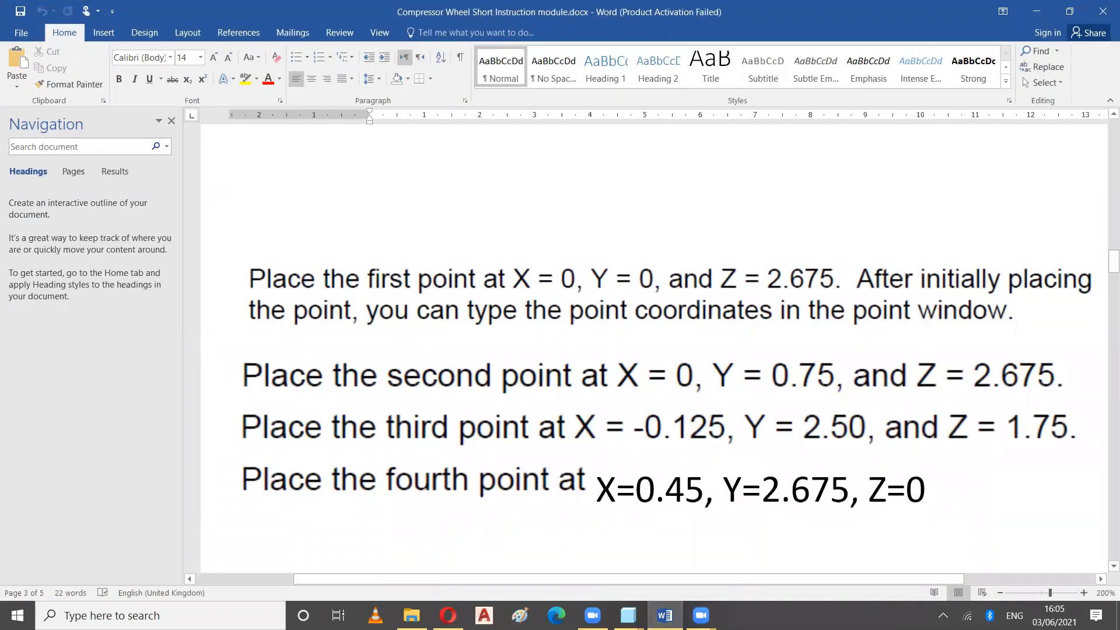
key("alt+Tab")
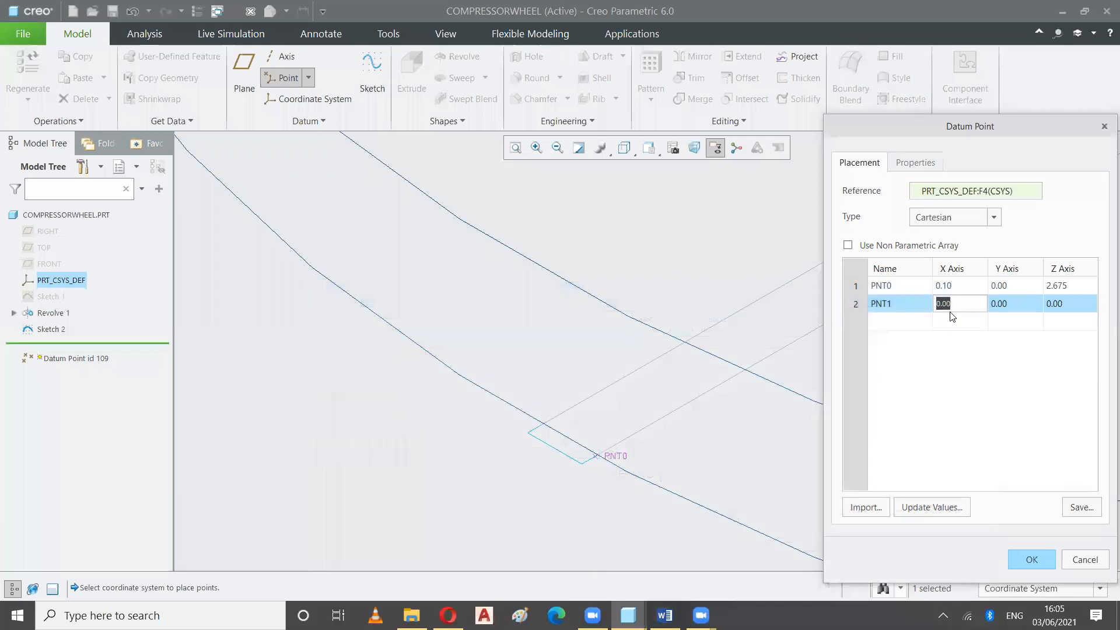
type(".1")
left_click(1001, 302)
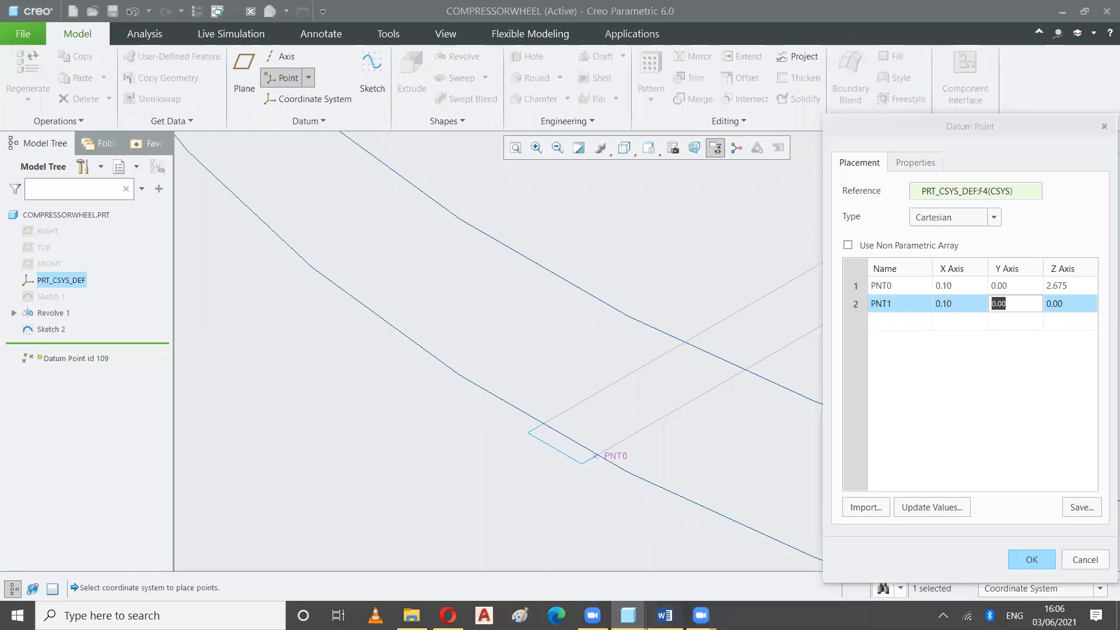
Check the second point's coordinates in the Word instructions and set PNT1 to Y 0.75 and Z 2.675.
left_click(664, 615)
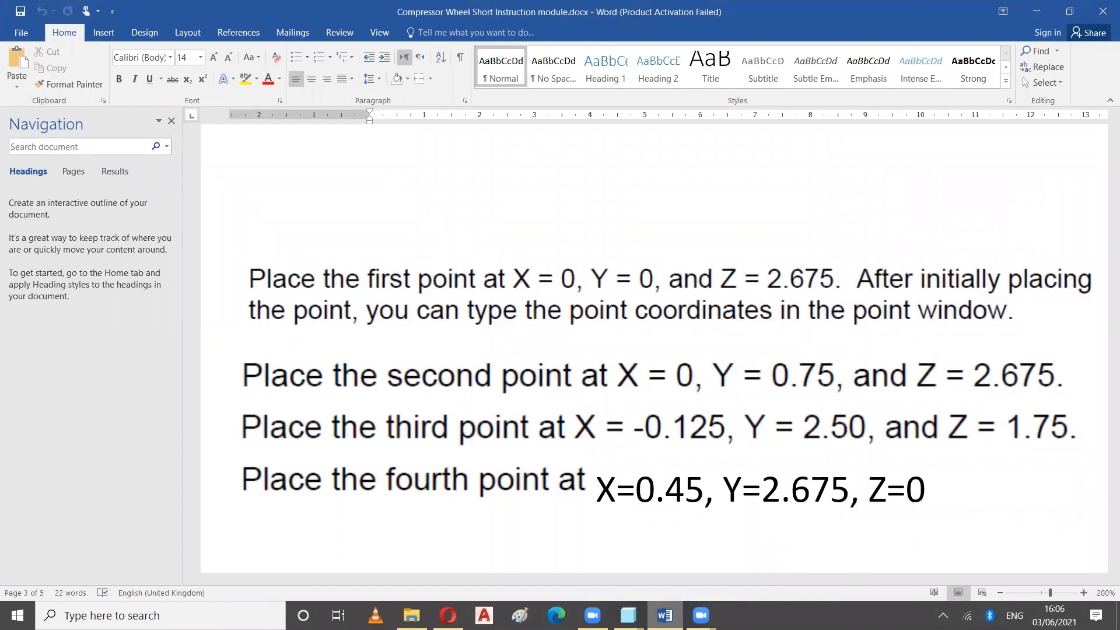
type(".75")
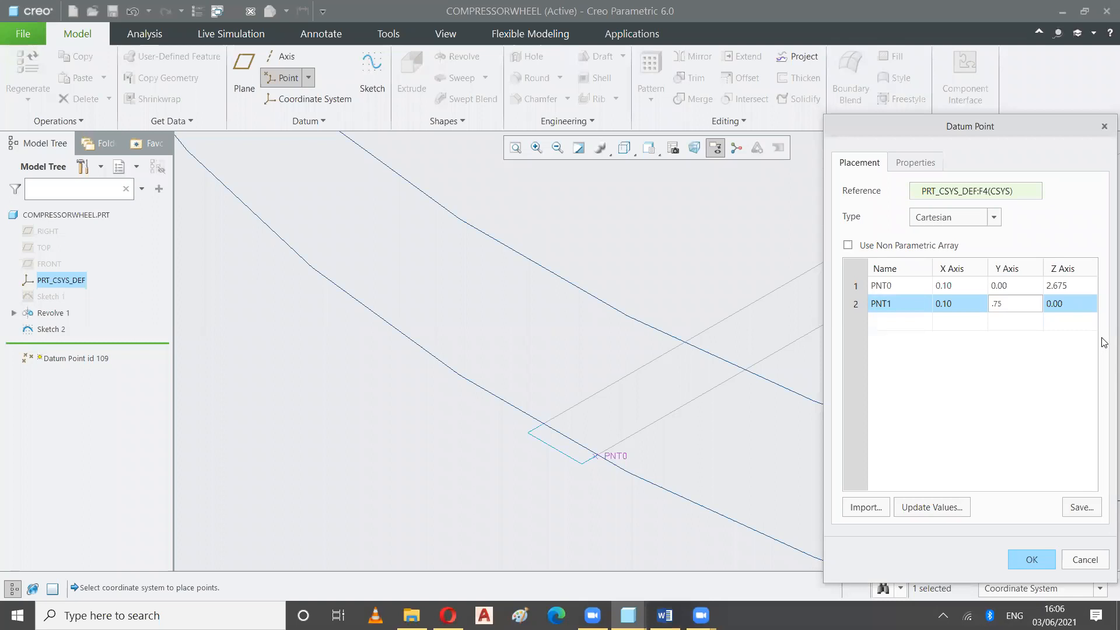
left_click(1054, 305)
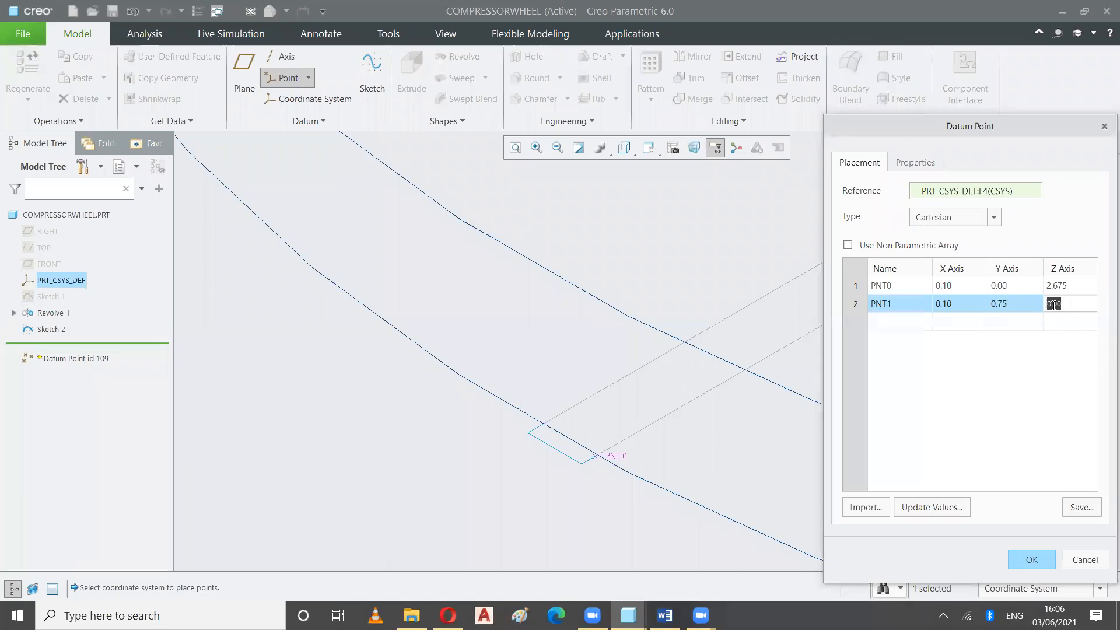
type("2.675")
key("Return")
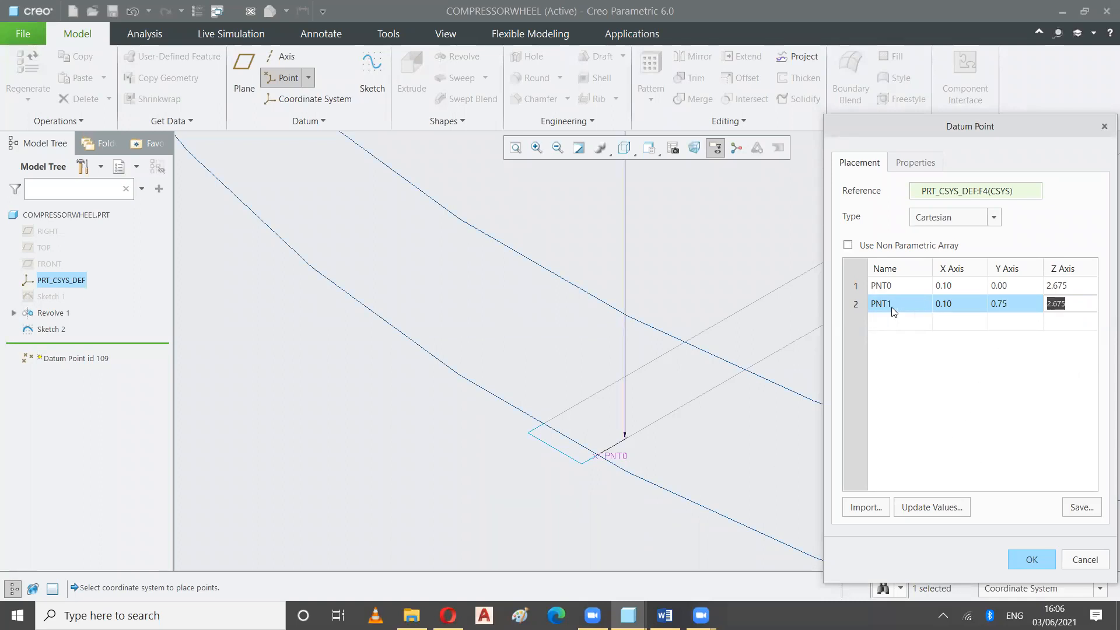
Add a third point to the datum point table and look up its coordinates in the Word instruction document.
scroll(624, 405, "down", 2)
scroll(527, 219, "up", 4)
scroll(527, 219, "up", 2)
scroll(541, 462, "up", 4)
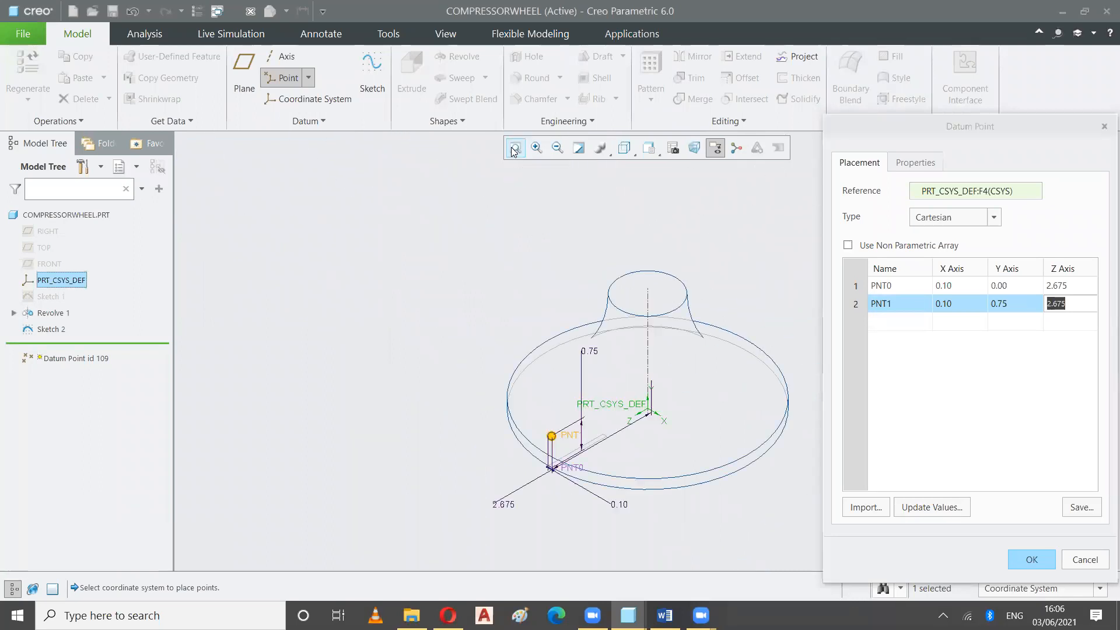
scroll(543, 461, "down", 1)
scroll(557, 447, "down", 1)
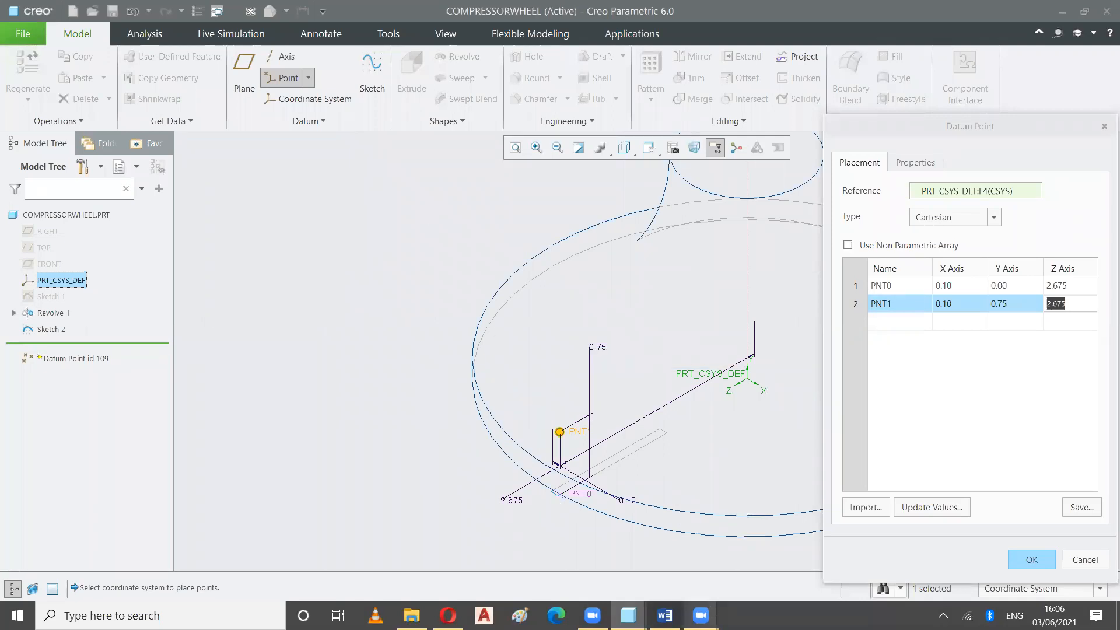
key("alt+Tab")
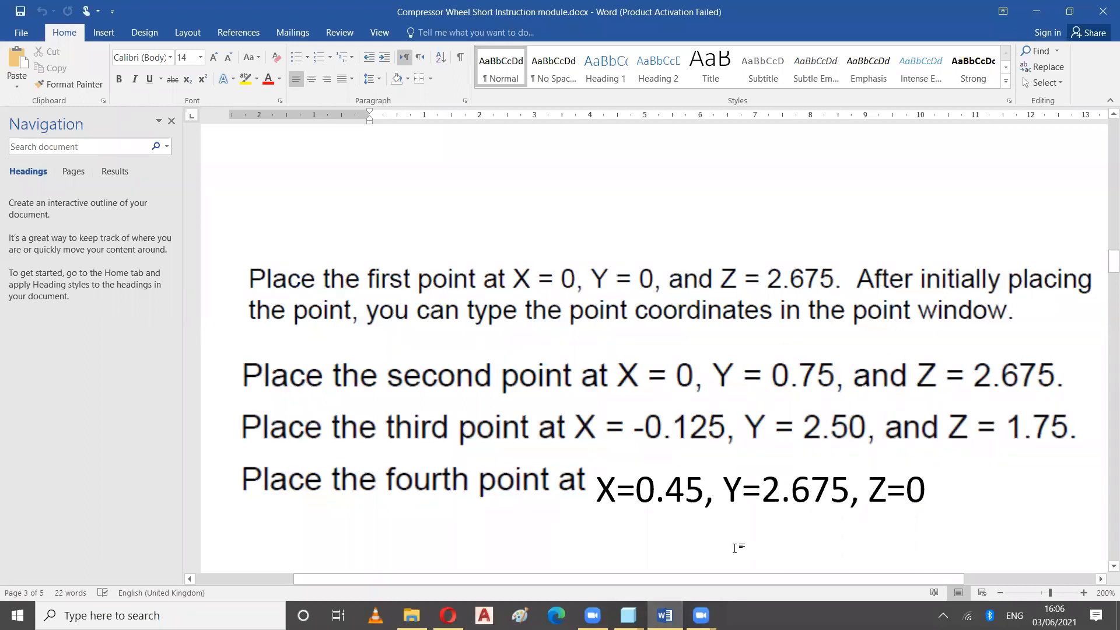
left_click(666, 616)
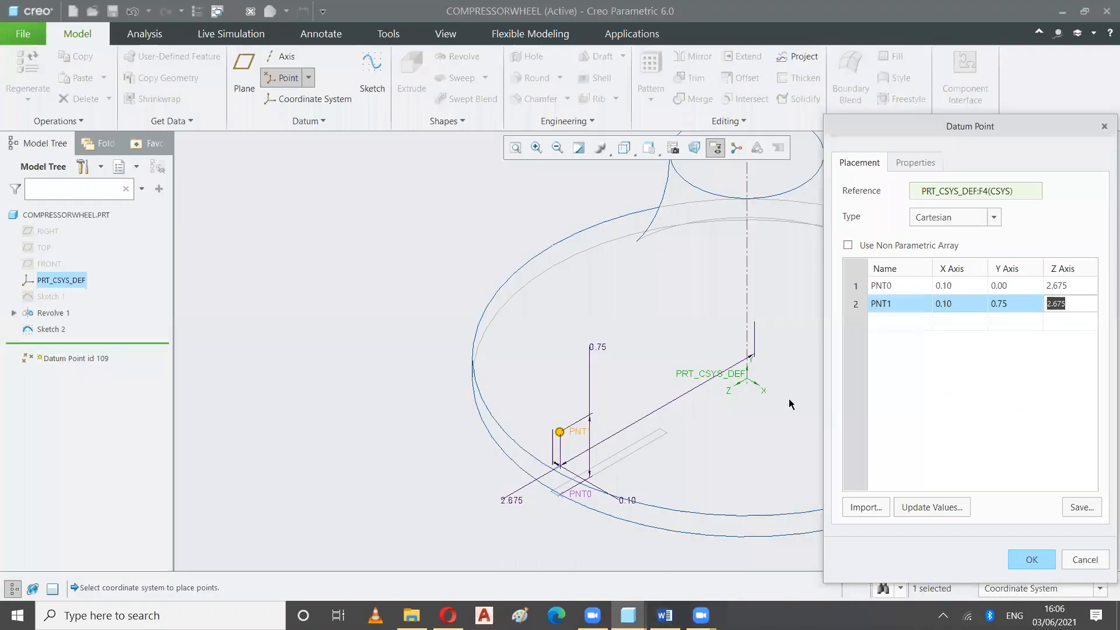
left_click(897, 321)
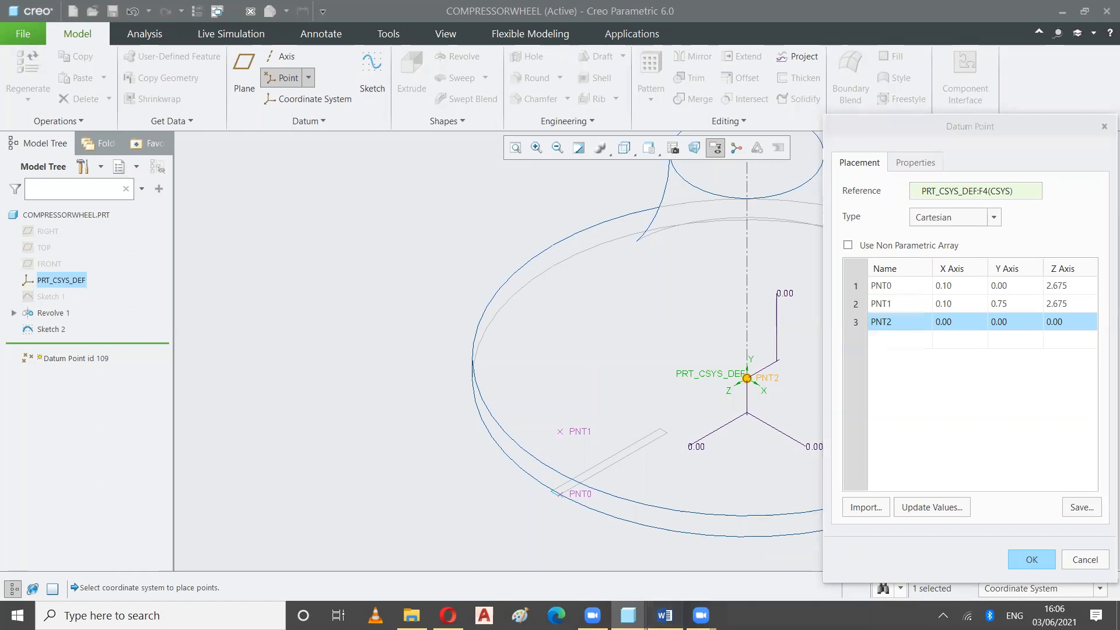
left_click(665, 615)
scroll(650, 364, "down", 3)
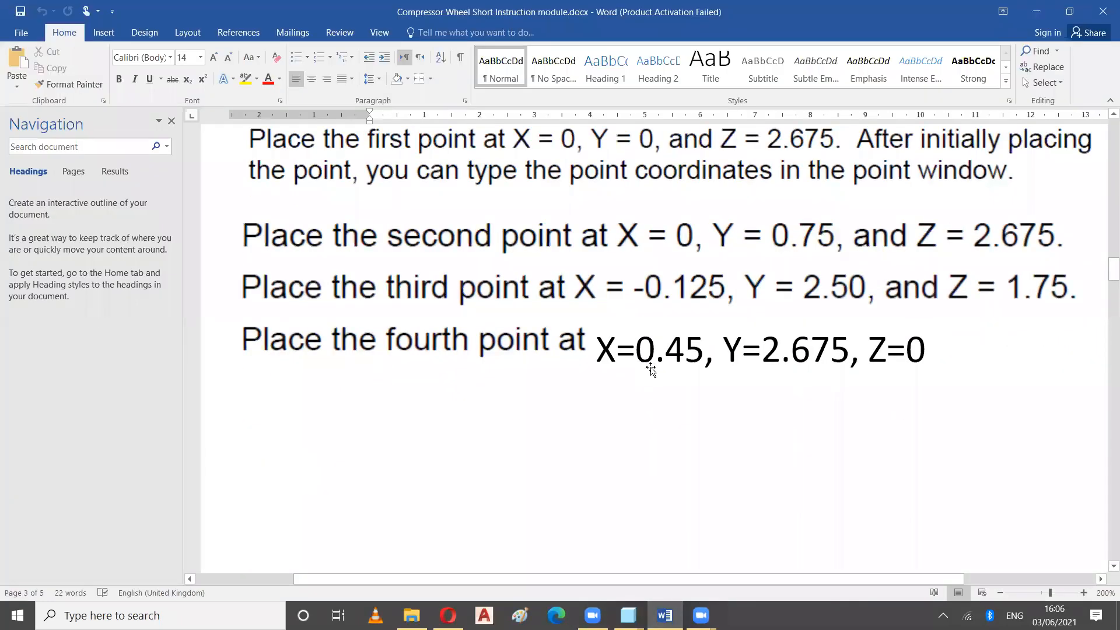
scroll(650, 373, "up", 3)
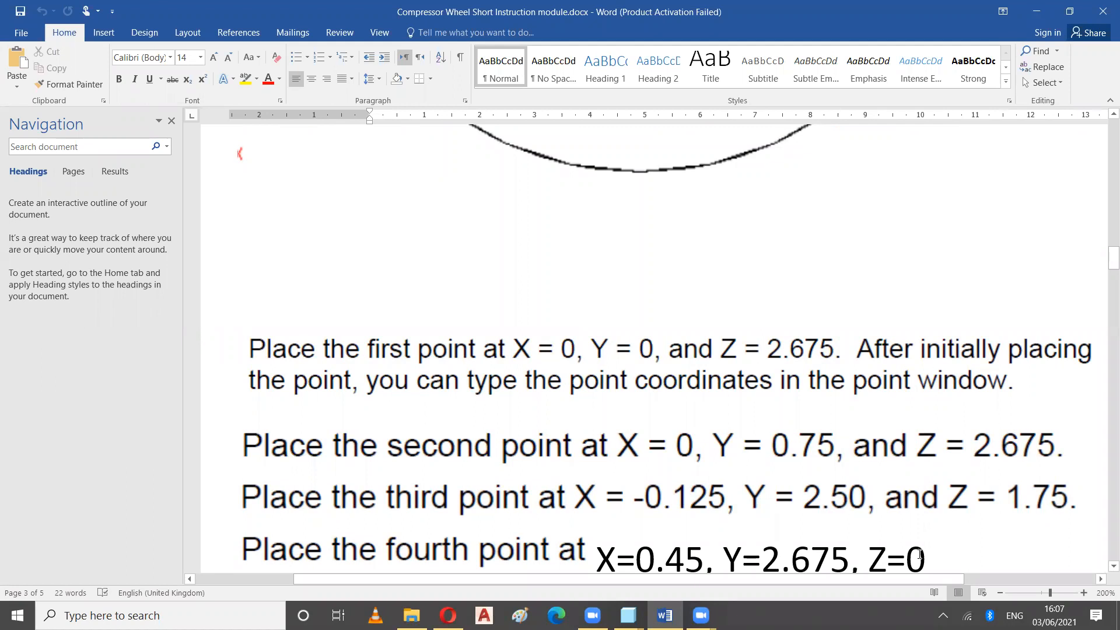
left_click(628, 616)
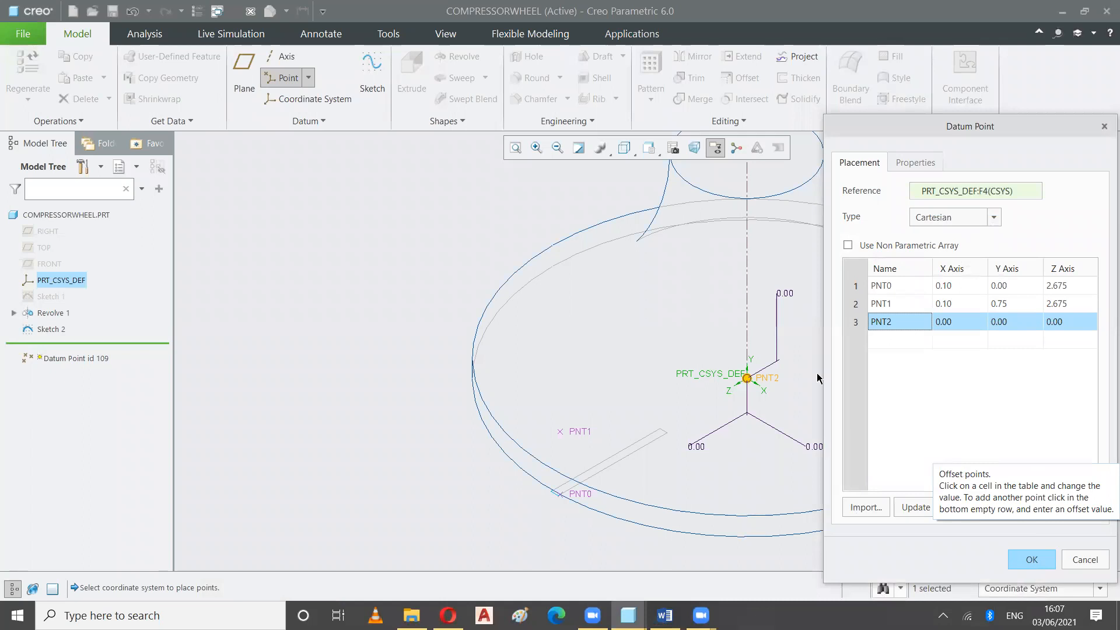
left_click(665, 615)
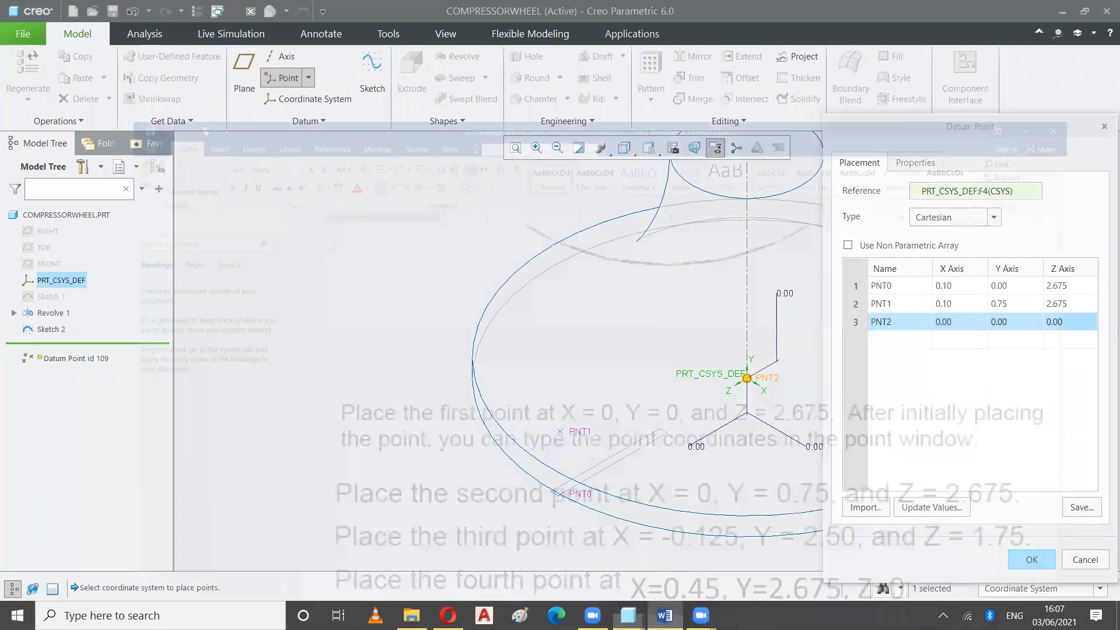
scroll(606, 467, "down", 1)
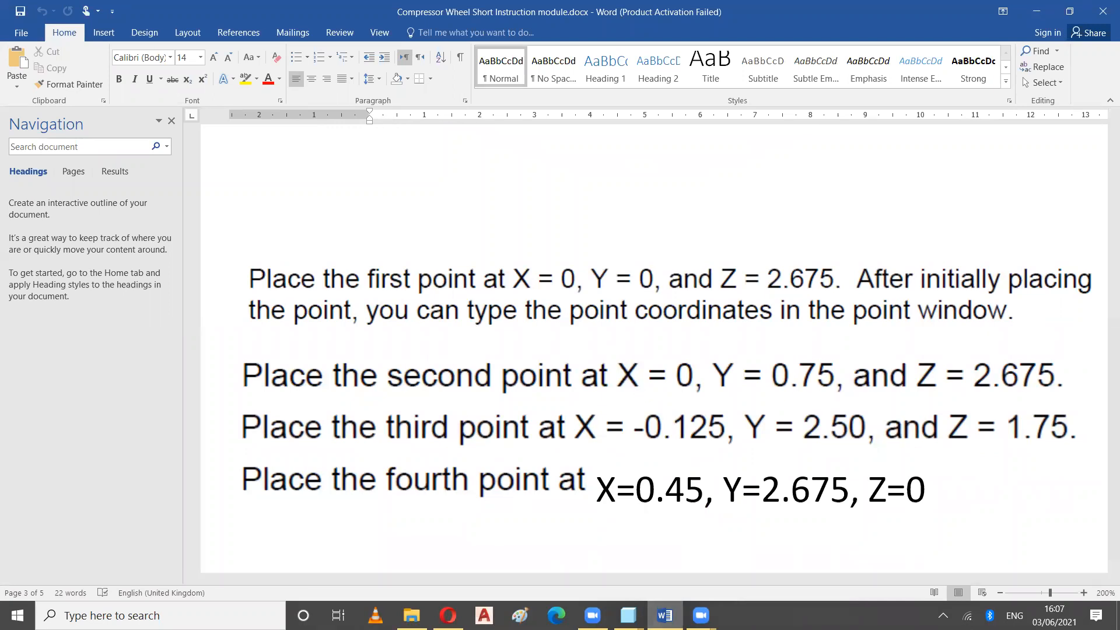
left_click(628, 615)
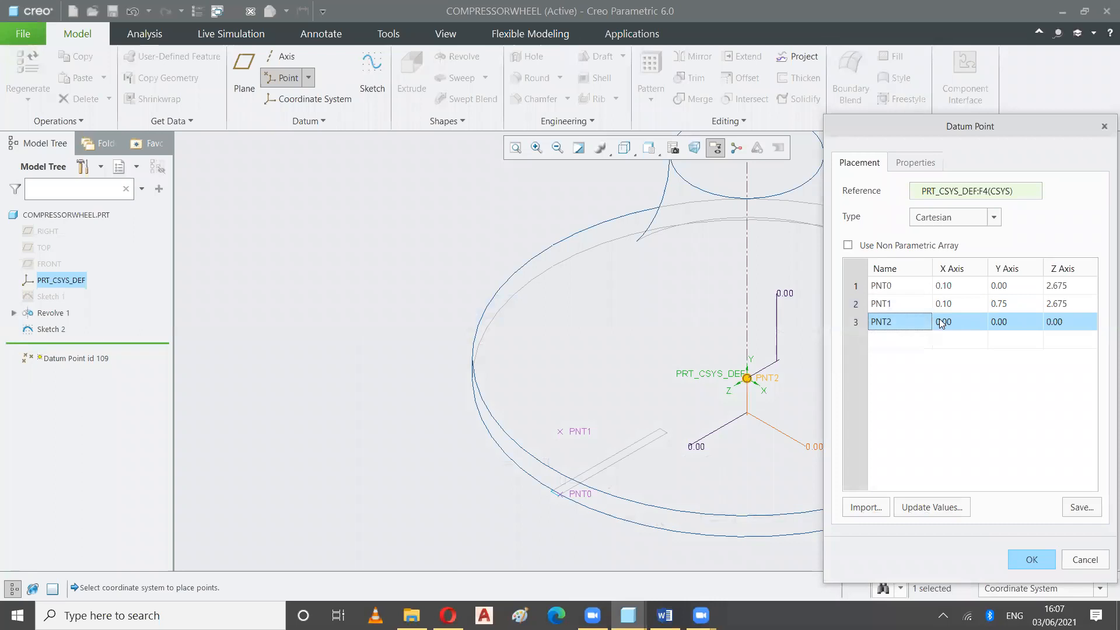
Set the third datum point's coordinates to X -0.125, Y 2.50 and Z 1.75, checking them against the Word instructions.
left_click(955, 322)
type("-.125")
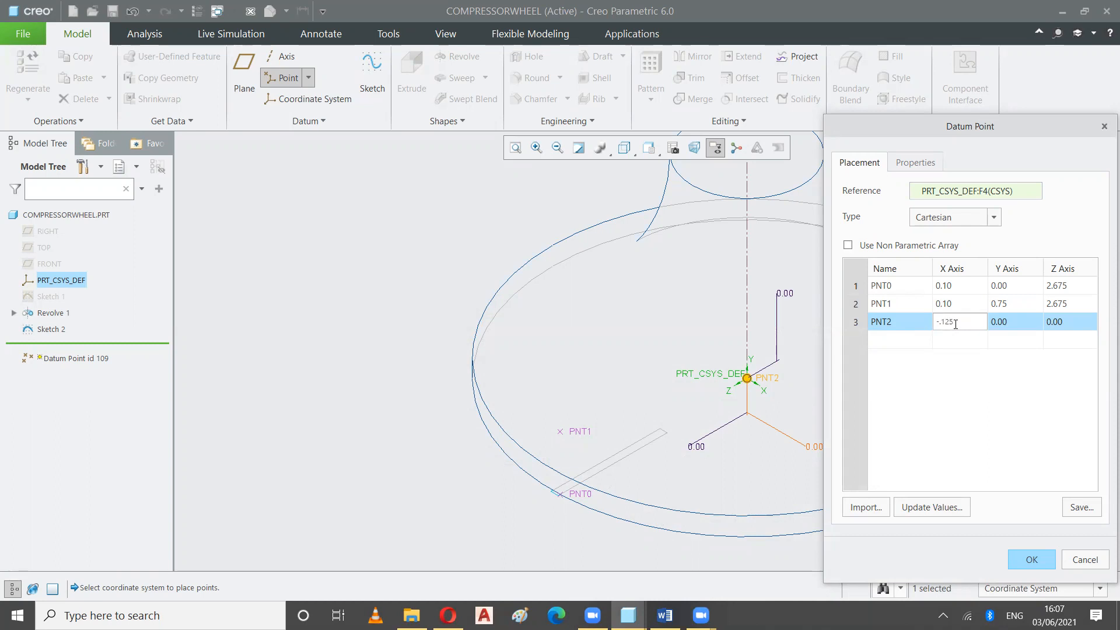
left_click(1019, 322)
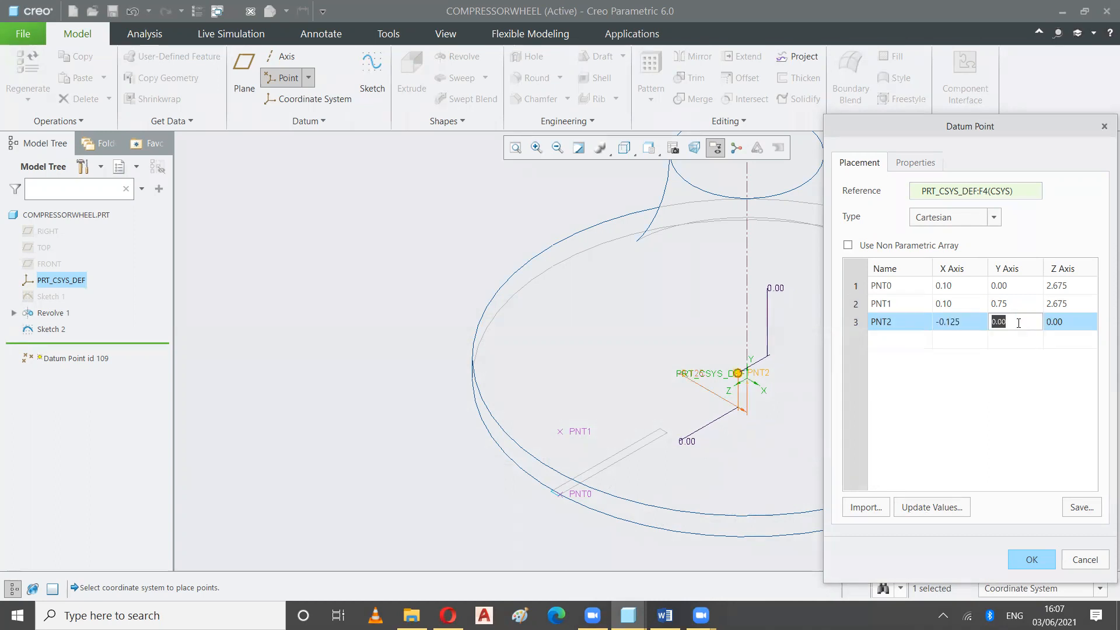
type("2.5")
left_click(664, 615)
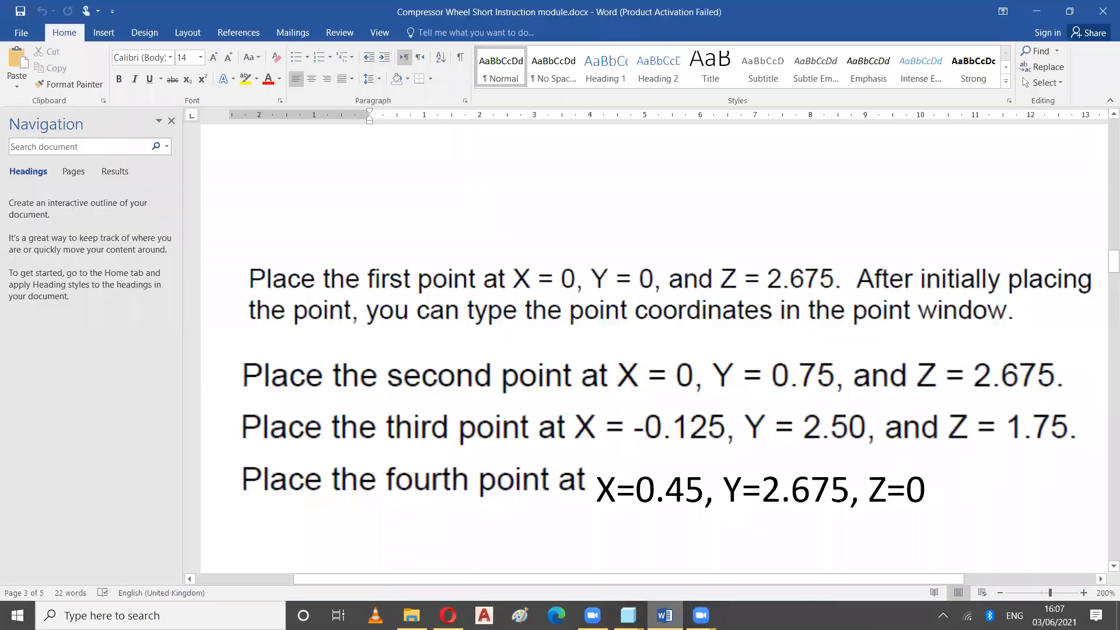
key("alt+Tab")
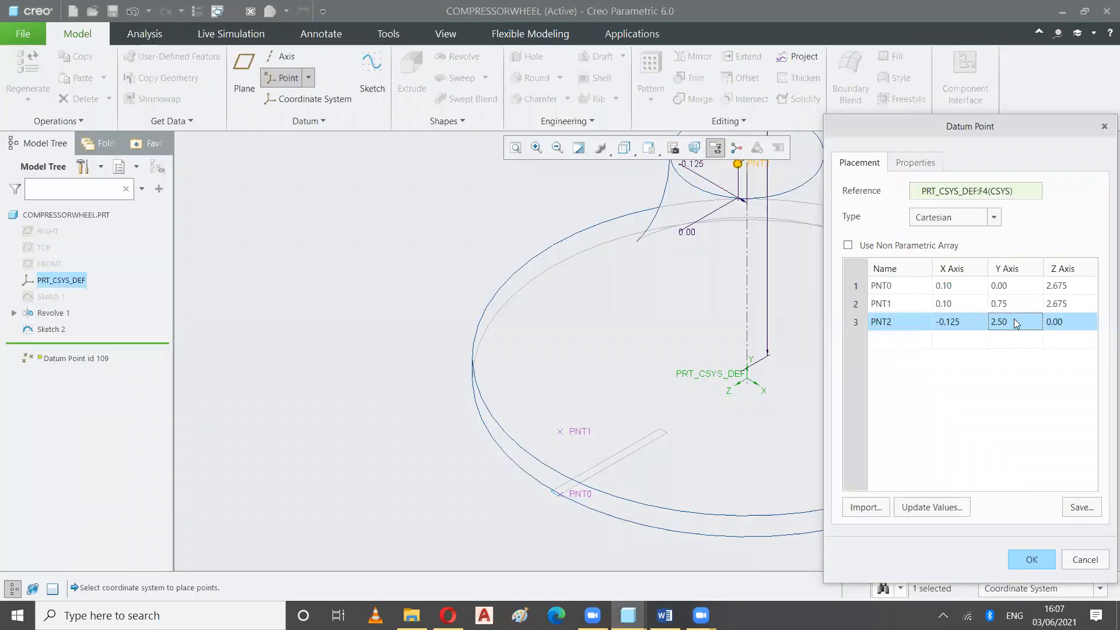
left_click(1055, 327)
type("1.75")
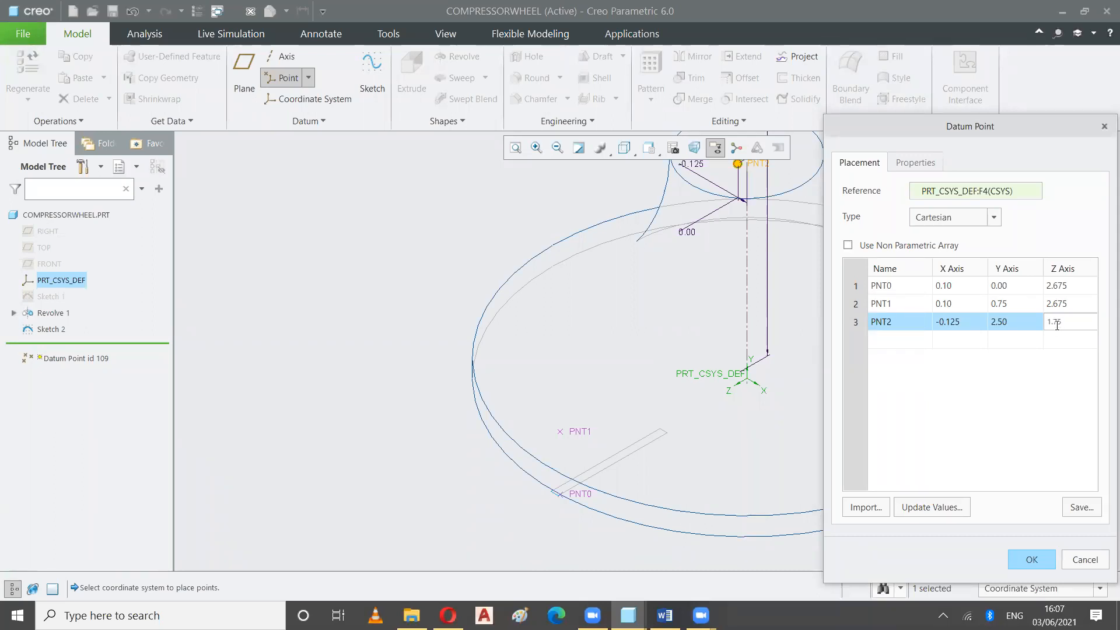
key("Return")
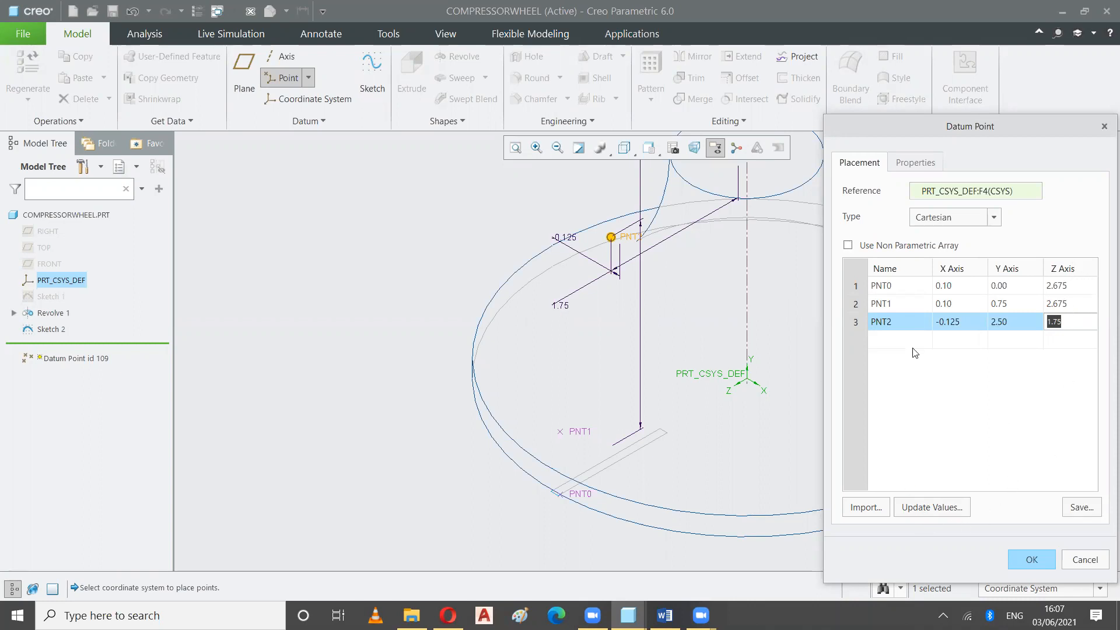
Add a fourth point to the datum point table, check the Word instructions and set its X coordinate to -0.45.
left_click(889, 342)
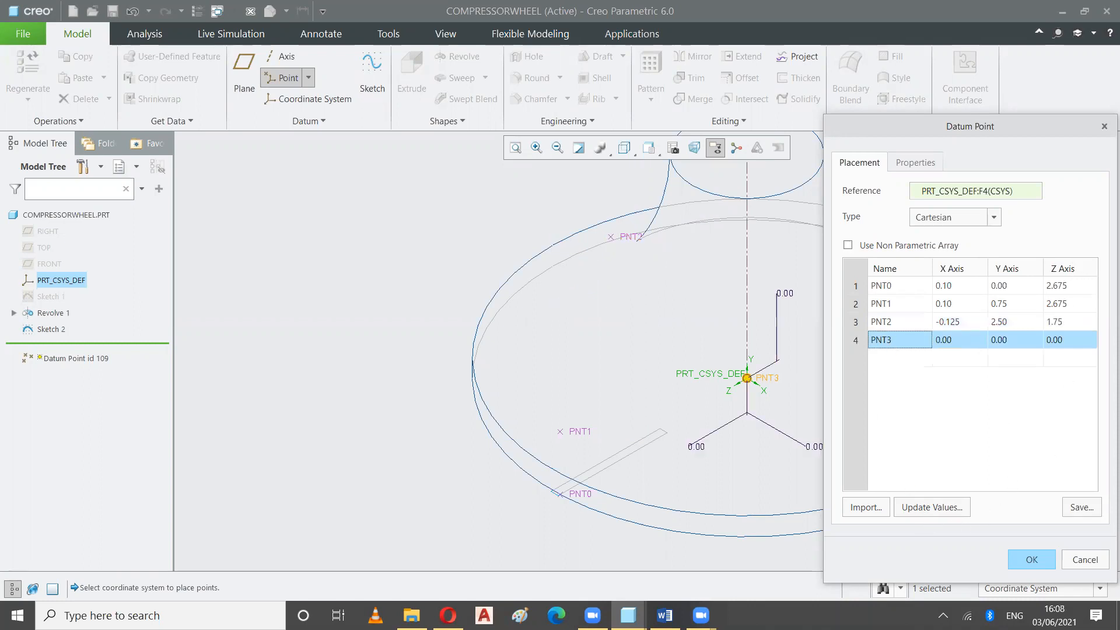
left_click(665, 615)
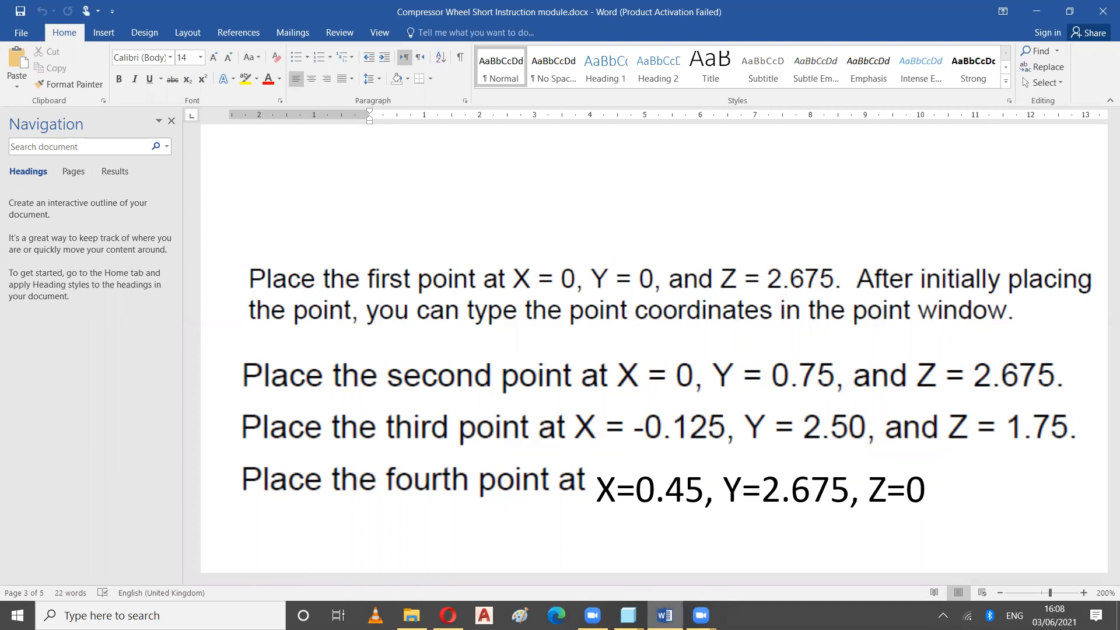
key("alt+Tab")
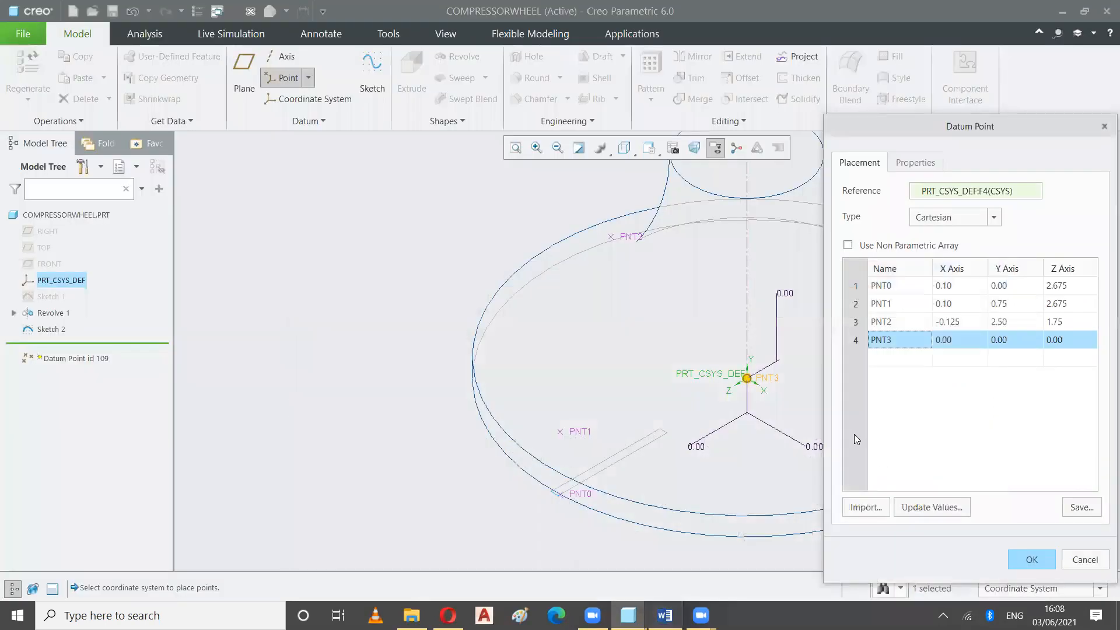
left_click(950, 341)
type("-45")
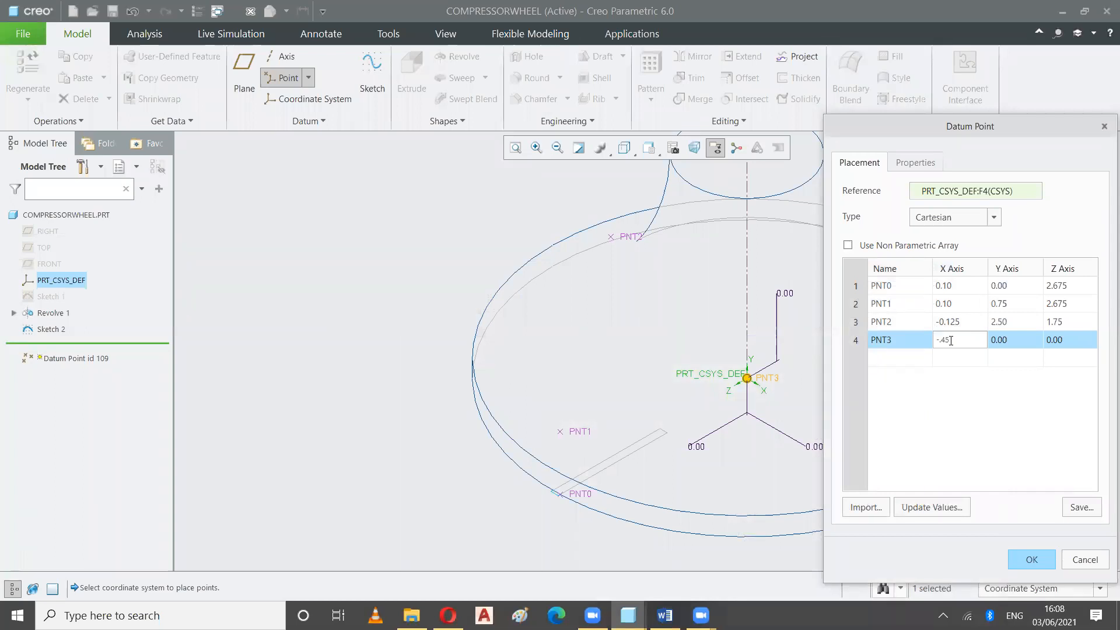
Set the fourth datum point's Y coordinate to 2.675, leave Z at 0.00 and complete the datum point feature.
left_click(1010, 339)
left_click(665, 616)
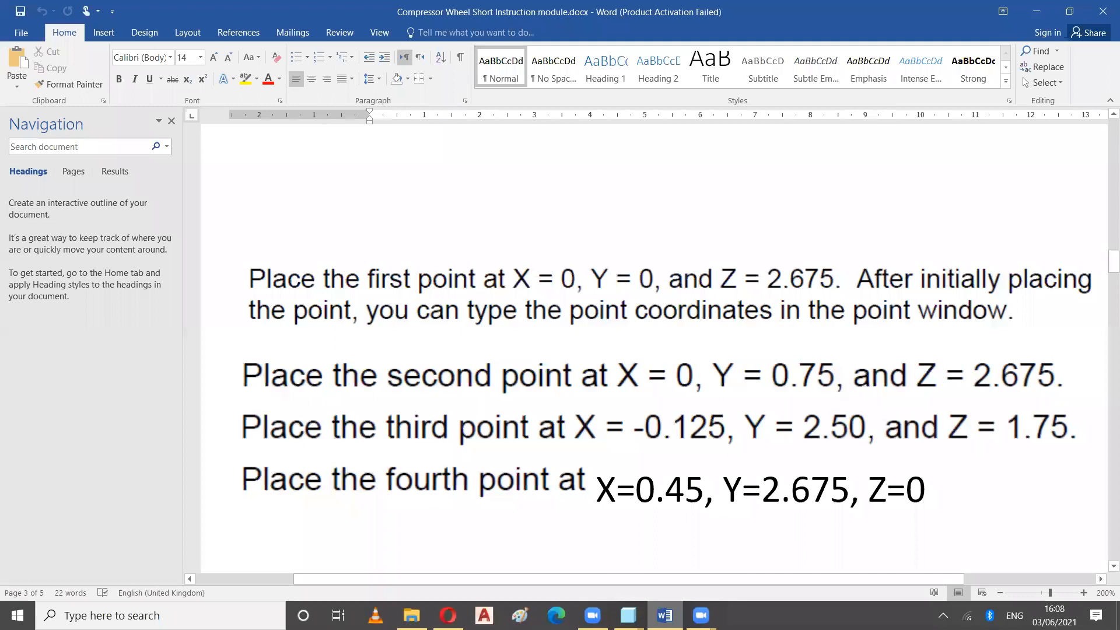
left_click(665, 615)
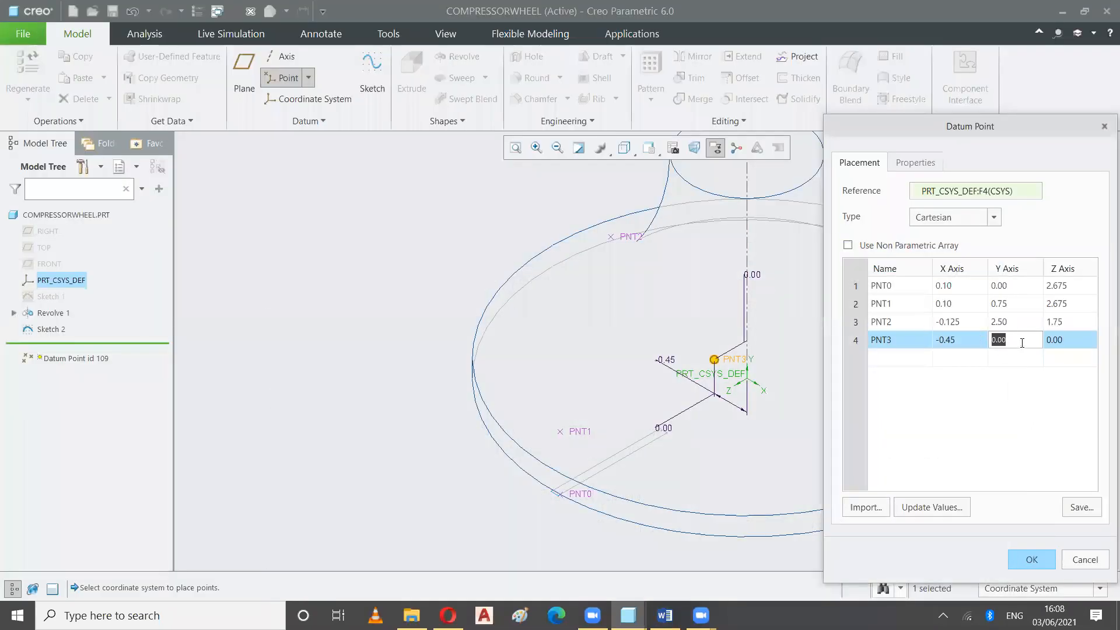
type("2.675")
key("Return")
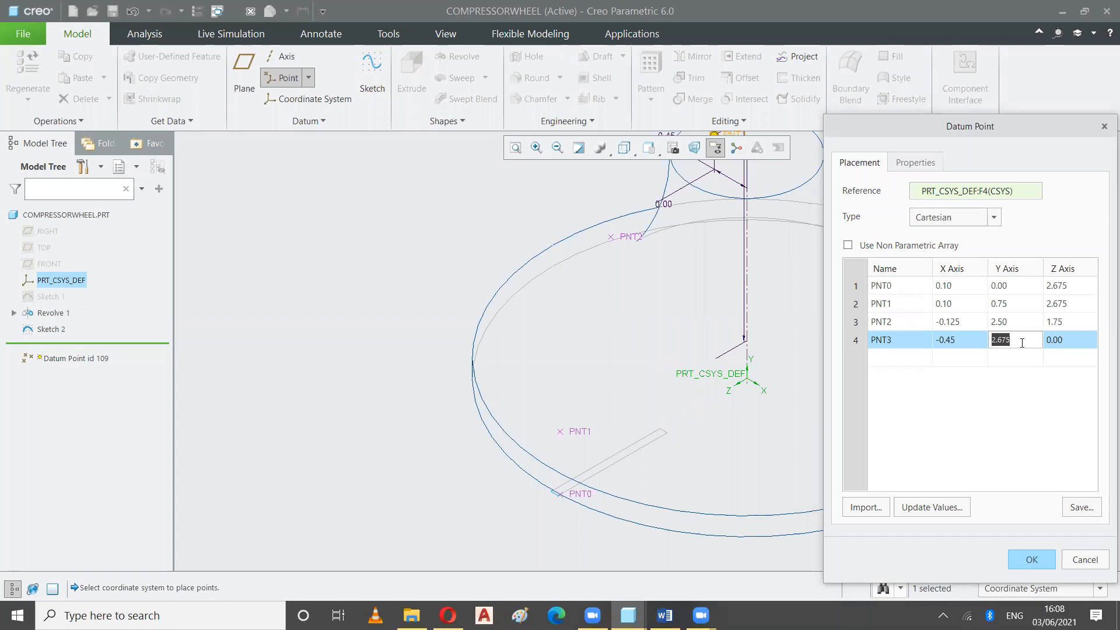
left_click(1058, 340)
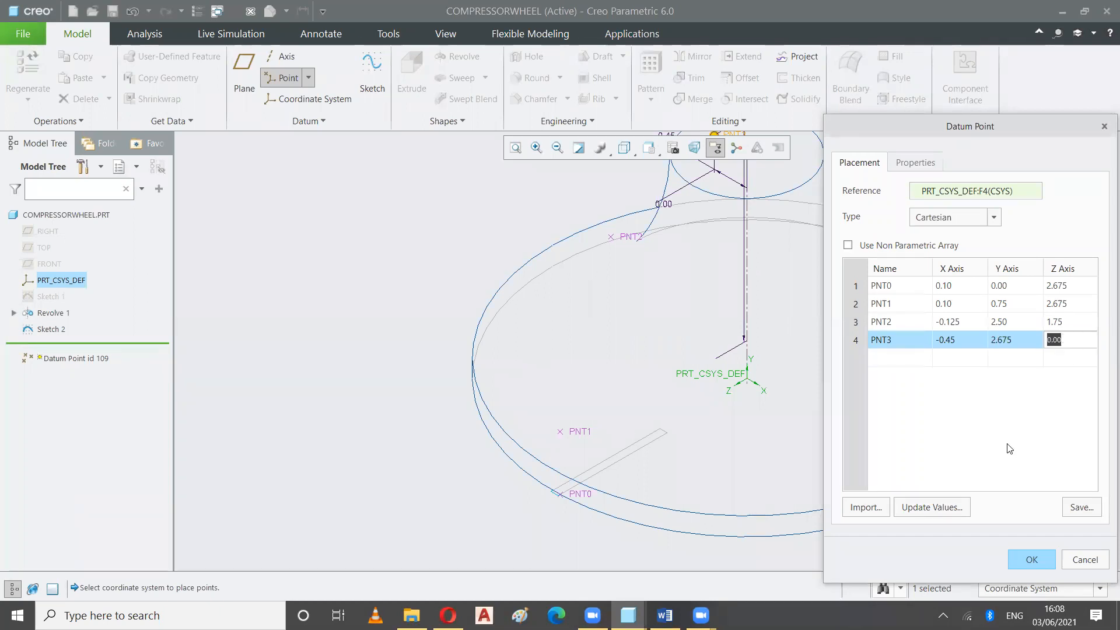
left_click(1022, 560)
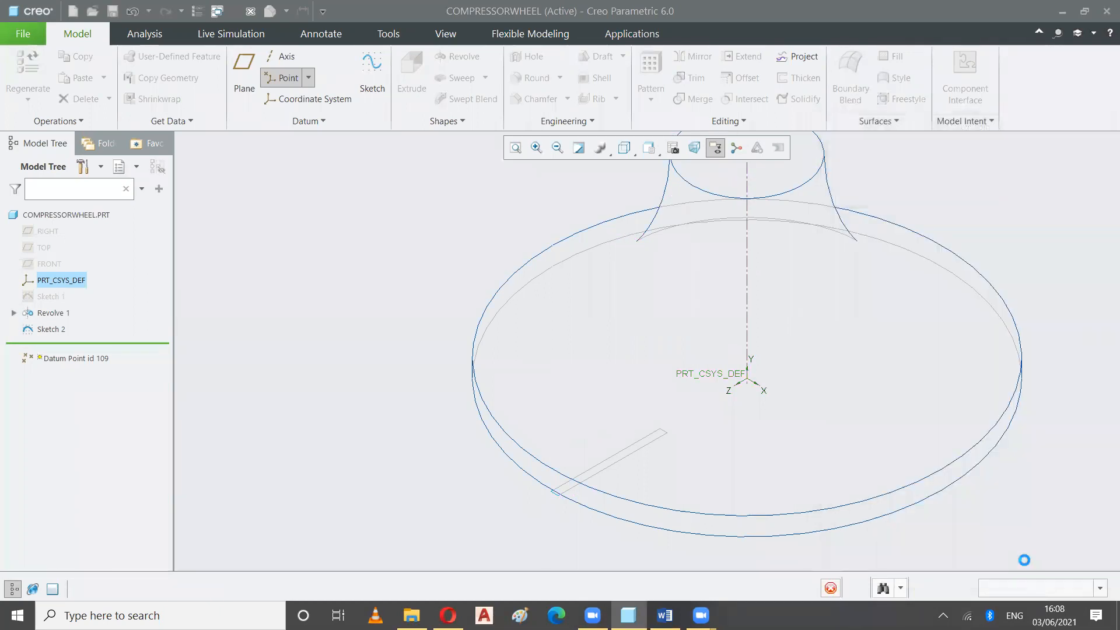
Reopen the datum point feature's definition to review all four points and move its dialog closer to the model.
left_click(515, 147)
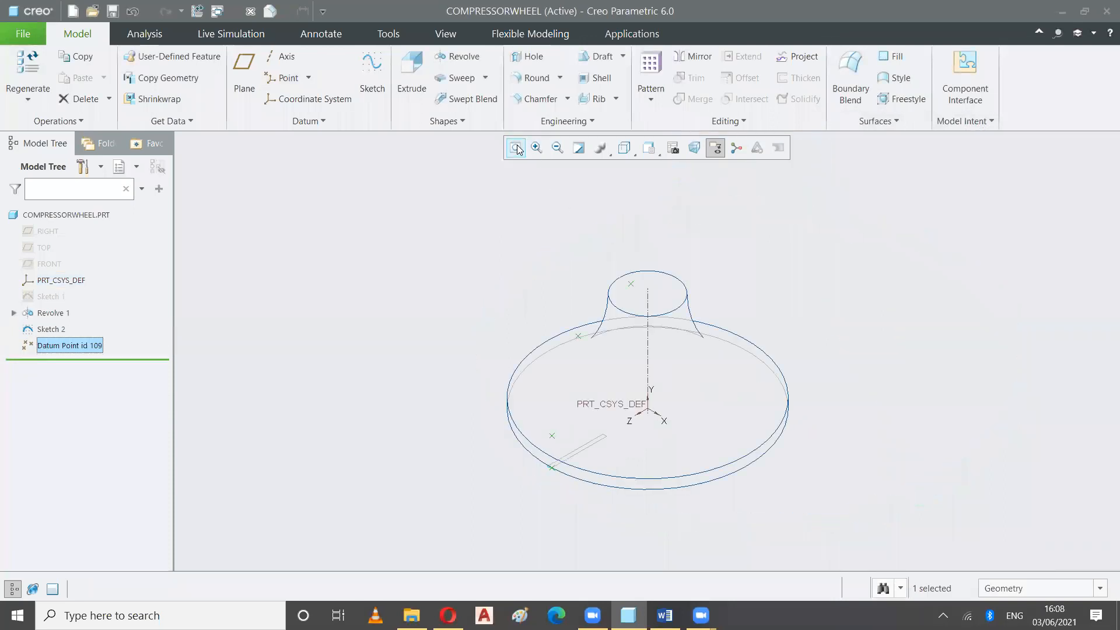
right_click(59, 349)
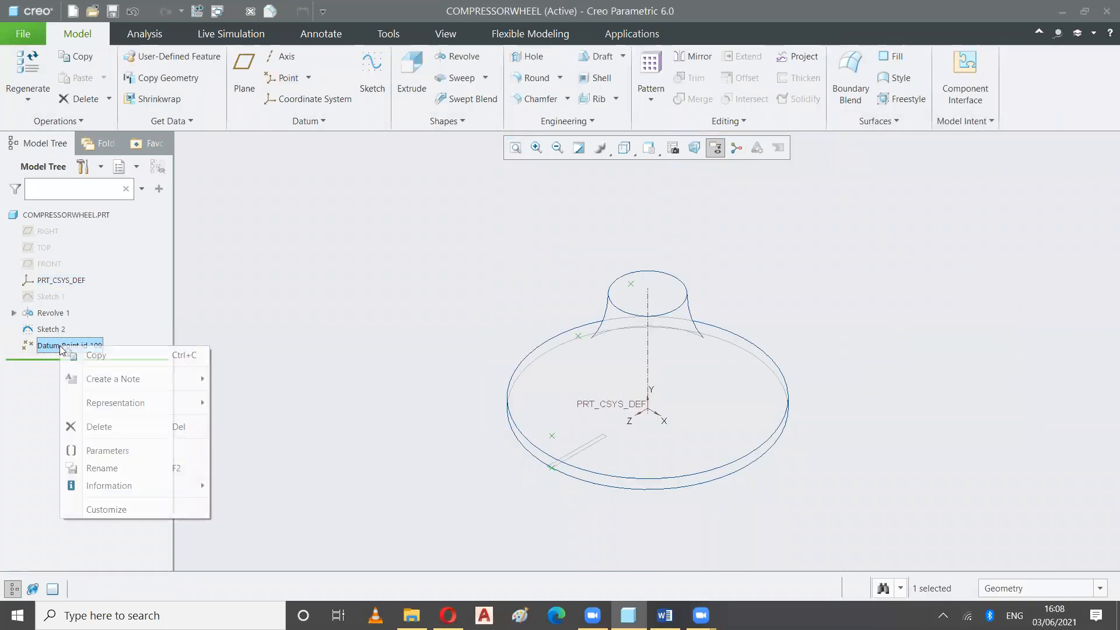
left_click(90, 278)
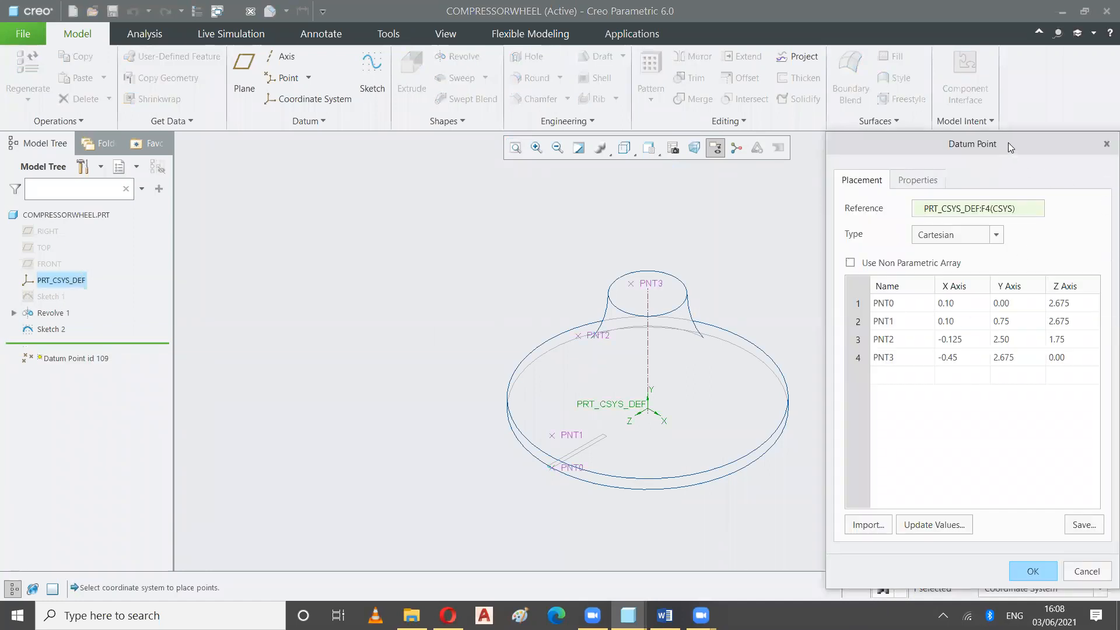
left_click_drag(1008, 142, 914, 118)
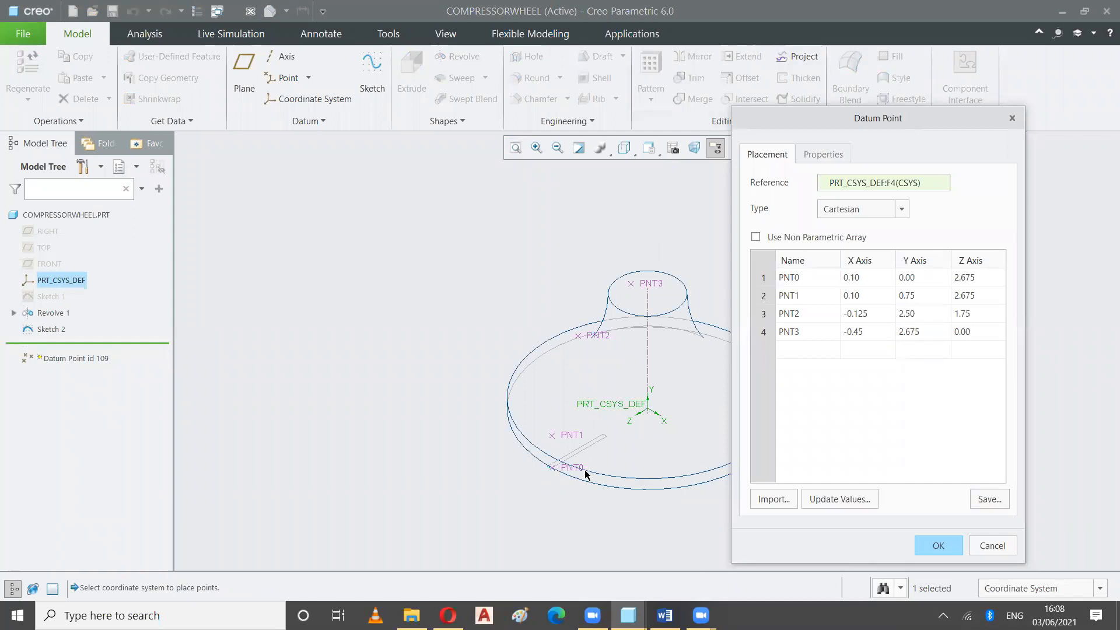
Switch to the WhatsApp chat and send the copied screenshot of the four-point datum table.
key("alt+Tab")
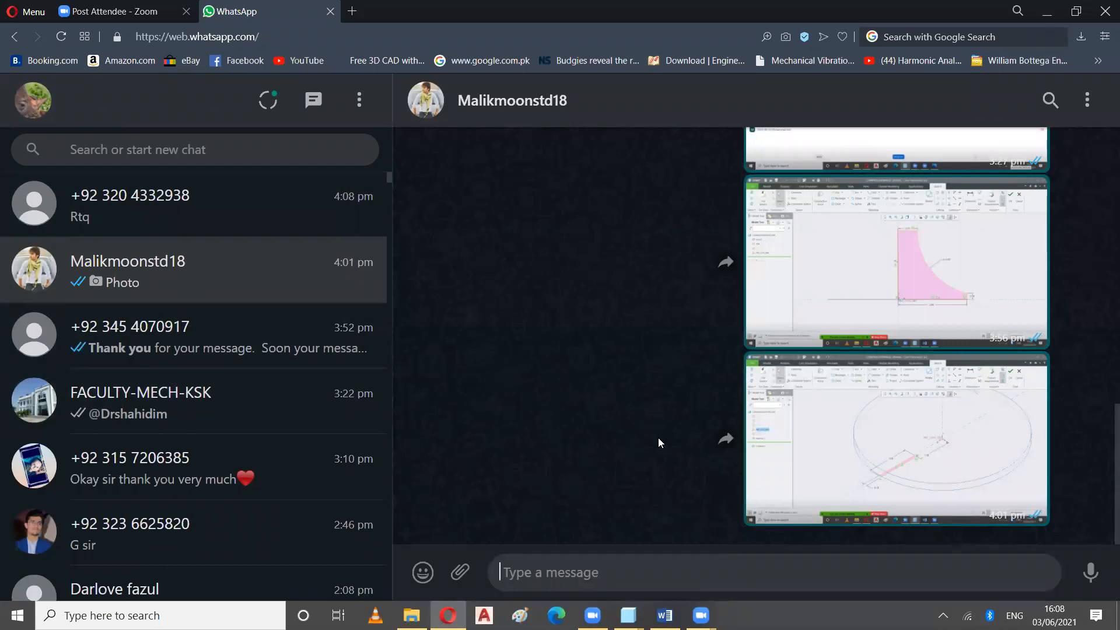
key("ctrl+v")
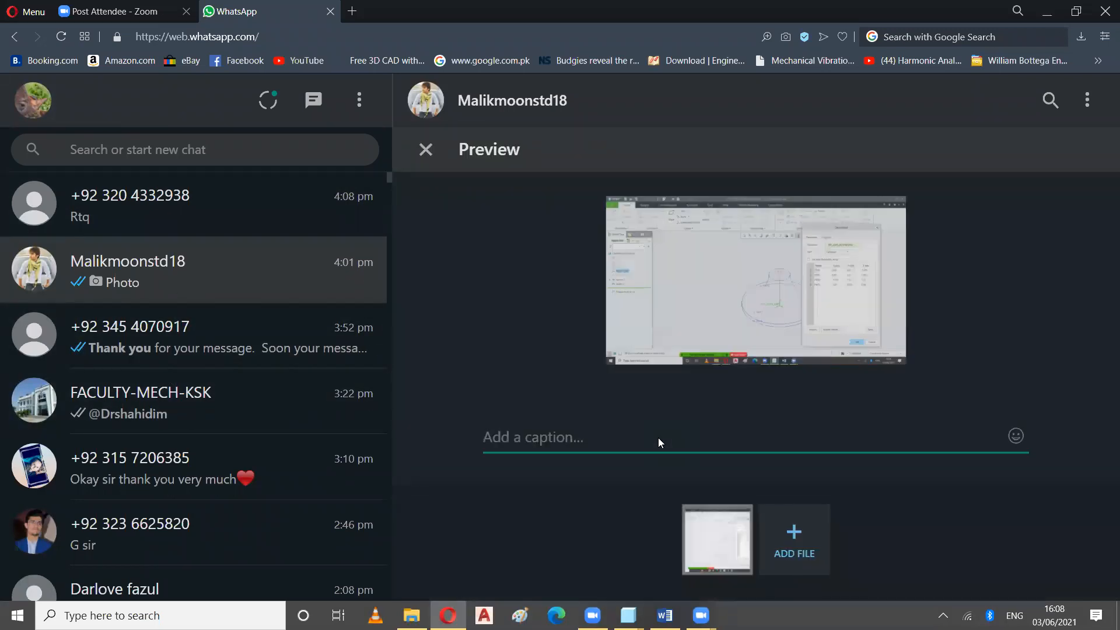
key("Escape")
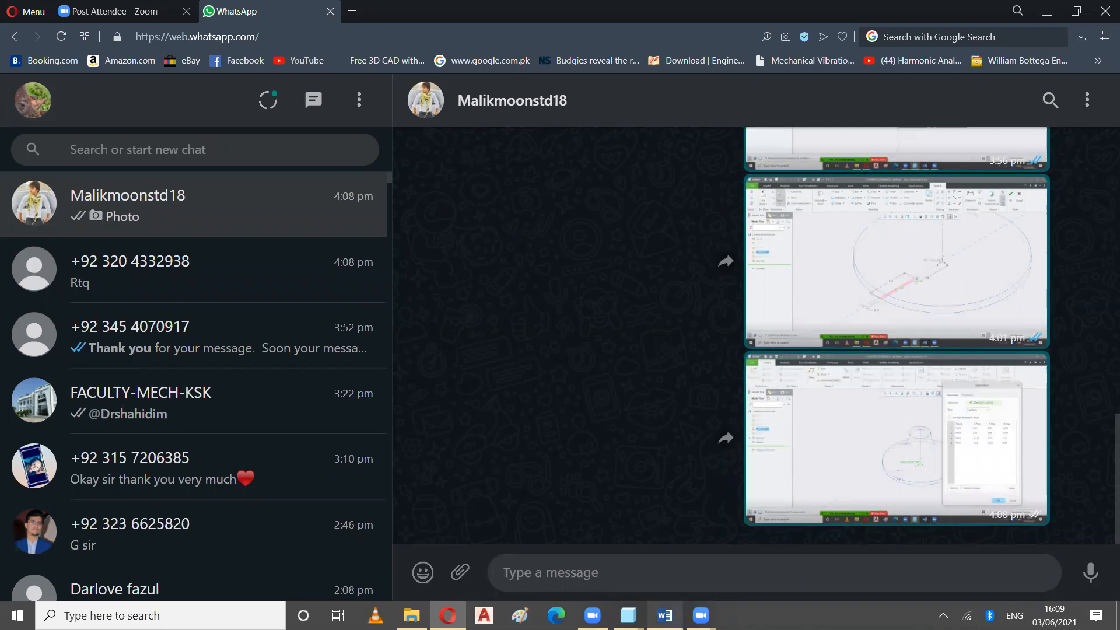
Switch to the Word instructions and look around the fourth point's coordinates for the following content.
left_click(665, 615)
scroll(669, 470, "down", 10)
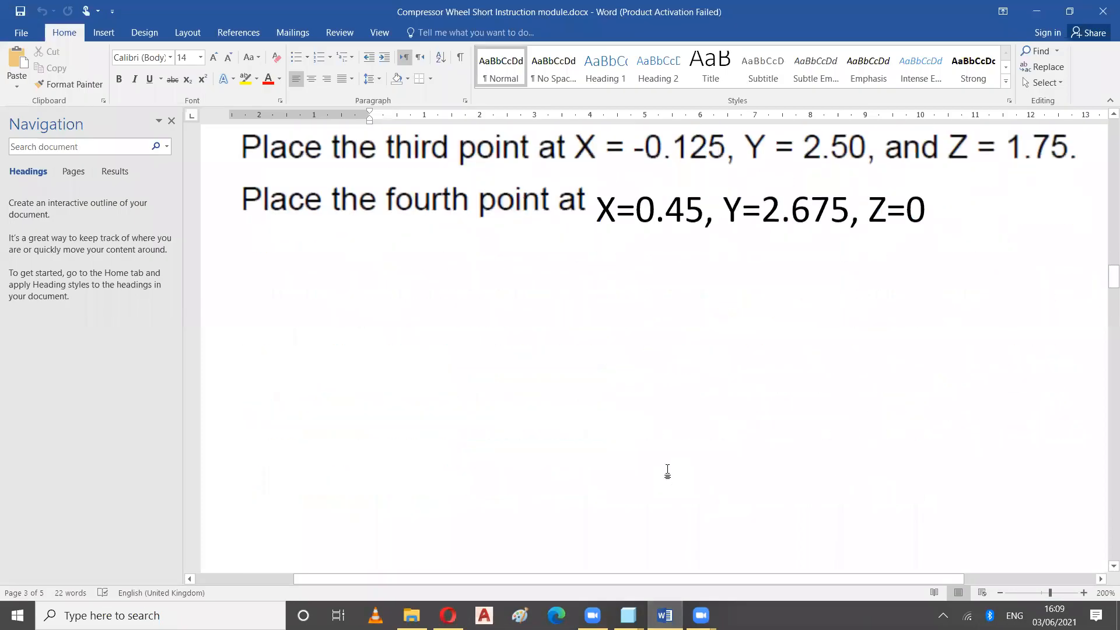
scroll(669, 471, "up", 8)
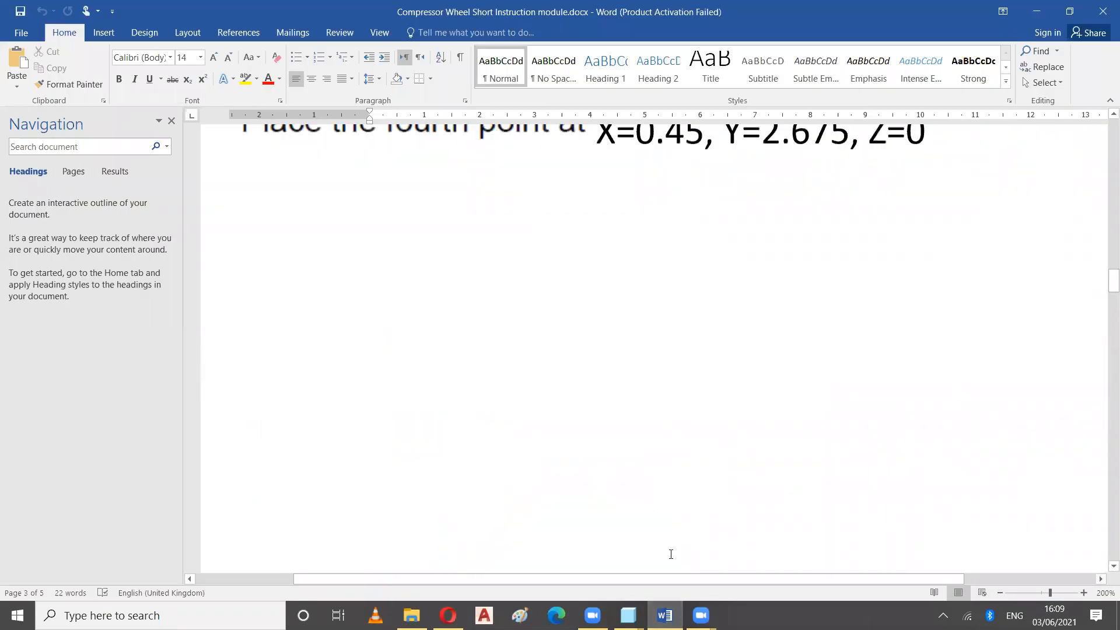
Switch back to Creo Parametric, accept the datum point feature's definition and clear the selection.
left_click(448, 616)
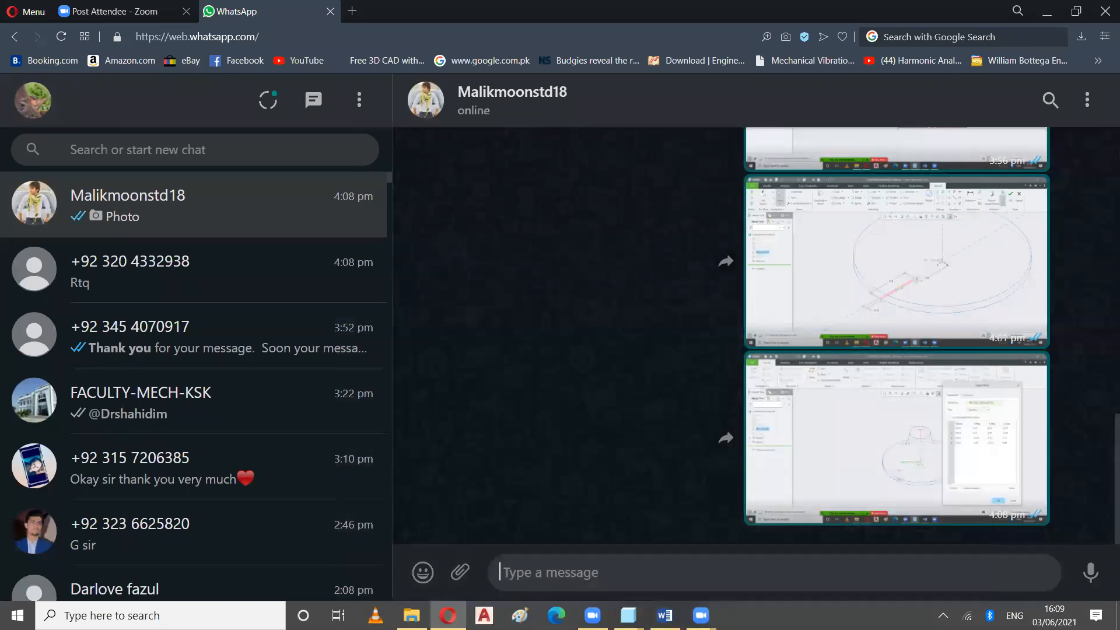
mouse_move(700, 615)
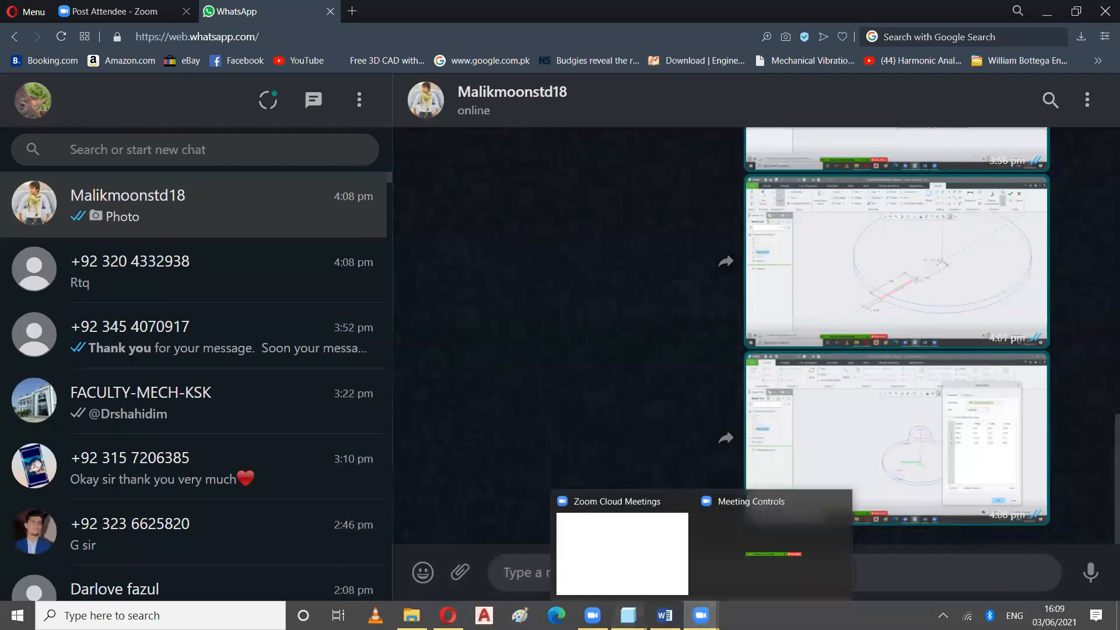
mouse_move(628, 615)
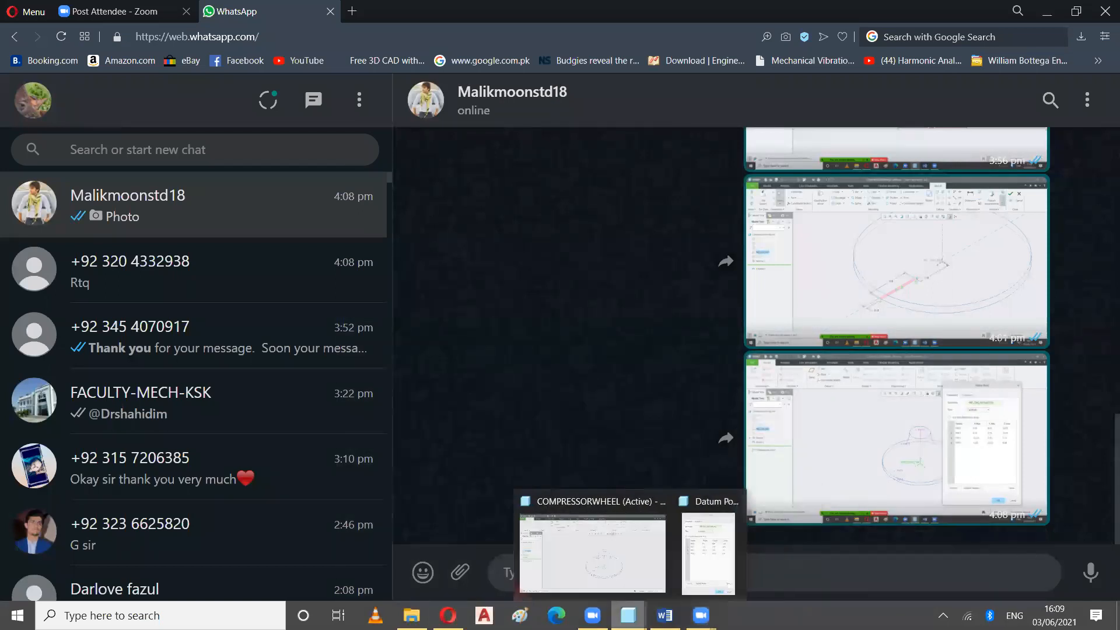
left_click(724, 547)
left_click(932, 544)
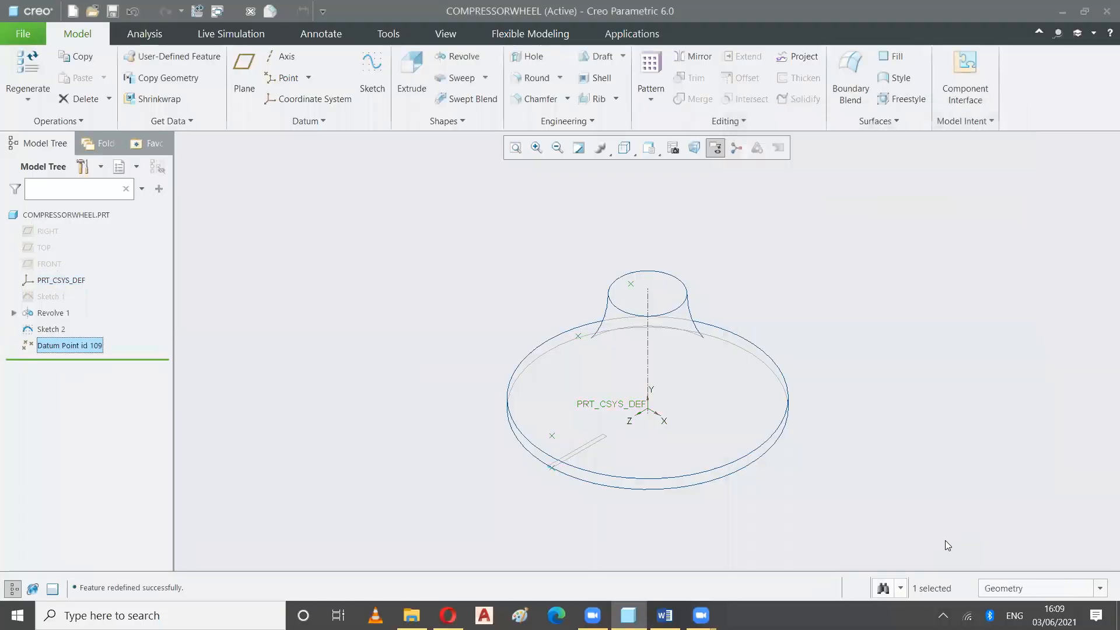
left_click(467, 269)
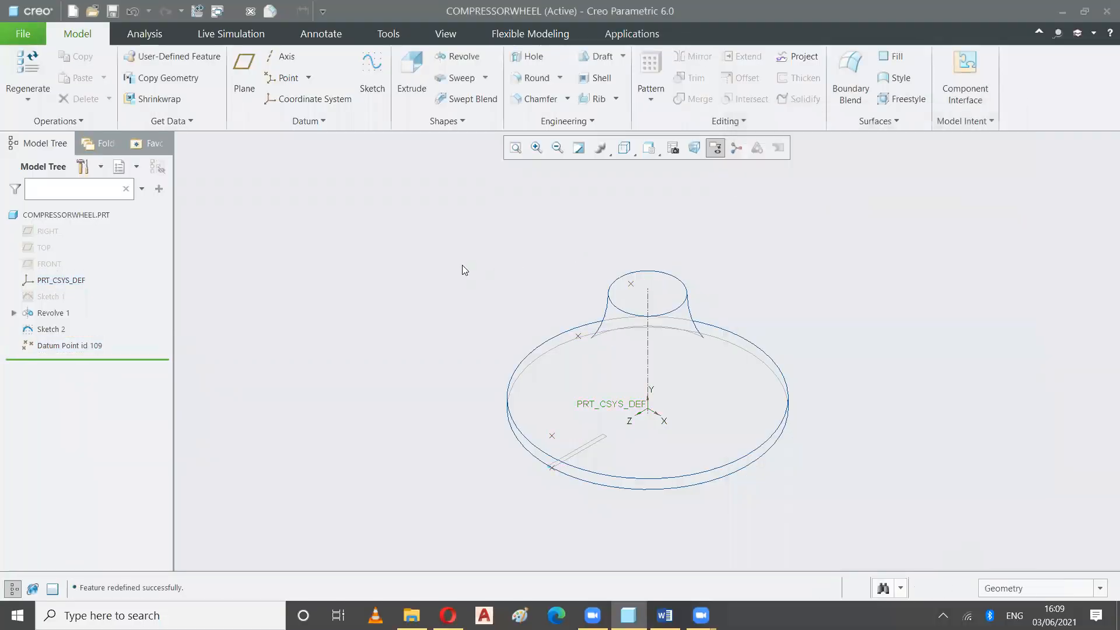
Start a Curve through Points and run it through the four datum points in order, from the disc's rim to the hub's top.
left_click(320, 126)
mouse_move(386, 145)
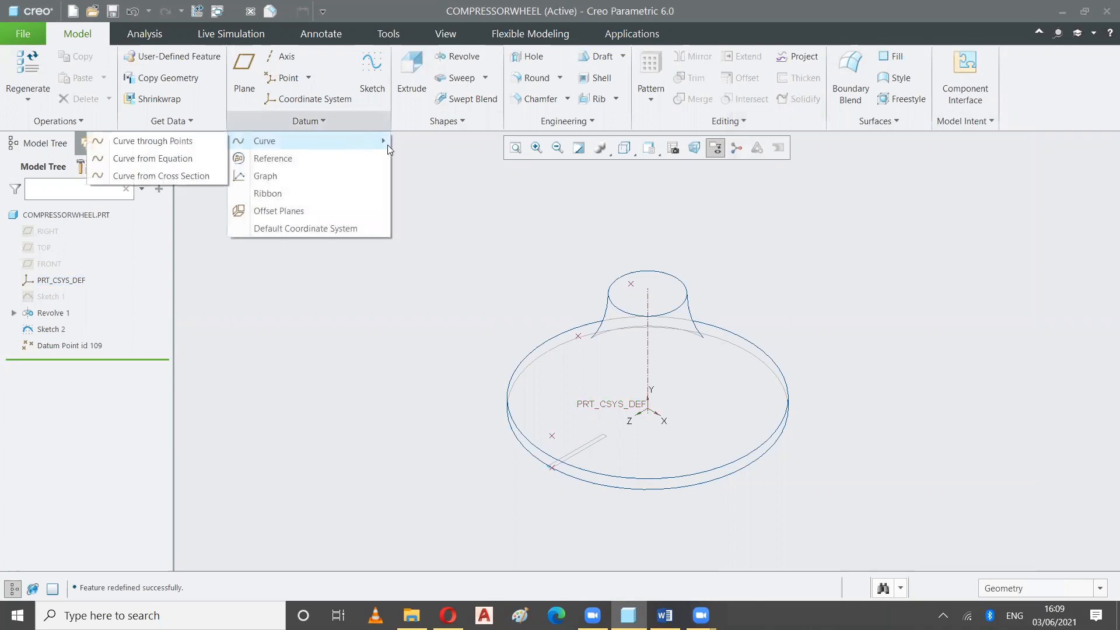
left_click(194, 145)
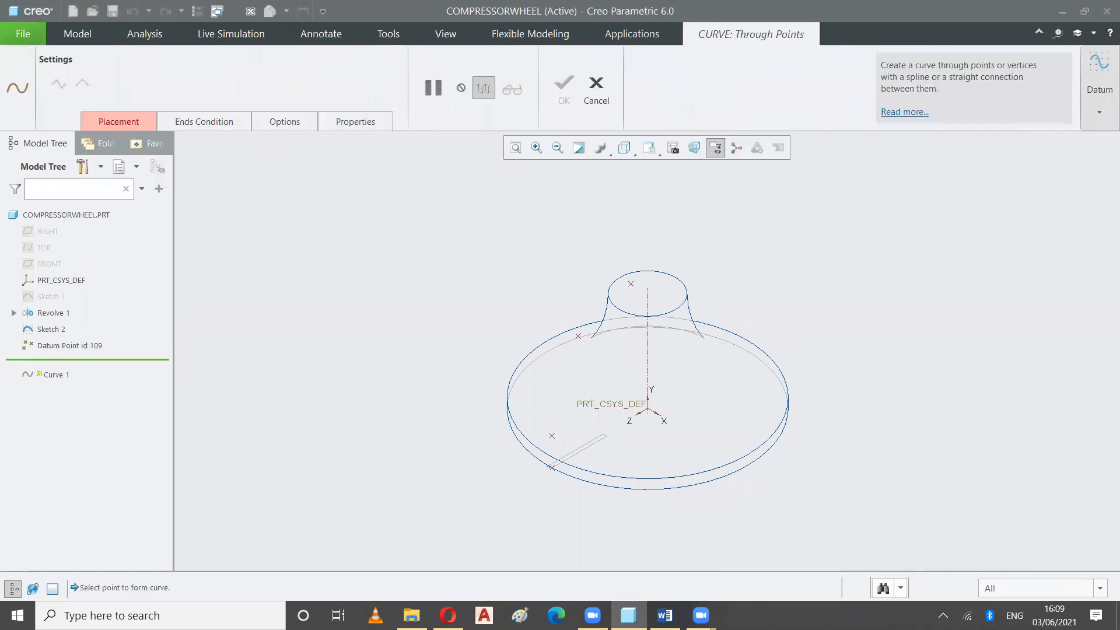
left_click(551, 468)
left_click(576, 333)
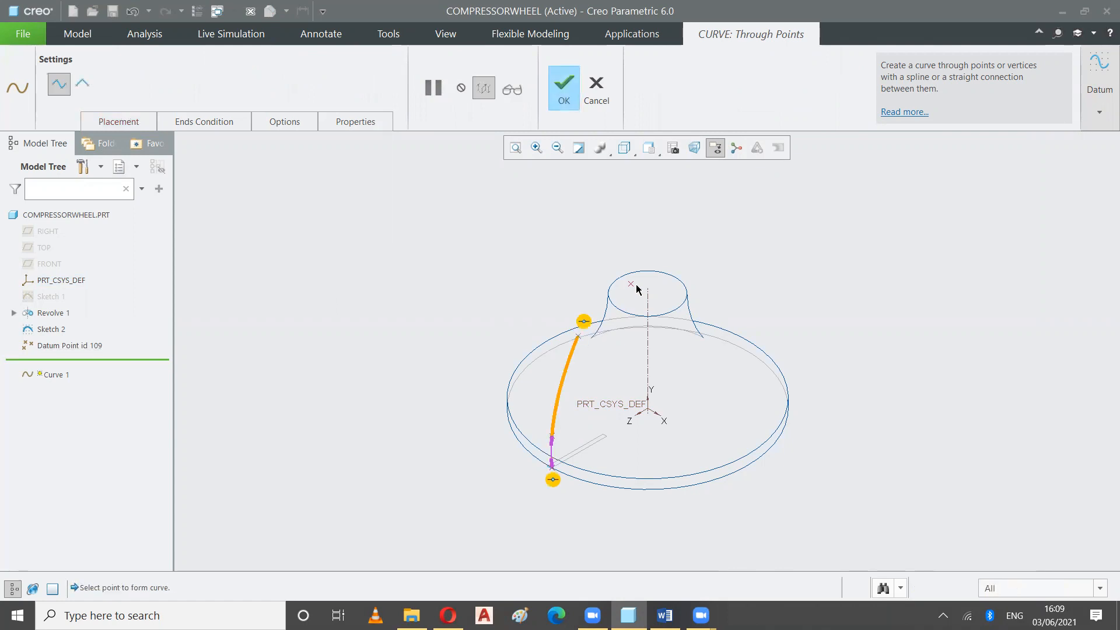
left_click(631, 284)
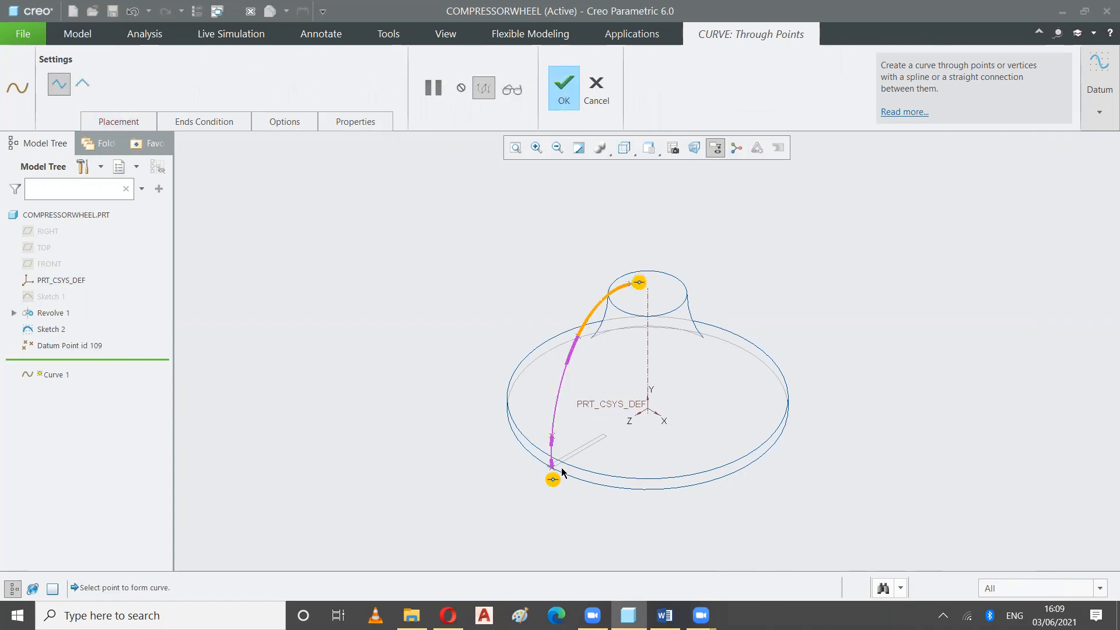
Check the curve preview in the TOP and RIGHT views, review its placement points and complete the curve.
left_click(657, 155)
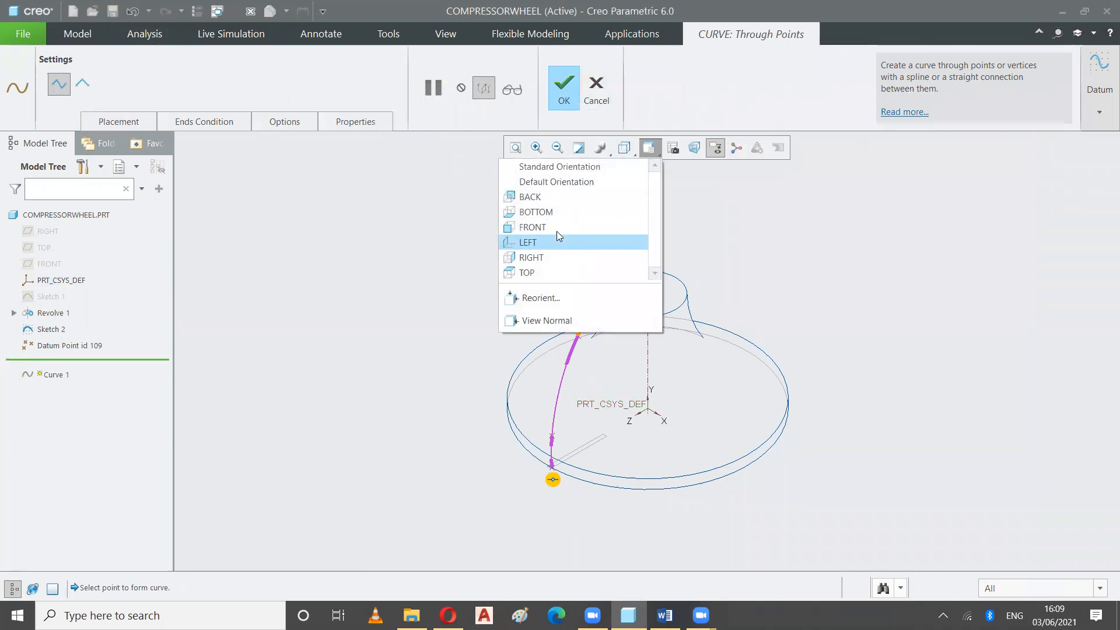
left_click(549, 274)
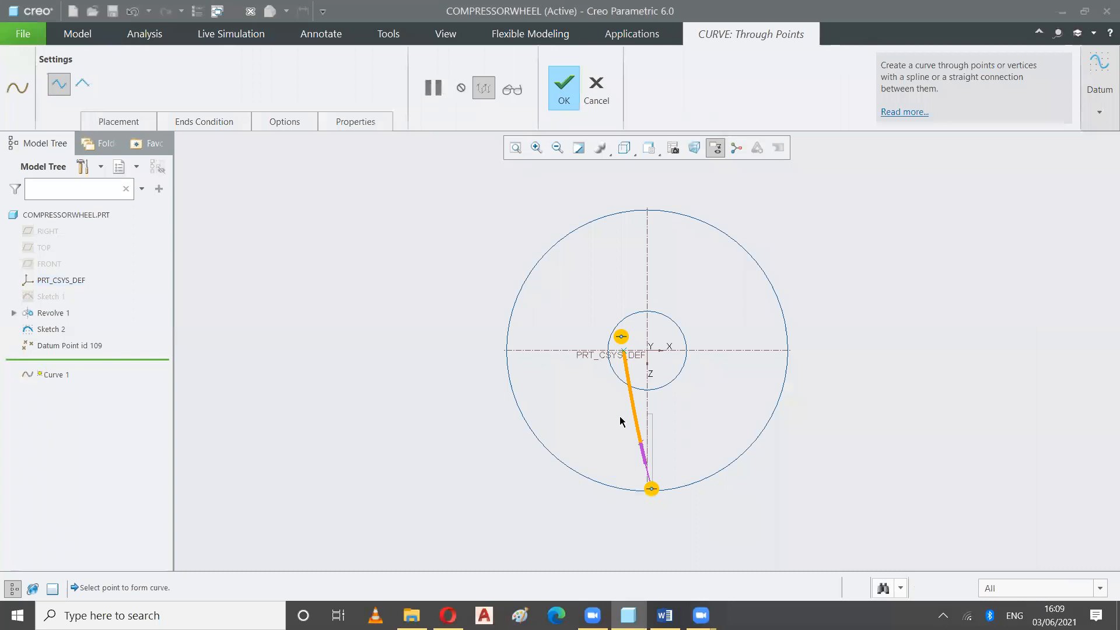
left_click(649, 151)
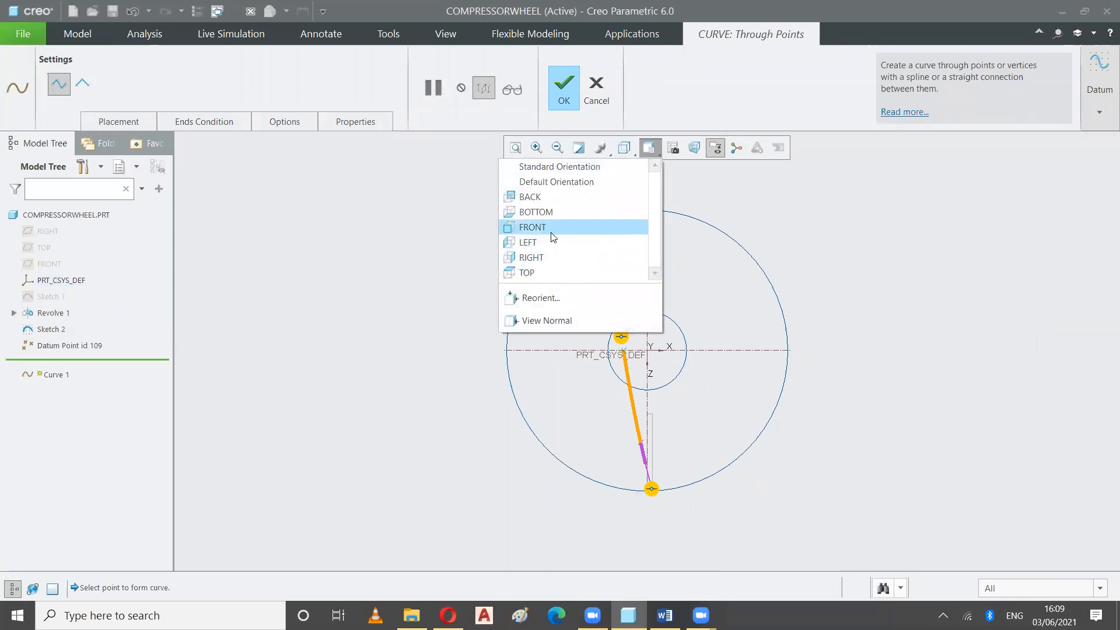
left_click(552, 257)
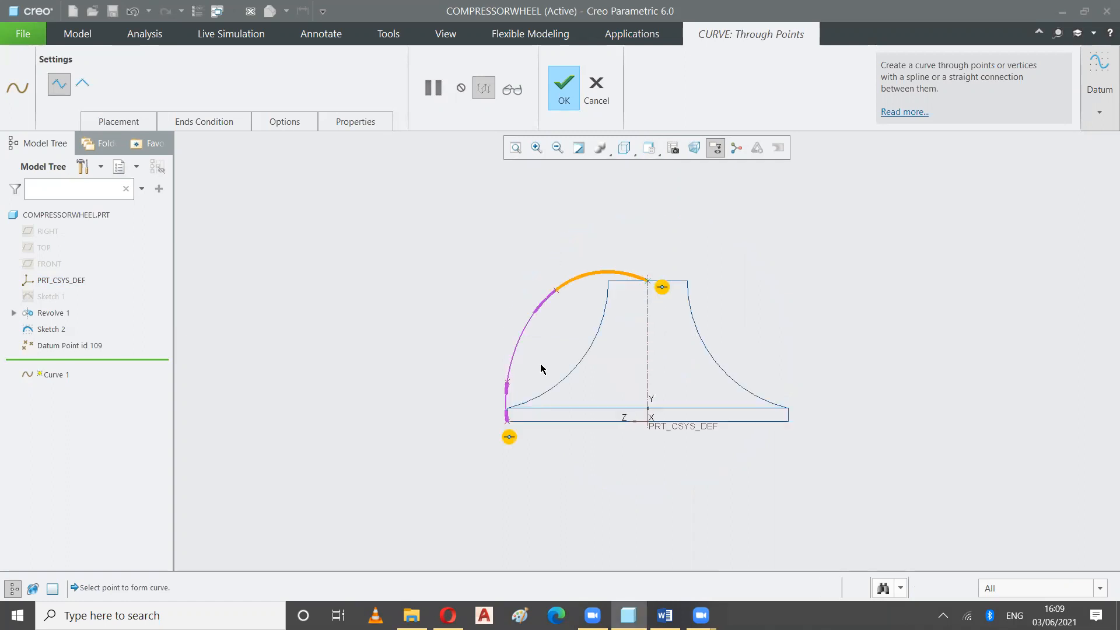
left_click(628, 150)
left_click(627, 169)
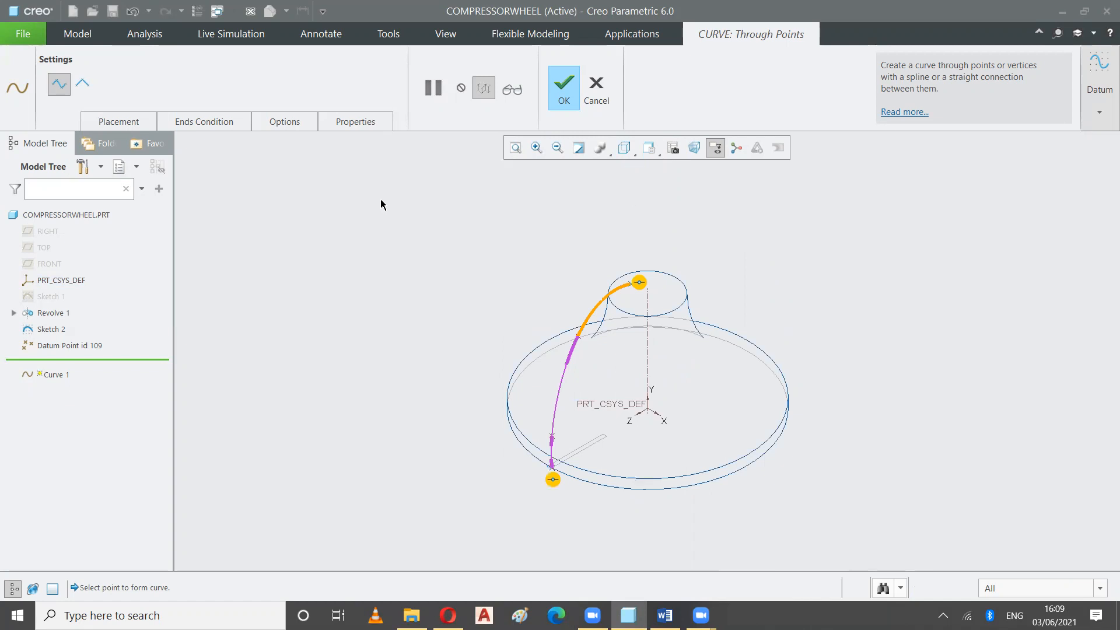
left_click(119, 124)
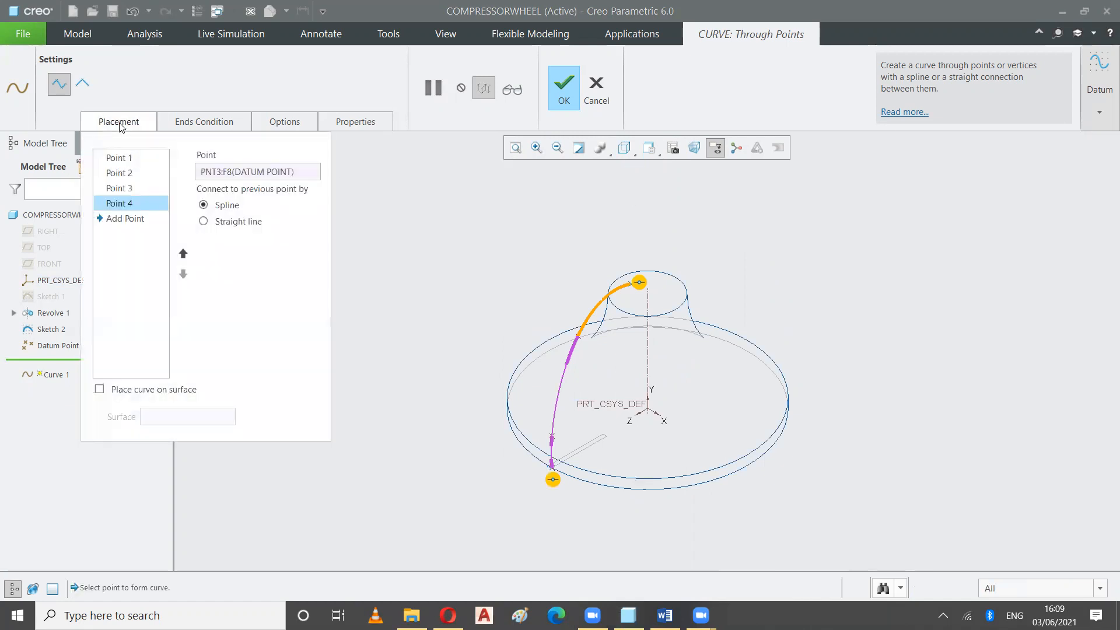
left_click(564, 96)
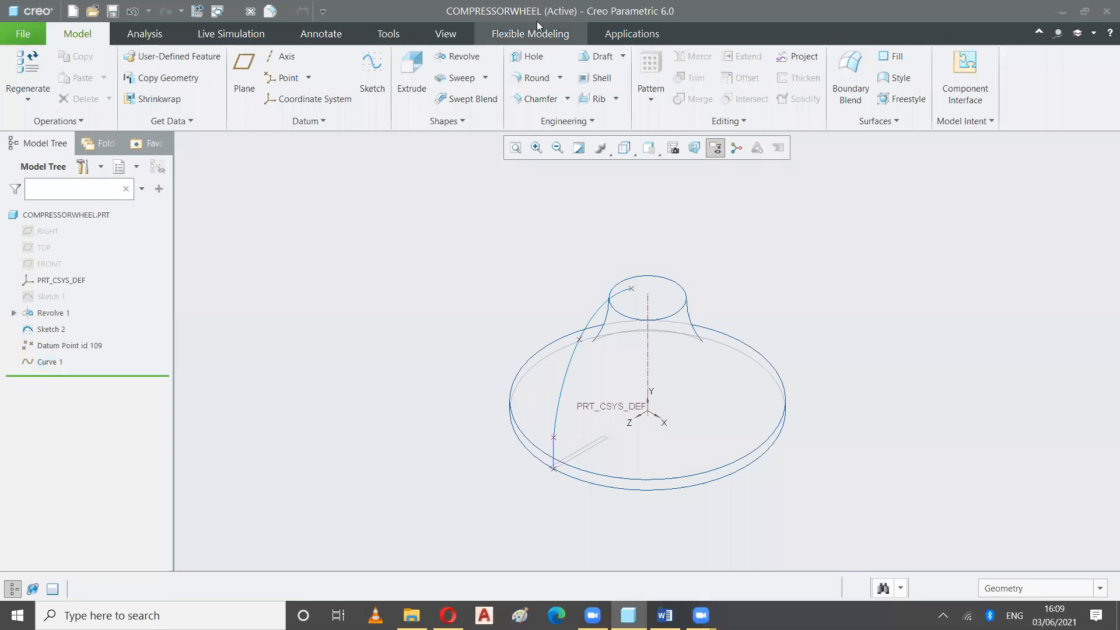
Start a solid Sweep with the curve through the datum points as its origin trajectory and open its references.
left_click(486, 79)
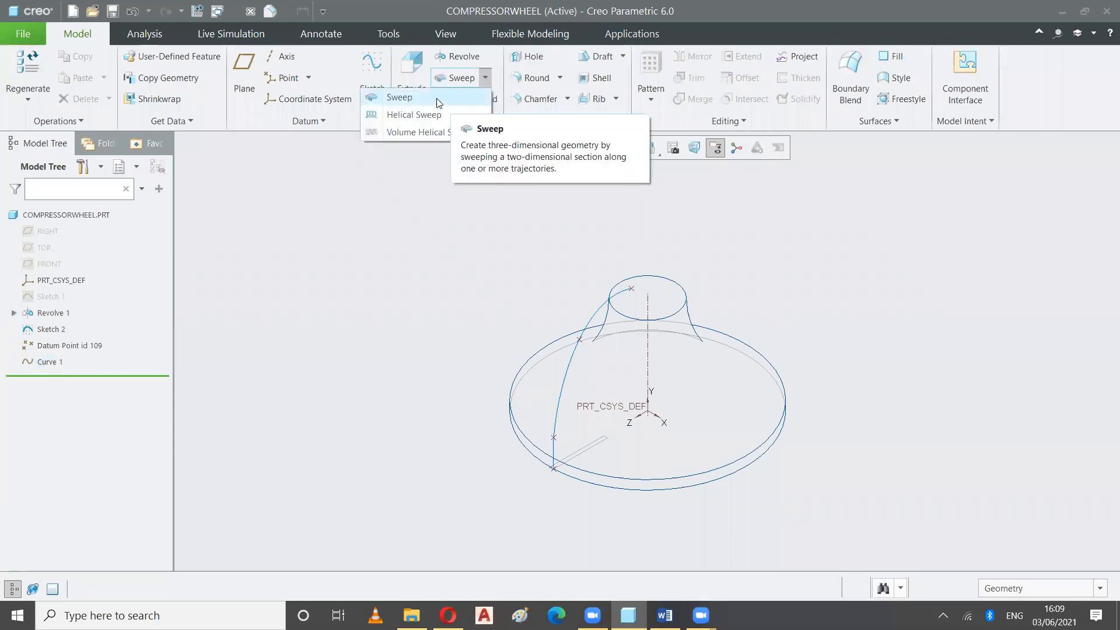
left_click(394, 95)
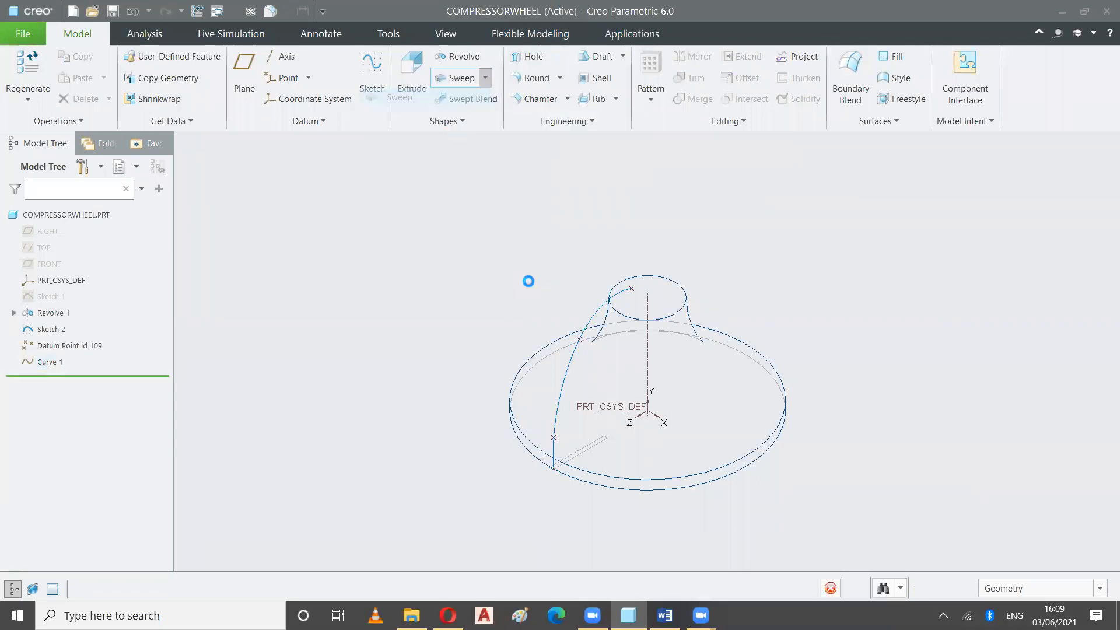
left_click(586, 325)
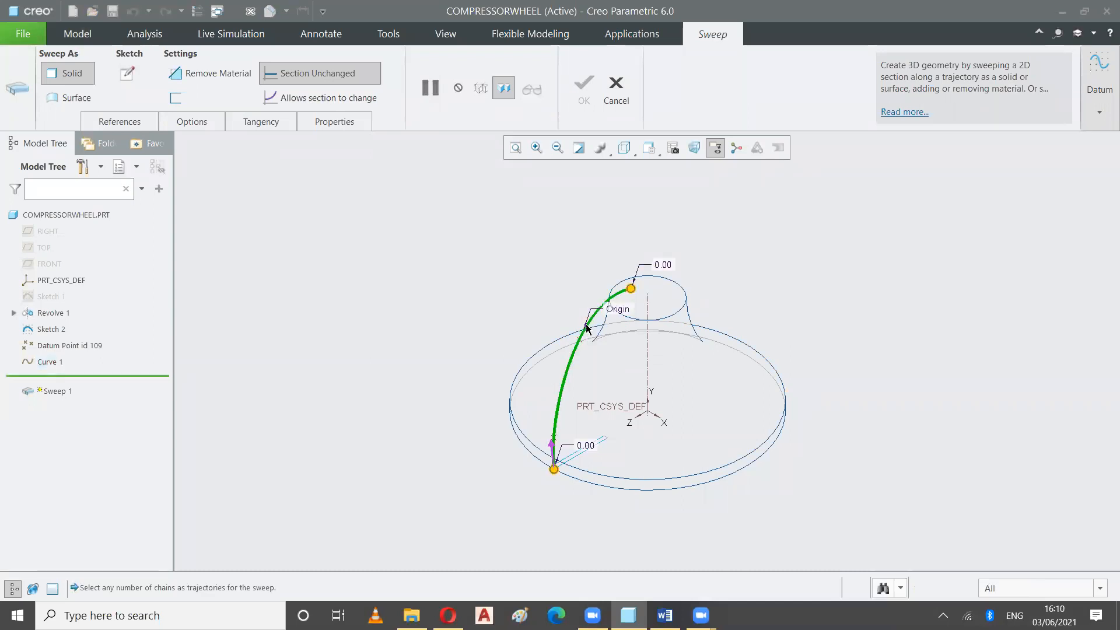
left_click(124, 127)
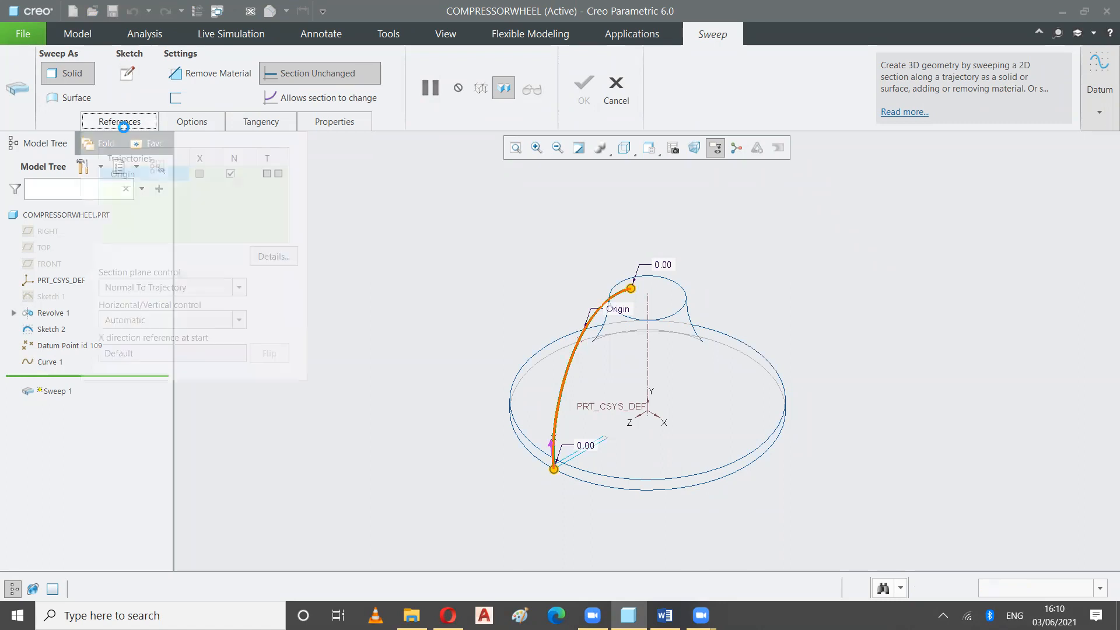
Sketch the sweep section by projecting the narrow rectangle of Sketch 2 with the Loop option, and finish the sketch.
left_click(127, 74)
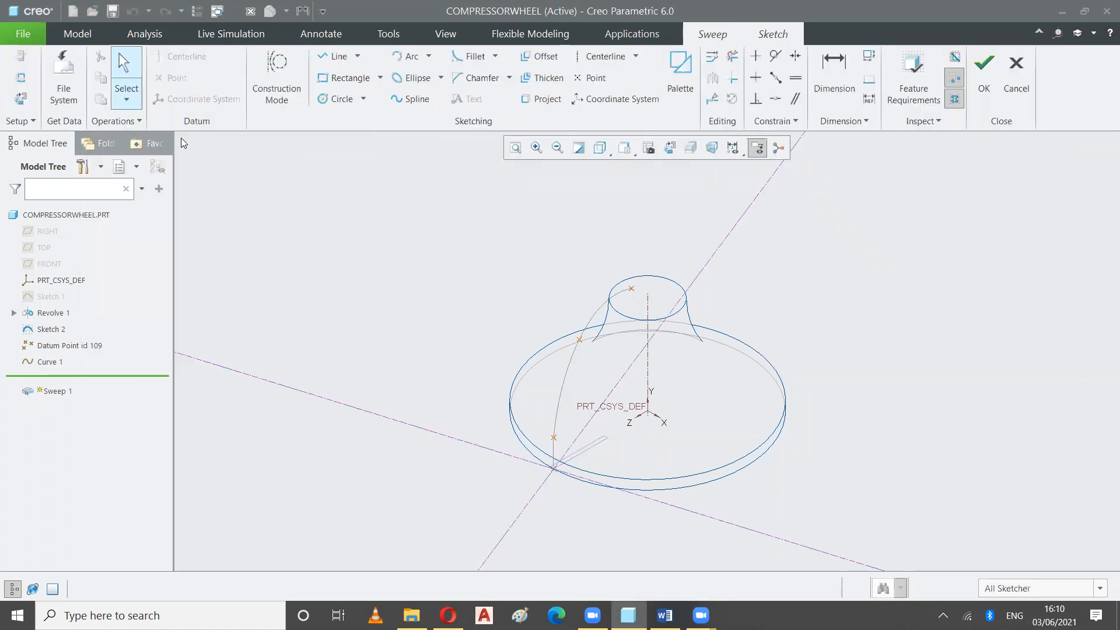
scroll(609, 461, "up", 3)
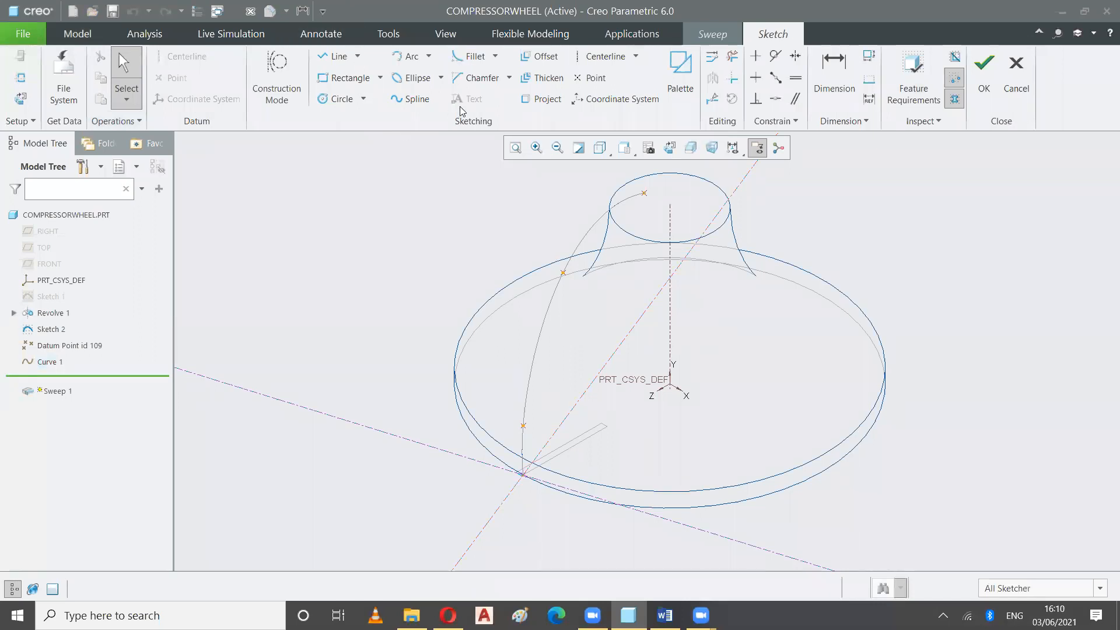
left_click(550, 103)
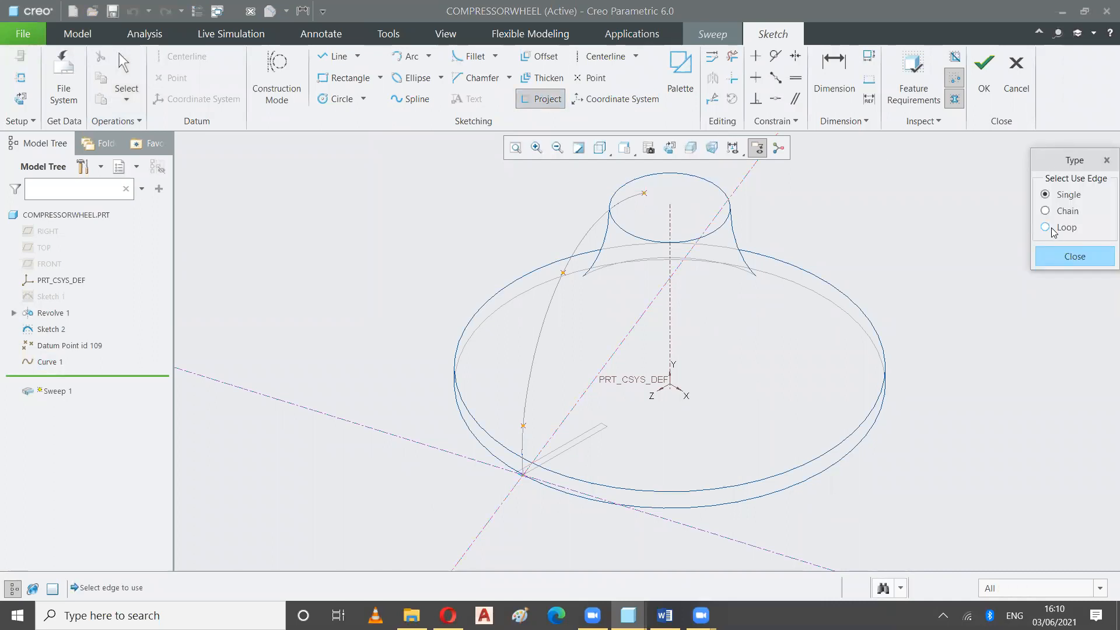
left_click(1047, 227)
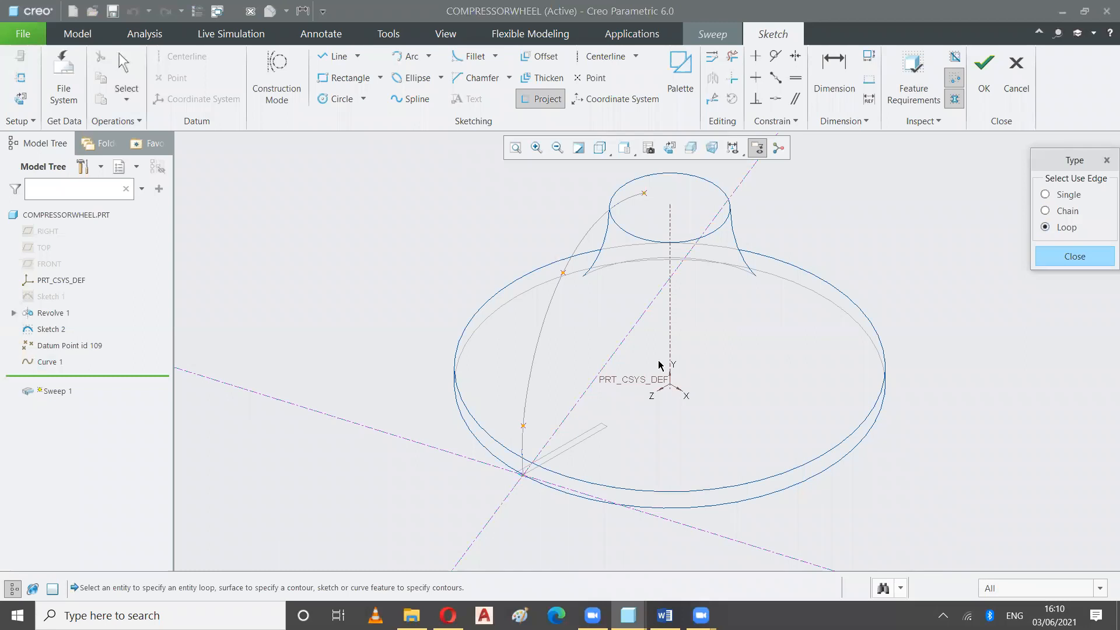
left_click(592, 440)
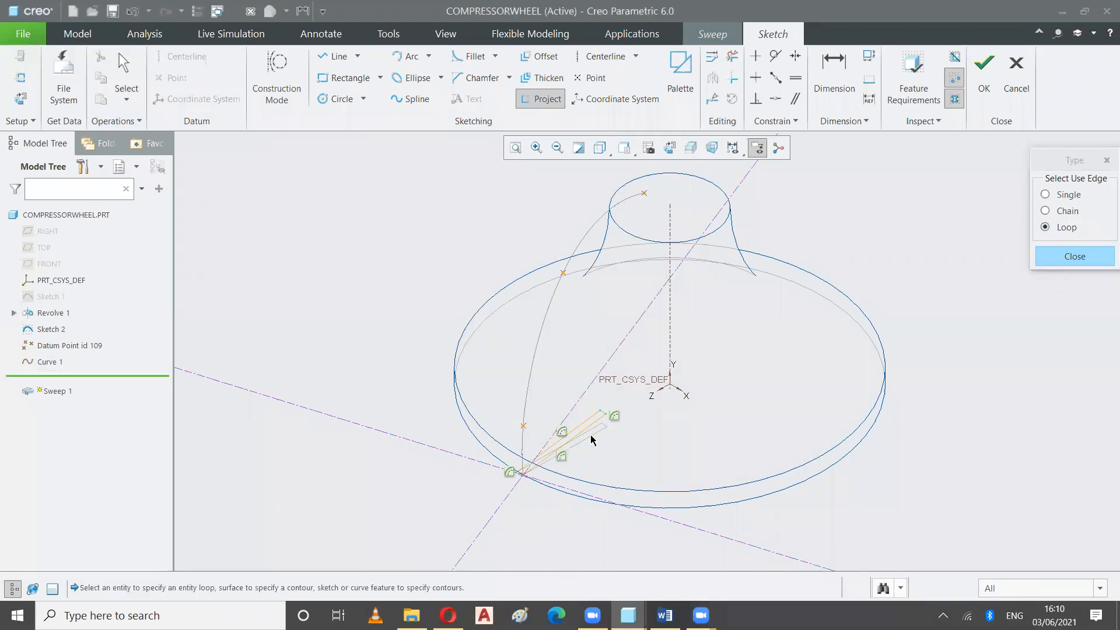
left_click(1062, 255)
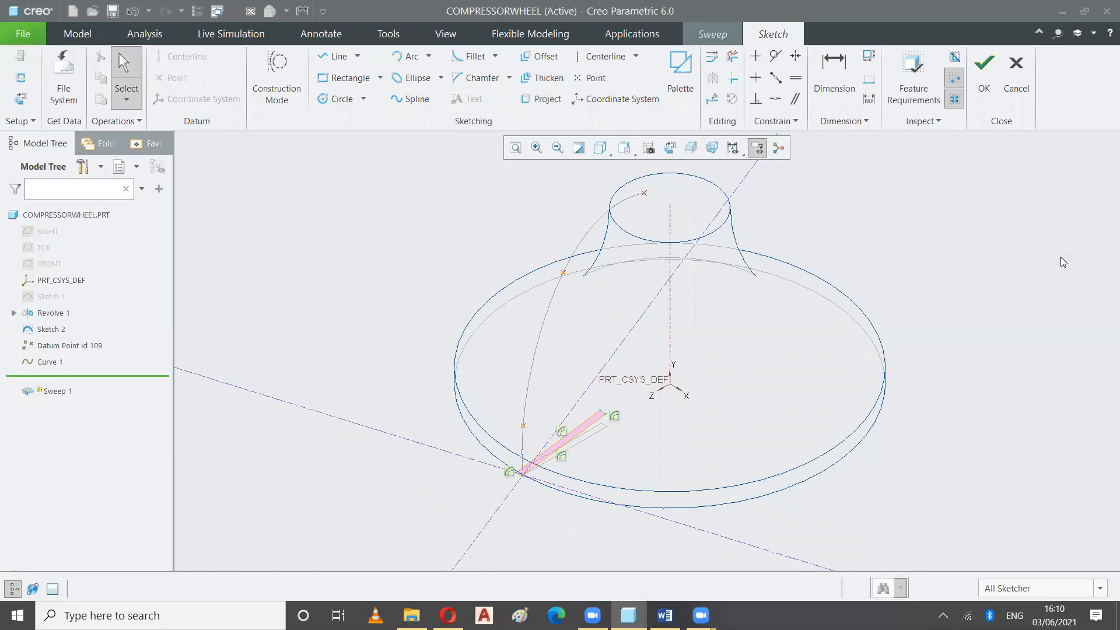
left_click(986, 78)
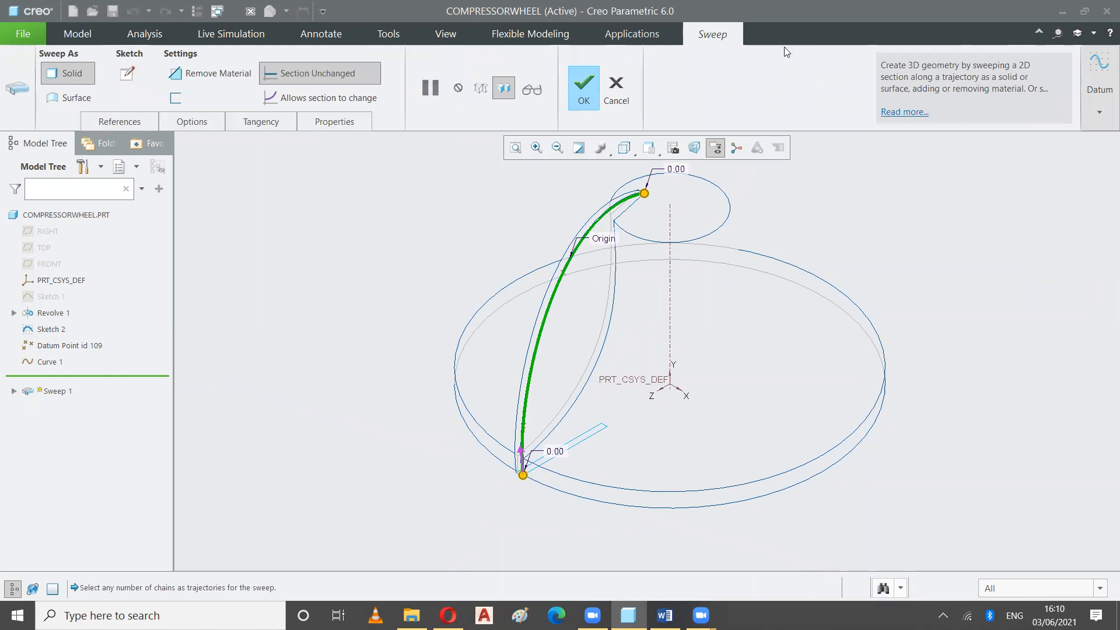
Complete the sweep feature for the blade and display the model as Shading With Edges.
left_click(582, 87)
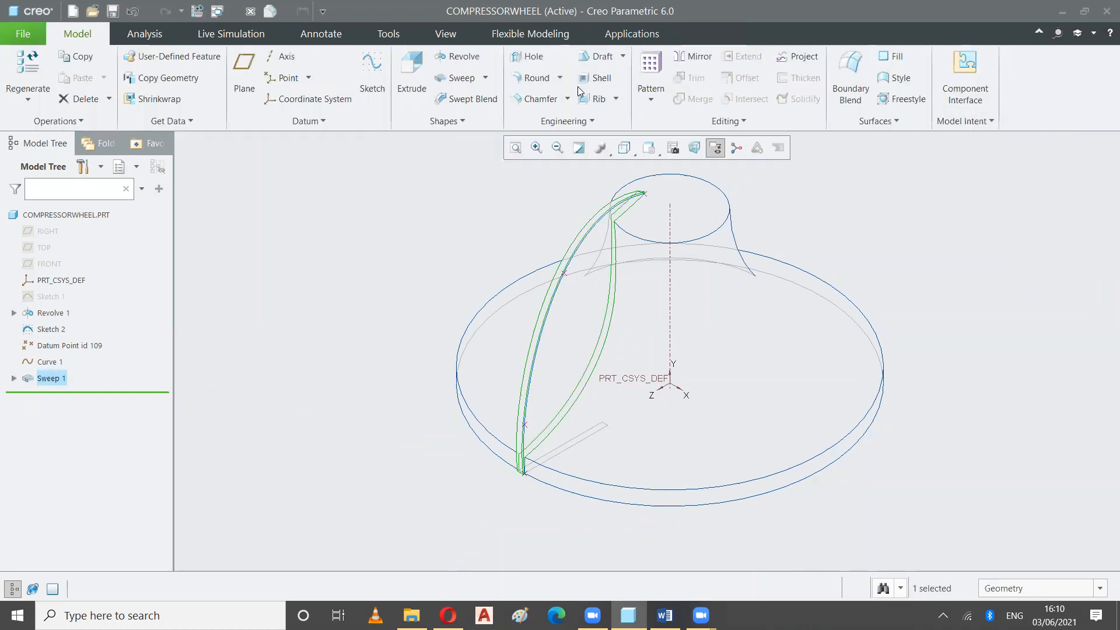
left_click(624, 148)
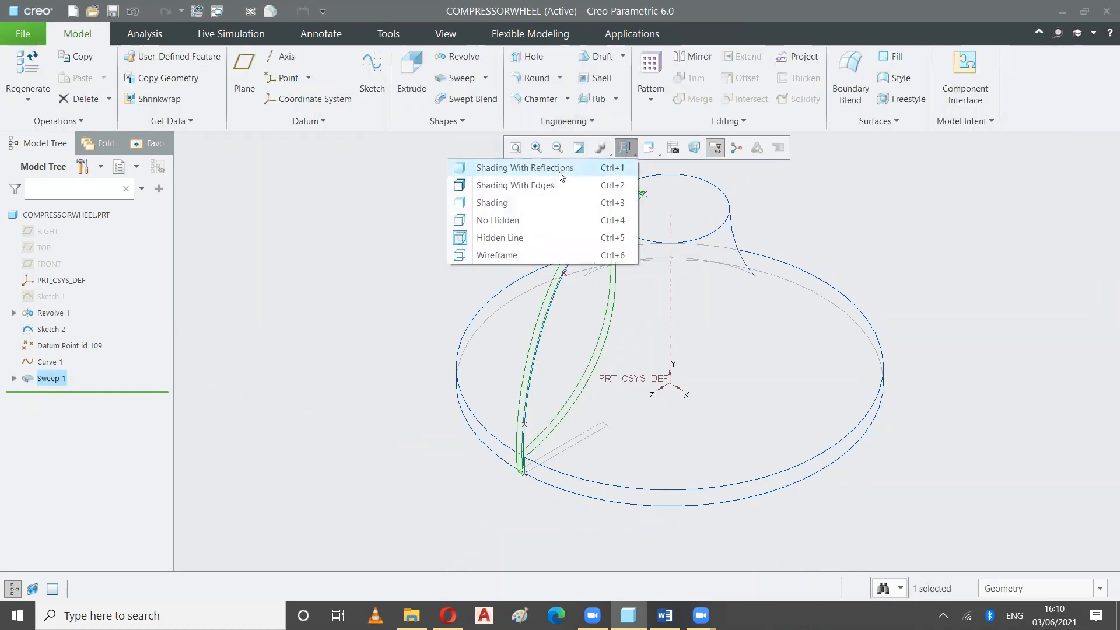
left_click(535, 188)
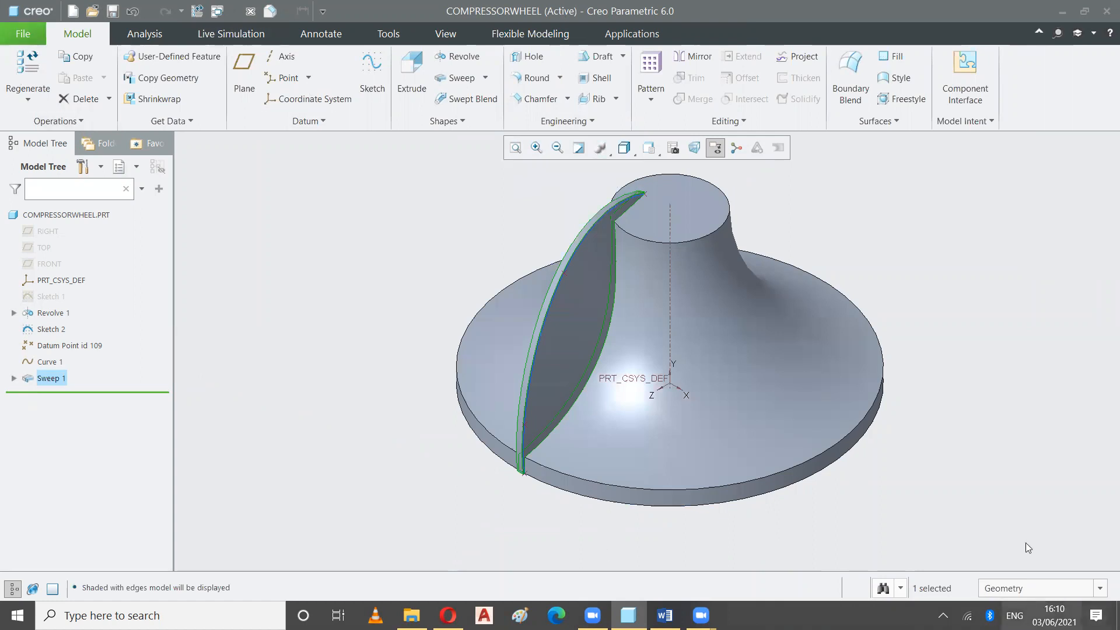
Inspect the swept blade from several angles and in the FRONT view, and return to the Standard Orientation.
left_click(957, 471)
mouse_move(904, 463)
middle_mouse_down()
mouse_move(940, 471)
mouse_move(868, 465)
mouse_move(859, 493)
mouse_move(861, 466)
mouse_move(956, 393)
middle_mouse_up()
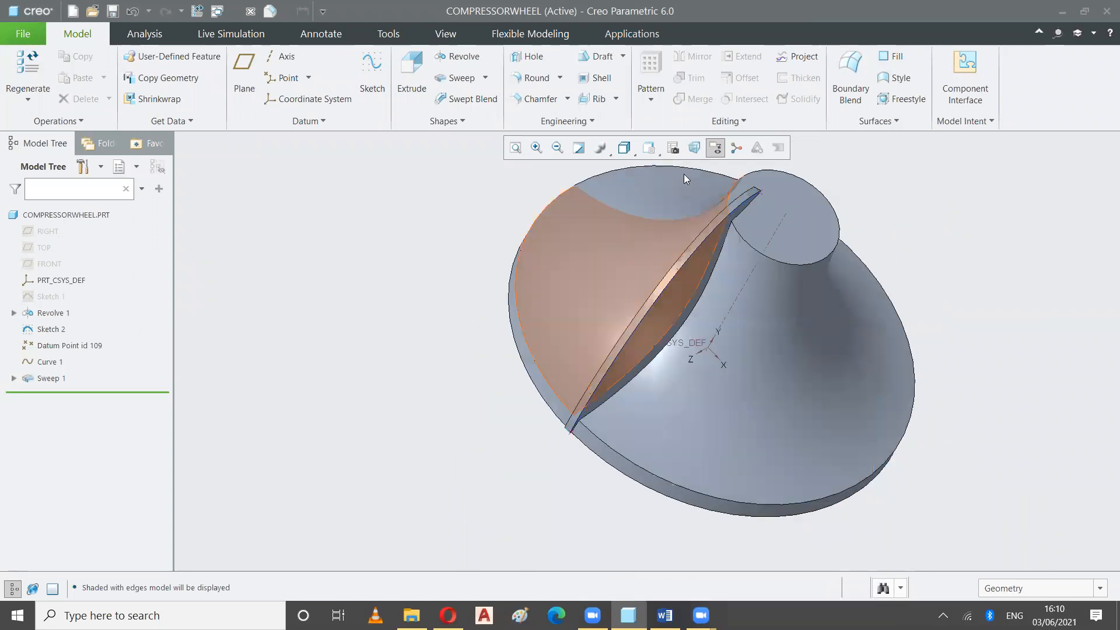
left_click(661, 153)
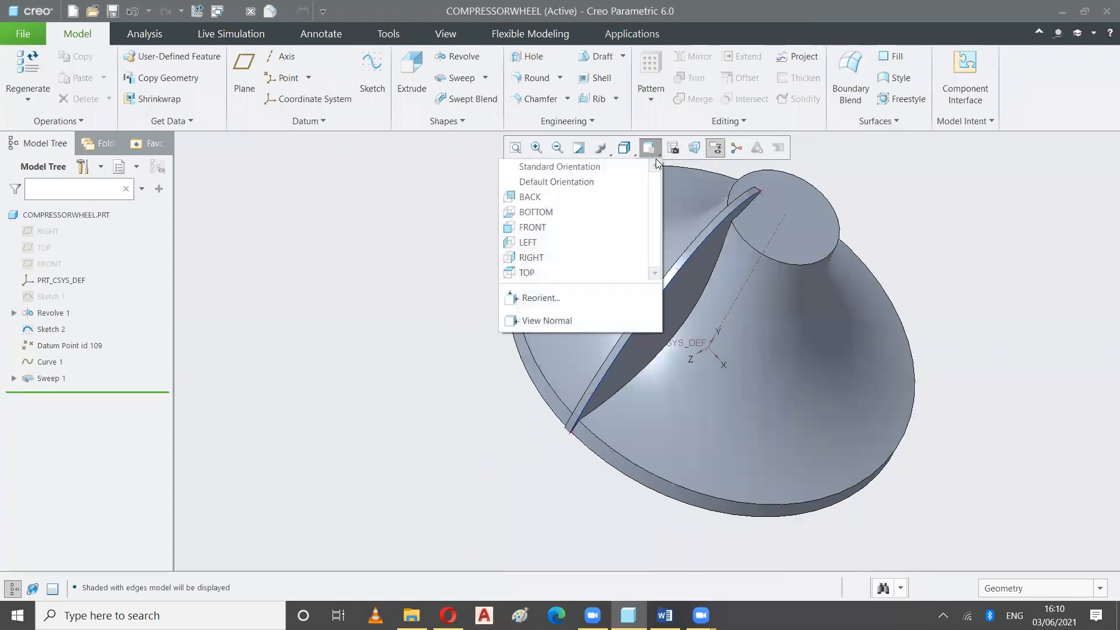
left_click(613, 233)
scroll(644, 337, "down", 3)
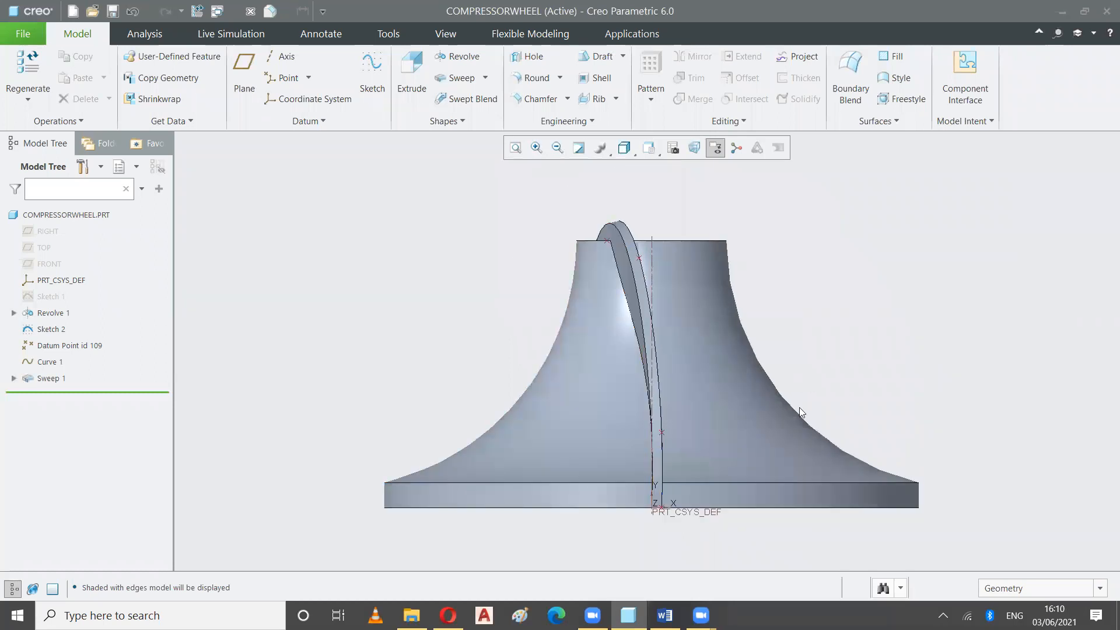
middle_click_drag(847, 349, 799, 357)
left_click(649, 147)
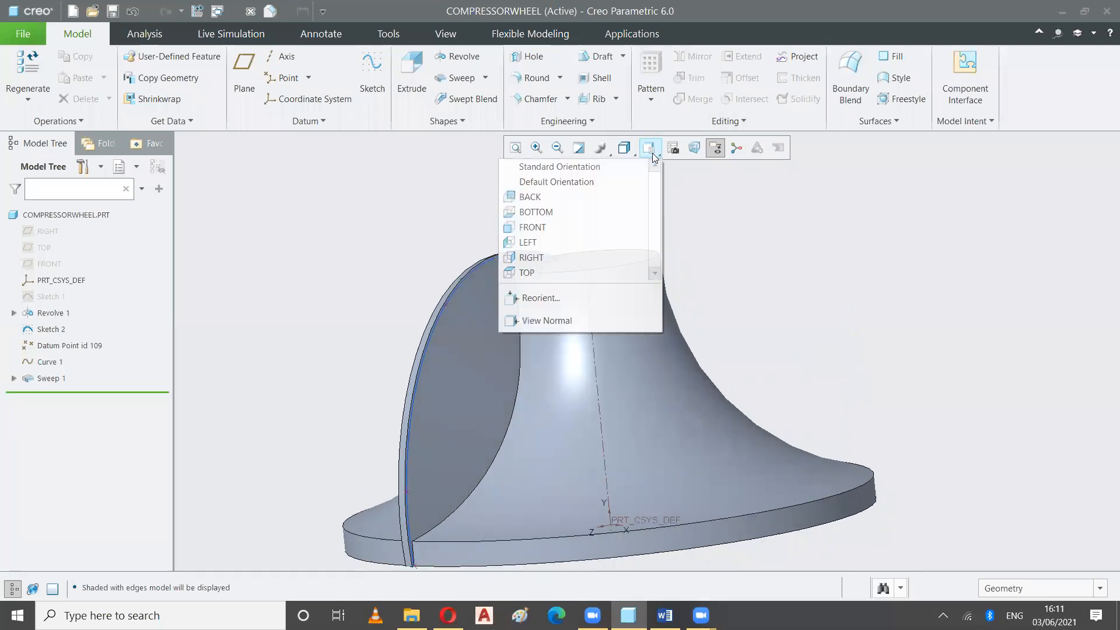
left_click(623, 168)
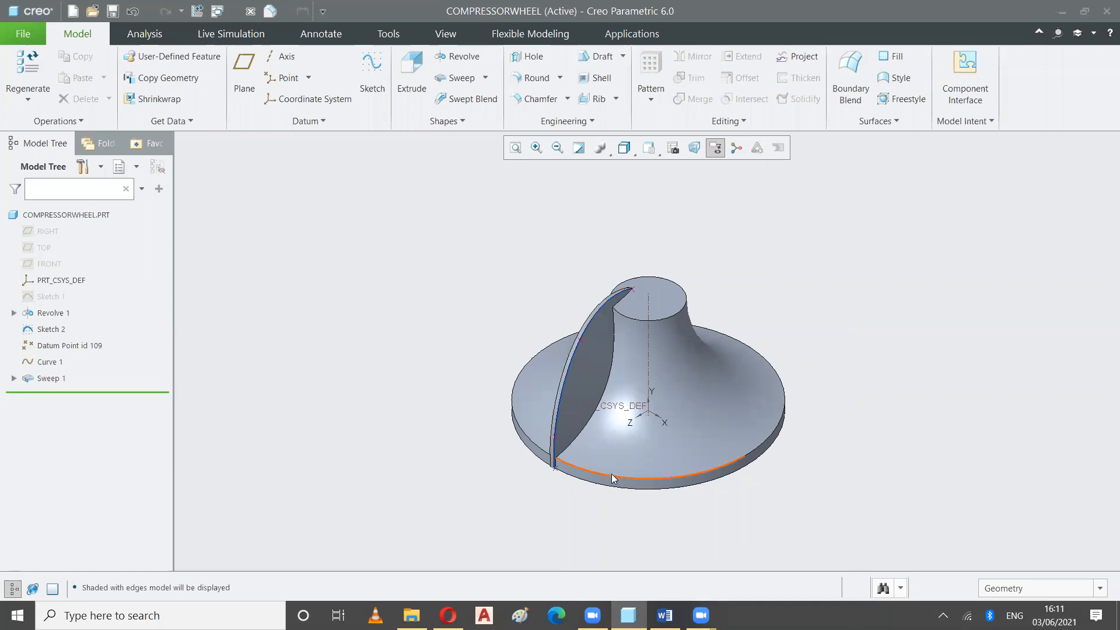
Start a pattern of the Sweep 1 blade, using the Axis type around the hub's central axis.
left_click(48, 378)
left_click(641, 102)
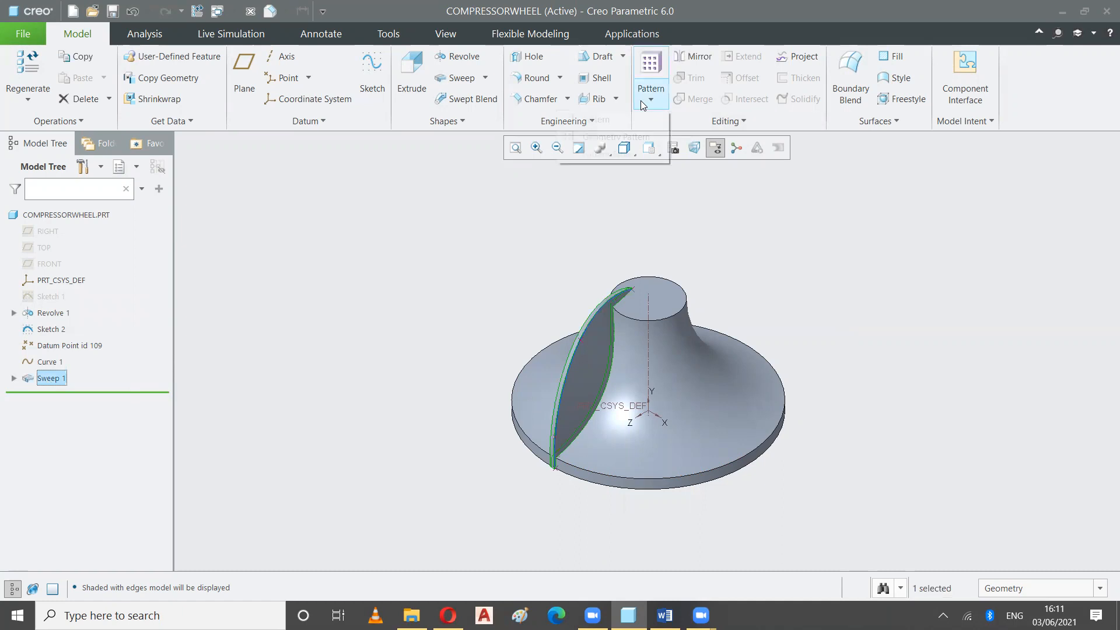
left_click(609, 120)
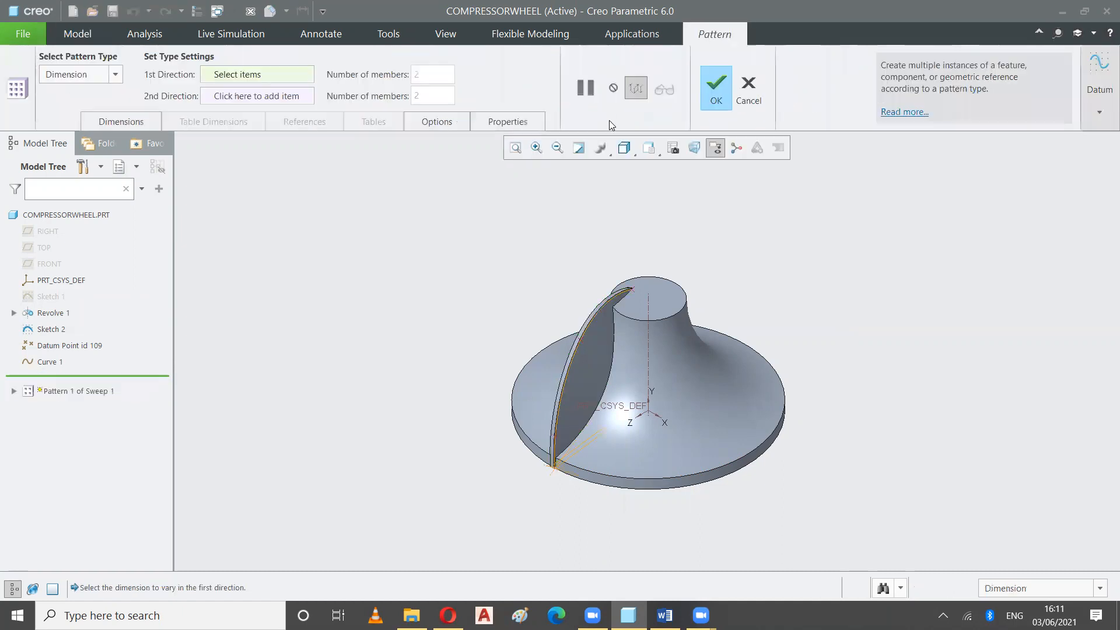
left_click(111, 78)
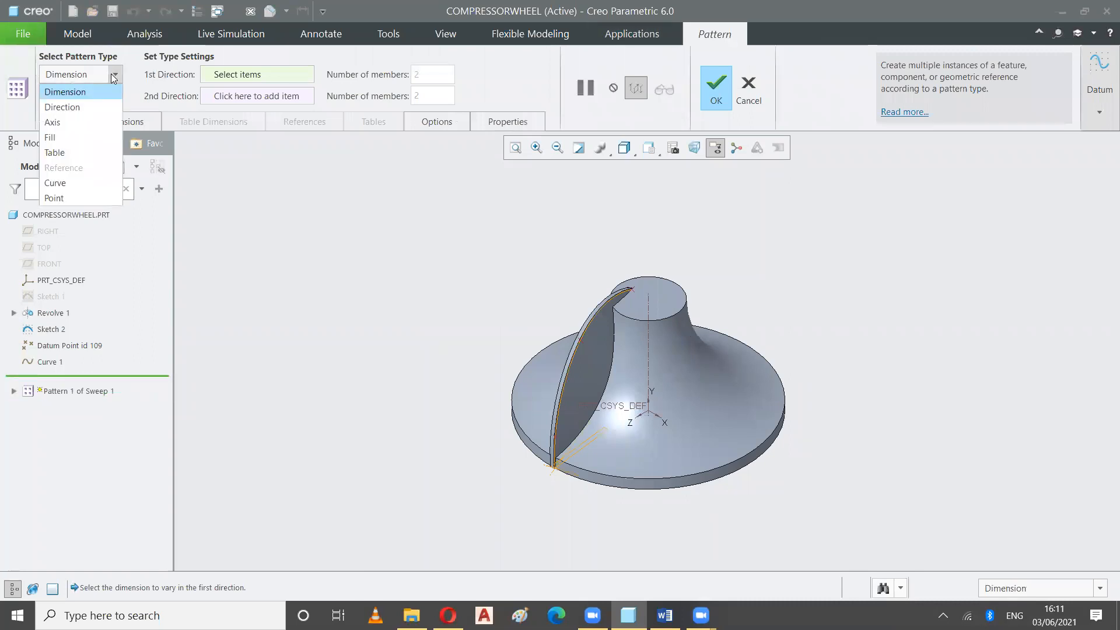
left_click(61, 119)
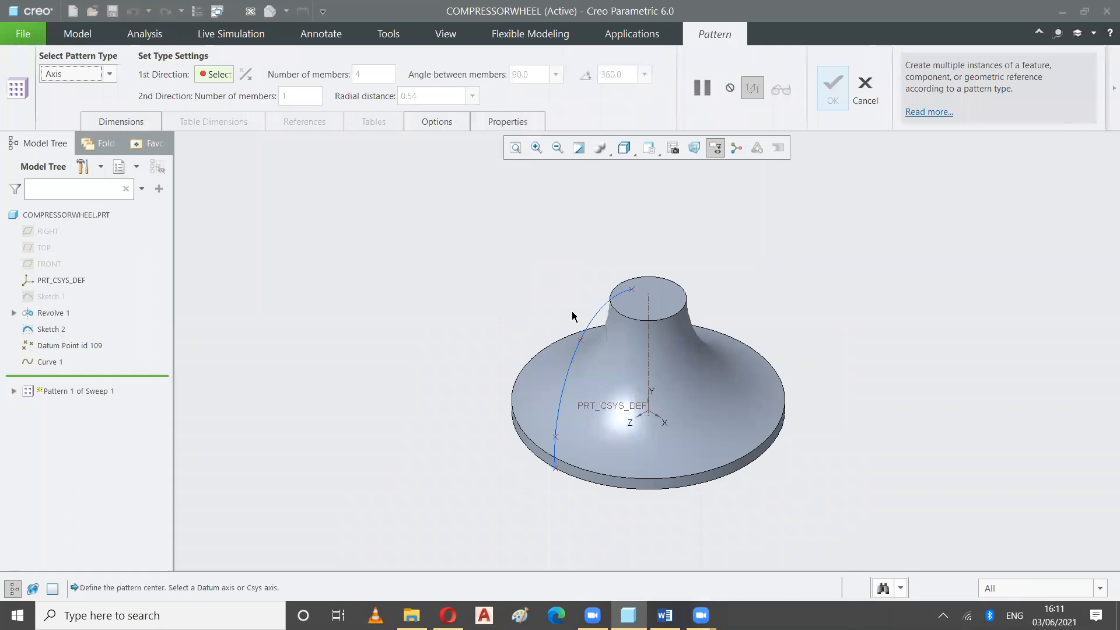
left_click(648, 346)
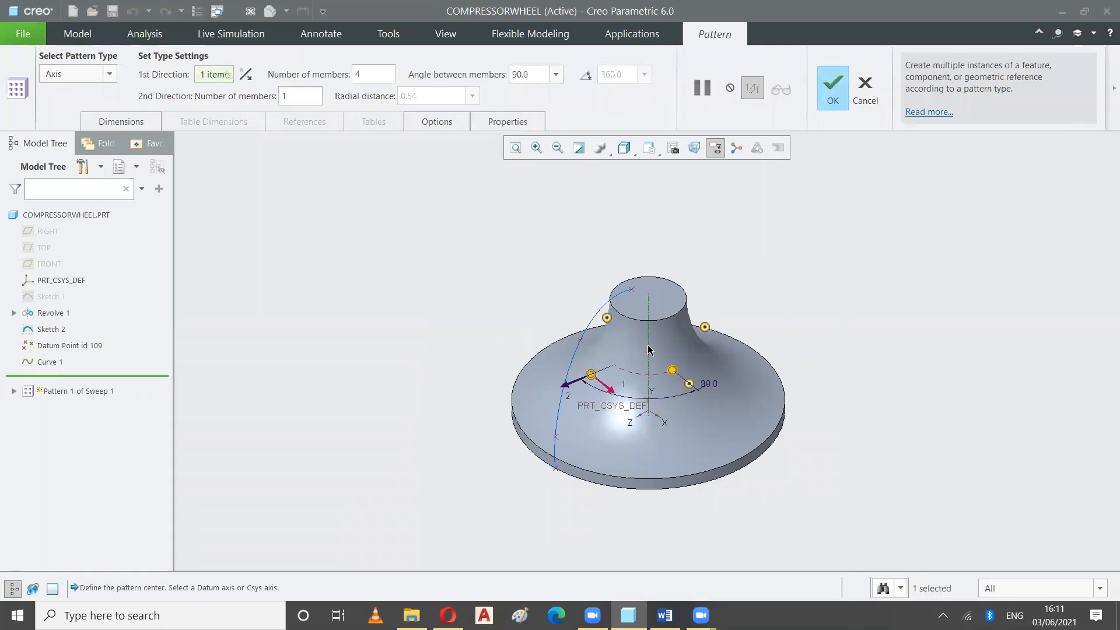
Set the axis pattern to 9 members spaced 360/9 degrees apart and complete it.
double_click(351, 74)
type("9")
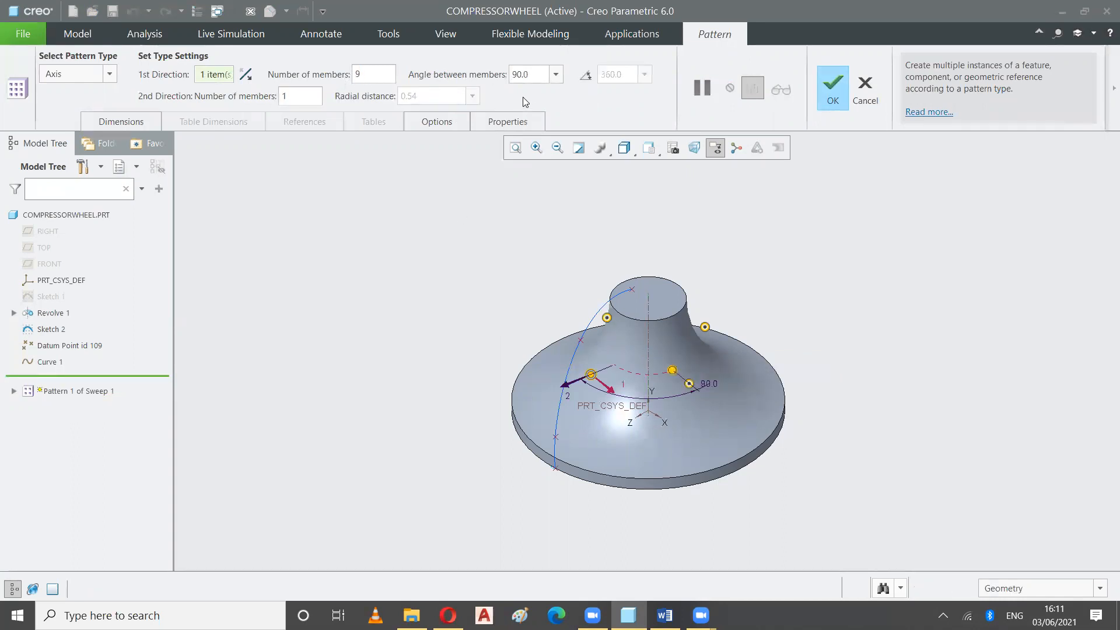
double_click(506, 75)
type("360/9")
key("Return")
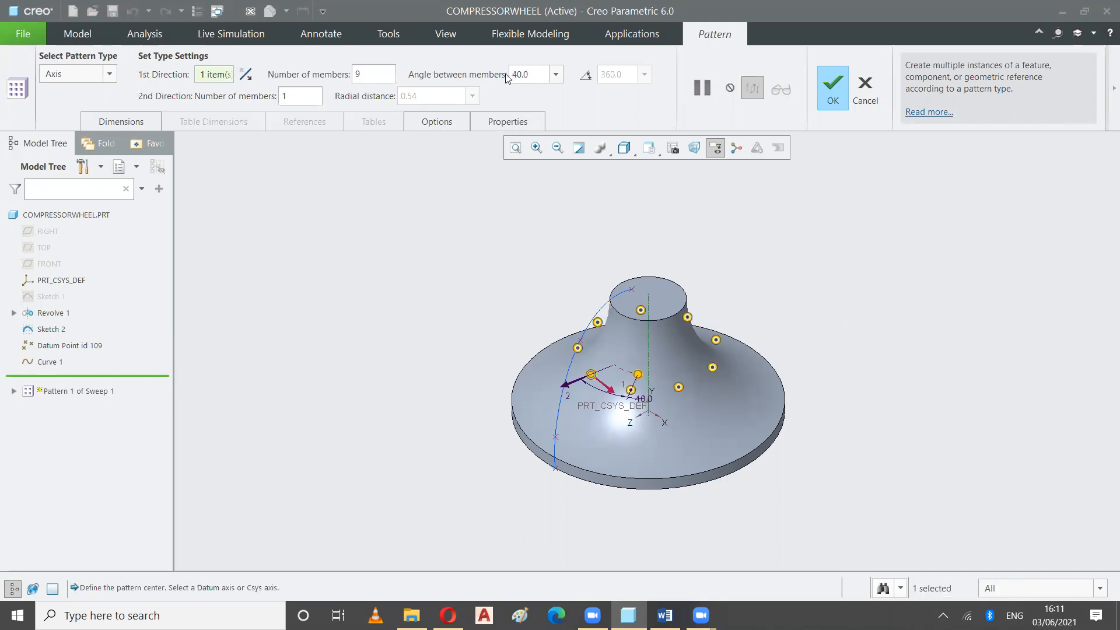
left_click(834, 96)
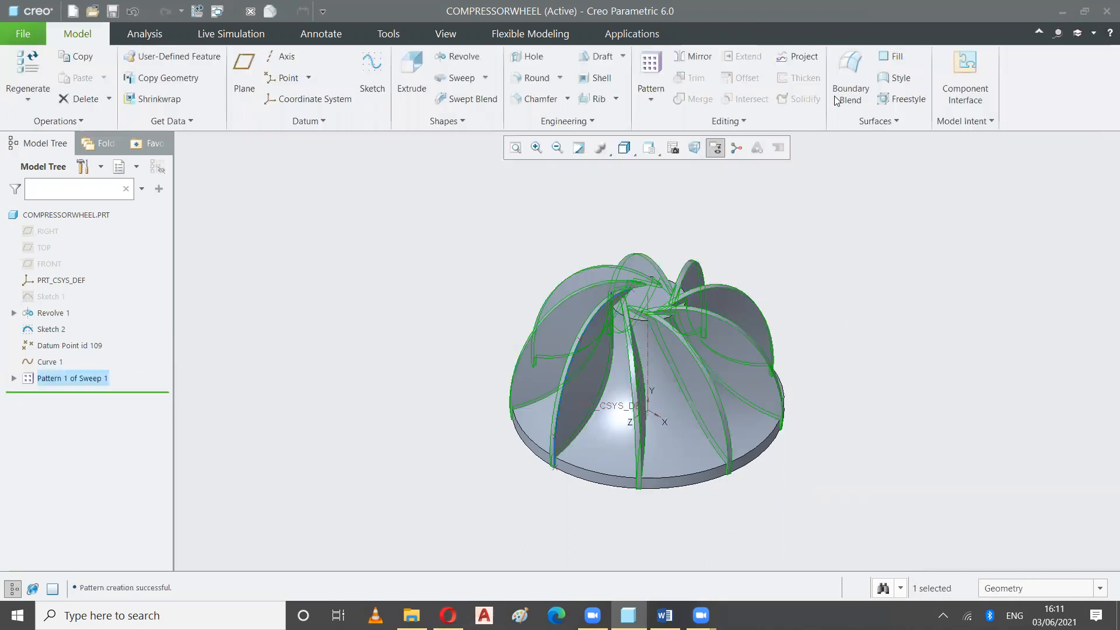
Inspect the patterned blades all around and in the TOP view, and return to the Standard Orientation.
left_click(854, 252)
middle_click_drag(847, 265, 655, 160)
left_click(648, 147)
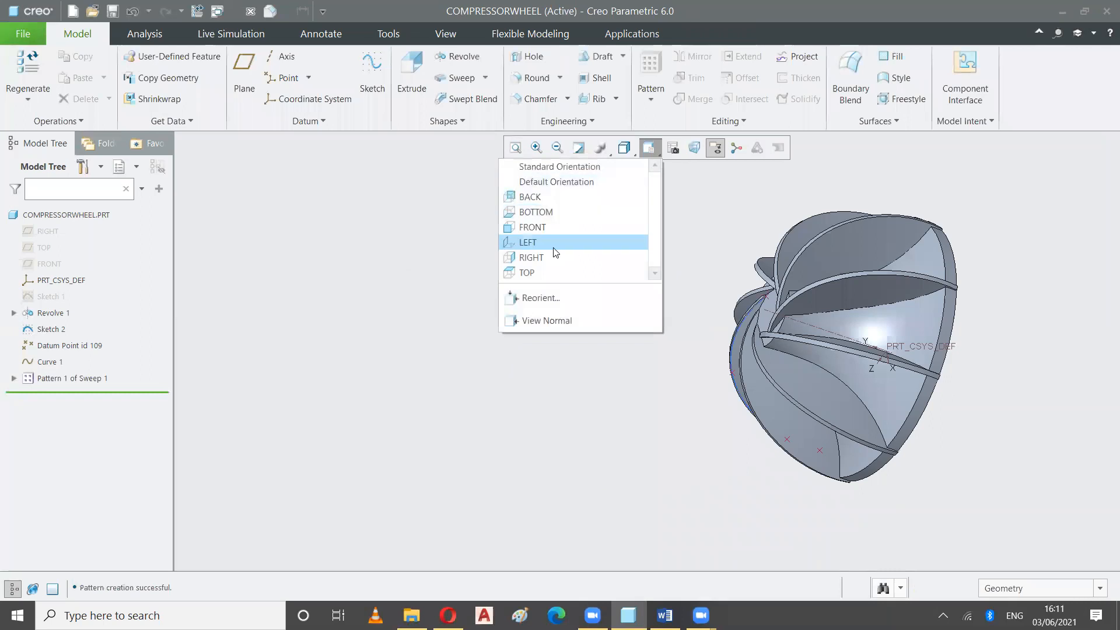
left_click(548, 273)
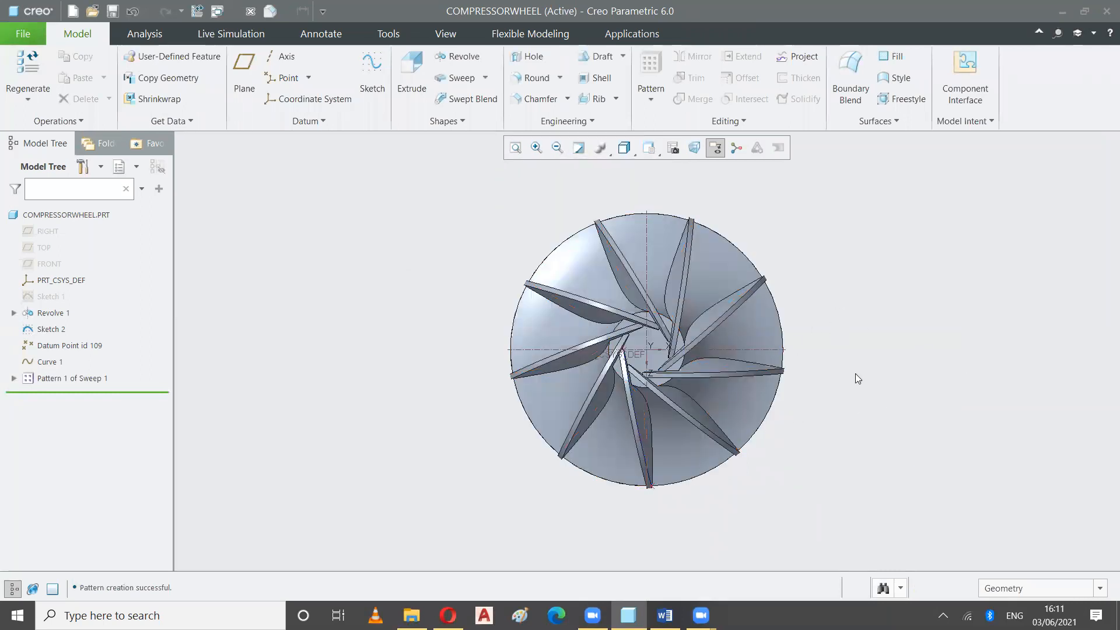
middle_click_drag(865, 374, 804, 260)
left_click(648, 147)
left_click(630, 166)
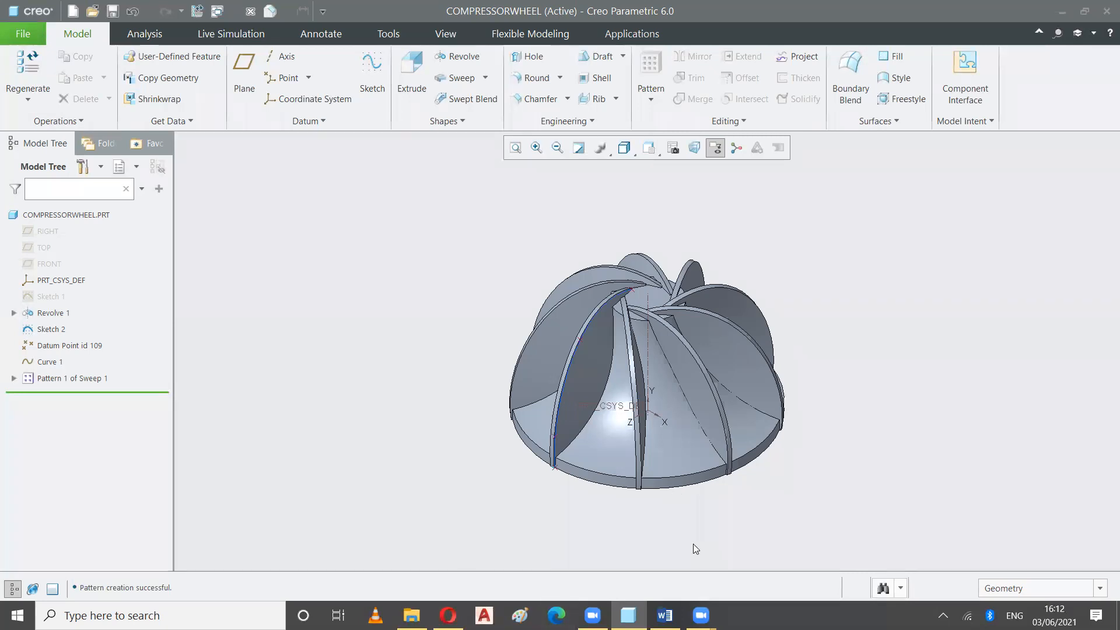
Switch to the Word instructions, find the dimensioned side-view drawing that follows the blade pattern, and reduce the zoom to 180%.
left_click(665, 616)
scroll(919, 478, "down", 20)
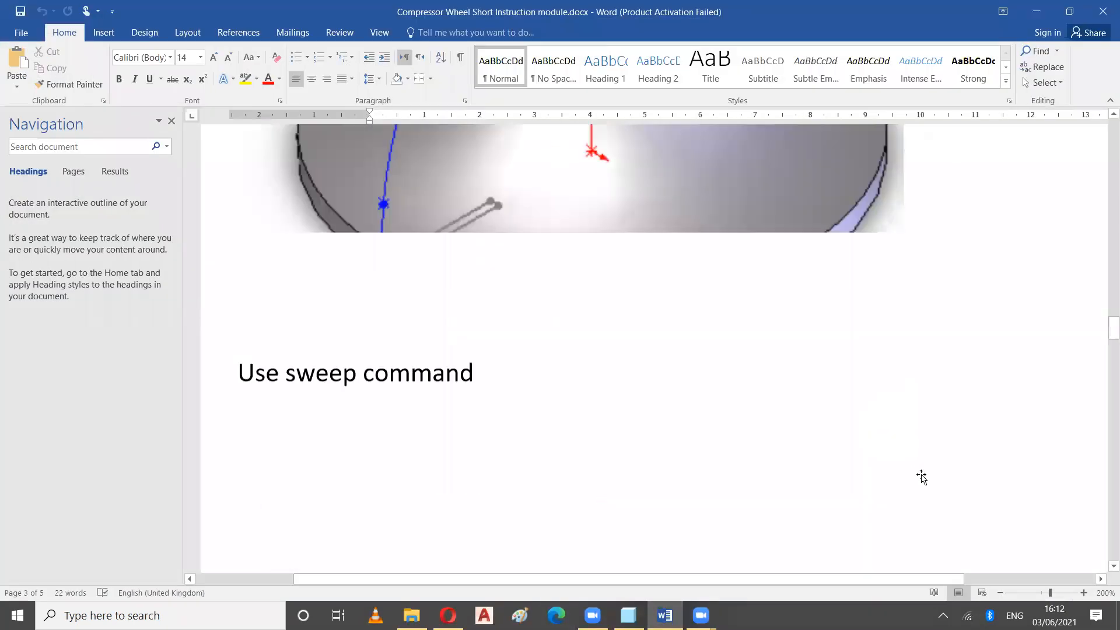
scroll(919, 479, "down", 10)
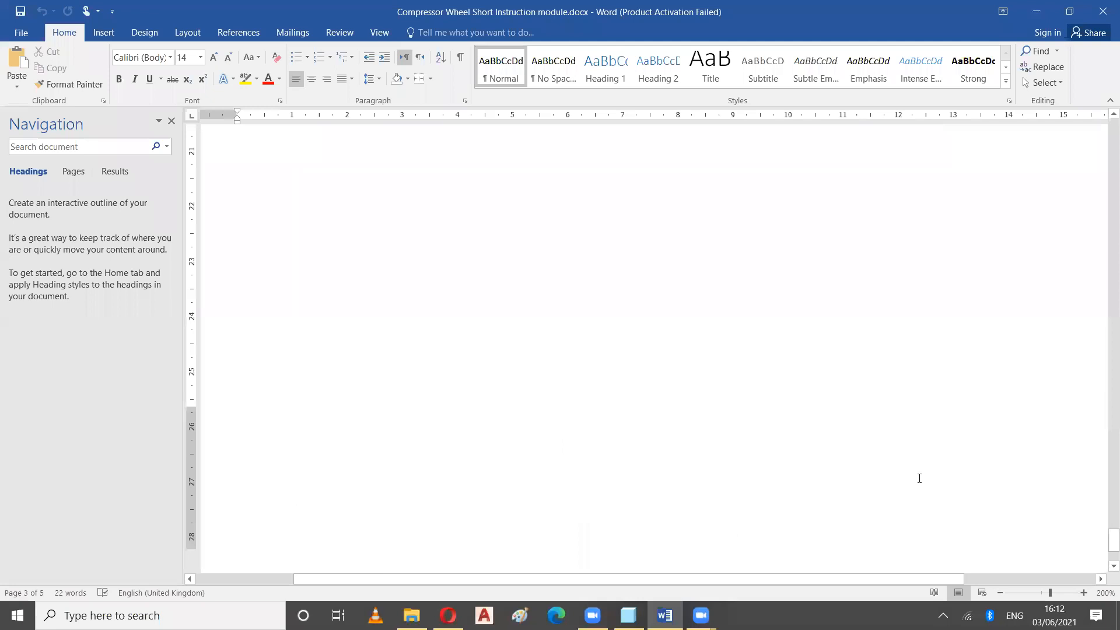
scroll(910, 457, "down", 10)
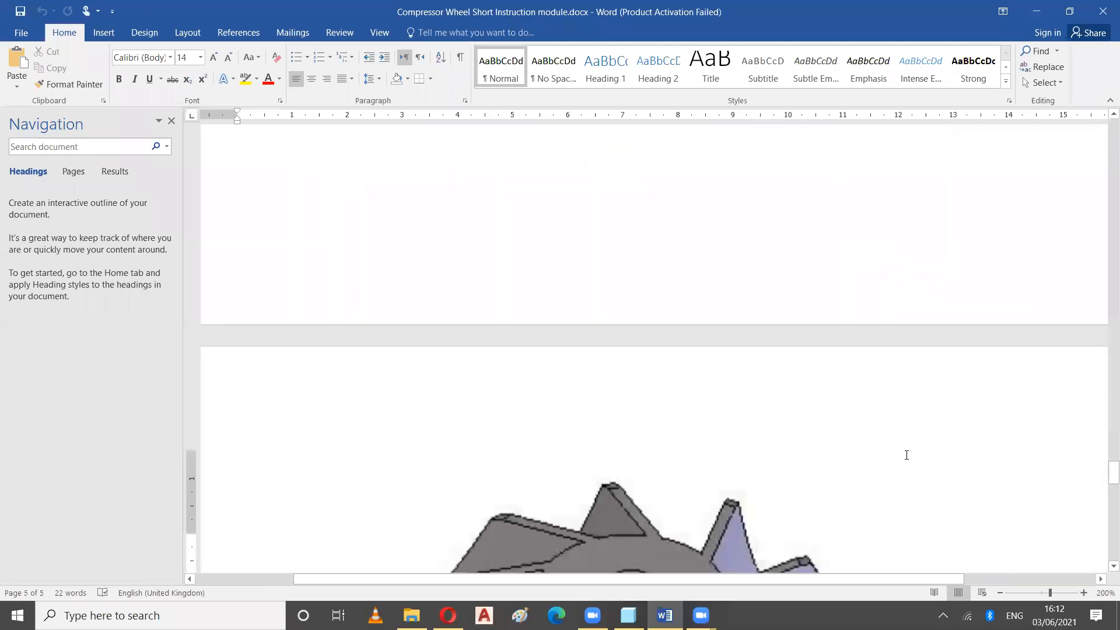
scroll(901, 452, "down", 3)
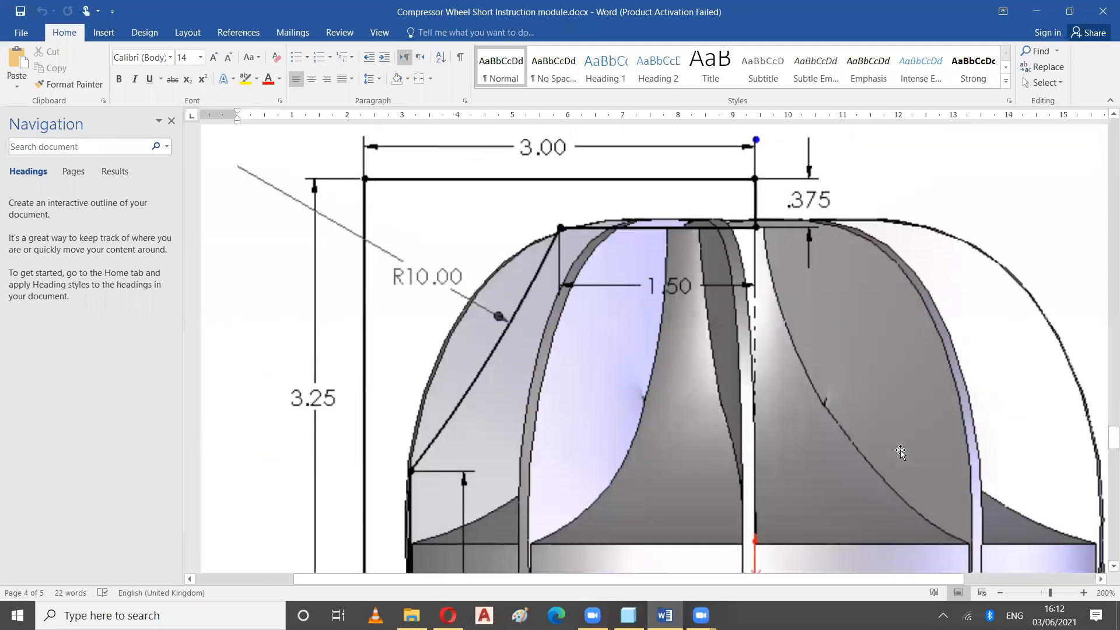
left_click(999, 592)
left_click(999, 593)
Review the sweep command and blade pattern illustrations in the Word instructions.
scroll(955, 514, "up", 10)
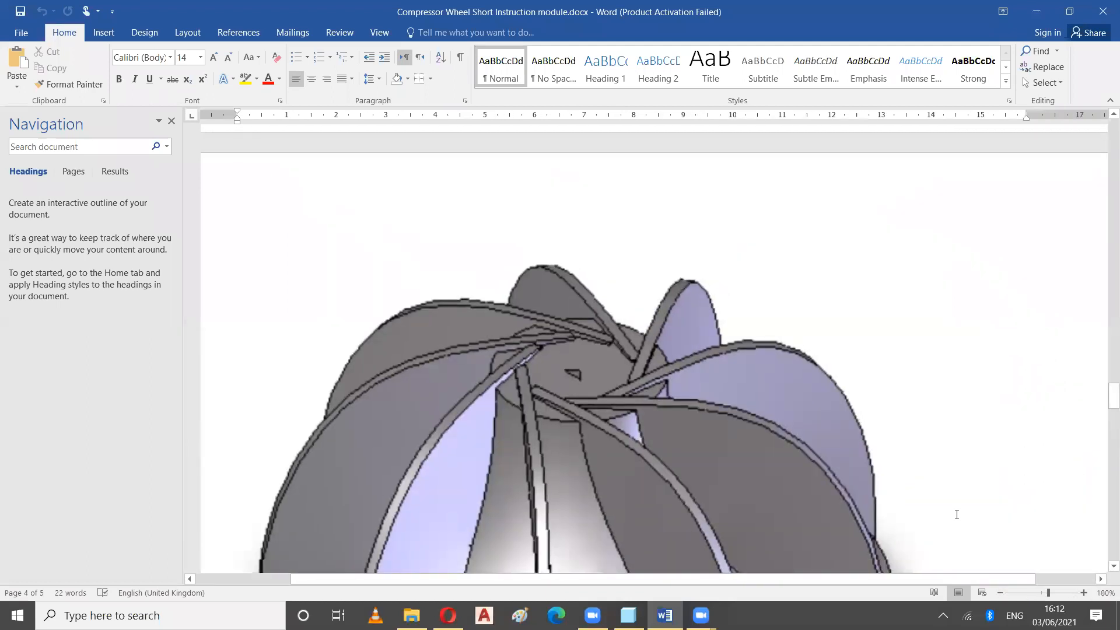
scroll(956, 514, "up", 3)
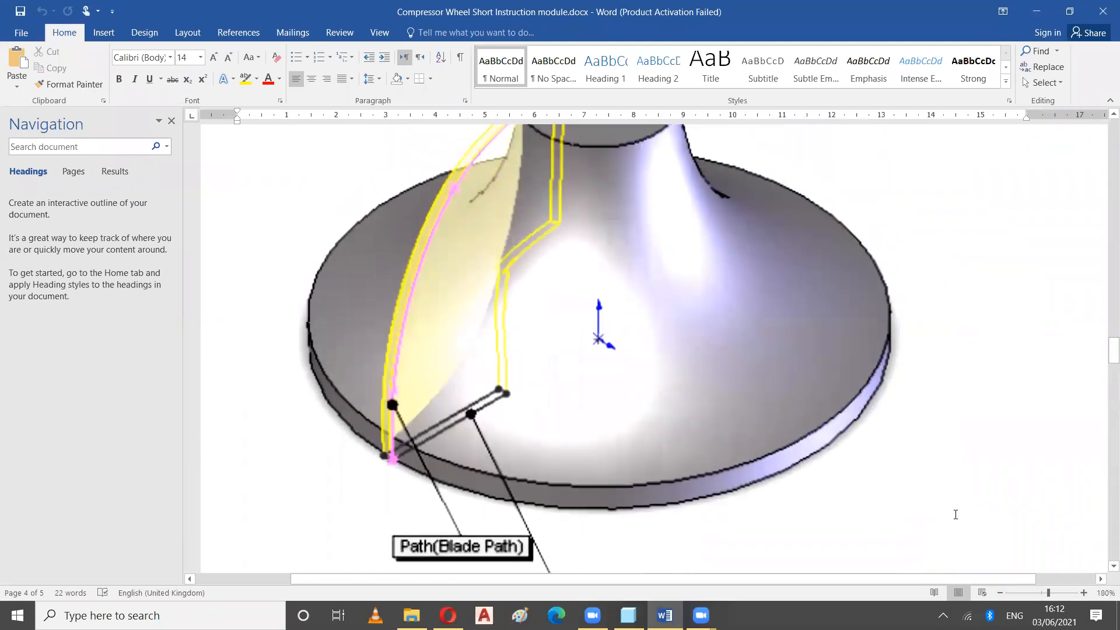
scroll(956, 514, "down", 5)
scroll(955, 514, "down", 10)
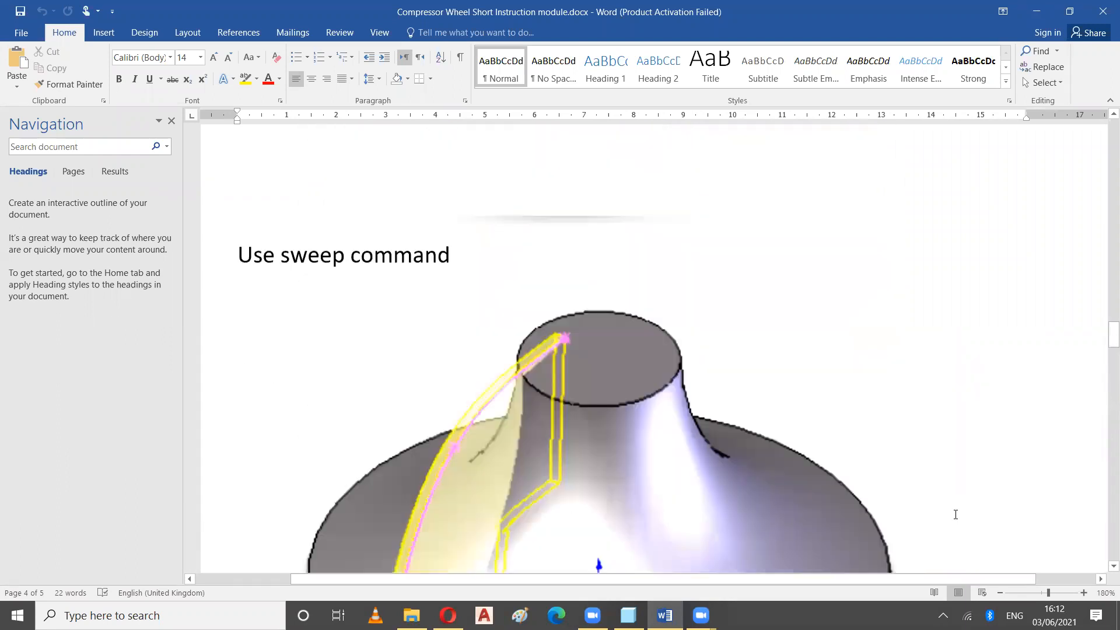
scroll(956, 517, "up", 12)
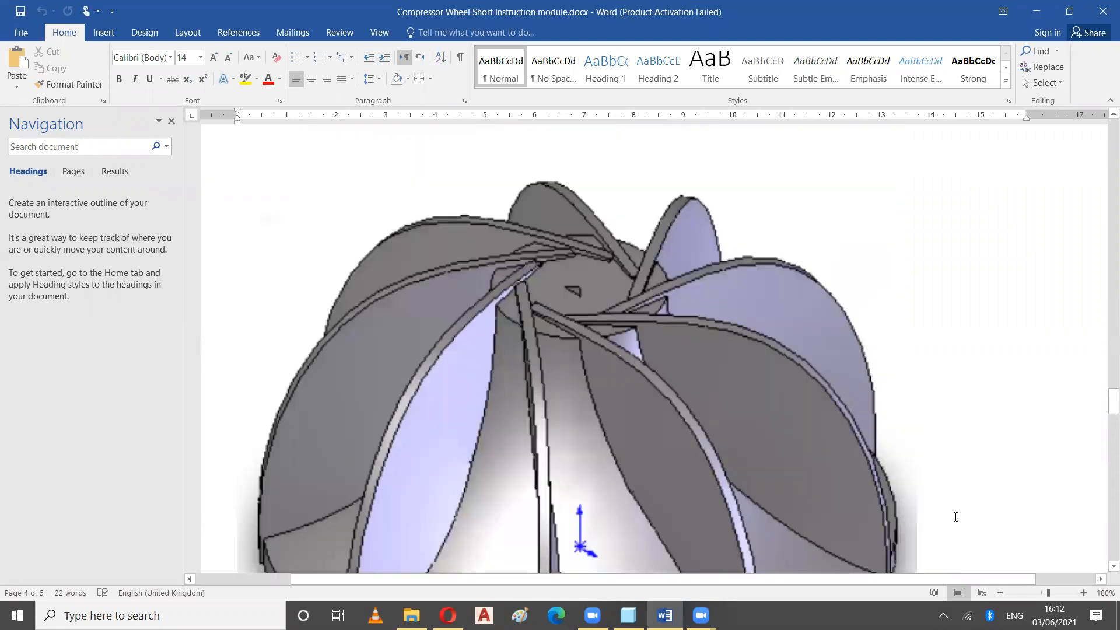
scroll(955, 517, "up", 10)
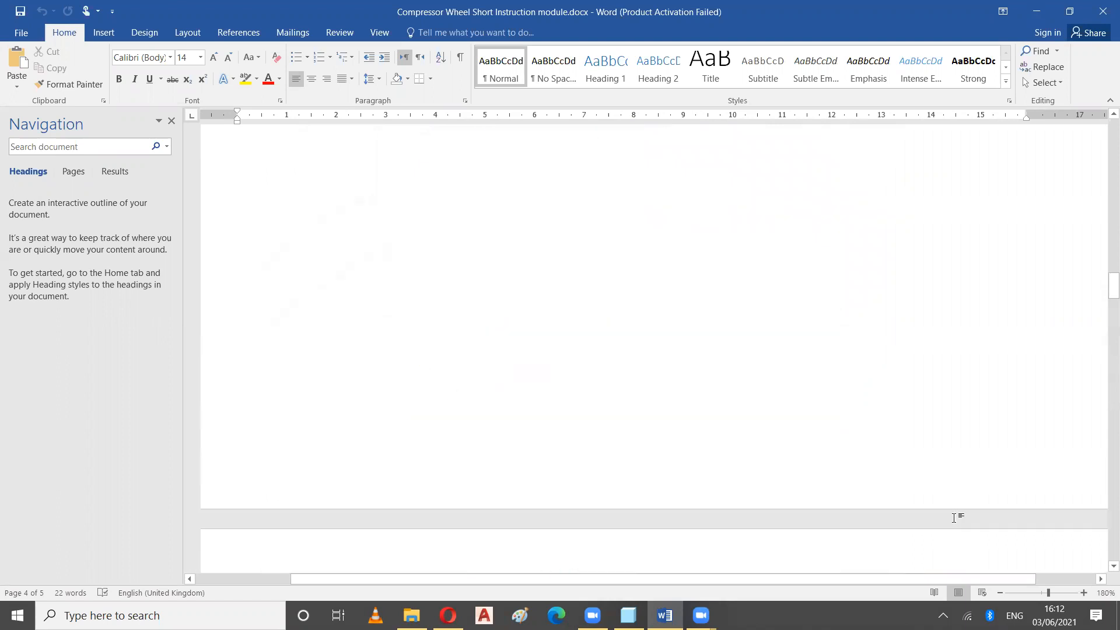
scroll(955, 518, "down", 5)
scroll(955, 518, "down", 15)
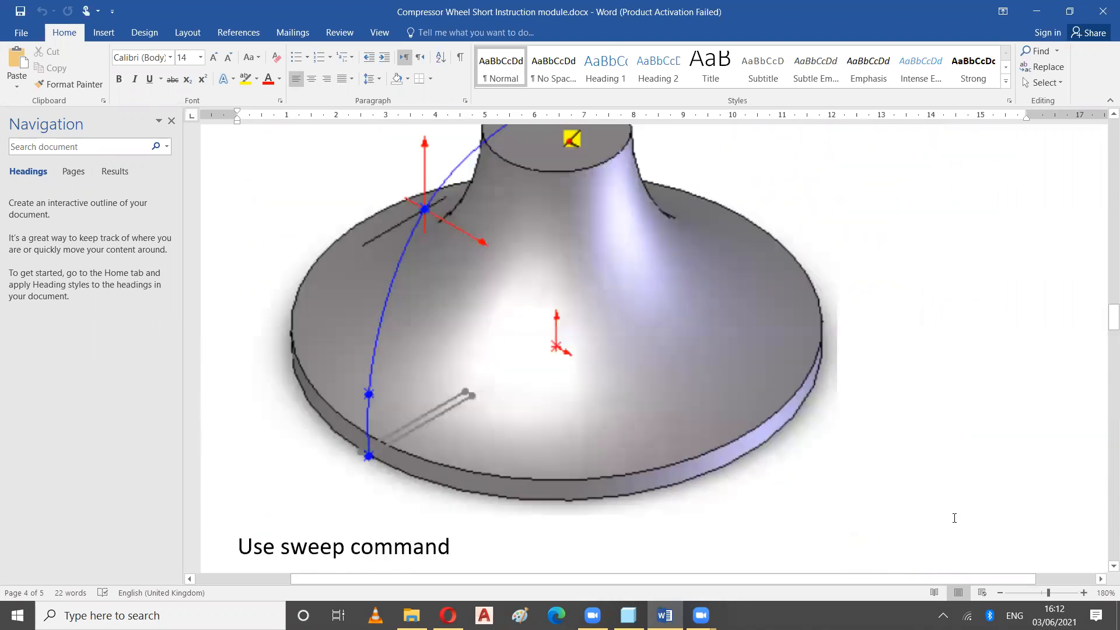
Examine the dimensioned profile around the blades and the polar pattern instruction, with the document zoom reduced to 160%.
scroll(954, 520, "down", 15)
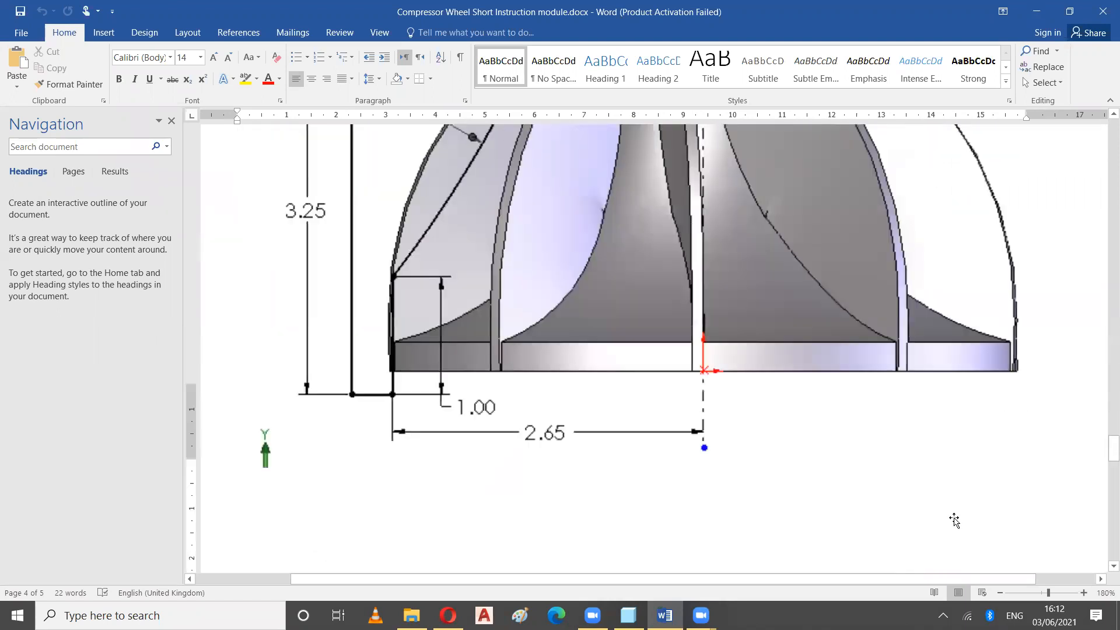
scroll(954, 519, "up", 5)
scroll(954, 519, "down", 3)
scroll(954, 519, "up", 5)
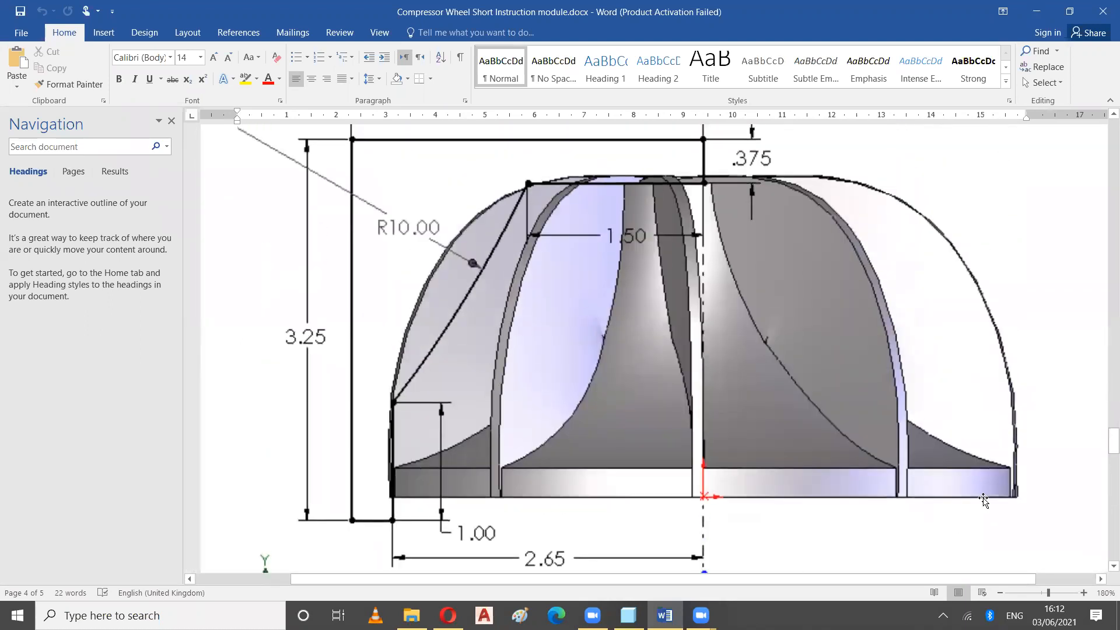
left_click(998, 595)
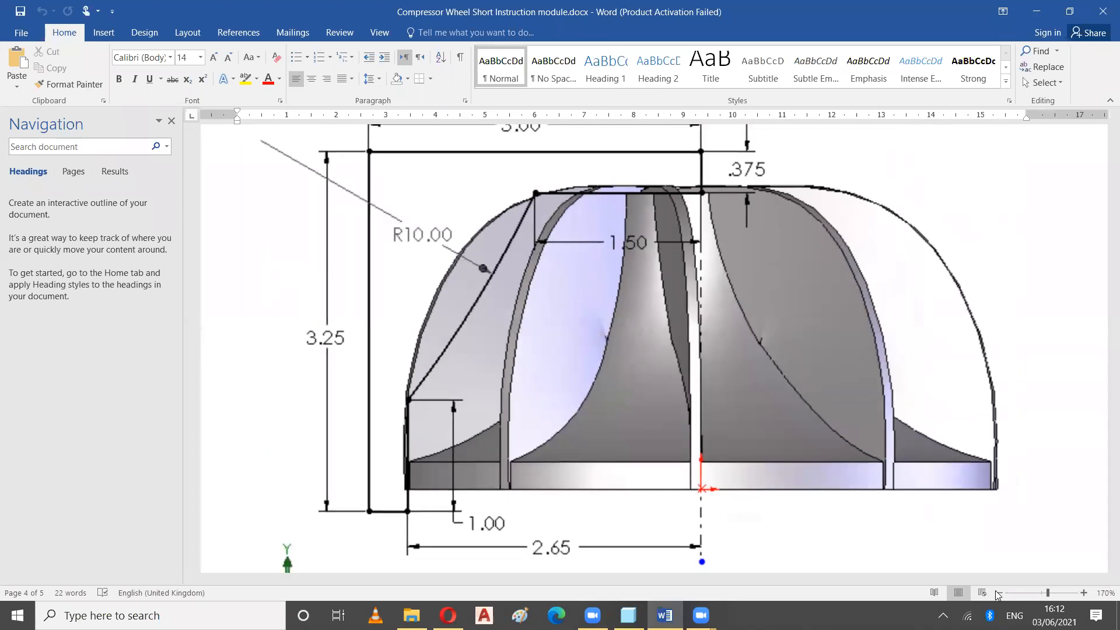
left_click(998, 595)
scroll(930, 505, "up", 3)
scroll(930, 505, "up", 10)
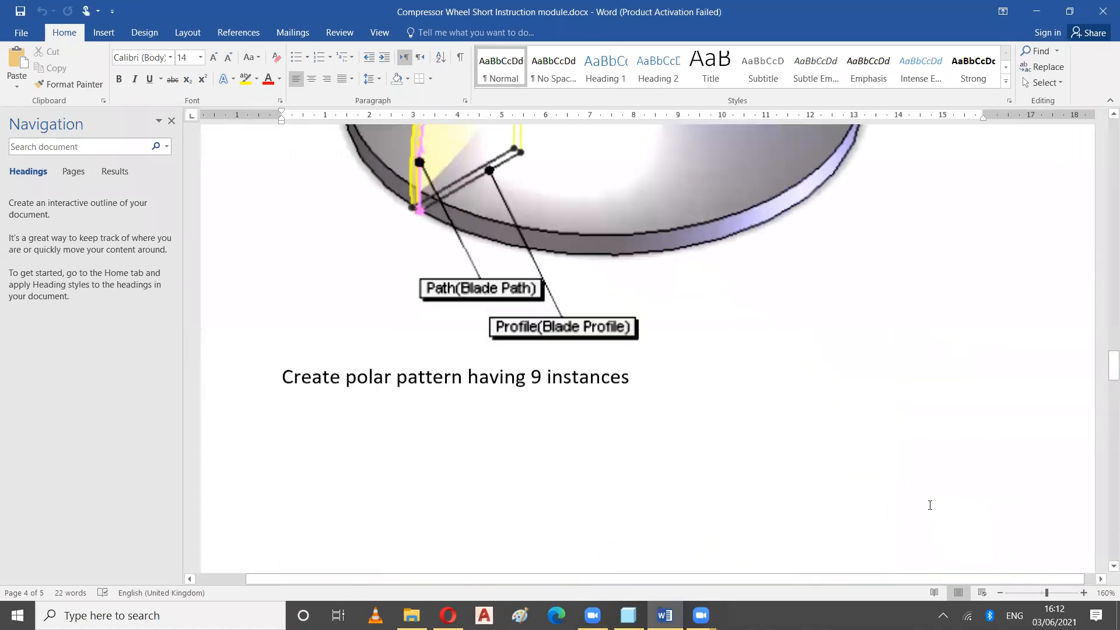
scroll(931, 523, "down", 4)
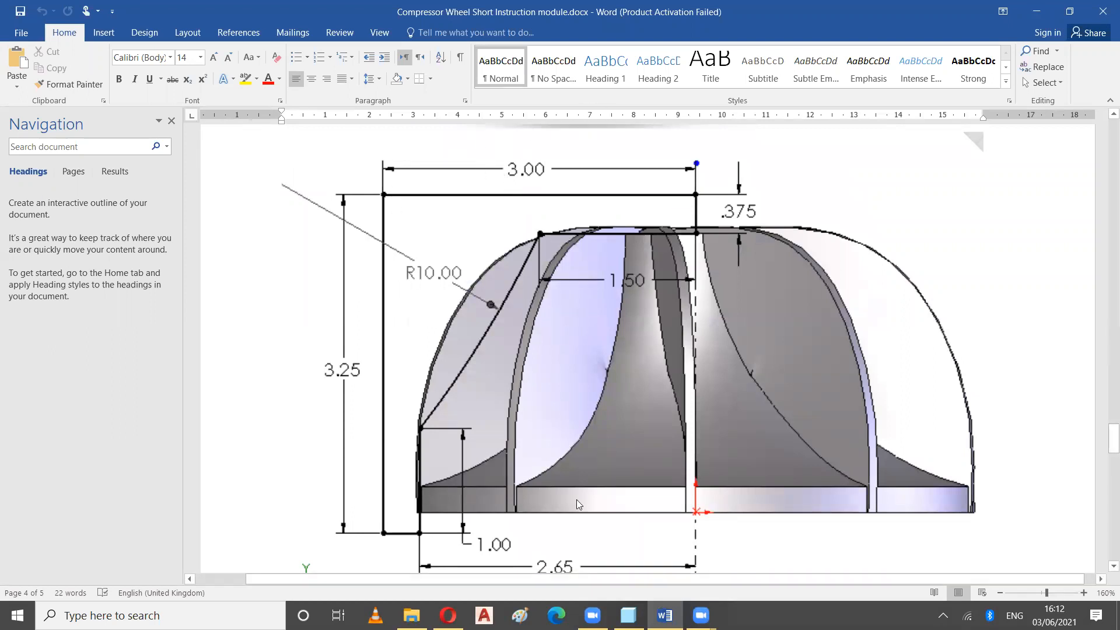
Switch back to Creo Parametric and open a new sketch on the FRONT plane with RIGHT as the right-facing reference.
key("alt+Tab")
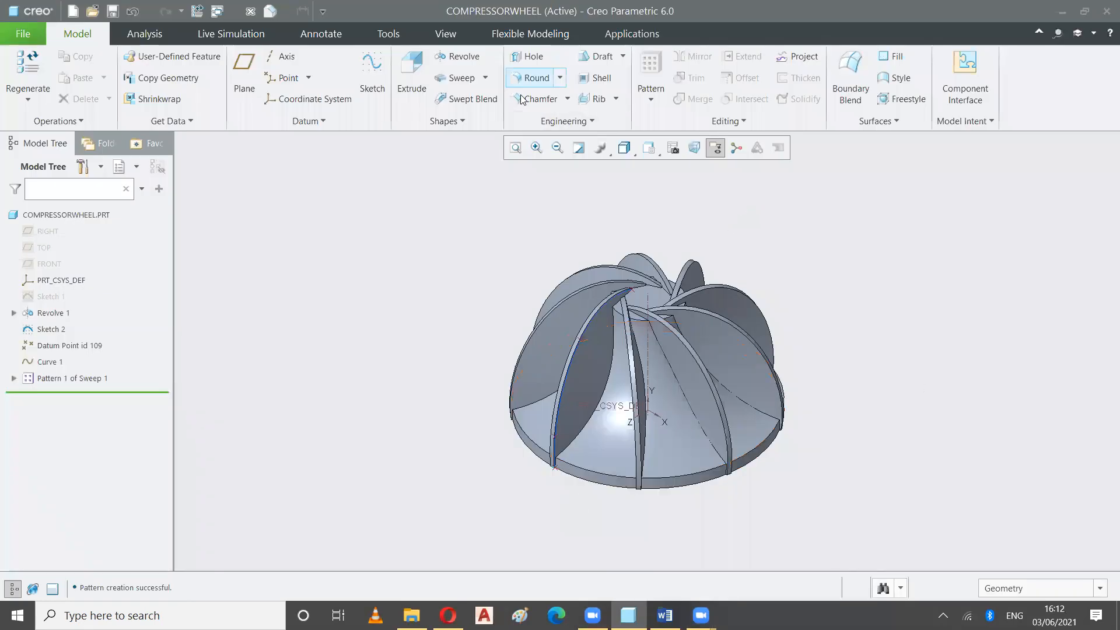
left_click(373, 76)
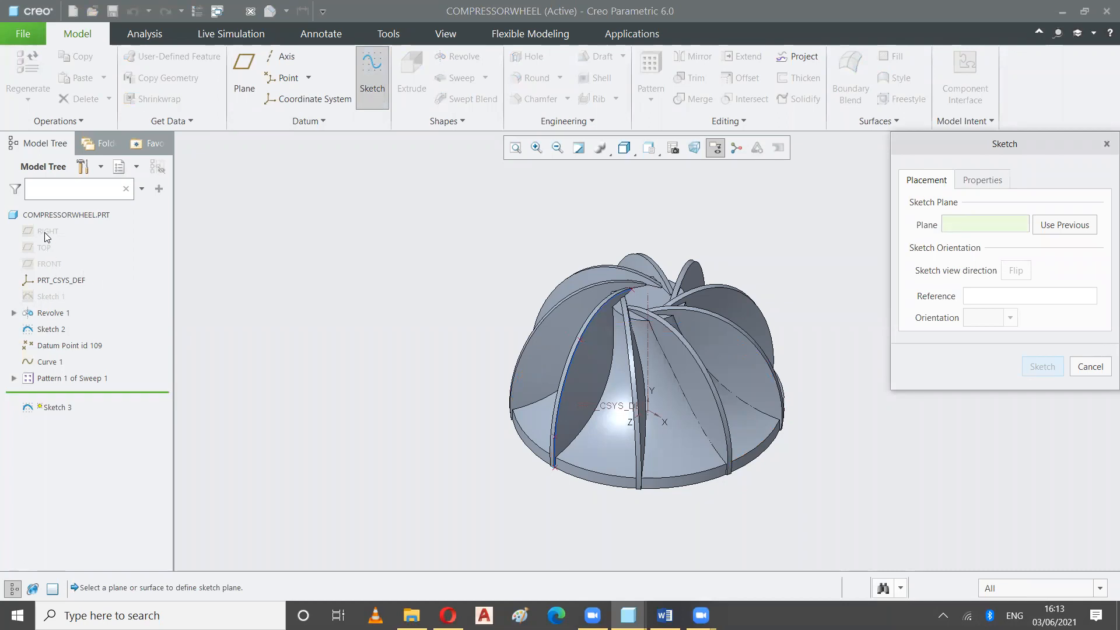
left_click(55, 264)
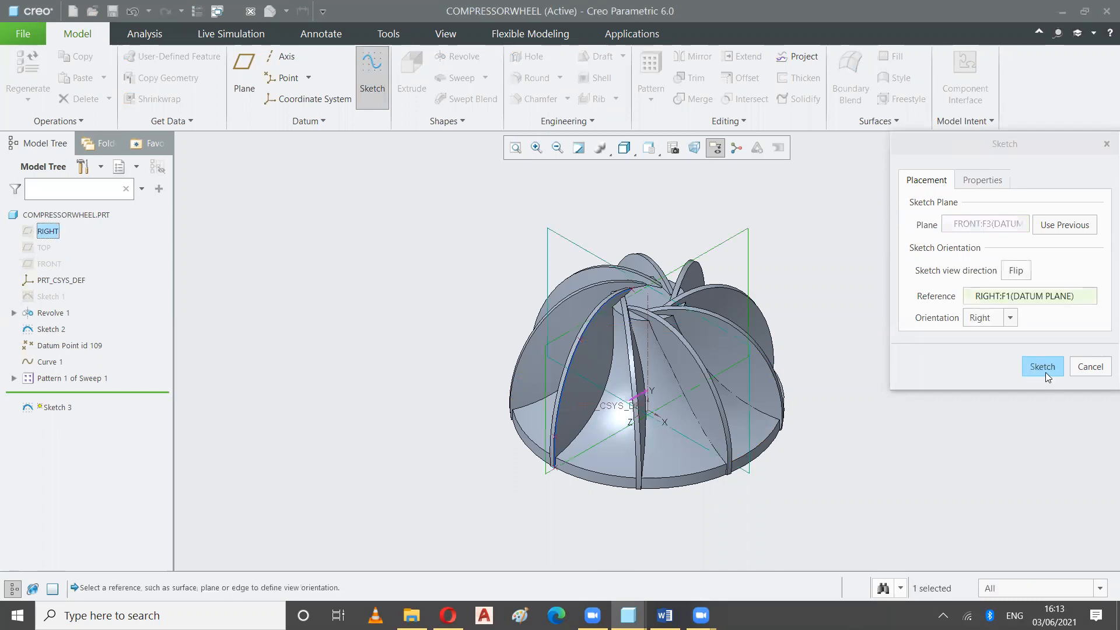
left_click(1043, 366)
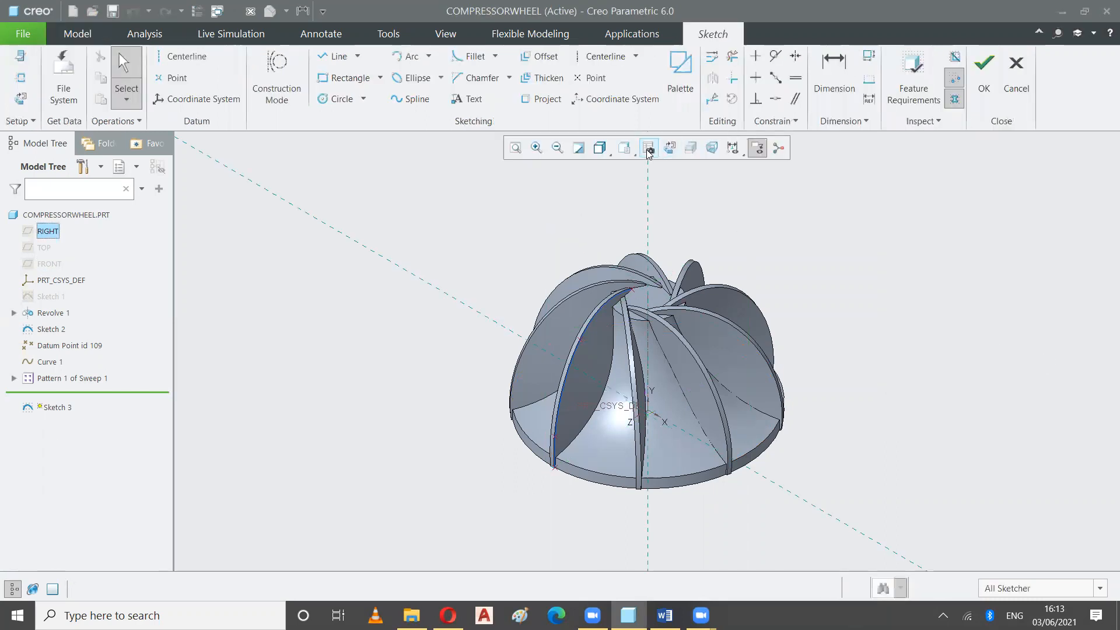
Orient the sketch plane parallel to the screen and draw a short horizontal line beside the upper outer edge of the blades.
left_click(669, 149)
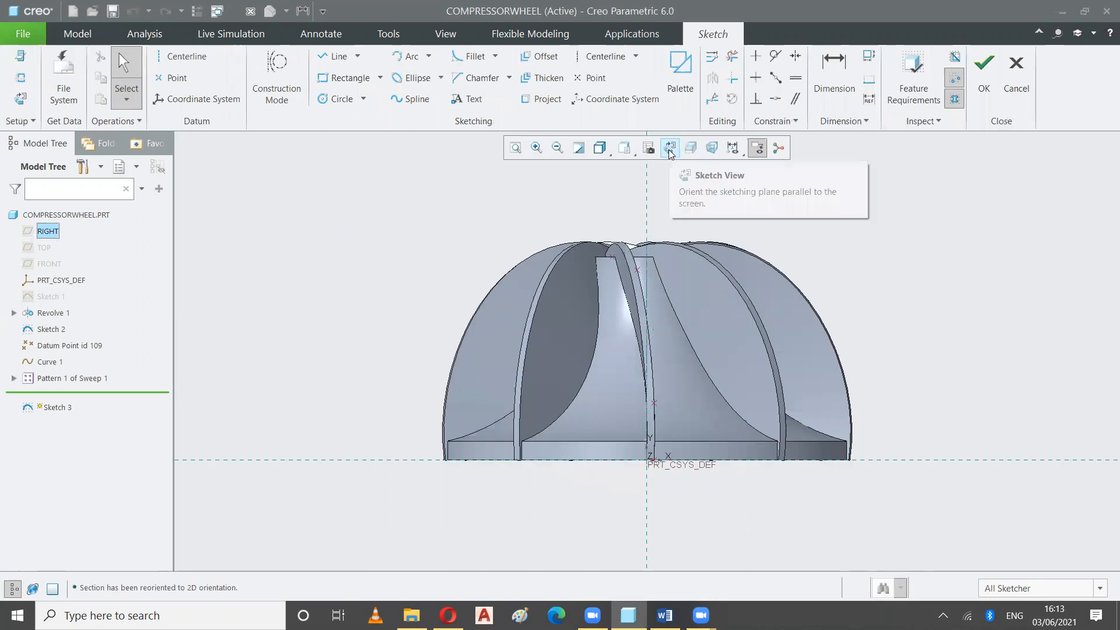
left_click(319, 60)
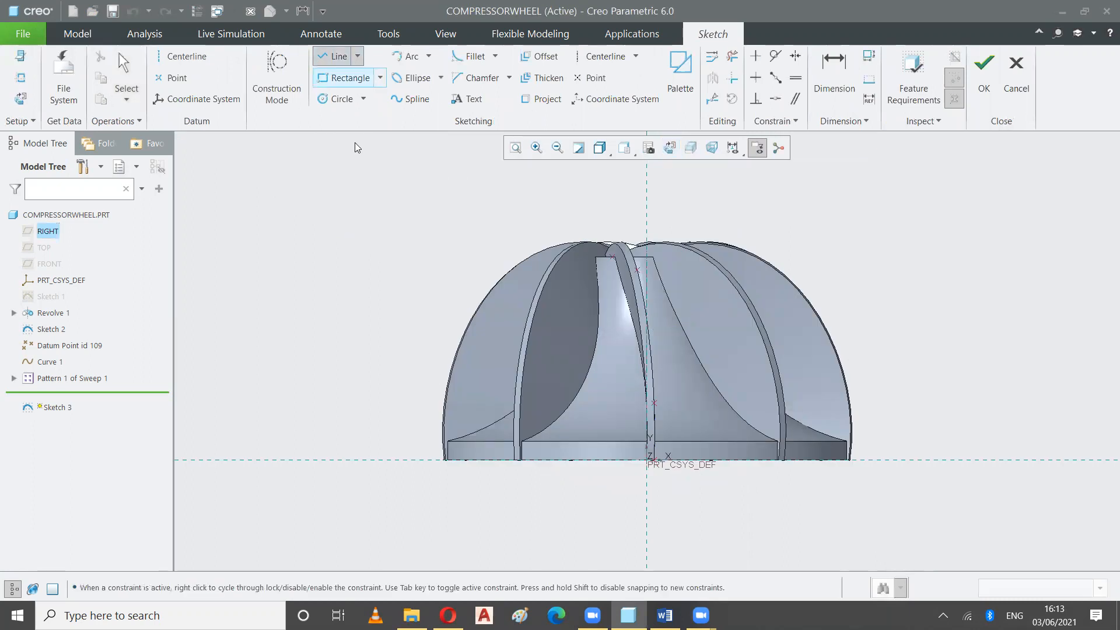
left_click(438, 265)
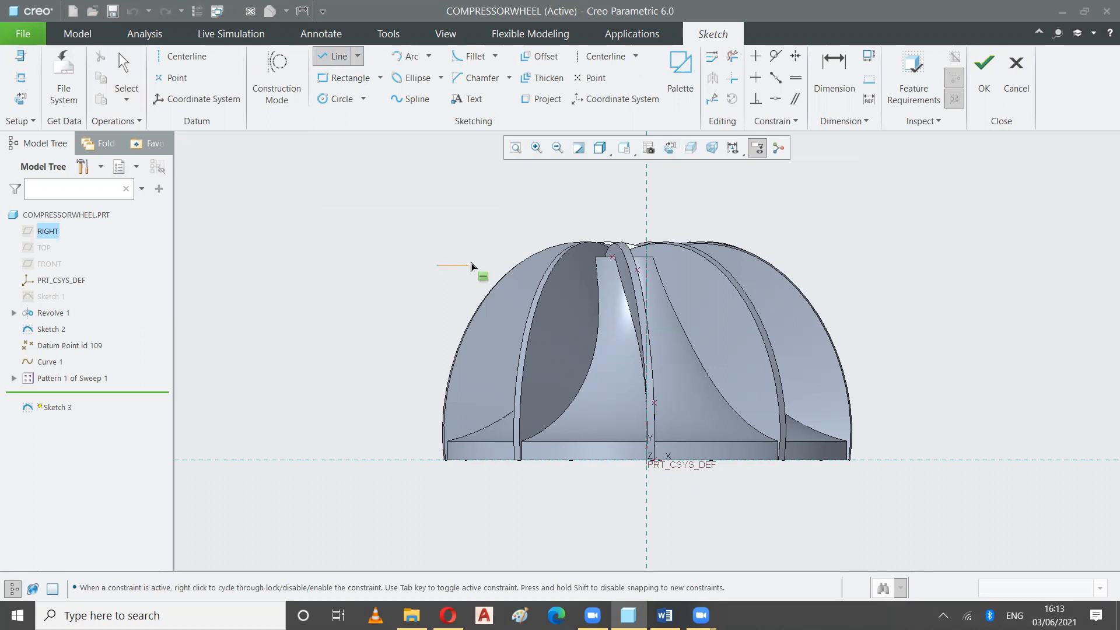
left_click(494, 265)
left_click(126, 64)
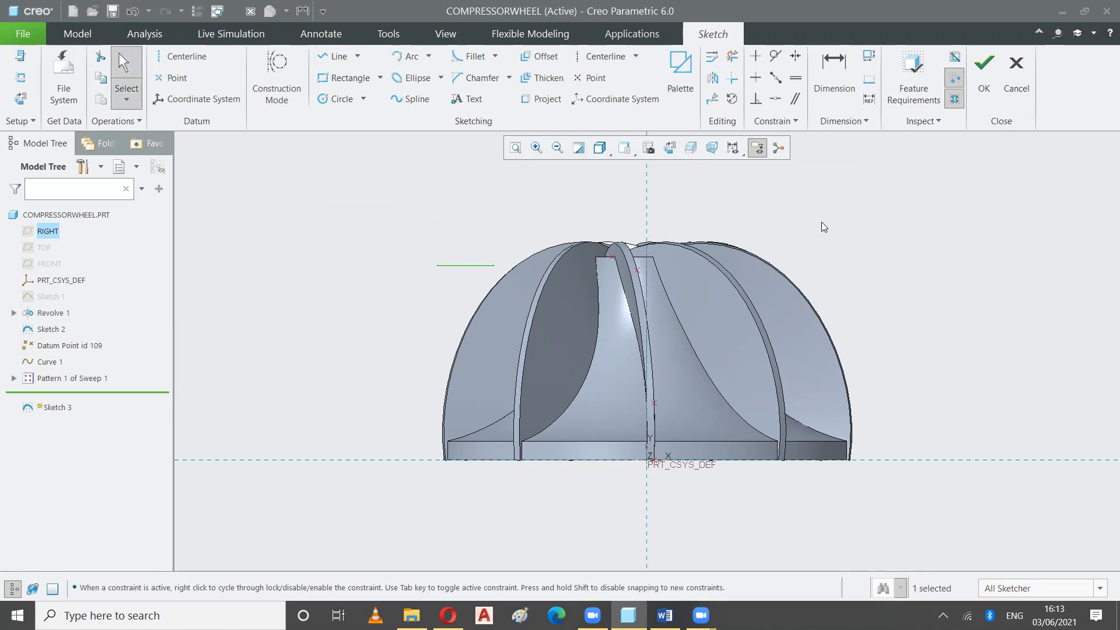
Constrain the inner endpoint of the short horizontal line to be coincident with the vertical centre reference.
left_click(835, 89)
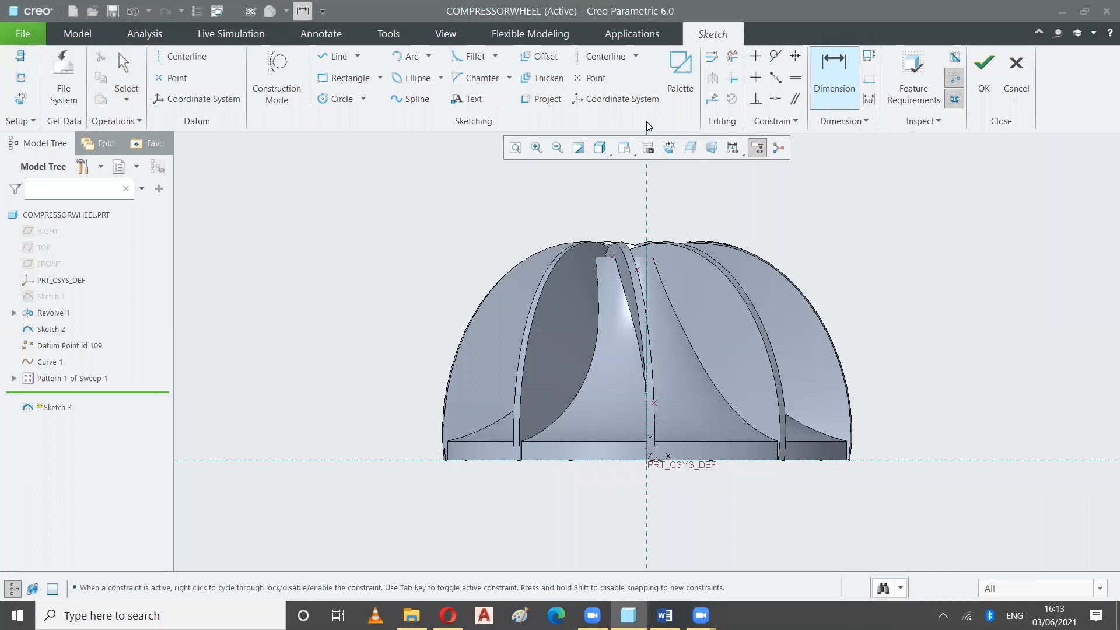
left_click(124, 79)
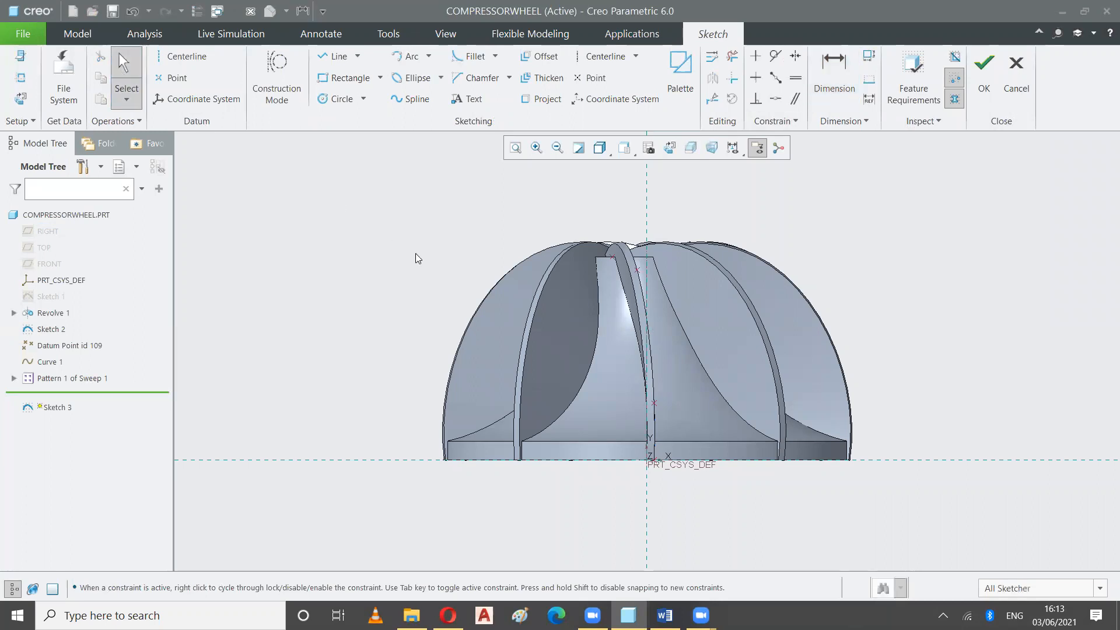
left_click(516, 149)
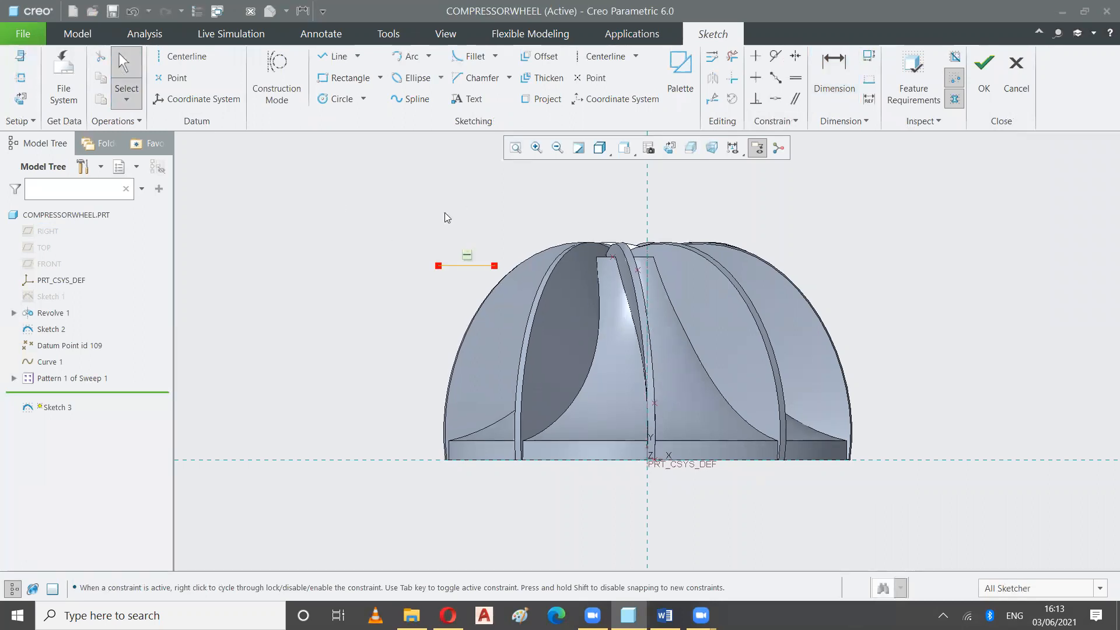
left_click(782, 101)
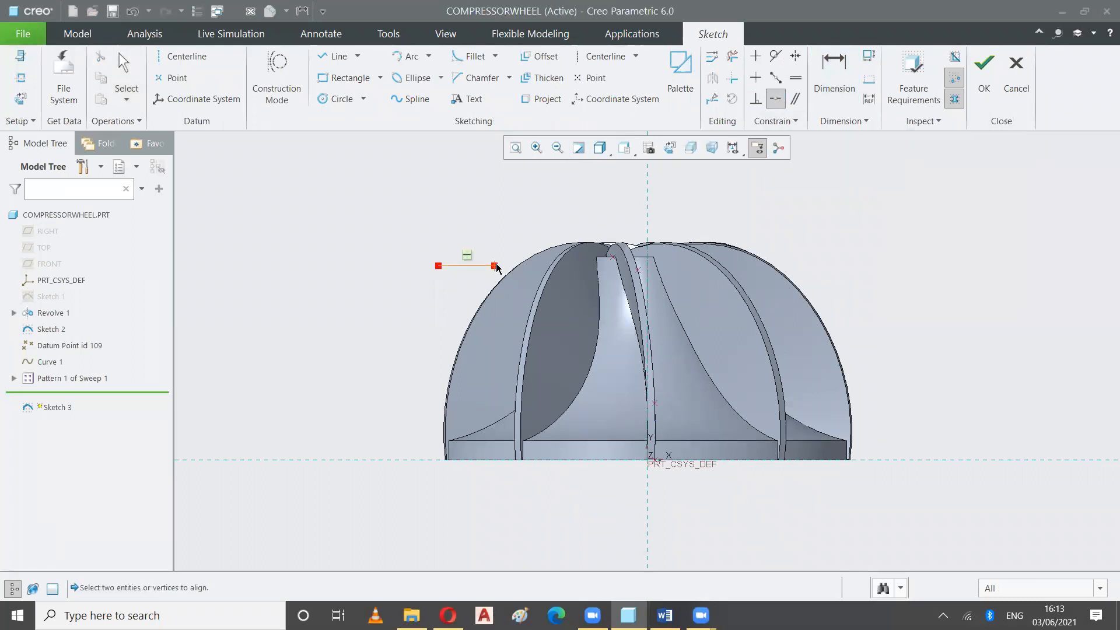
left_click(494, 266)
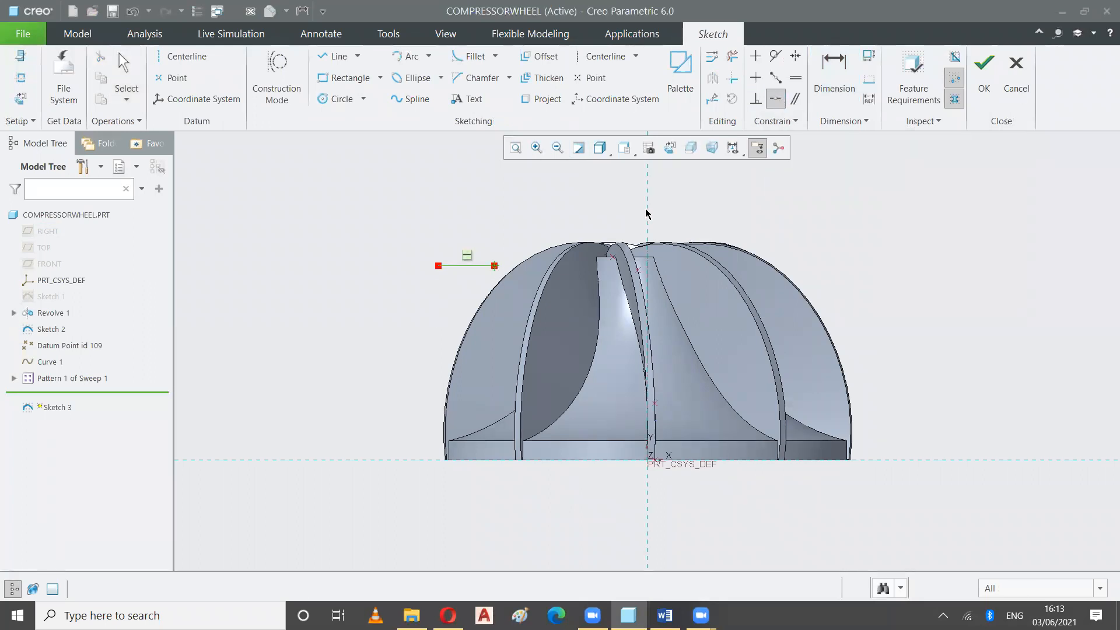
left_click(647, 211)
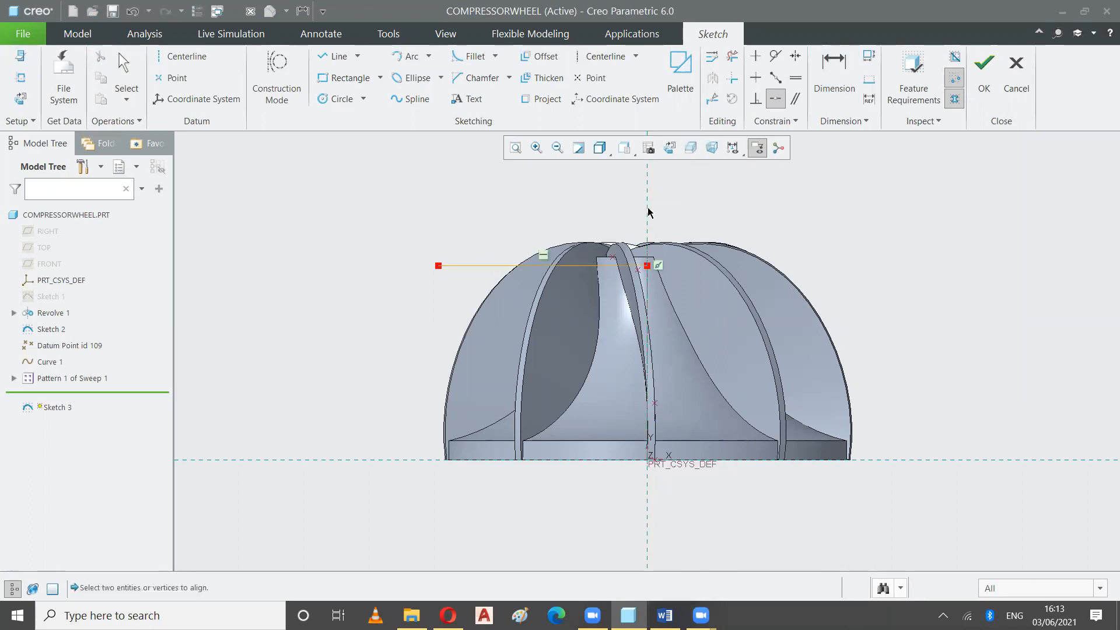
Constrain the horizontal line to be coincident with the top edge of the hub and refit the view.
left_click(471, 265)
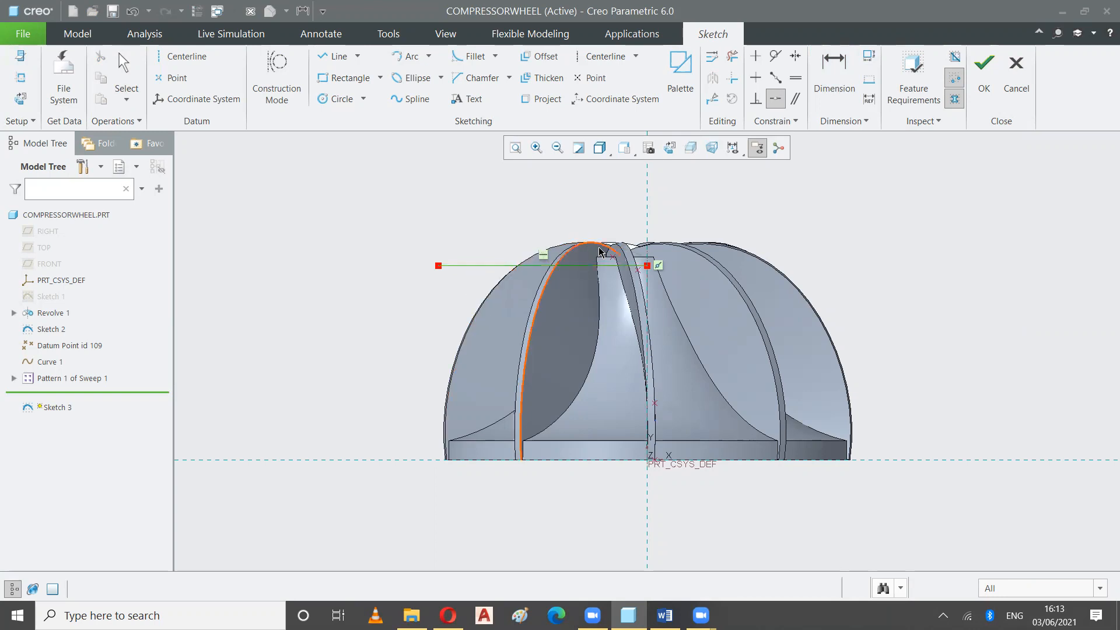
scroll(604, 260, "up", 4)
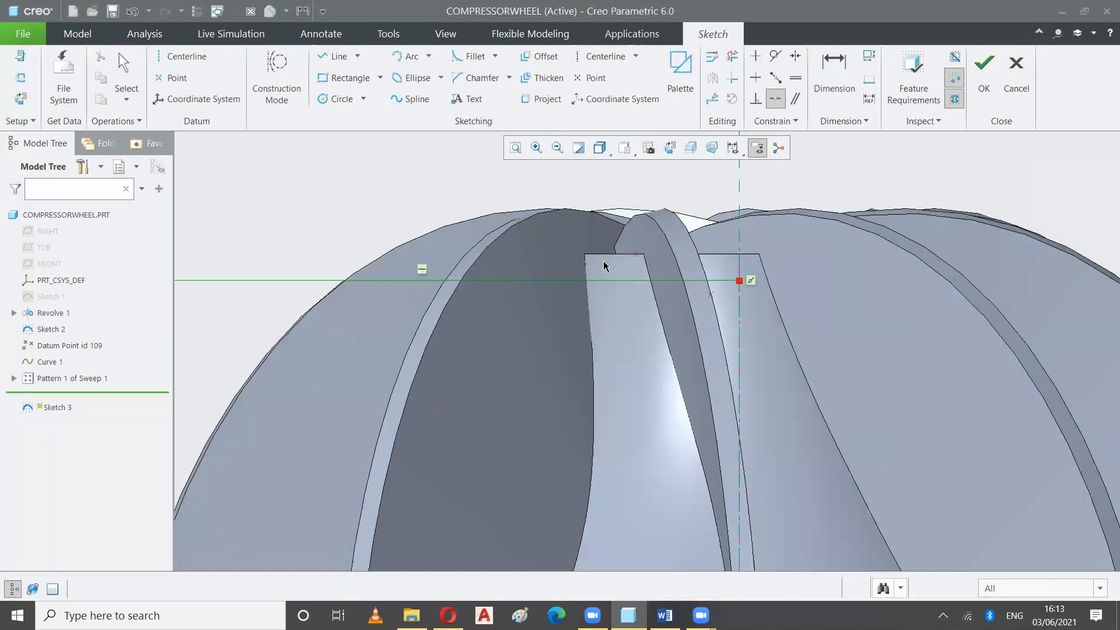
left_click(605, 255)
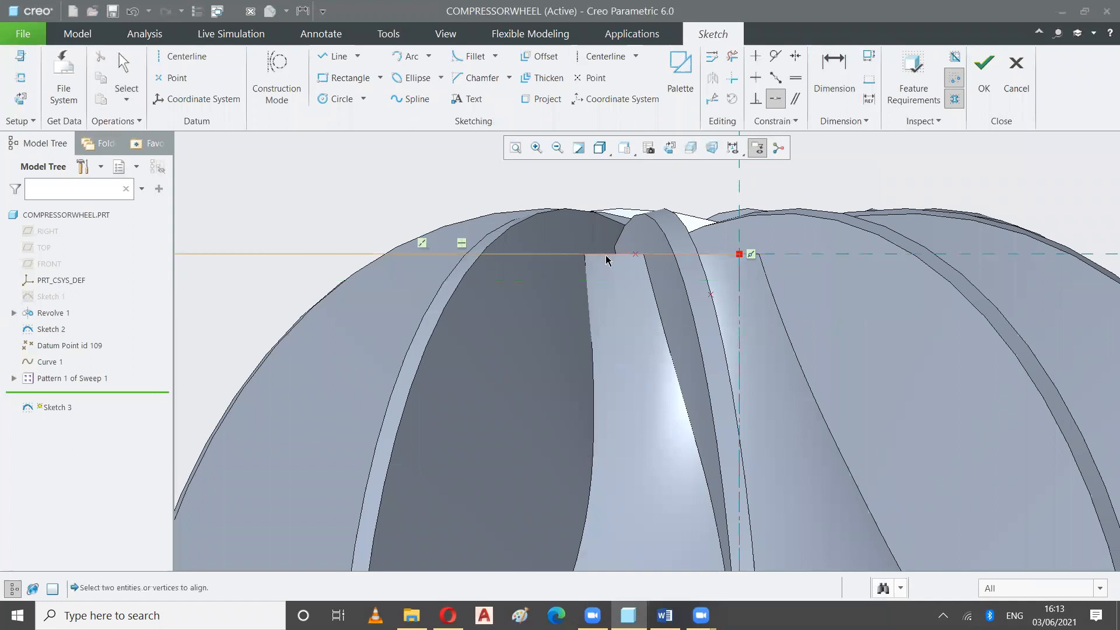
left_click(513, 147)
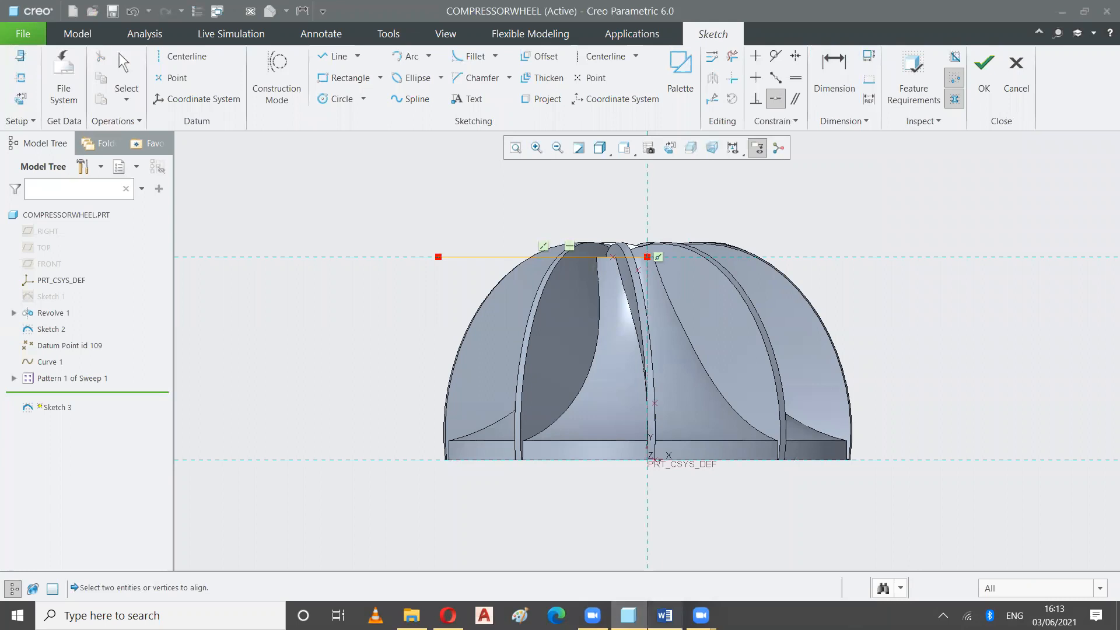
Check the length in the Word drawing and dimension the horizontal line along the hub top to 1.50.
left_click(665, 615)
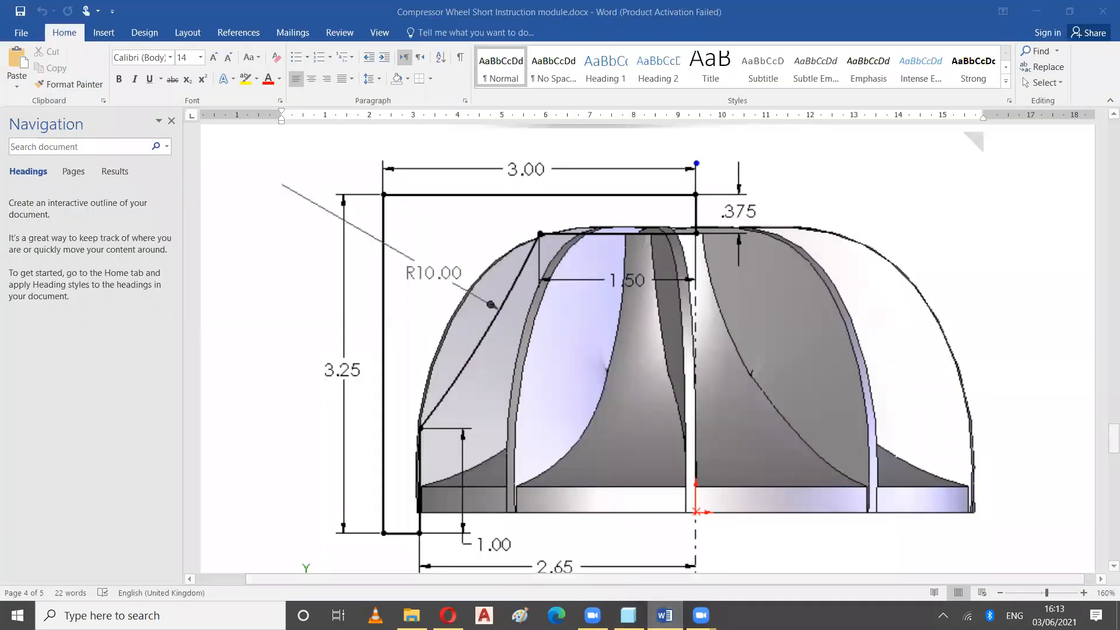
key("alt+Tab")
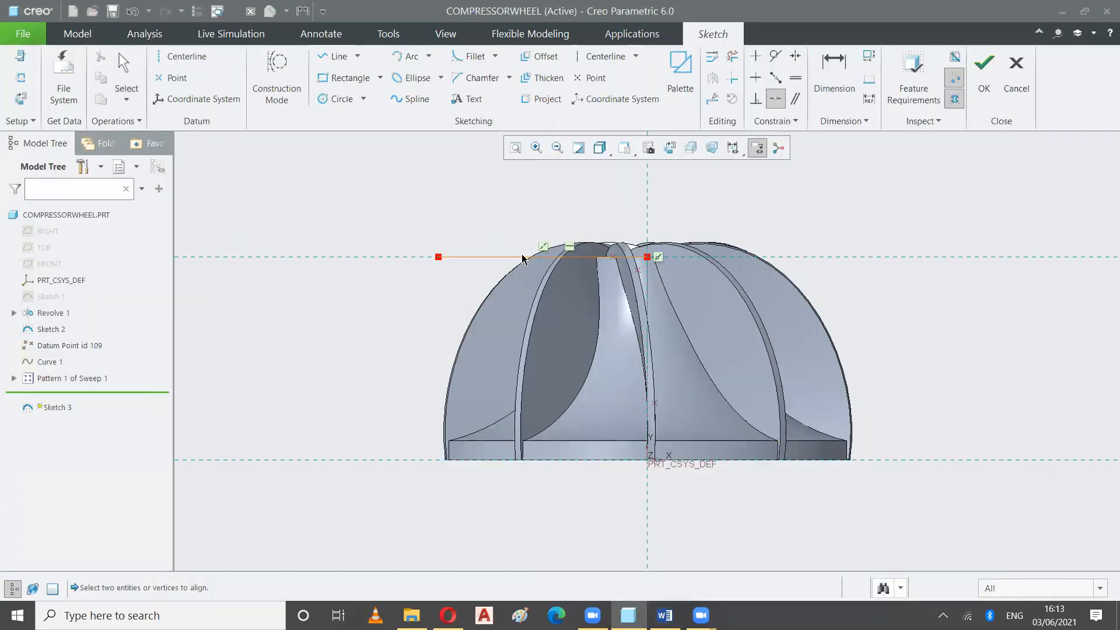
left_click(834, 76)
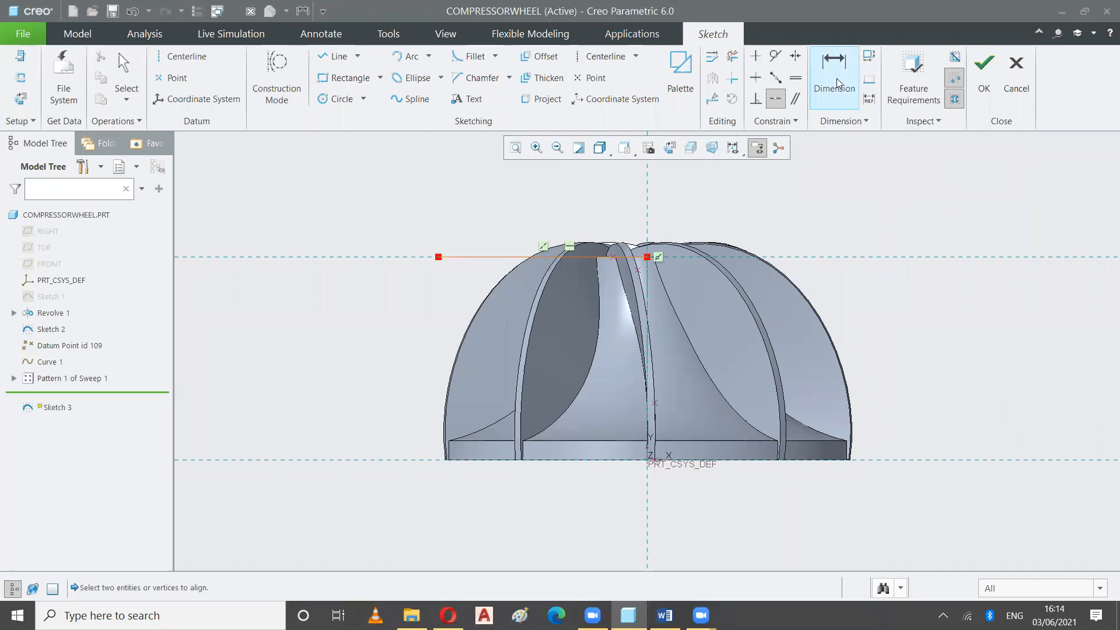
middle_click(507, 246)
type("1.")
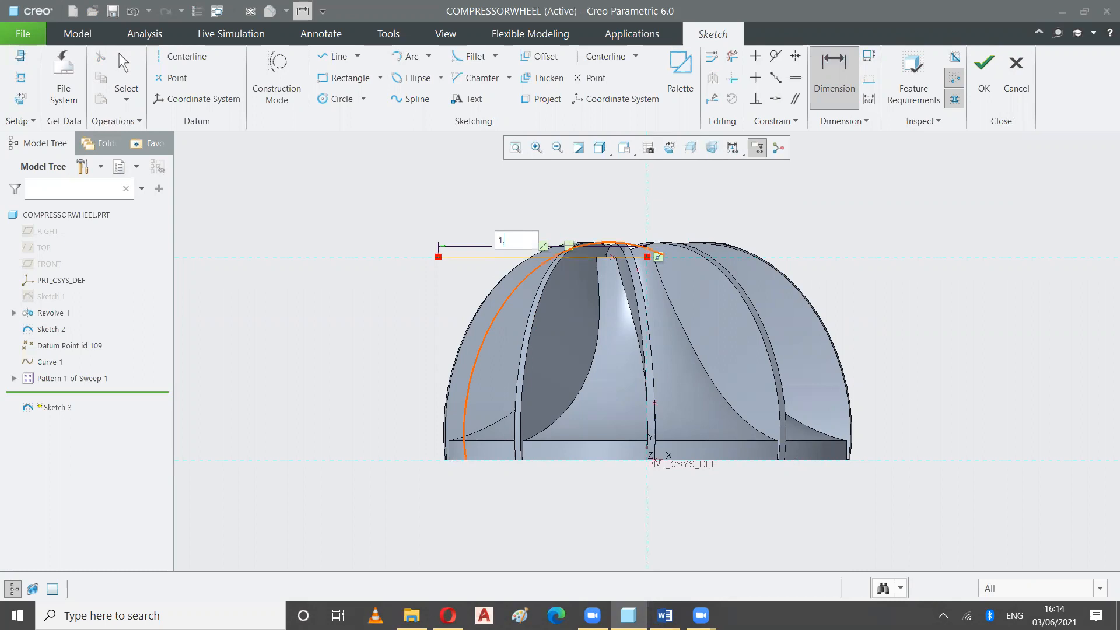
key("Return")
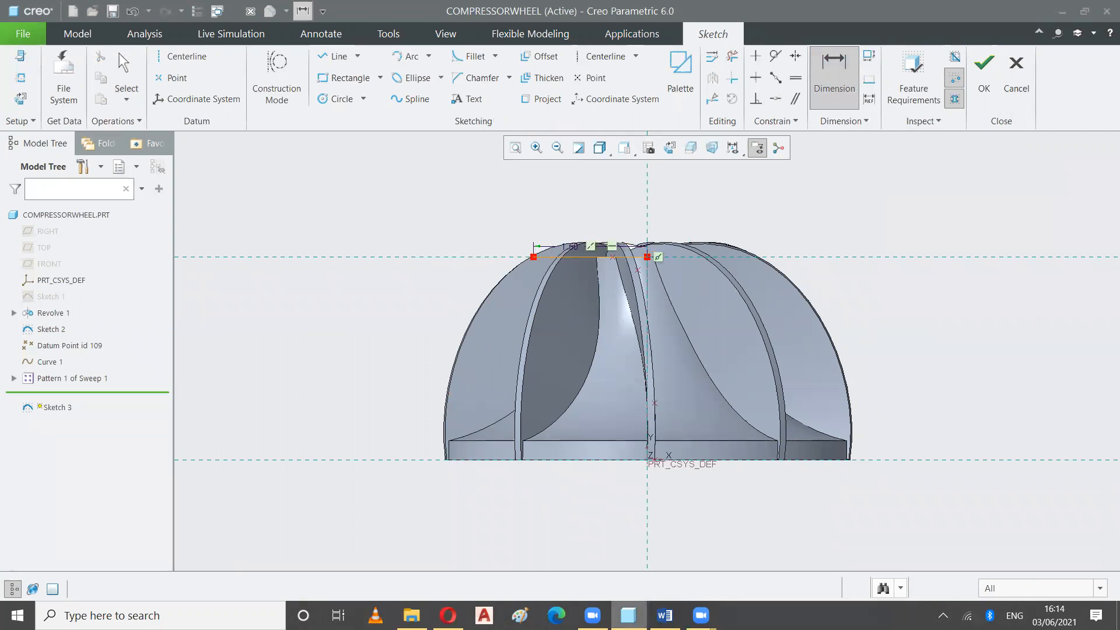
left_click(628, 615)
left_click(628, 615)
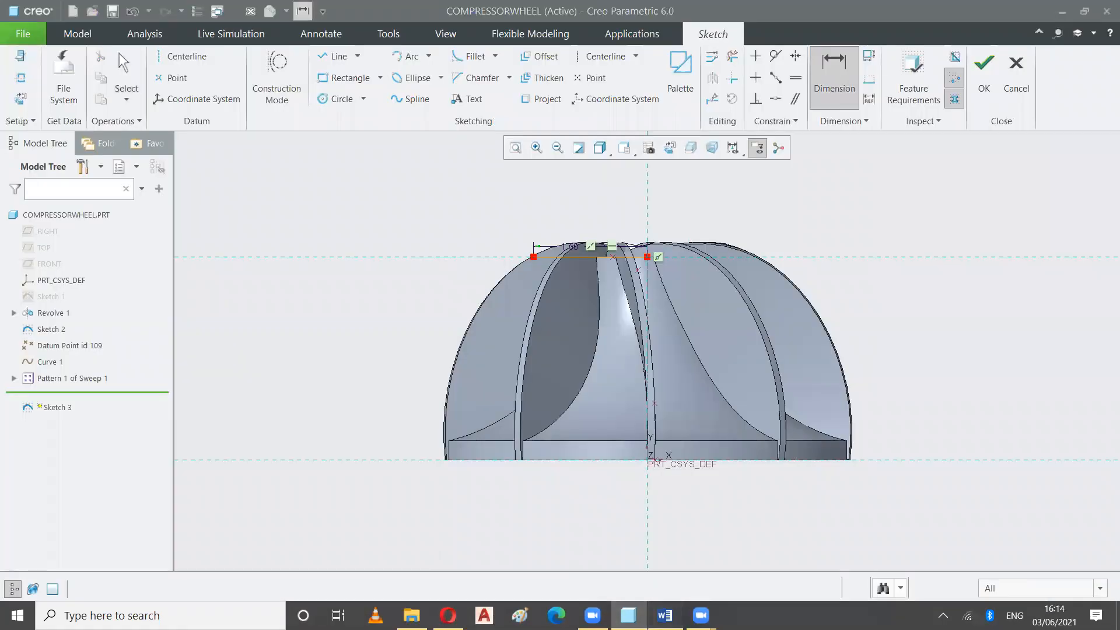
left_click(665, 615)
left_click(628, 615)
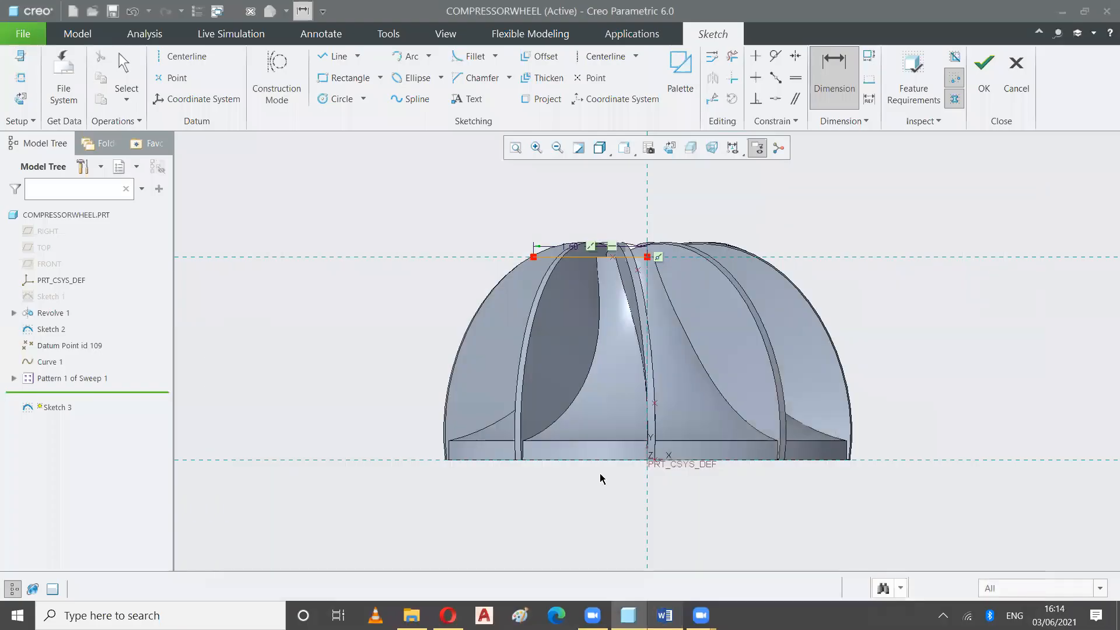
left_click(332, 56)
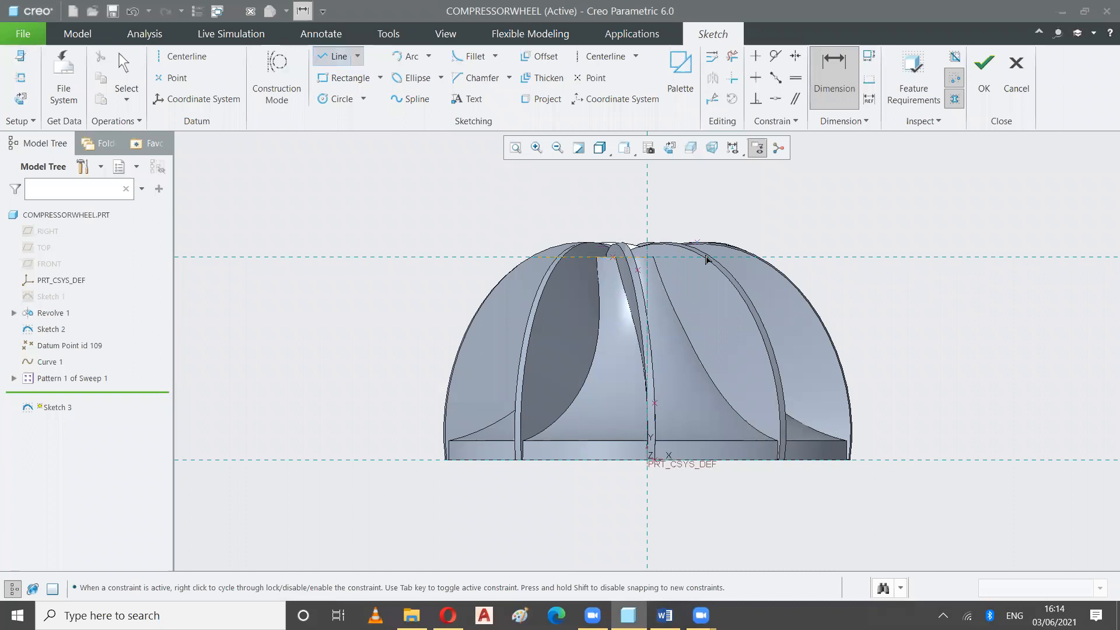
left_click(647, 257)
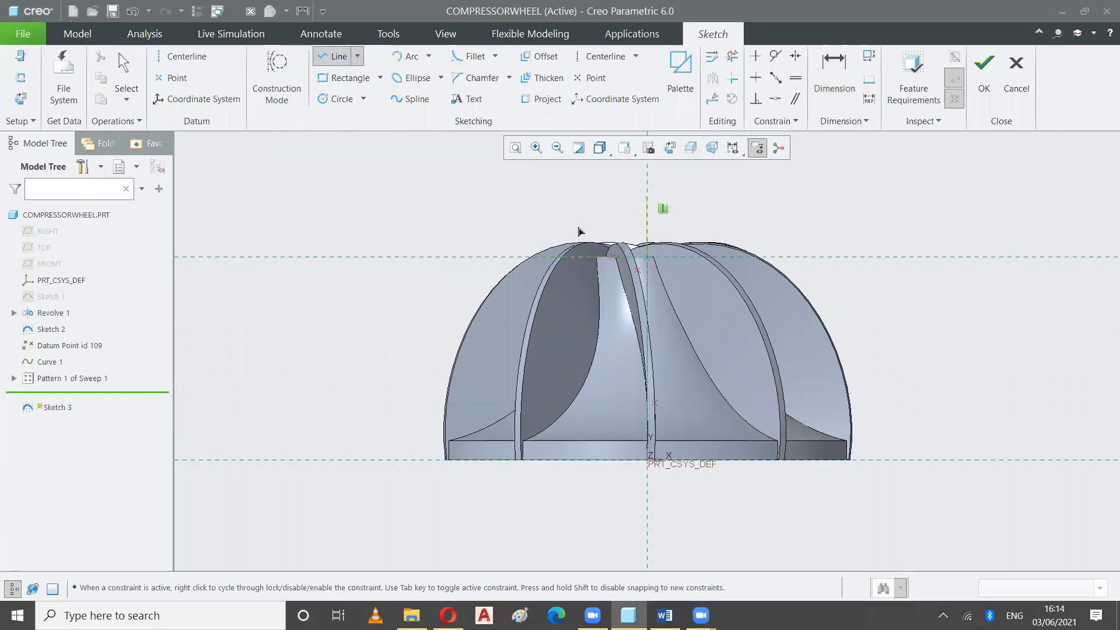
left_click(124, 63)
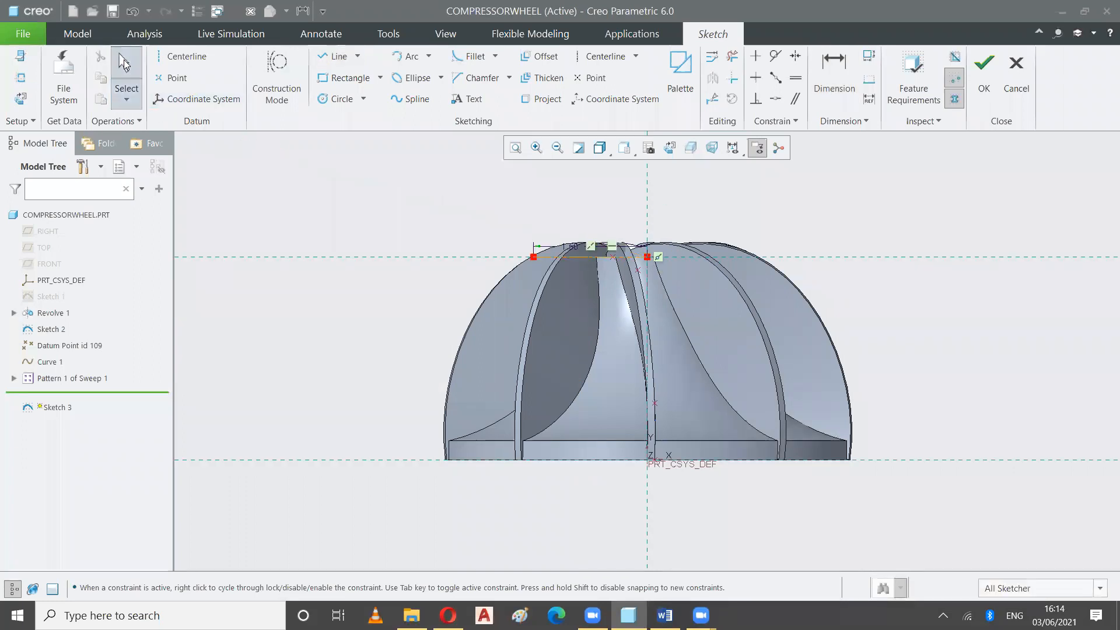
Draw a connected outline, about 3.9 wide, from the line's centre end up, outward over the blades, down below the base, inward and back up.
left_click(333, 56)
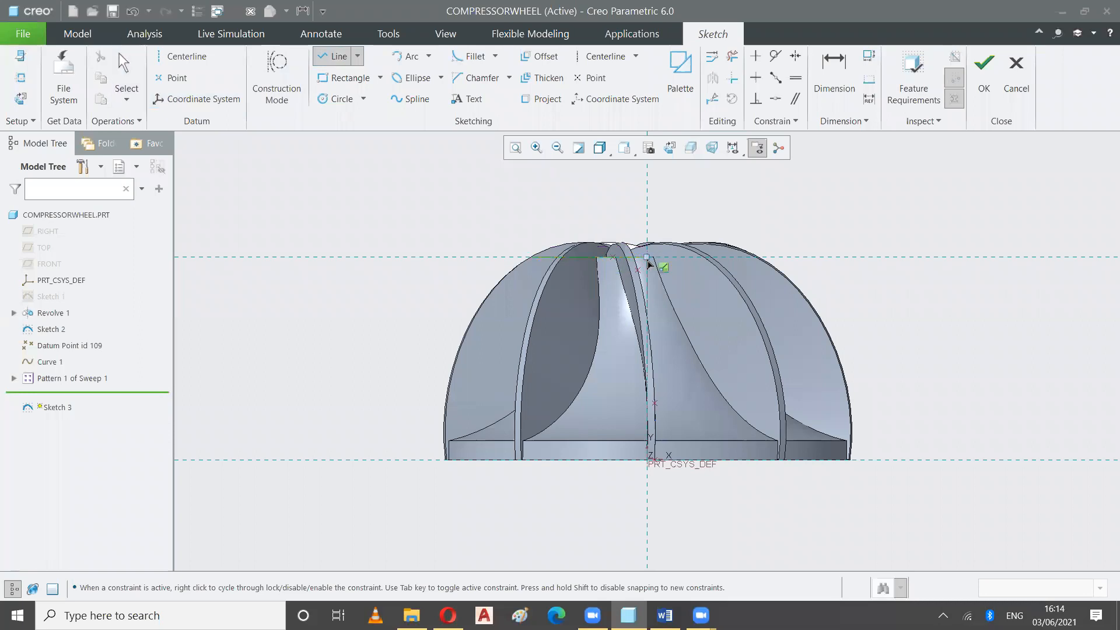
left_click(647, 228)
left_click(353, 227)
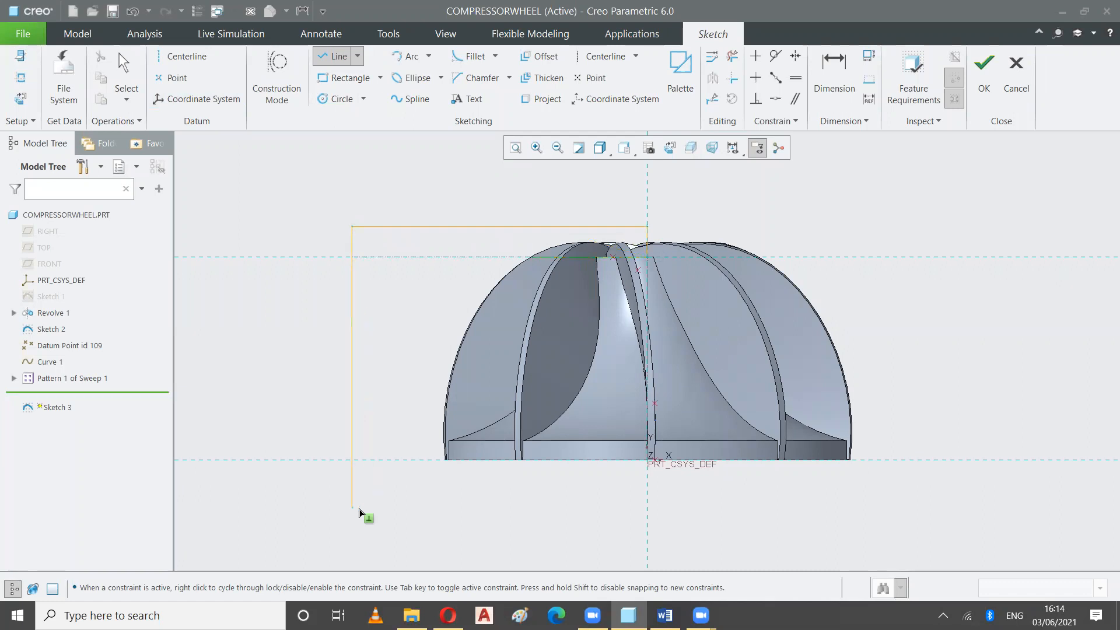
left_click(358, 511)
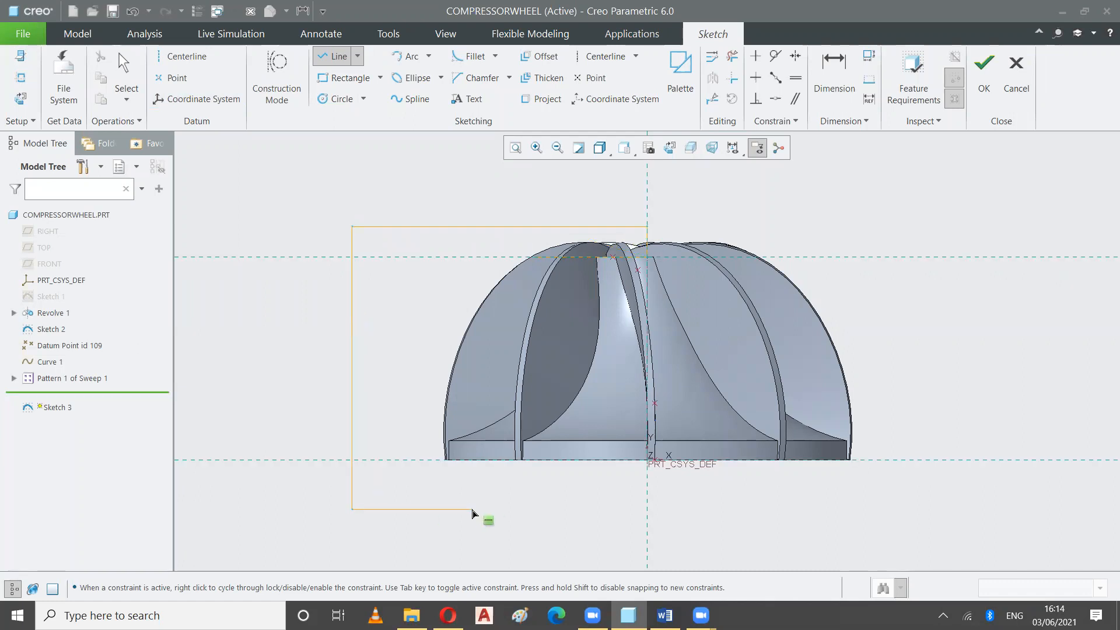
left_click(473, 512)
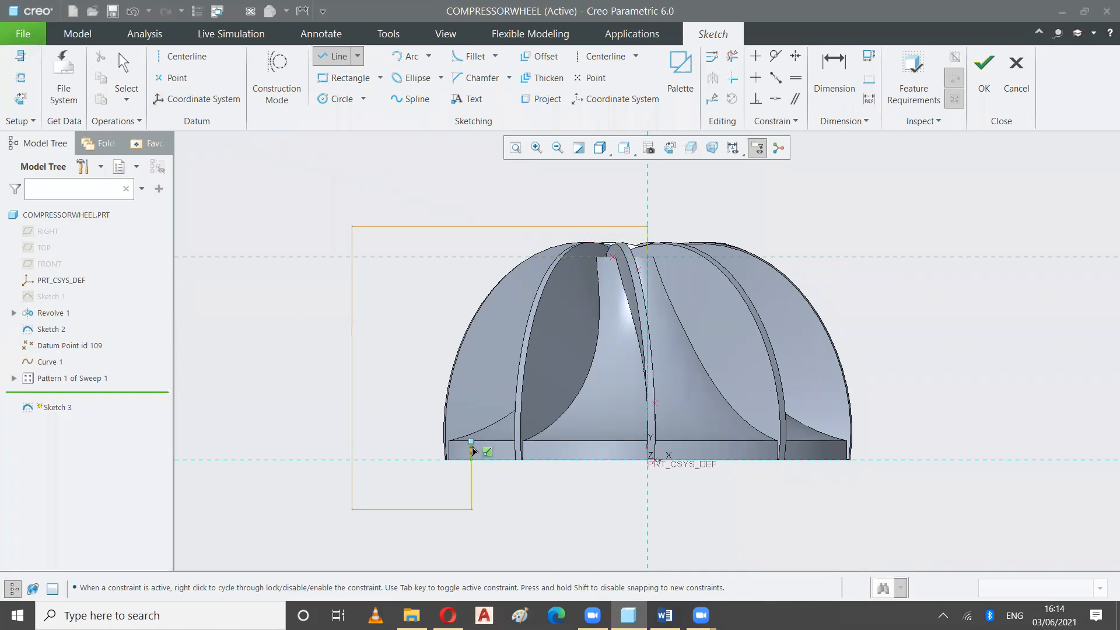
left_click(476, 415)
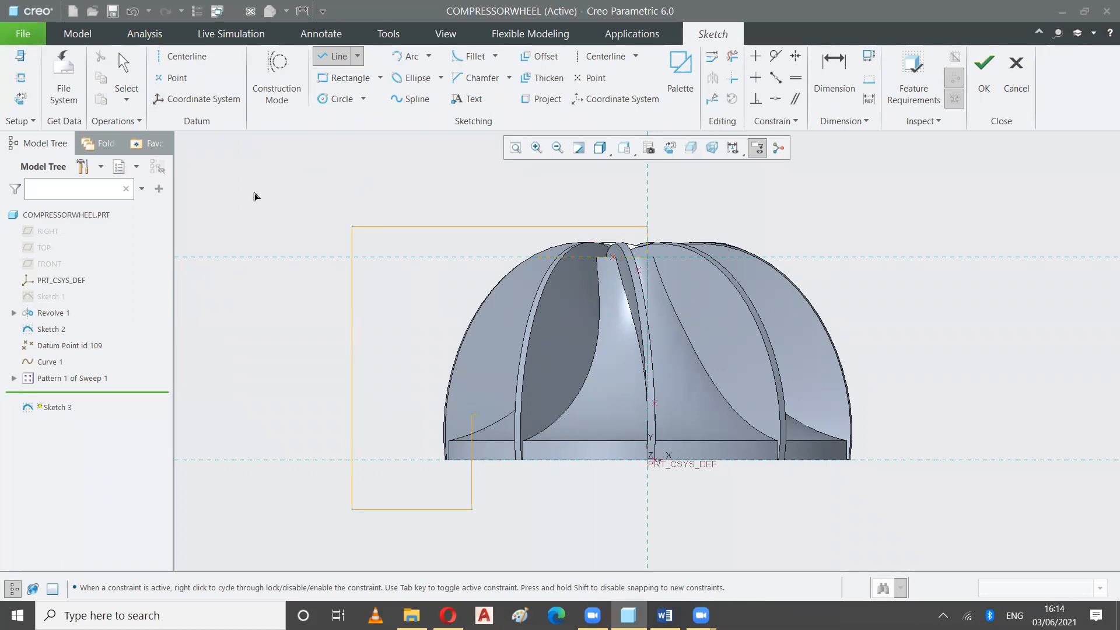
left_click(124, 66)
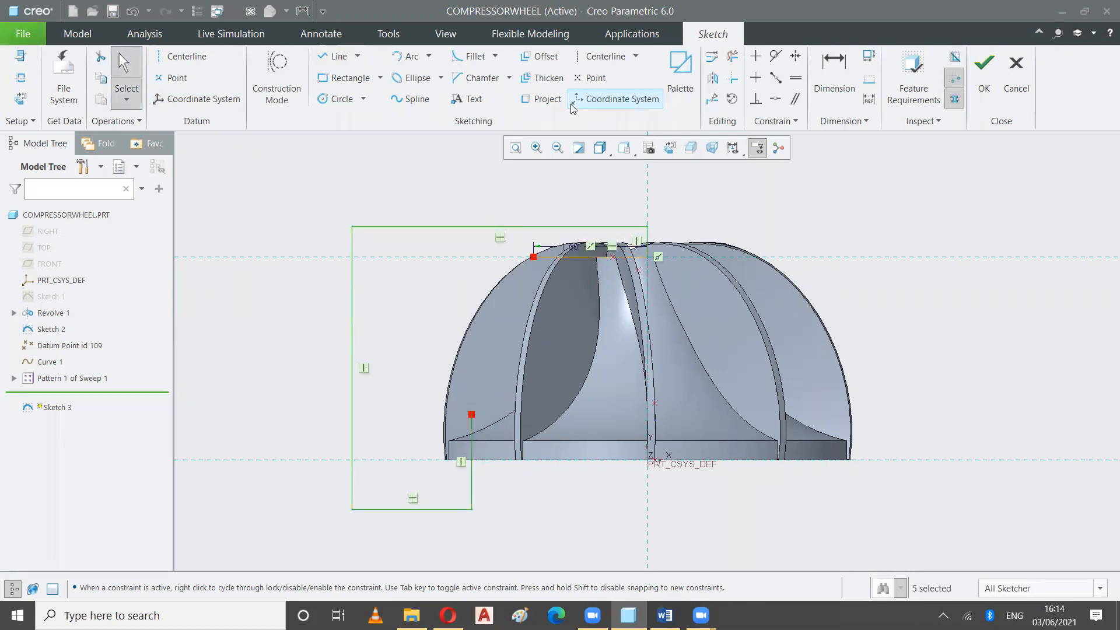
Dimension the outline's top horizontal line to 3.00, following the Word drawing.
left_click(834, 76)
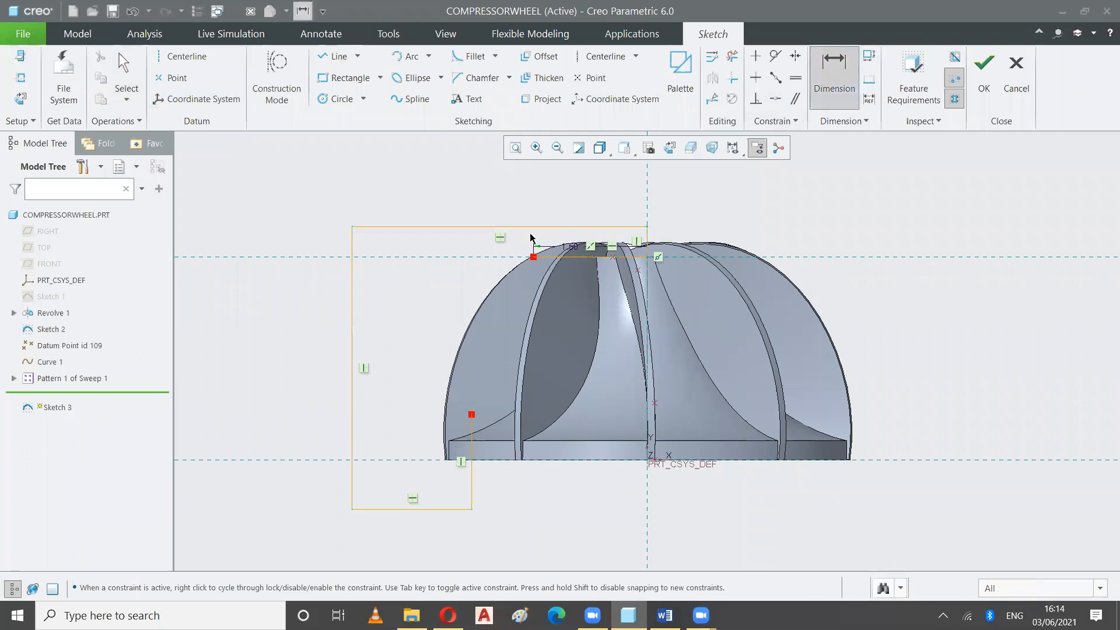
middle_click(502, 200)
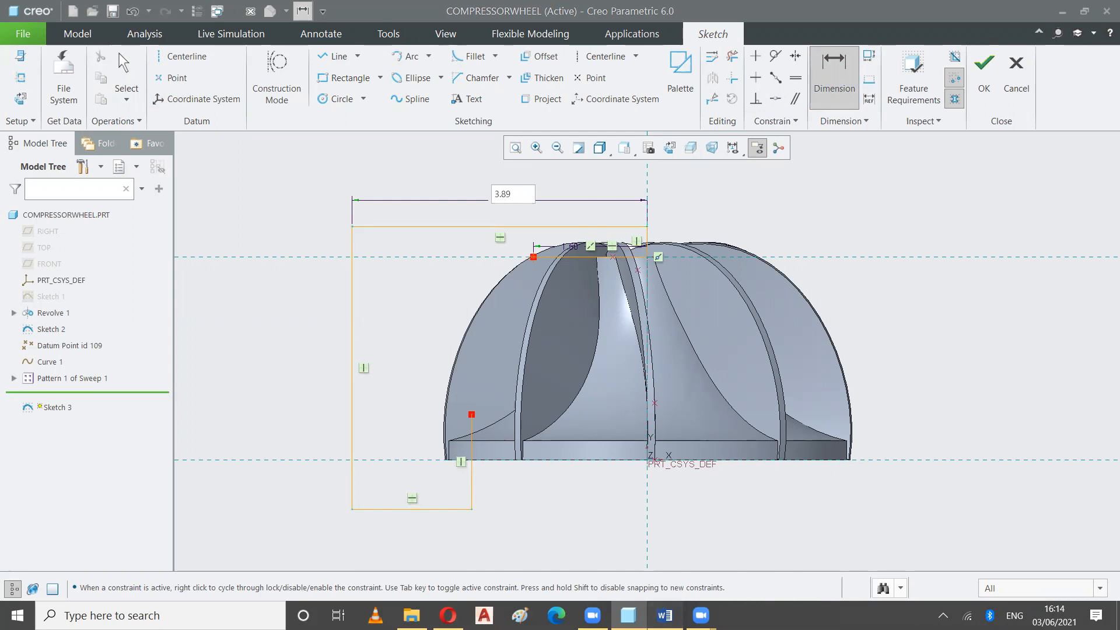
left_click(665, 616)
left_click(628, 615)
type("3")
key("Return")
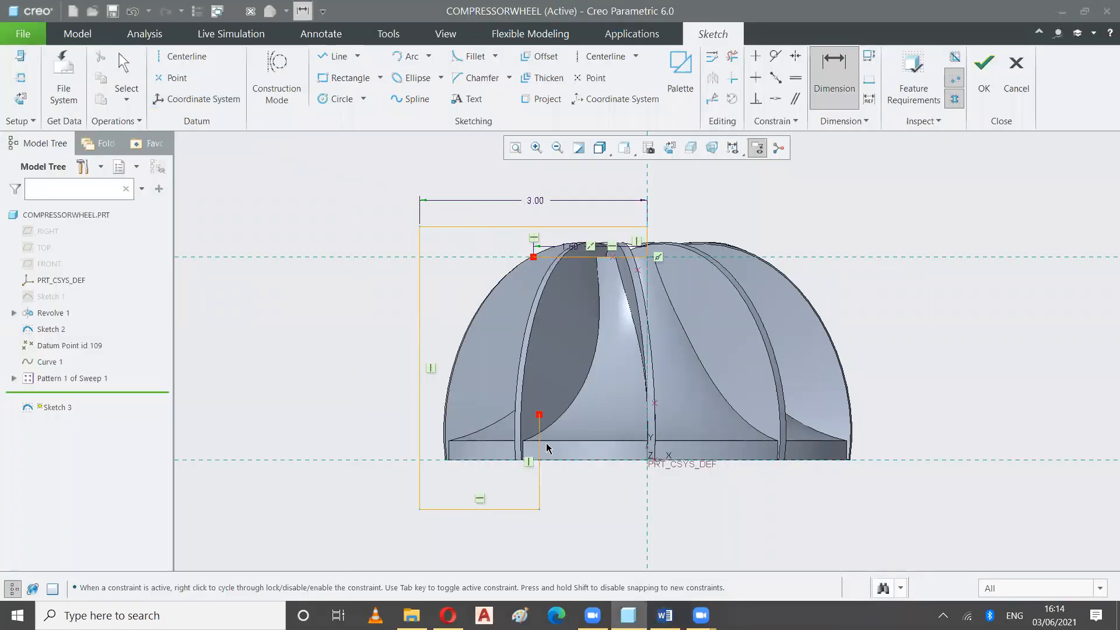
Dimension the outline's outer vertical line to 3.25, following the Word drawing.
left_click(665, 616)
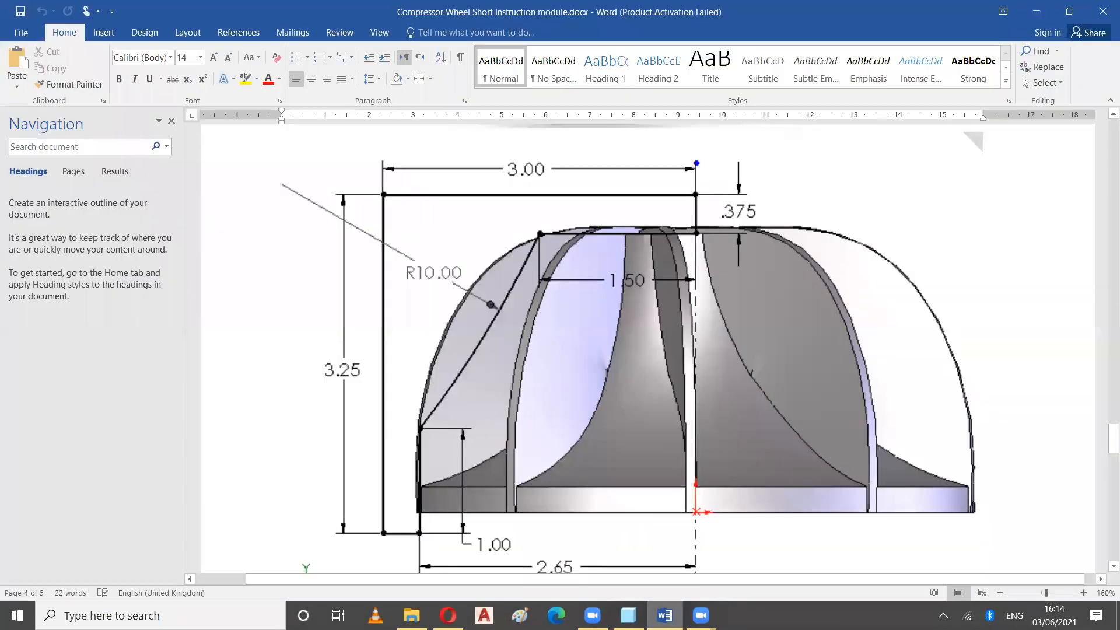
left_click(628, 616)
left_click(420, 357)
middle_click(386, 366)
type("2")
key("BackSpace")
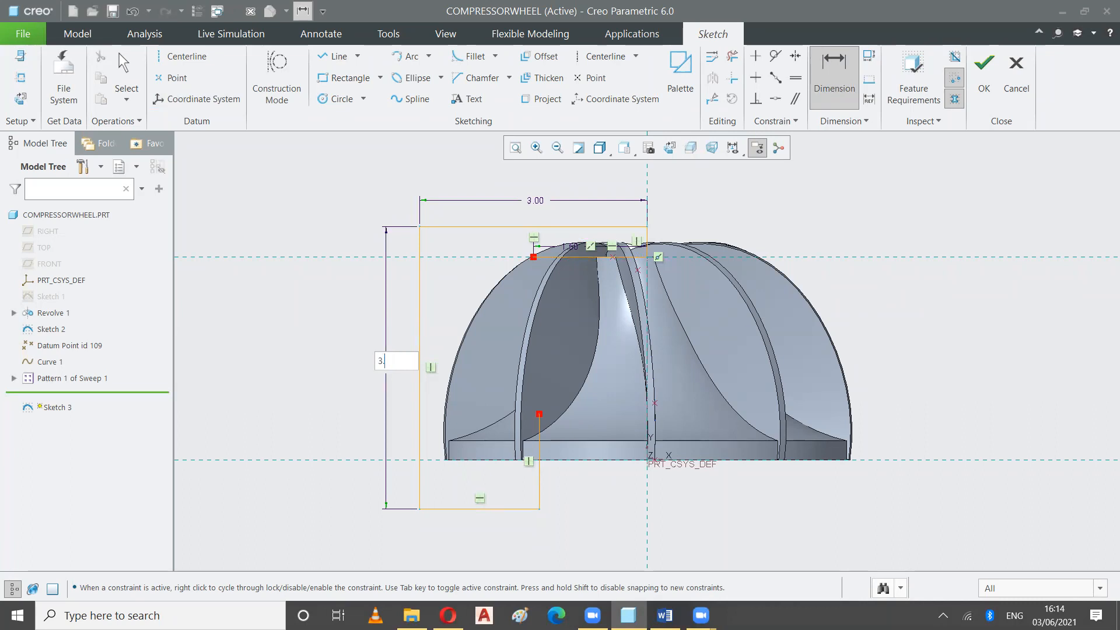
key("Return")
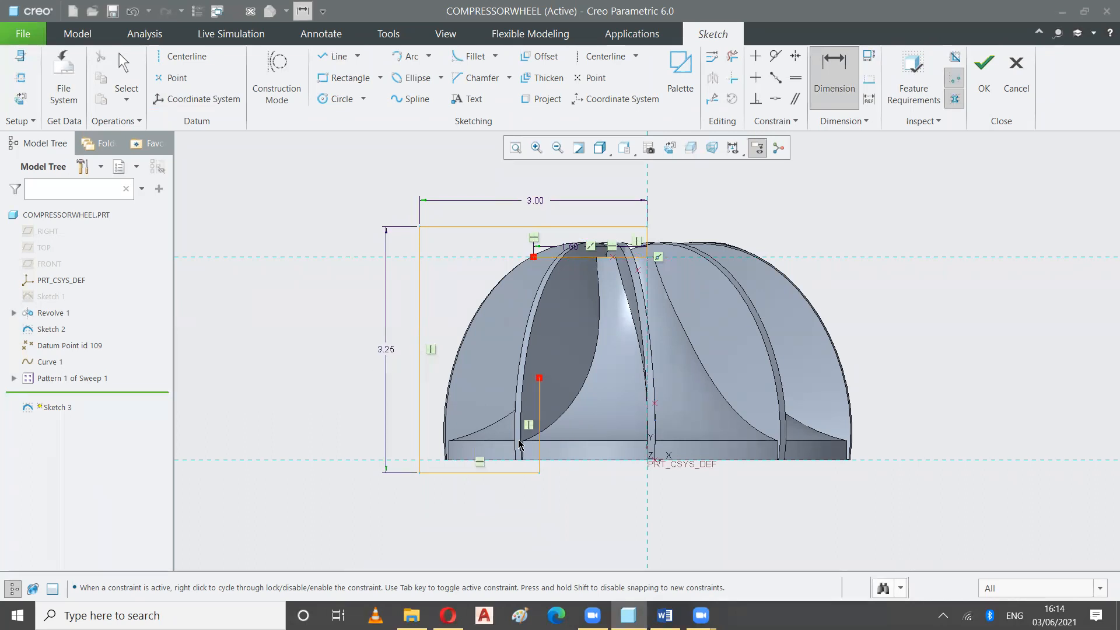
Add a dimension from the outline's inner vertical line to the centre axis and try to give it the Word drawing's 2.65.
left_click(540, 465)
middle_click(594, 504)
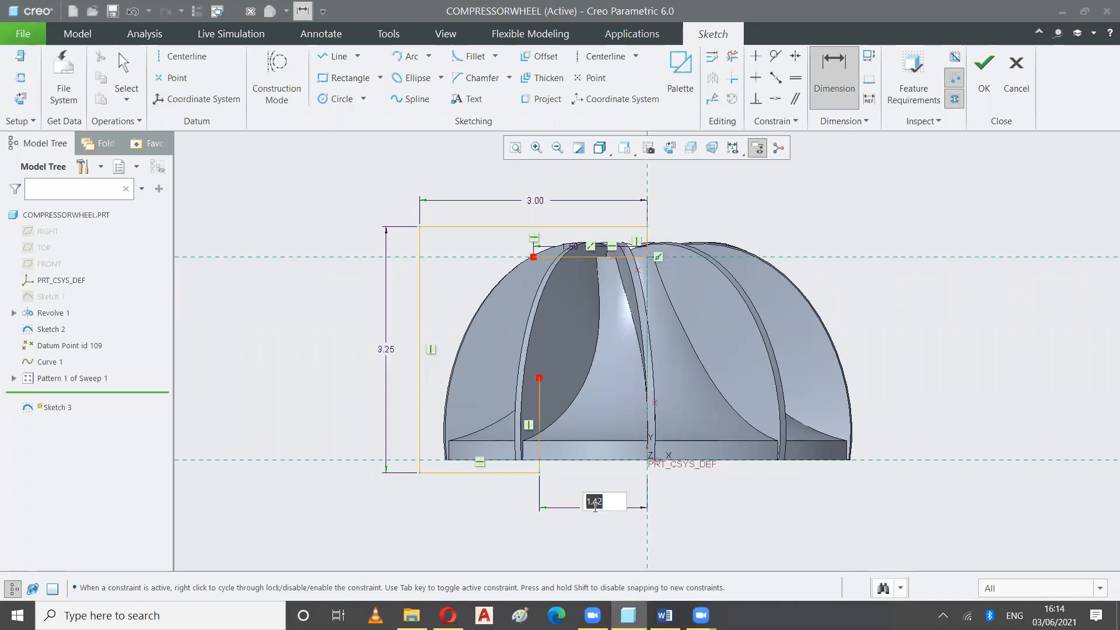
left_click(664, 615)
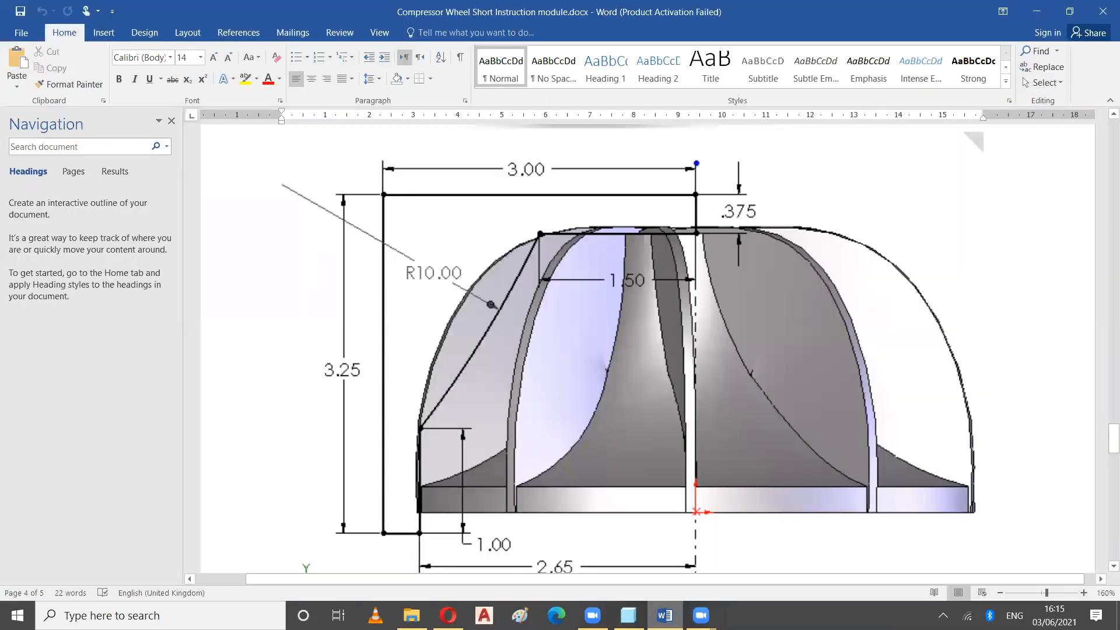
left_click(628, 615)
type("2.65")
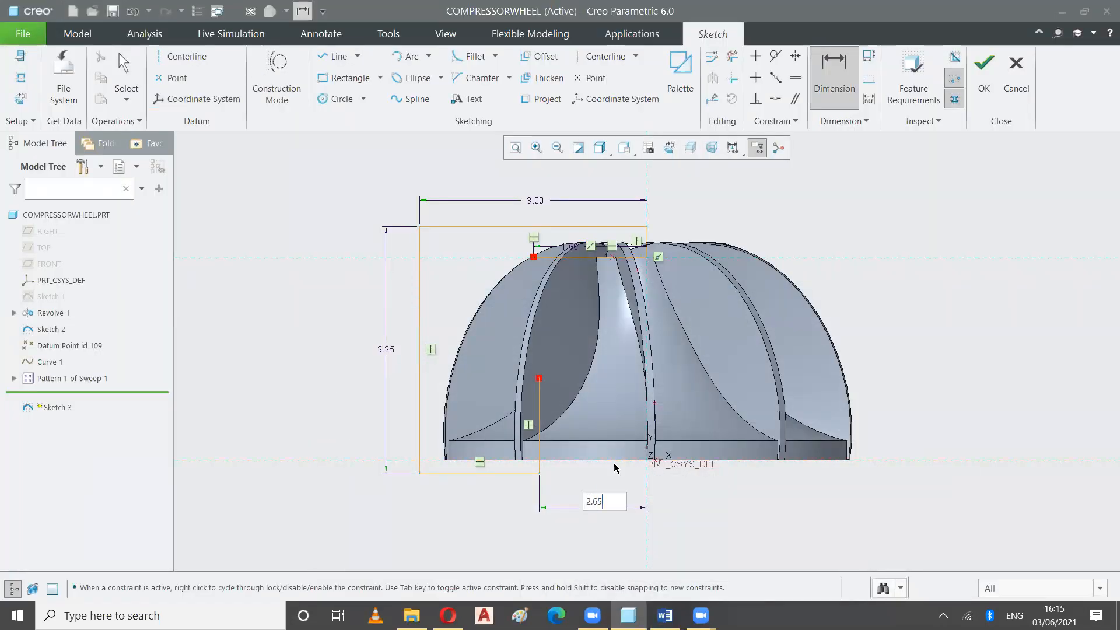
left_click(664, 615)
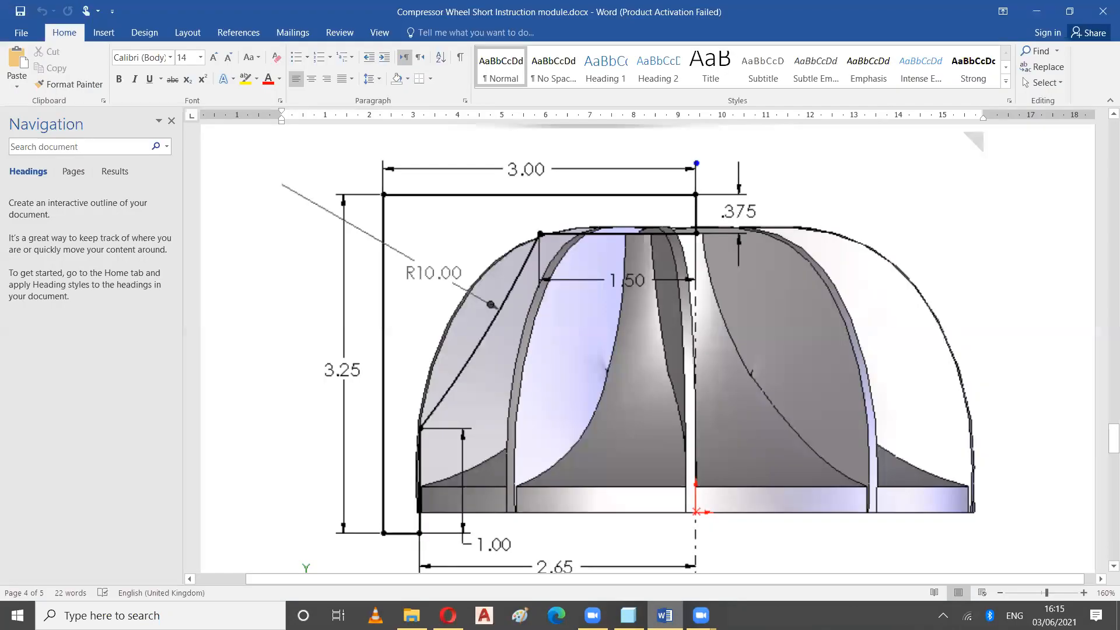
key("alt+Tab")
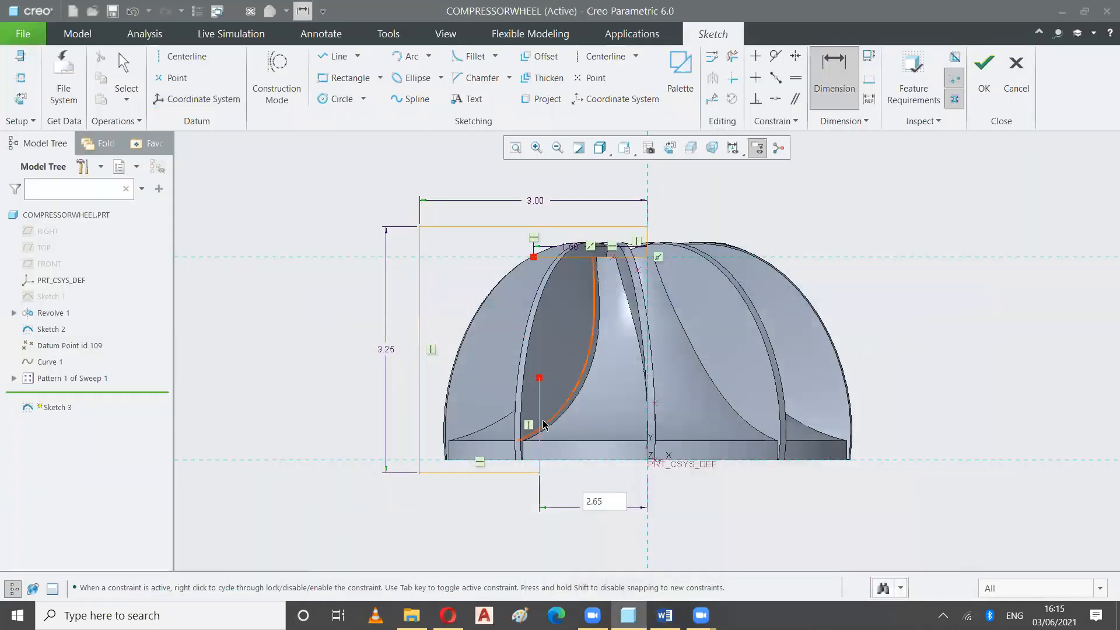
Dimension the inner vertical line's length to 1.00 and set its distance from the centre axis to 2.65.
left_click(536, 453)
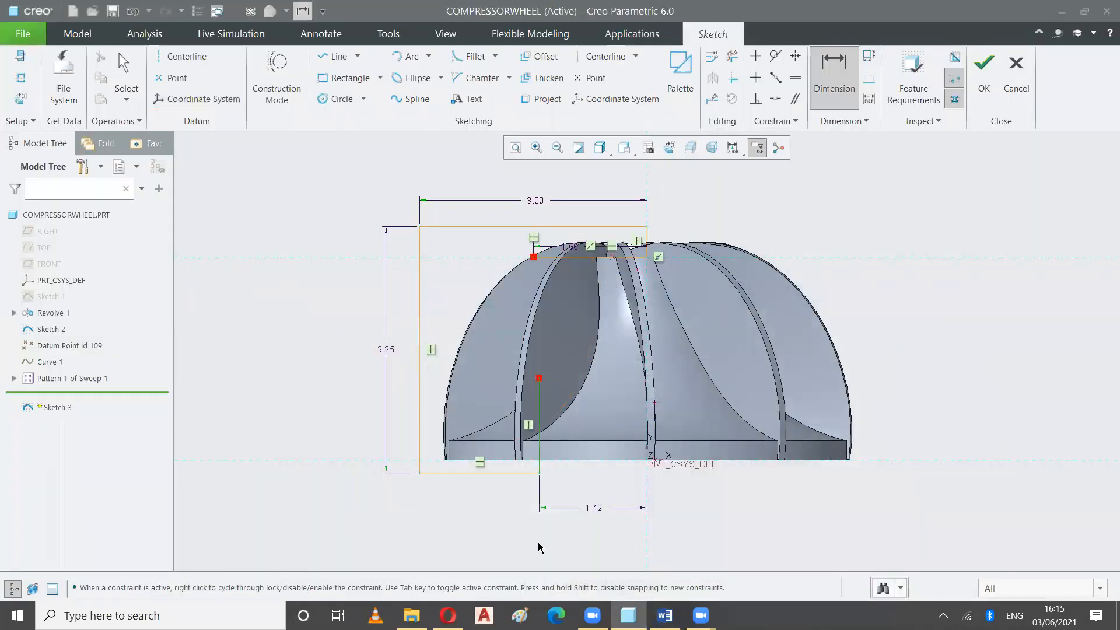
middle_click(469, 532)
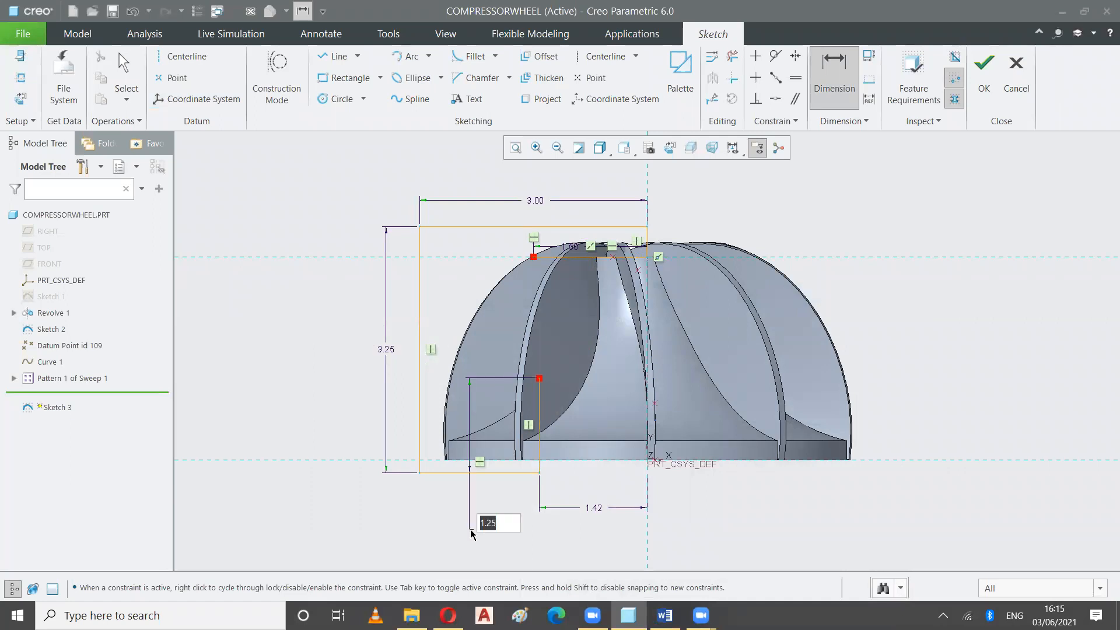
type("1")
key("Return")
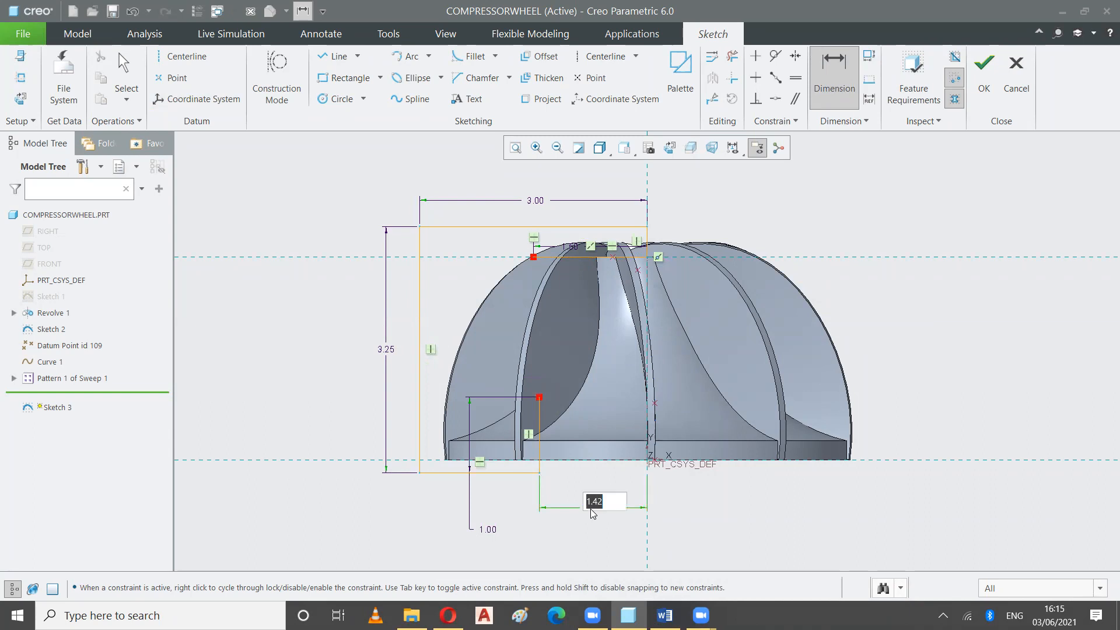
type("2.65")
key("Return")
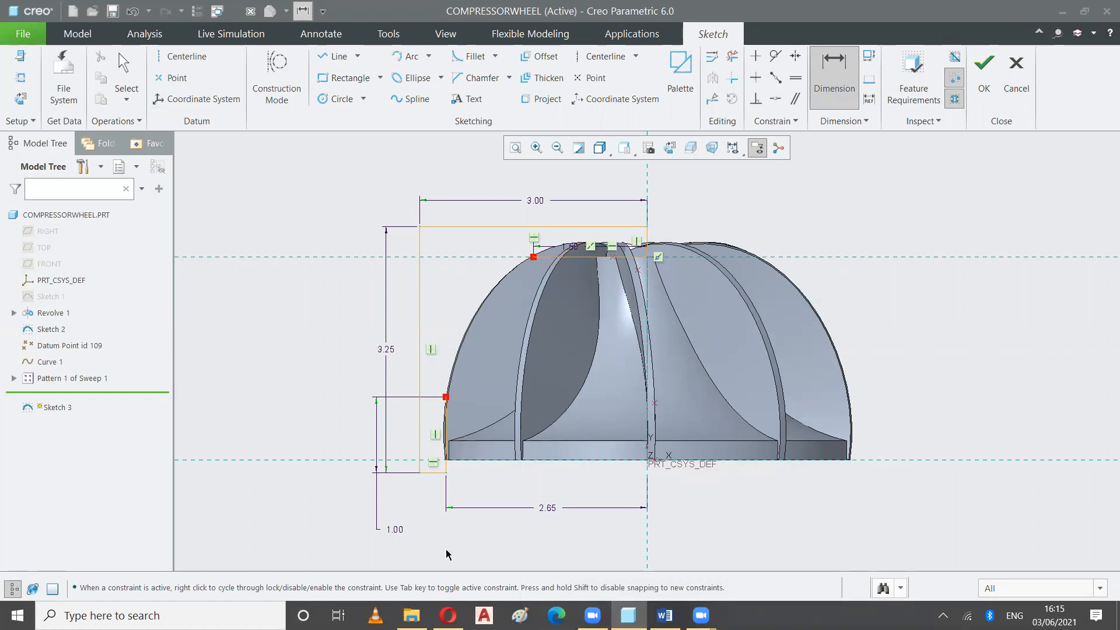
Move the 1.00 dimension to the opposite side of the wheel, clear of the outline, and check the Word drawing.
left_click(123, 64)
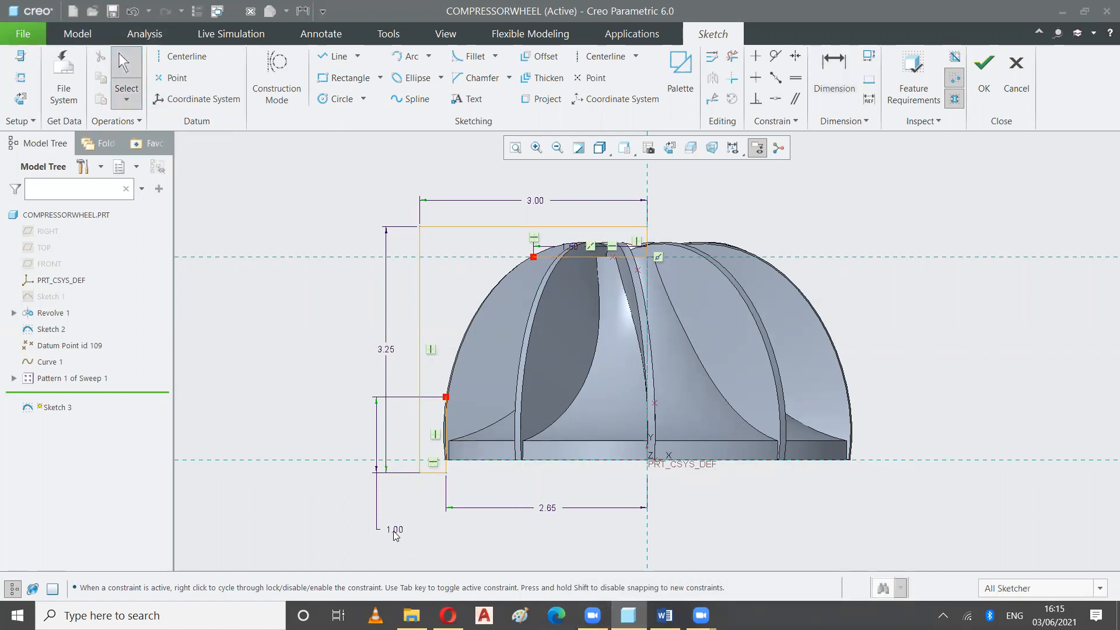
left_click_drag(392, 530, 928, 431)
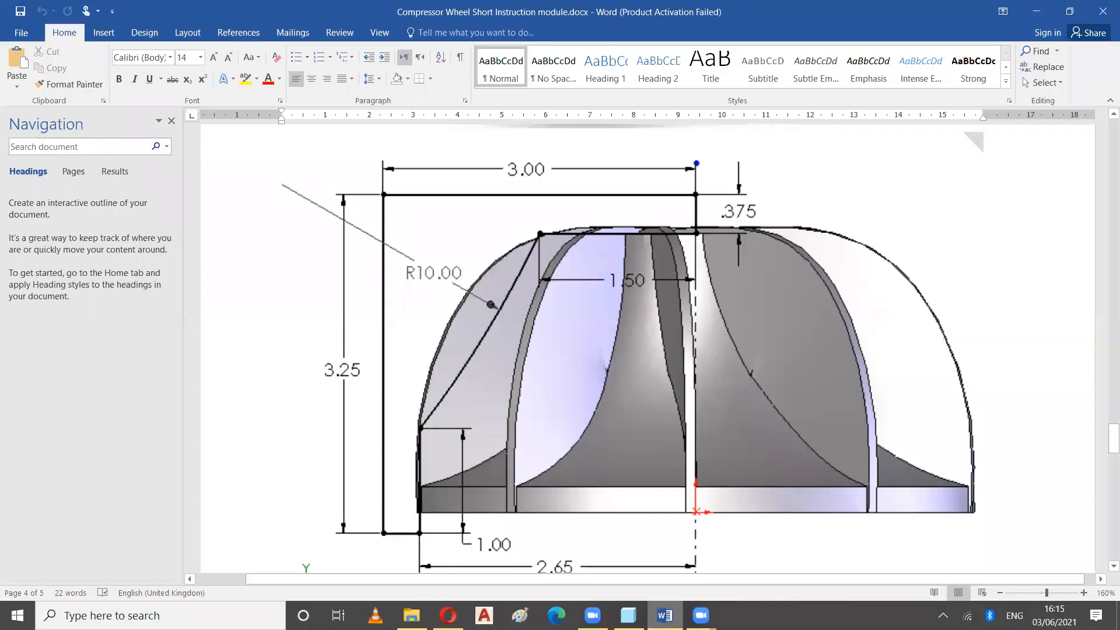
key("alt+Tab")
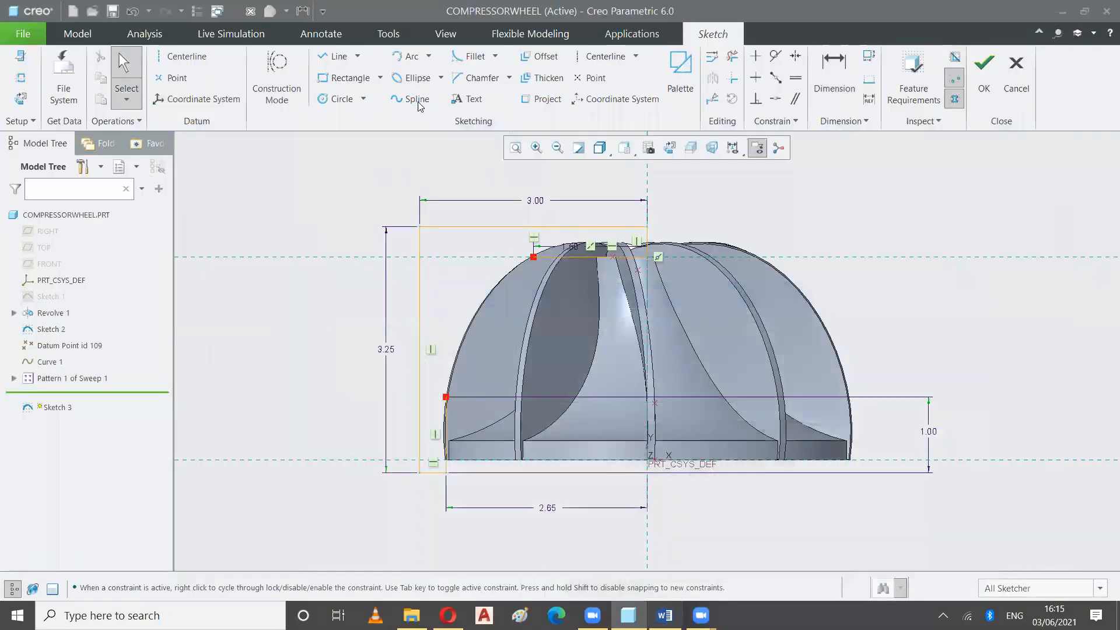
Close the outline with an arc from the outer end of the hub-top line to the upper end of the inner vertical line.
left_click(429, 56)
left_click(379, 68)
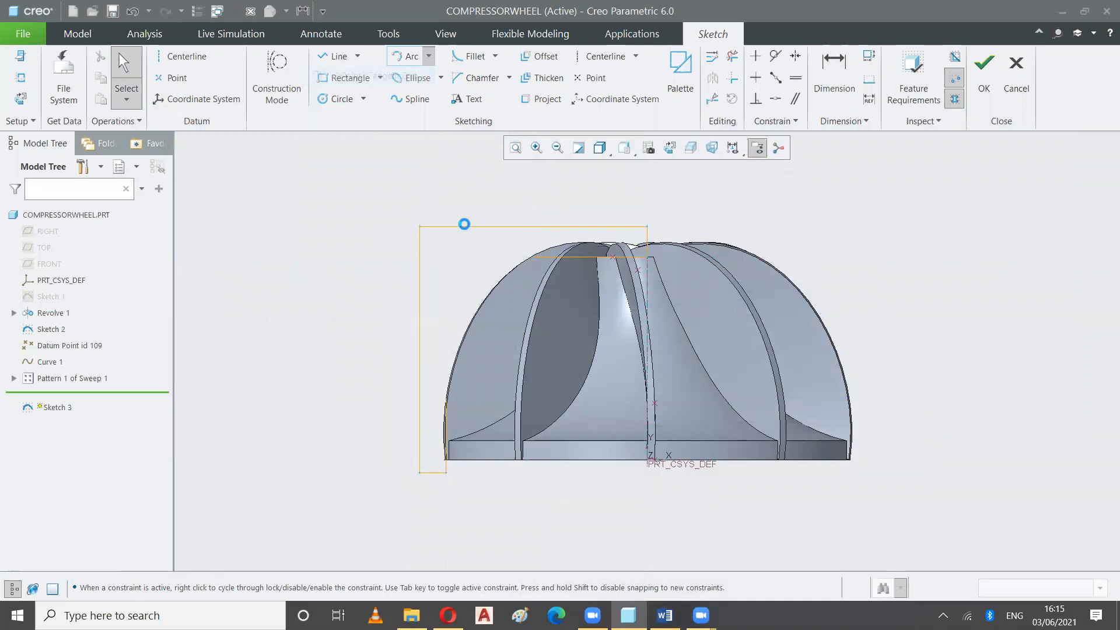
left_click(535, 261)
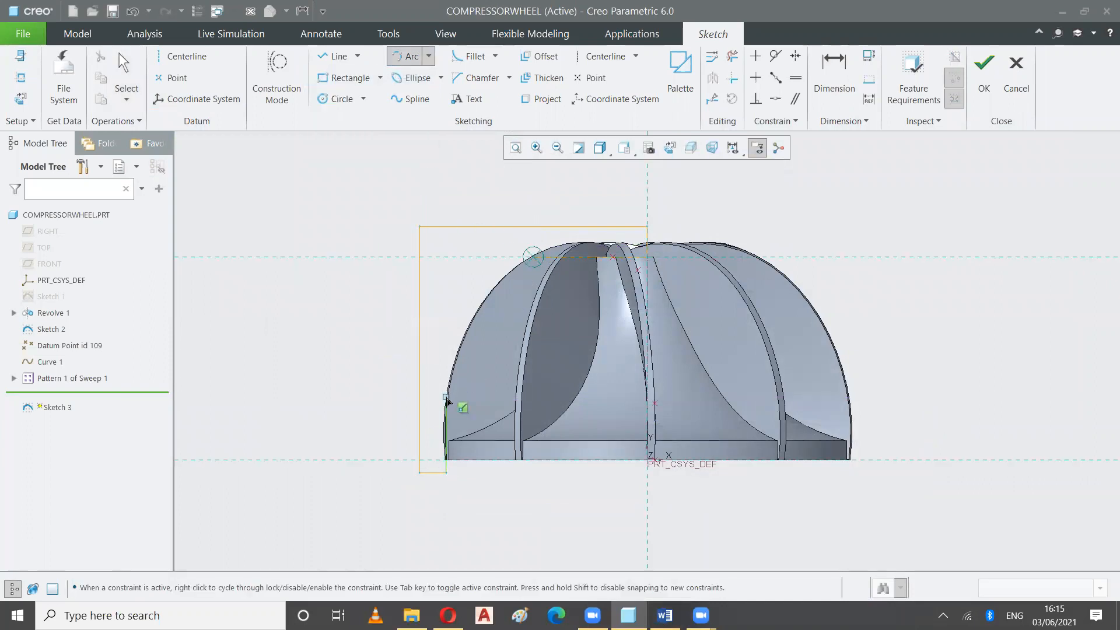
left_click(447, 399)
left_click(123, 58)
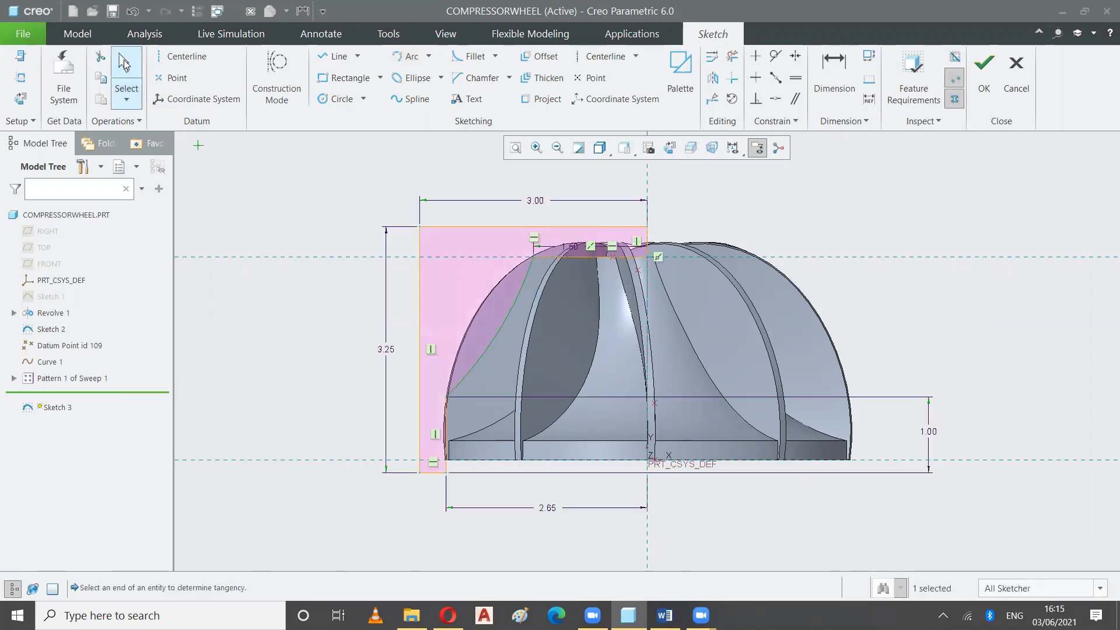
Dimension the arc's radius to 10.00 and compare the sketch with the Word drawing.
left_click(823, 78)
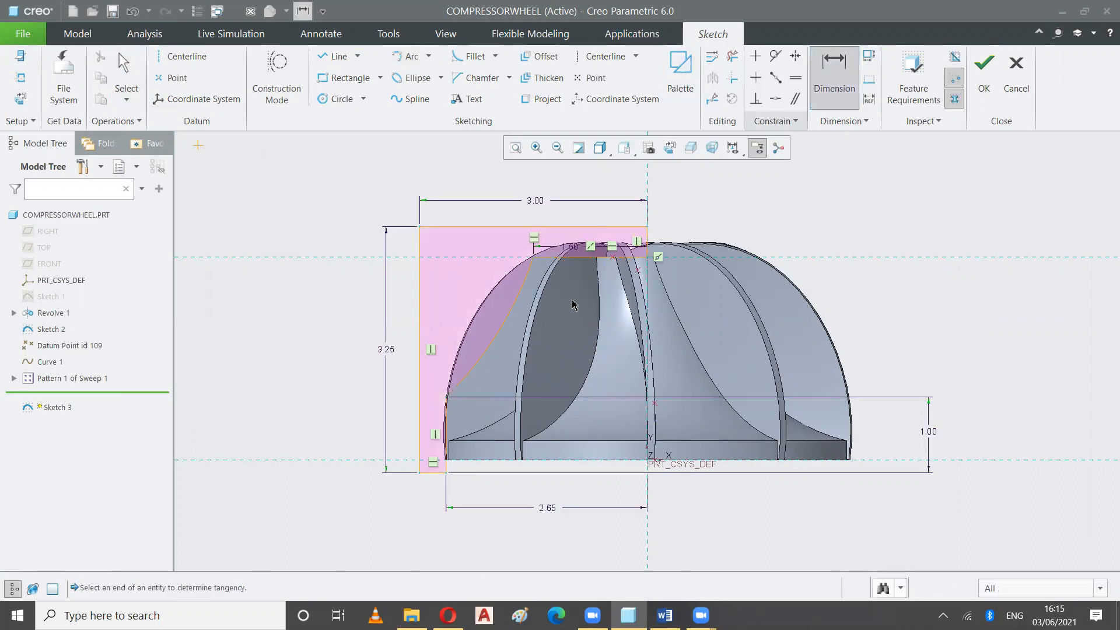
left_click(506, 322)
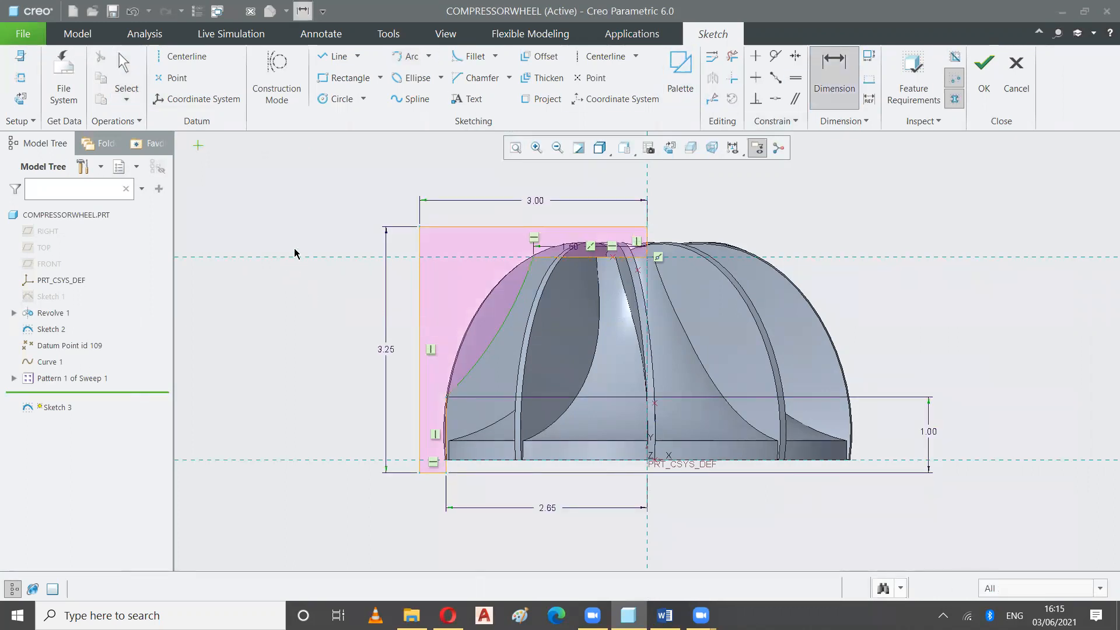
middle_click(294, 246)
type("10")
key("Return")
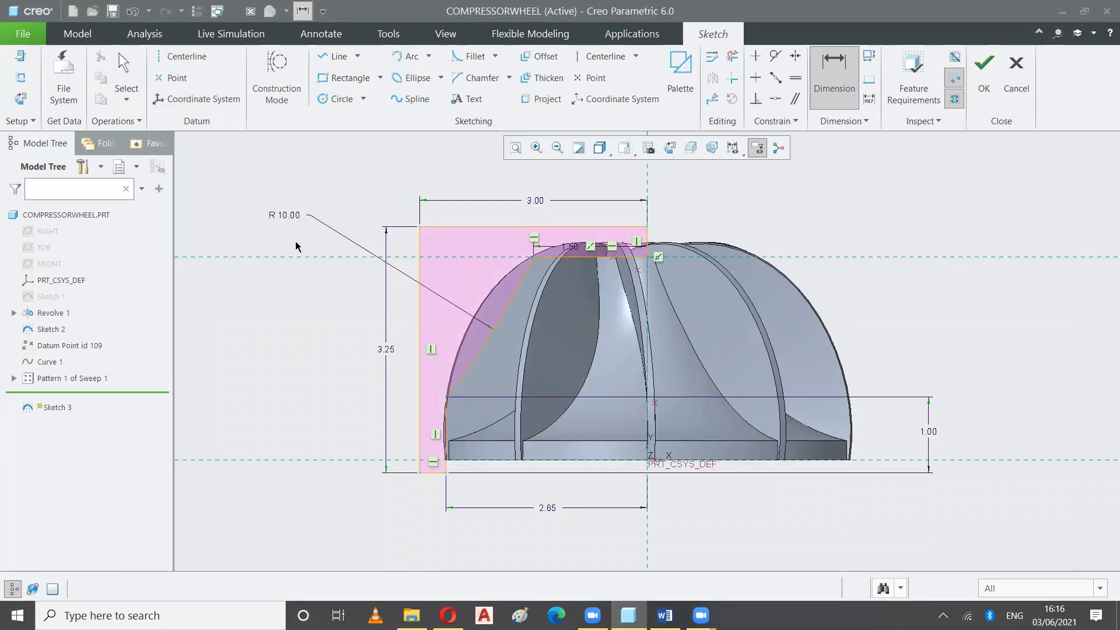
left_click(664, 615)
left_click(628, 616)
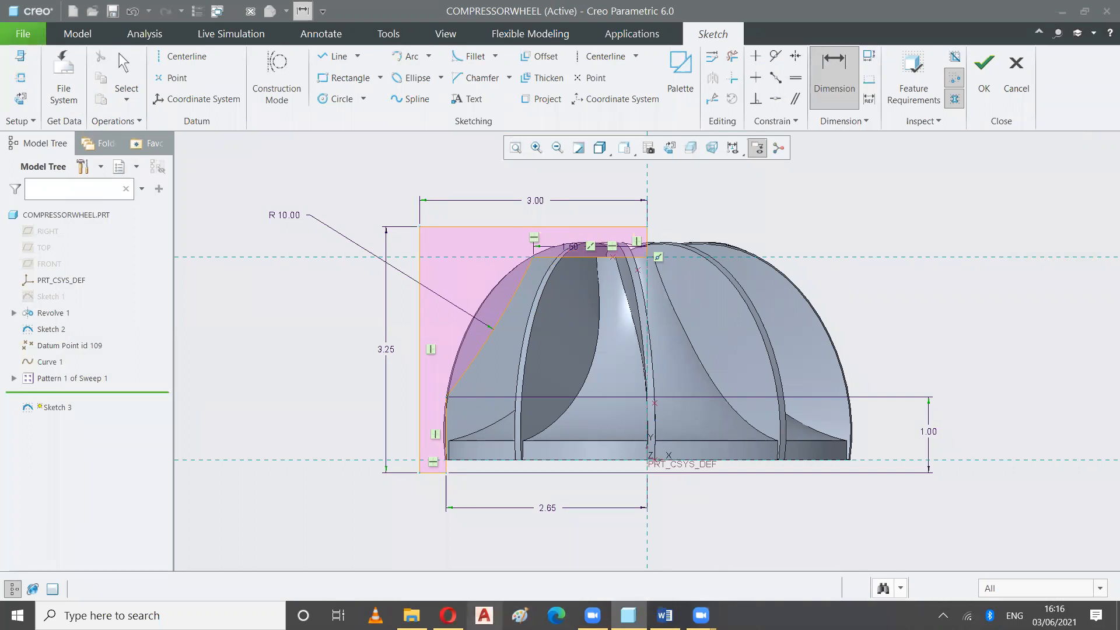
Switch to WhatsApp in the browser and send the copied screenshot of the dimensioned sketch to the open chat.
left_click(447, 615)
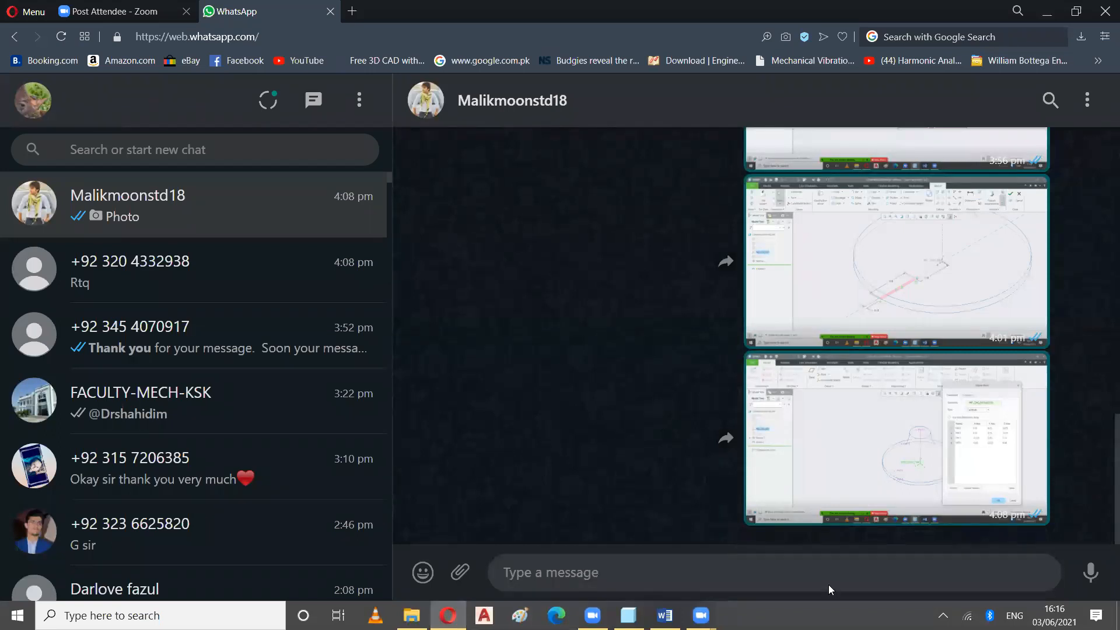
key("ctrl+v")
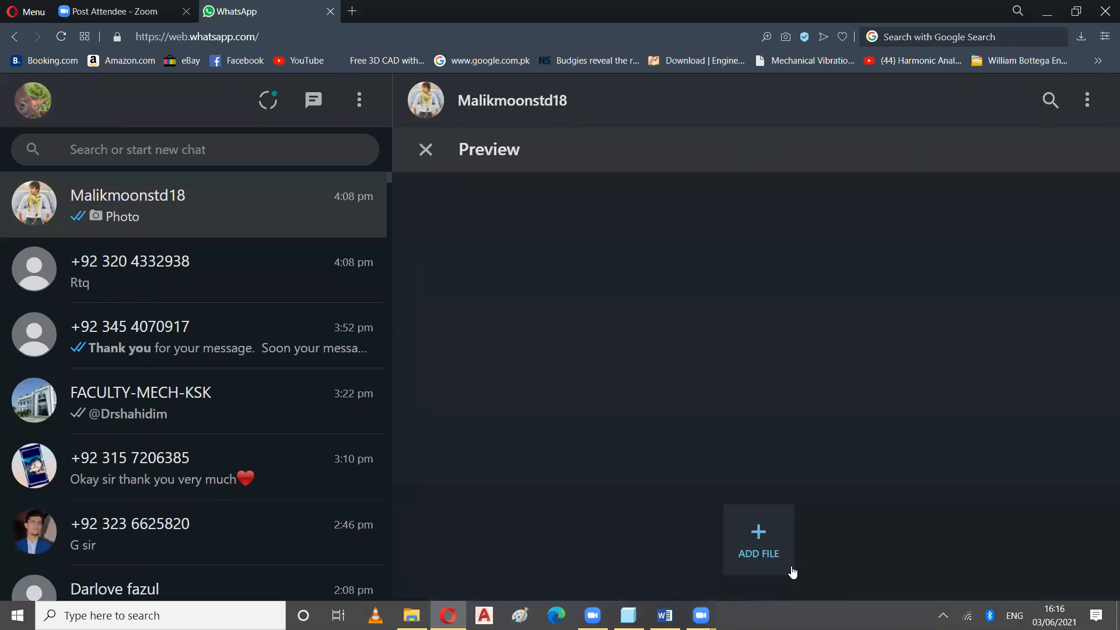
key("Return")
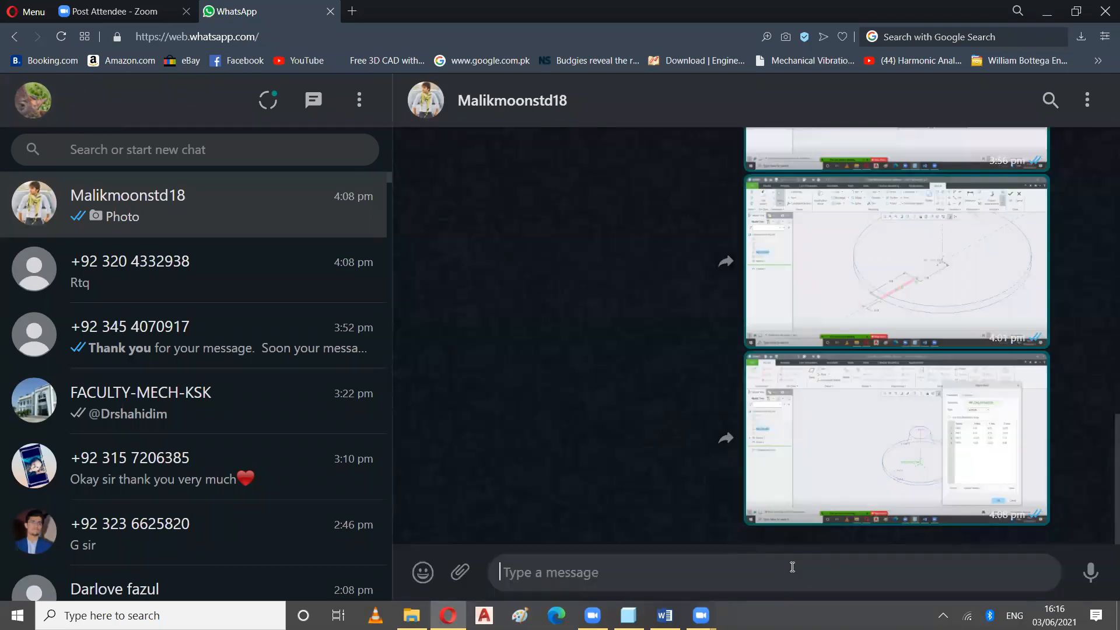
scroll(522, 271, "up", 10)
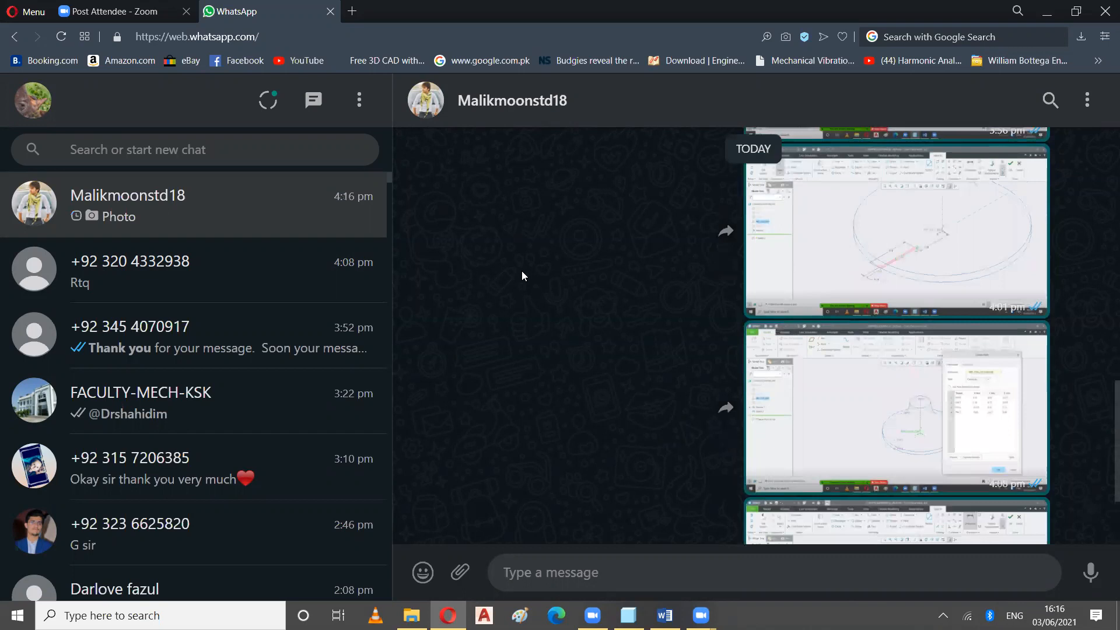
scroll(522, 271, "down", 10)
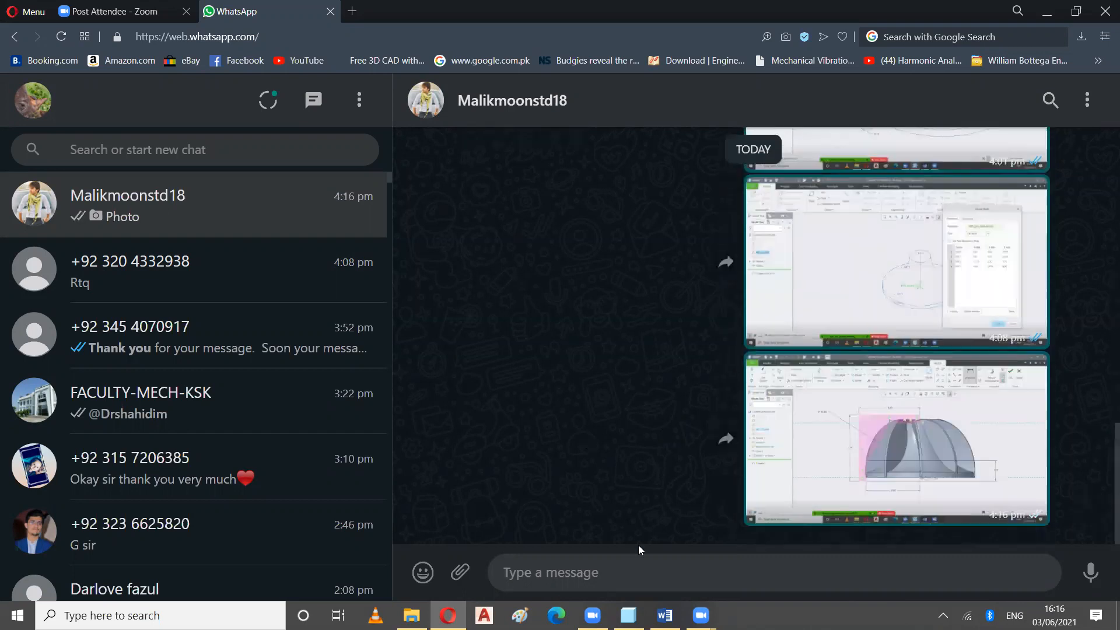
Check the Word drawing again, switch back to Creo and accept the finished sketch.
left_click(668, 615)
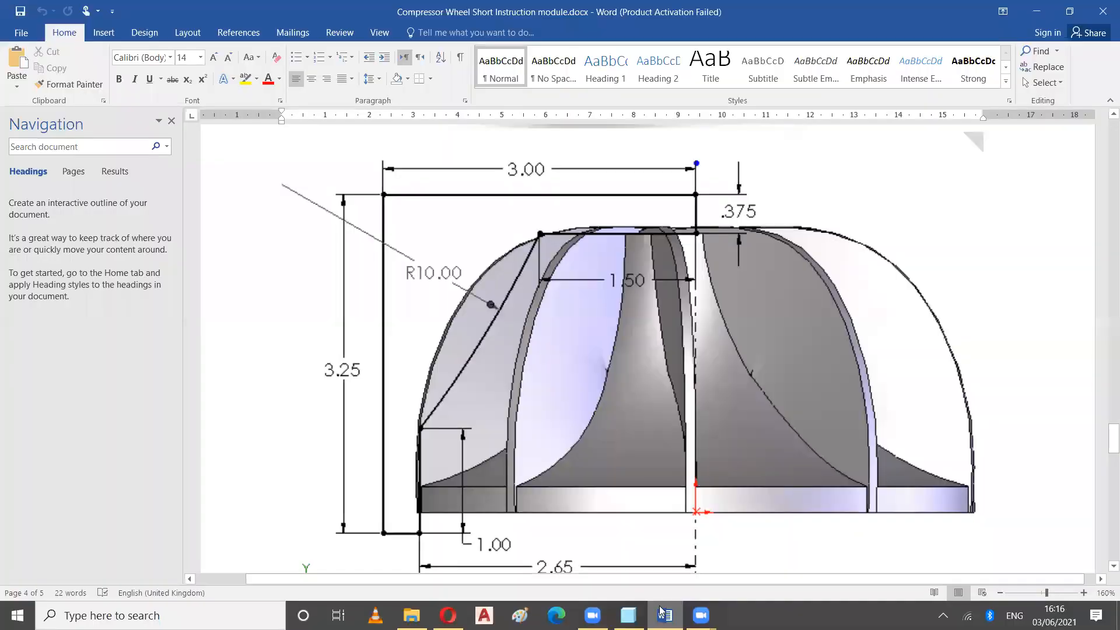
left_click(628, 615)
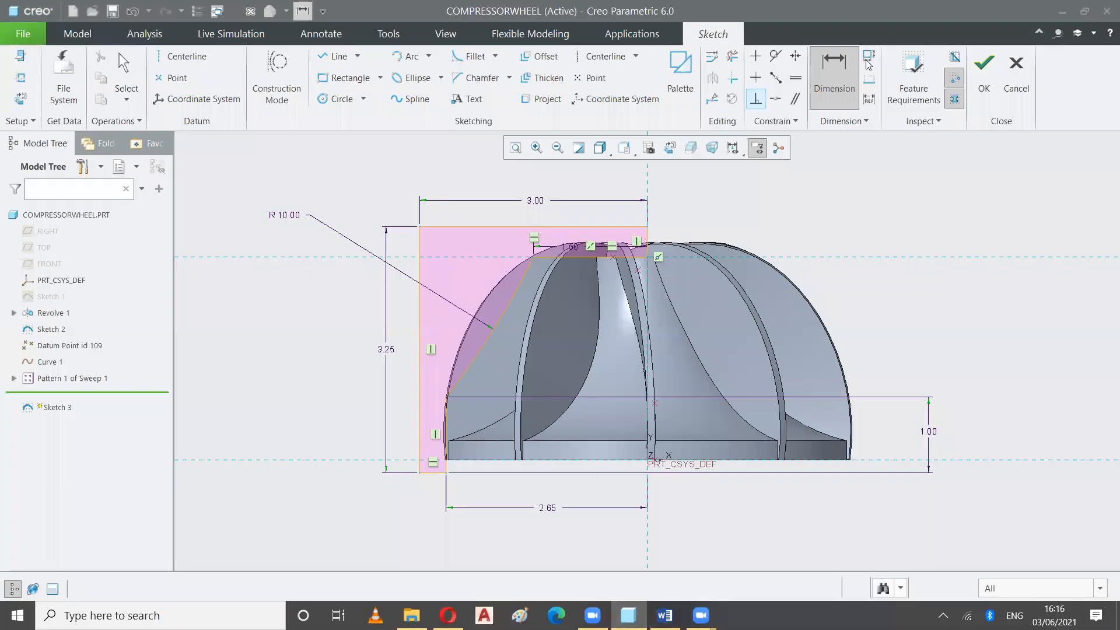
left_click(976, 77)
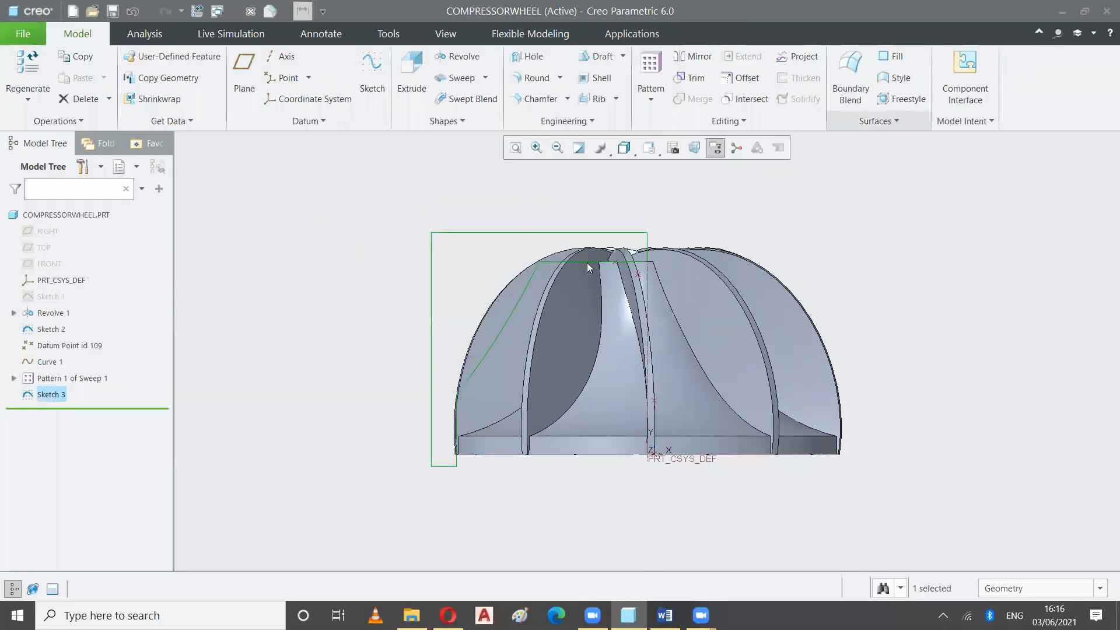
Revolve the sketch 360° about its vertical centre line as a material-removing cut and show the wheel in the standard orientation.
left_click(456, 57)
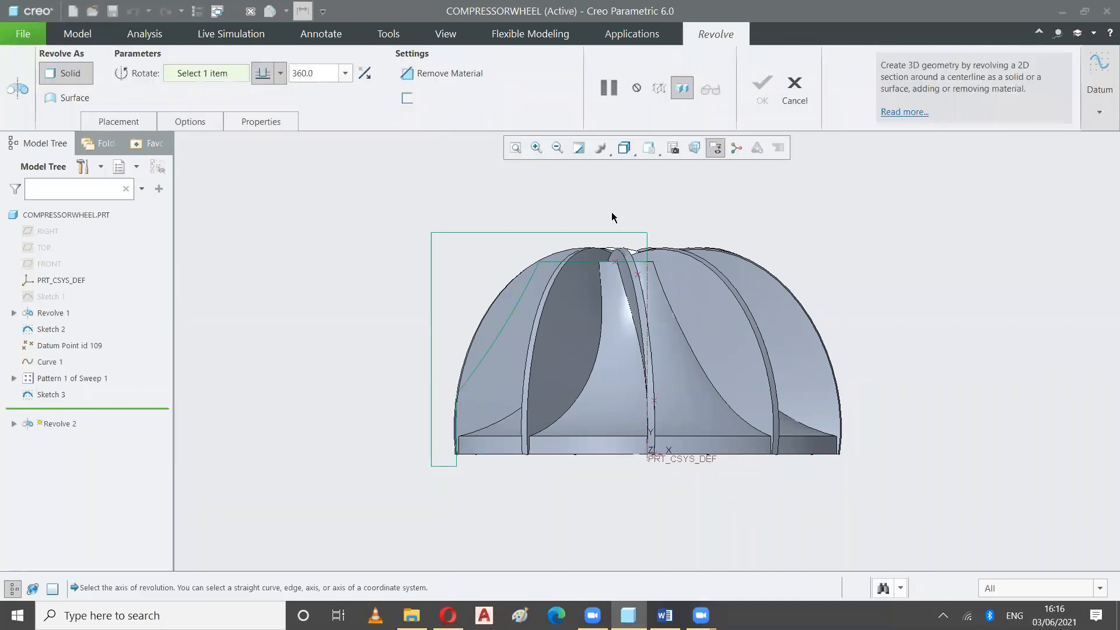
left_click(647, 244)
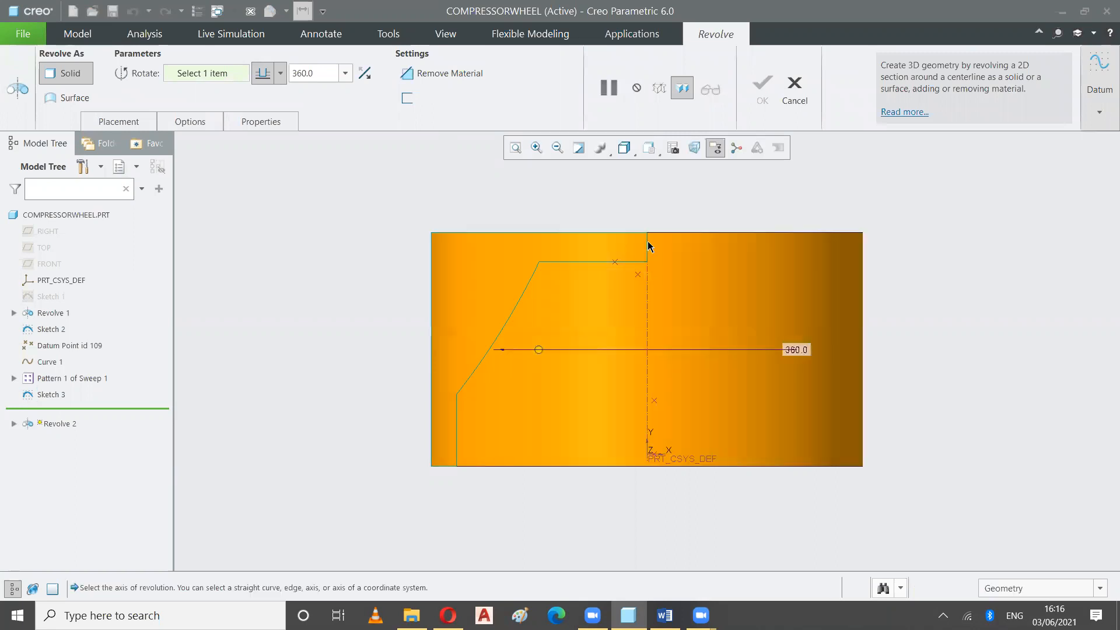
left_click(432, 76)
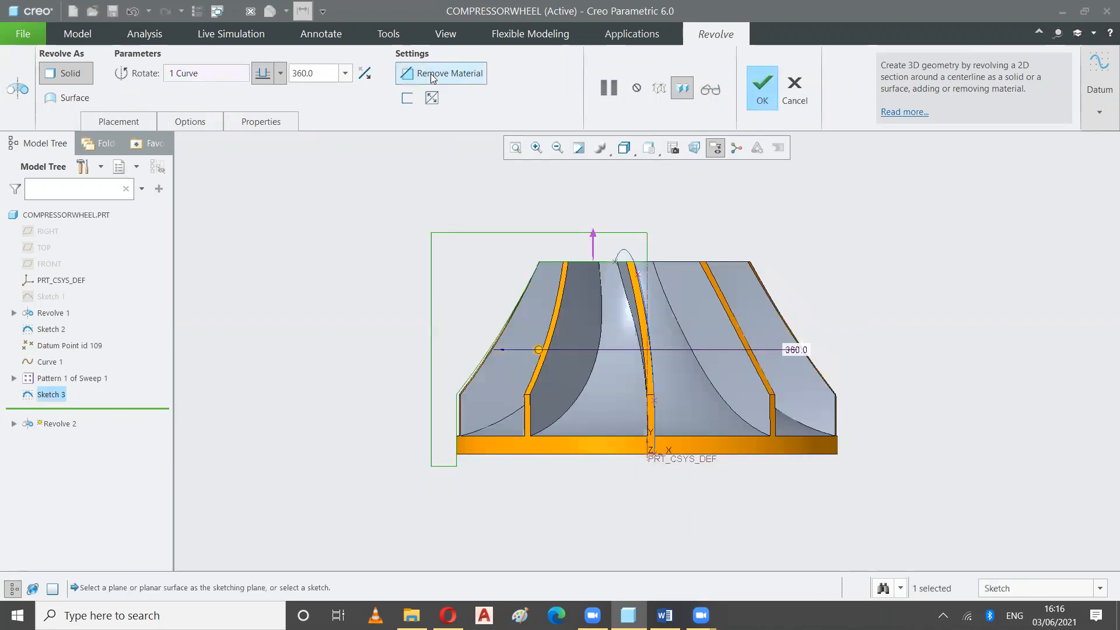
left_click(761, 85)
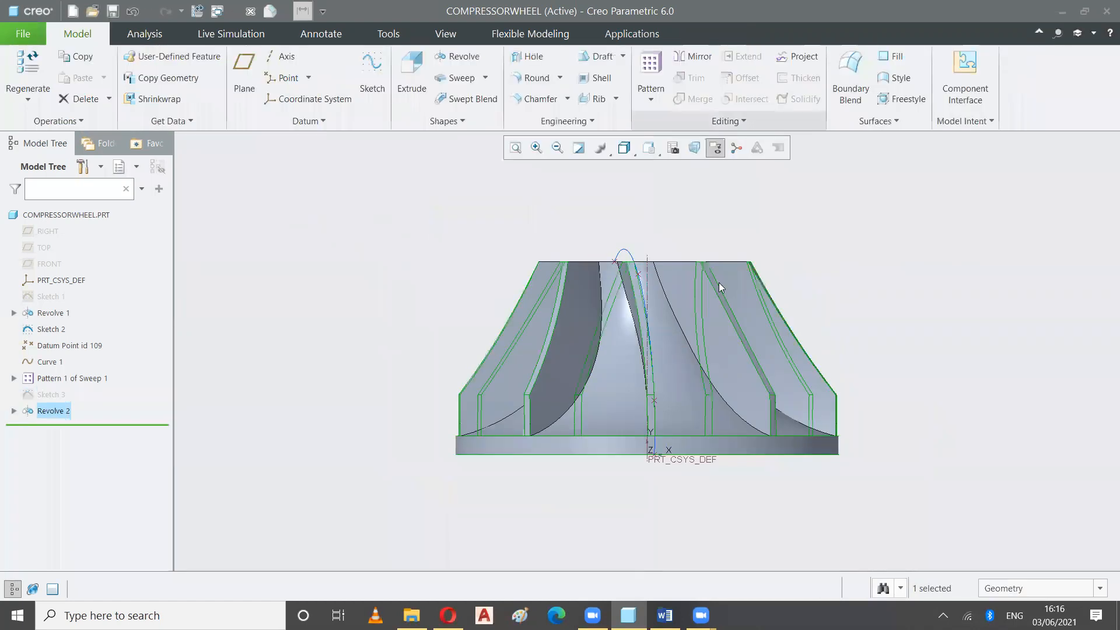
left_click(646, 152)
left_click(634, 169)
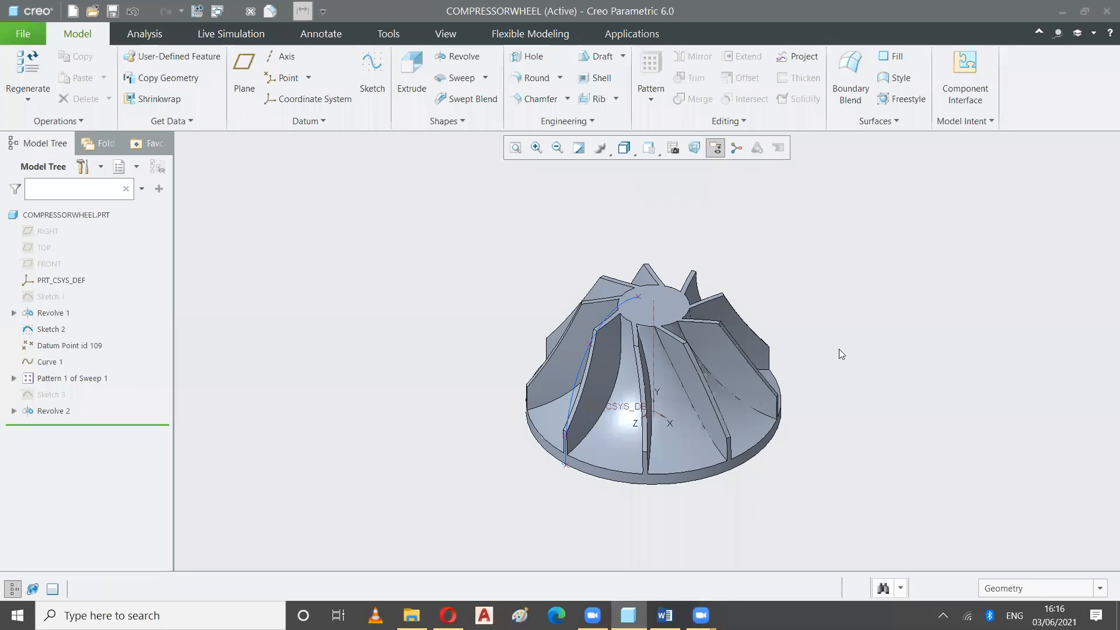
Hide Curve 1, the datum points and the default coordinate system in the compressor wheel model.
left_click(53, 362)
left_click(88, 323)
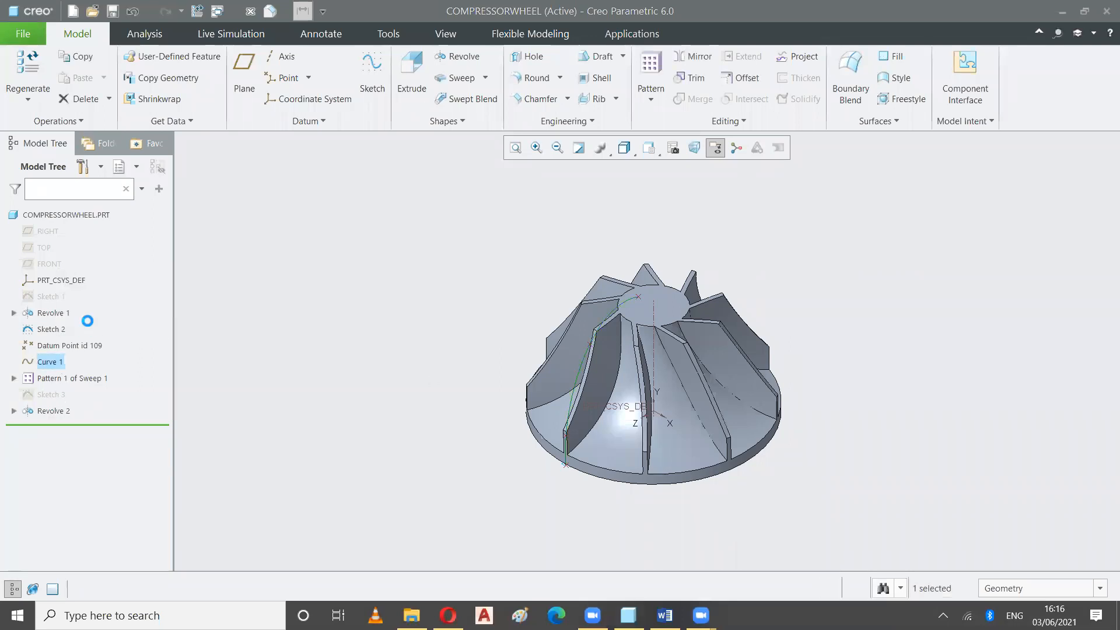
left_click(53, 379)
left_click(53, 348)
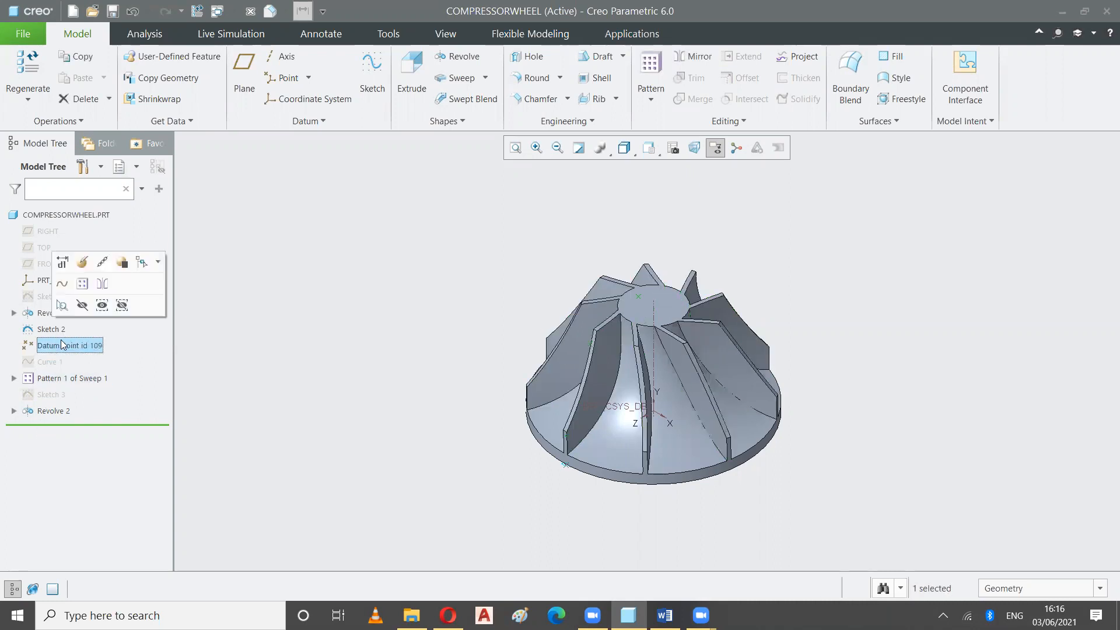
left_click(82, 306)
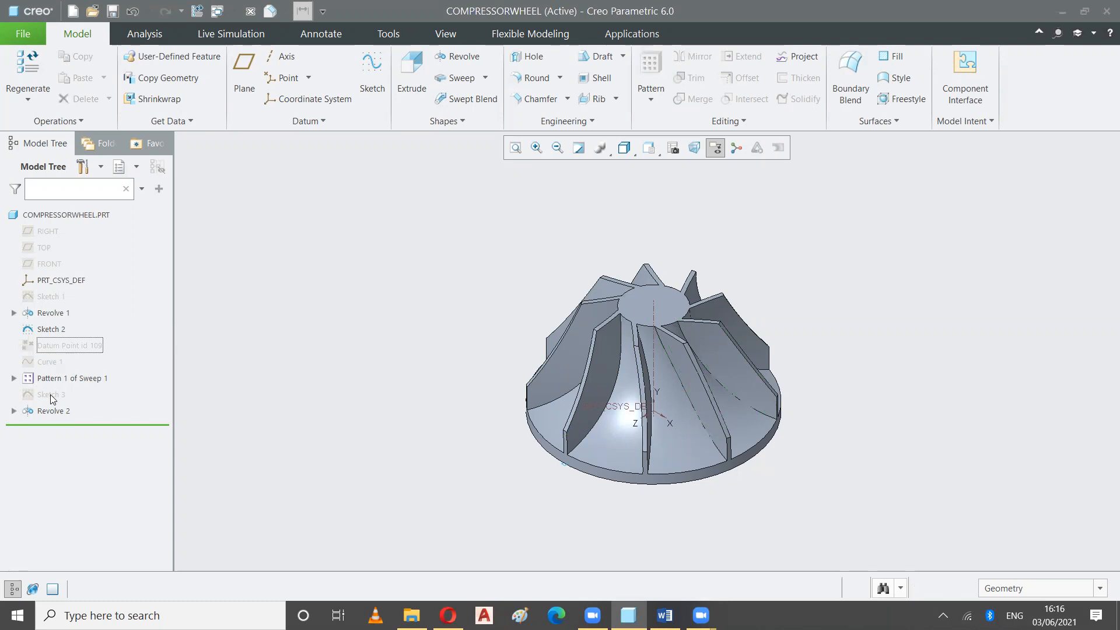
left_click(48, 410)
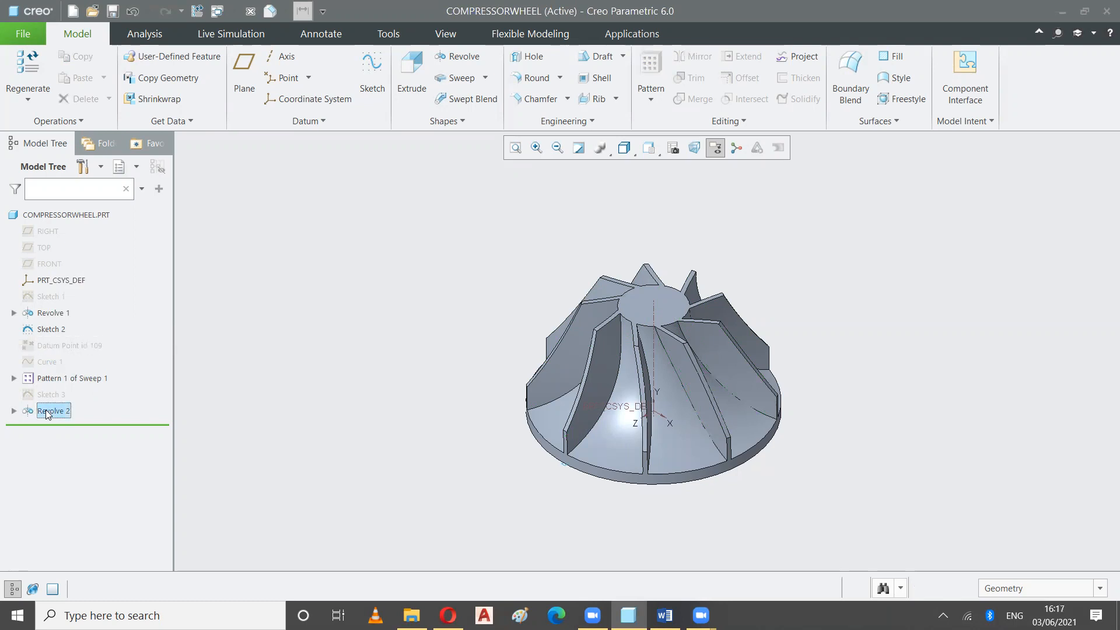
left_click(366, 373)
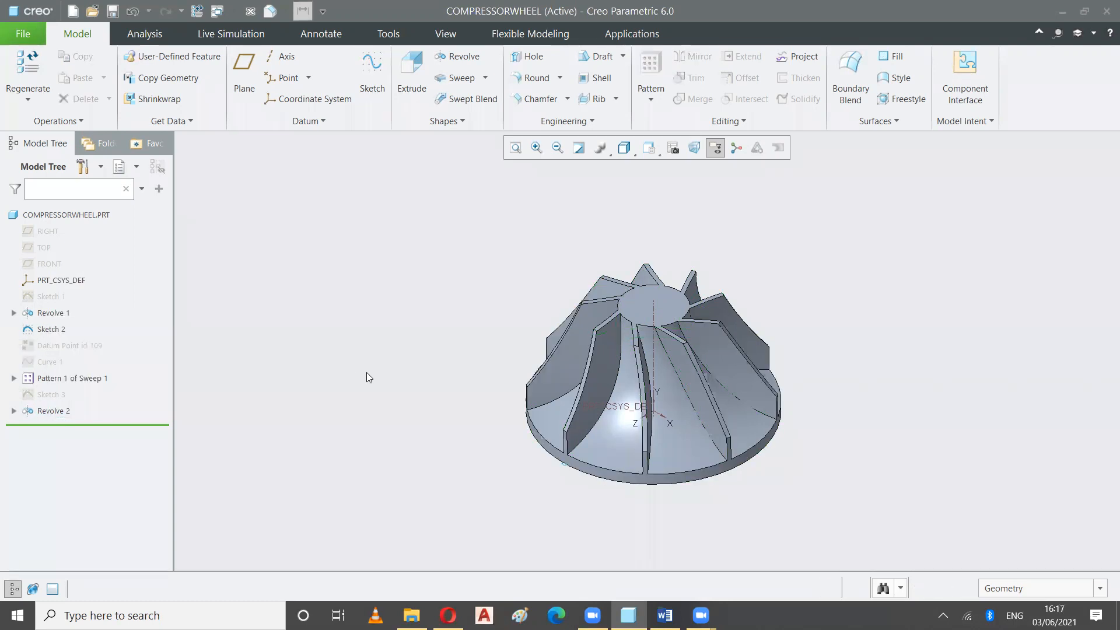
left_click(55, 280)
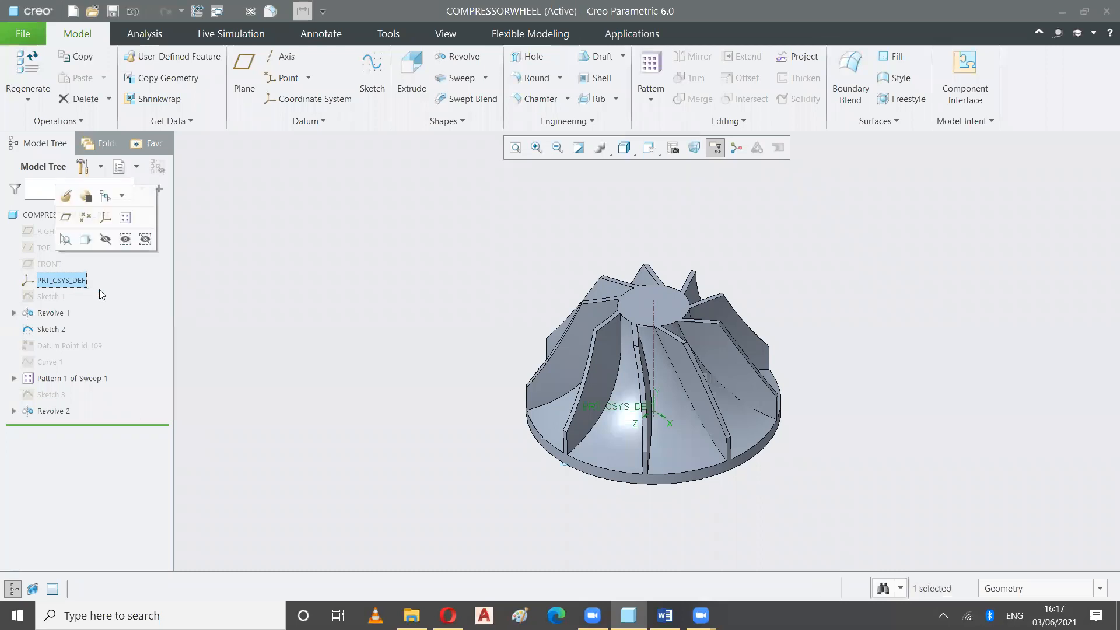
left_click(99, 242)
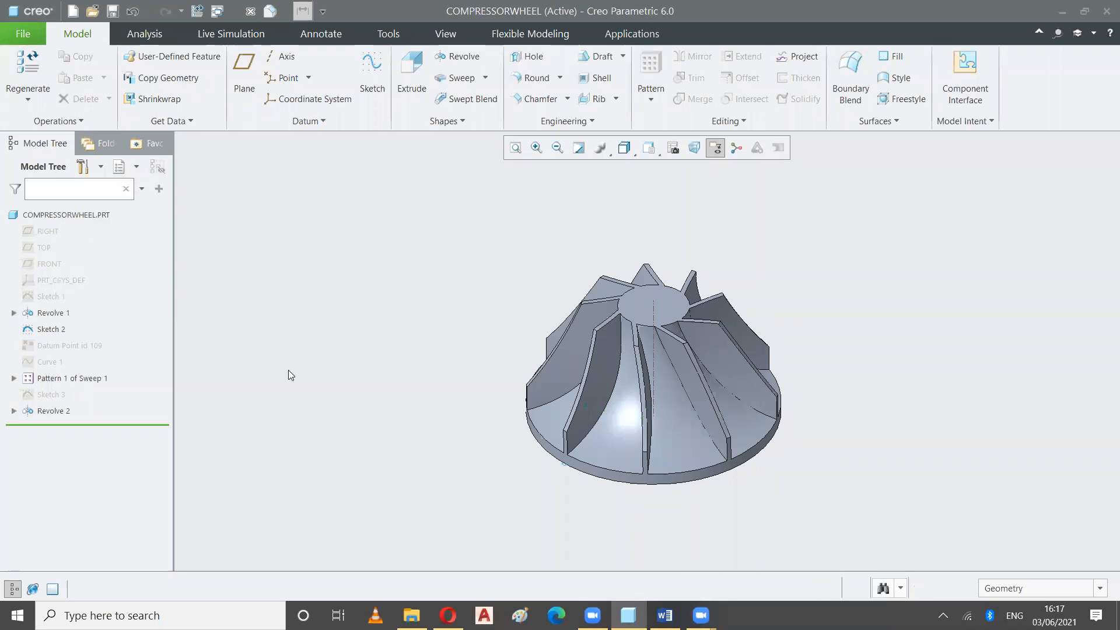
Display the wheel in the standard orientation with No Hidden style and hide the first revolve's vertical axis.
mouse_move(405, 430)
middle_mouse_down()
mouse_move(410, 450)
mouse_move(337, 479)
mouse_move(327, 437)
mouse_move(315, 458)
mouse_move(334, 469)
mouse_move(380, 460)
mouse_move(416, 426)
middle_mouse_up()
left_click(664, 155)
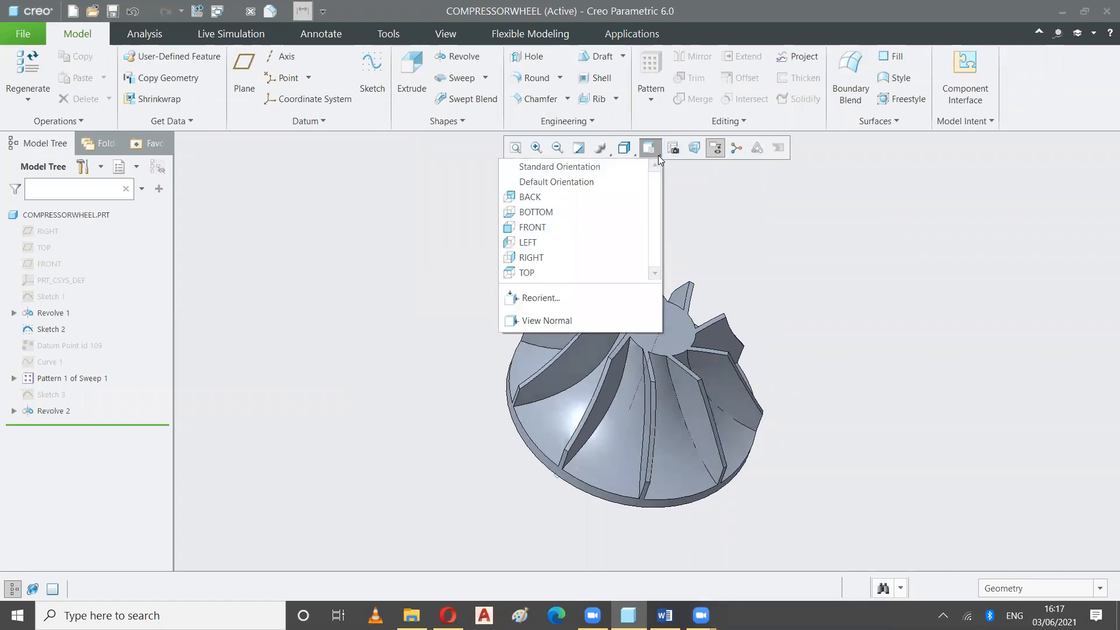
left_click(636, 166)
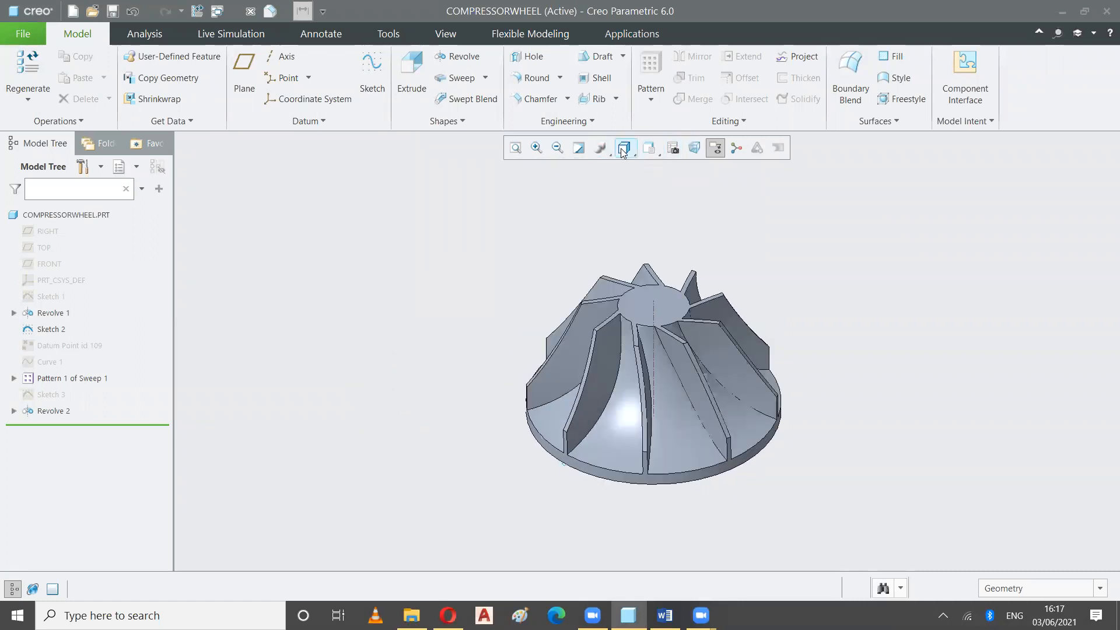
left_click(623, 152)
left_click(556, 220)
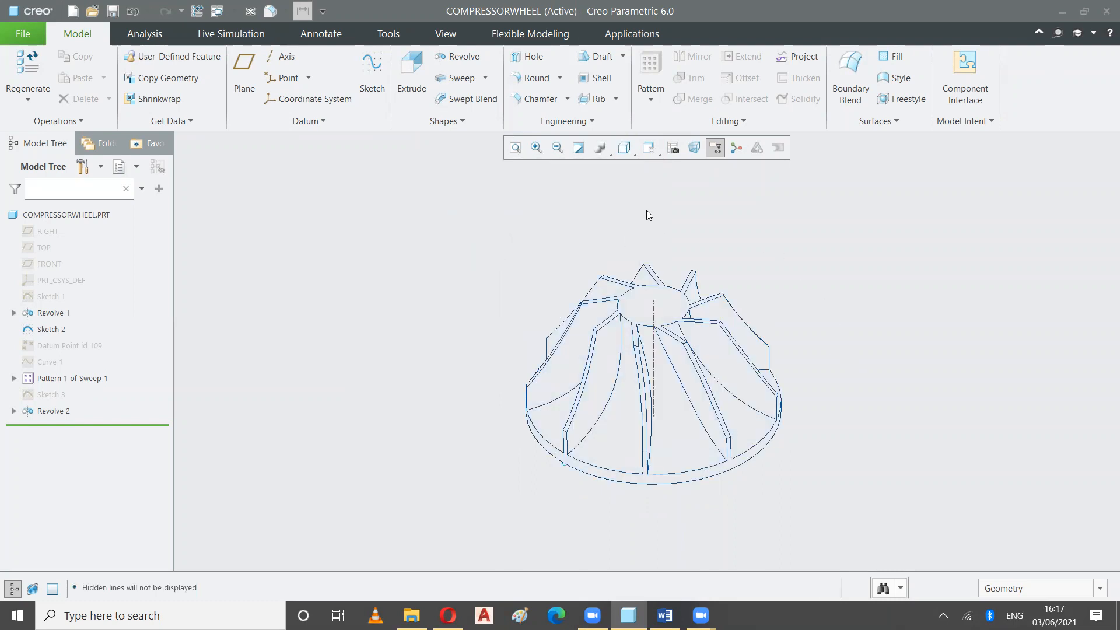
left_click(655, 313)
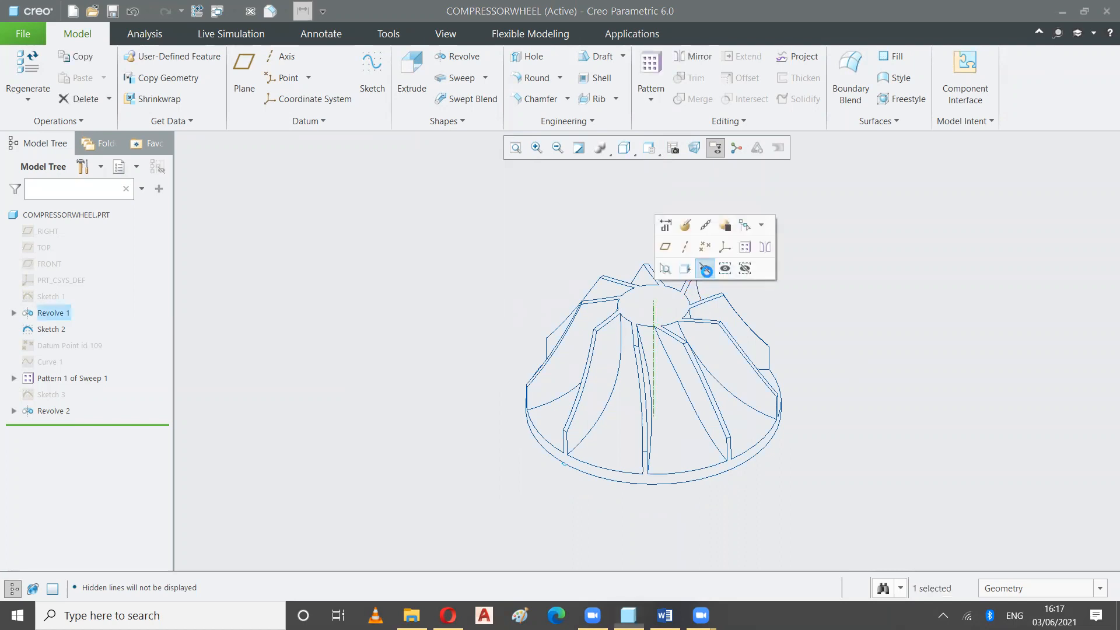
left_click(788, 242)
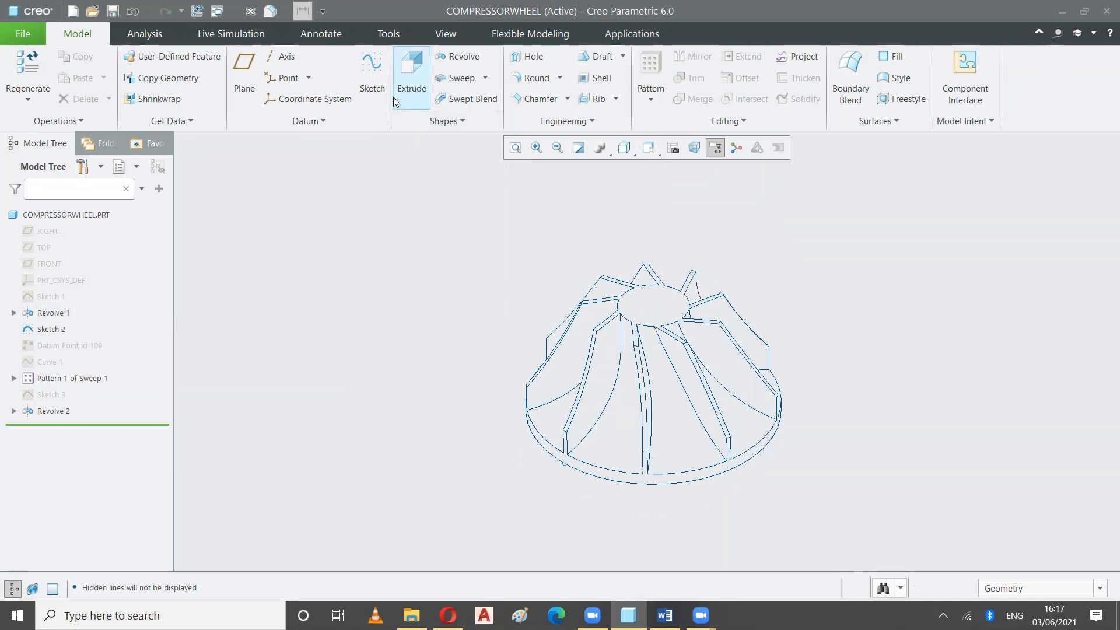
Start a sketch on the wheel's flat top face and draw a circle about 0.55 in diameter centred on the wheel axis.
left_click(376, 85)
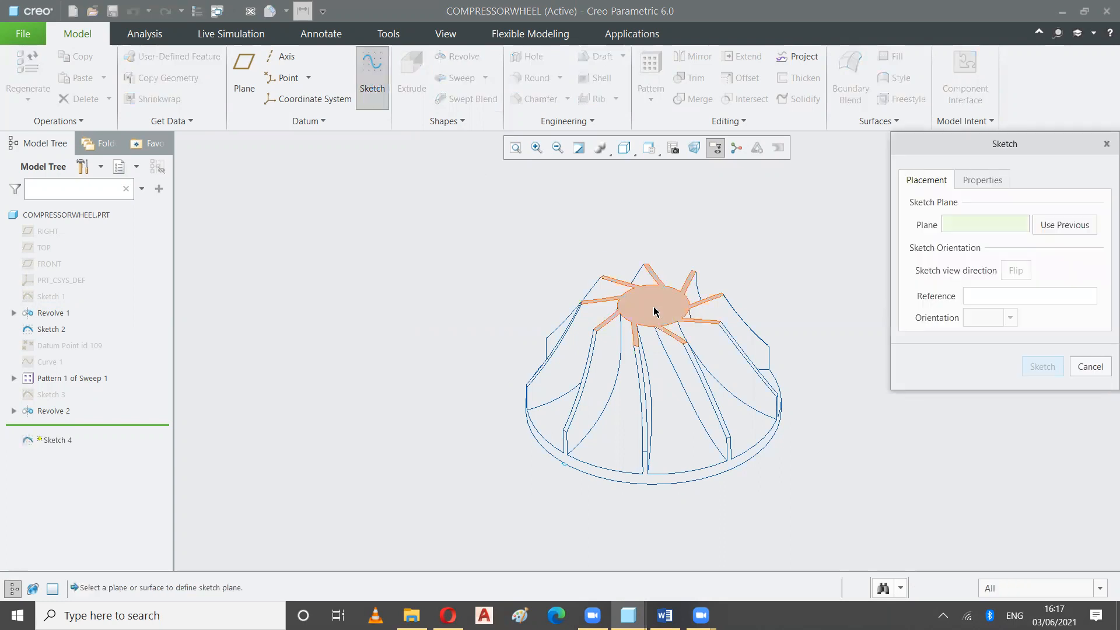
left_click(654, 312)
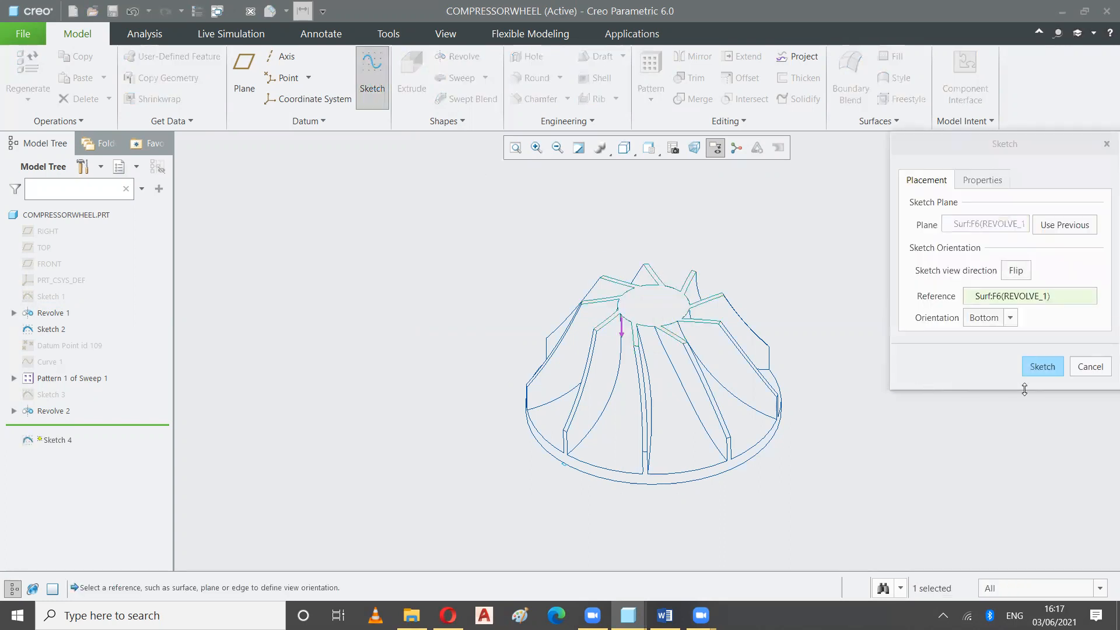
left_click(1042, 368)
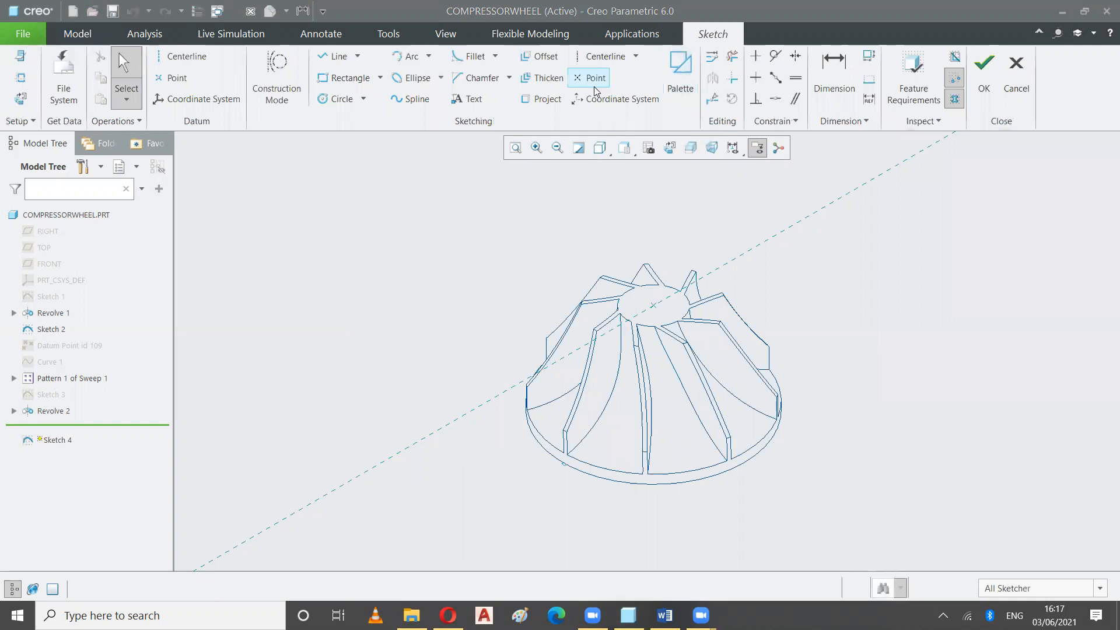
left_click(345, 105)
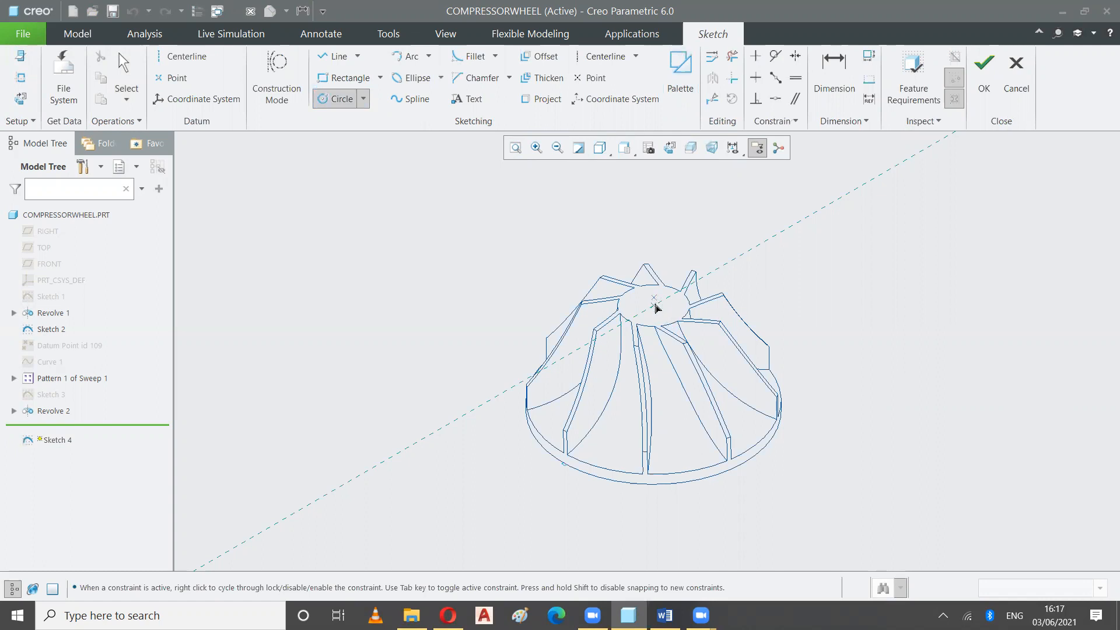
left_click(654, 304)
Dimension the circle's diameter to 0.50 and accept the sketch.
left_click(835, 75)
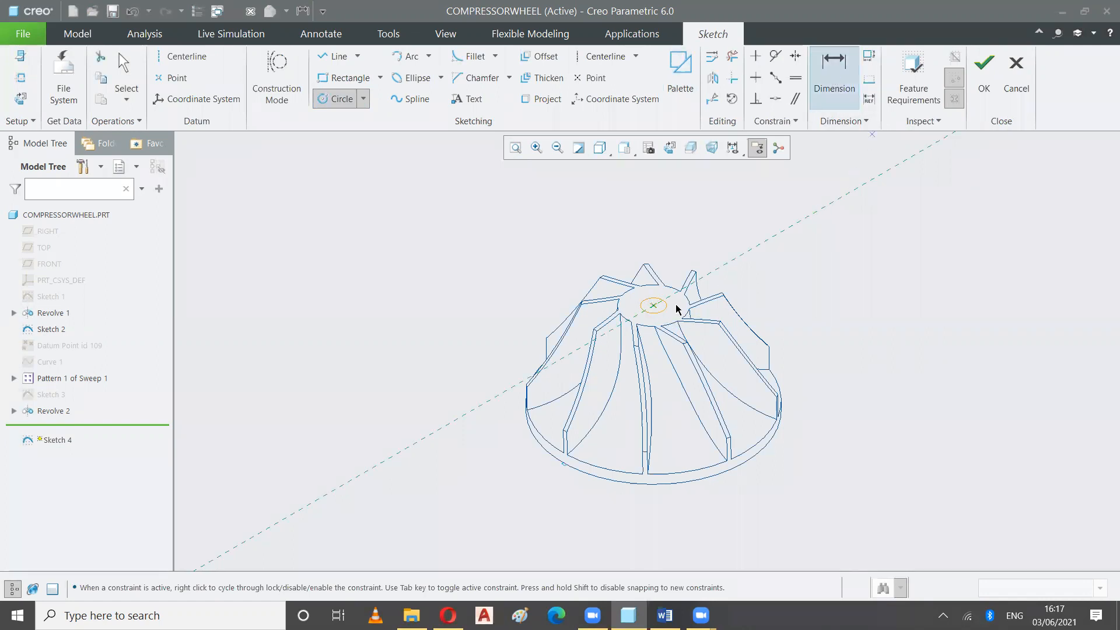
left_click(645, 314)
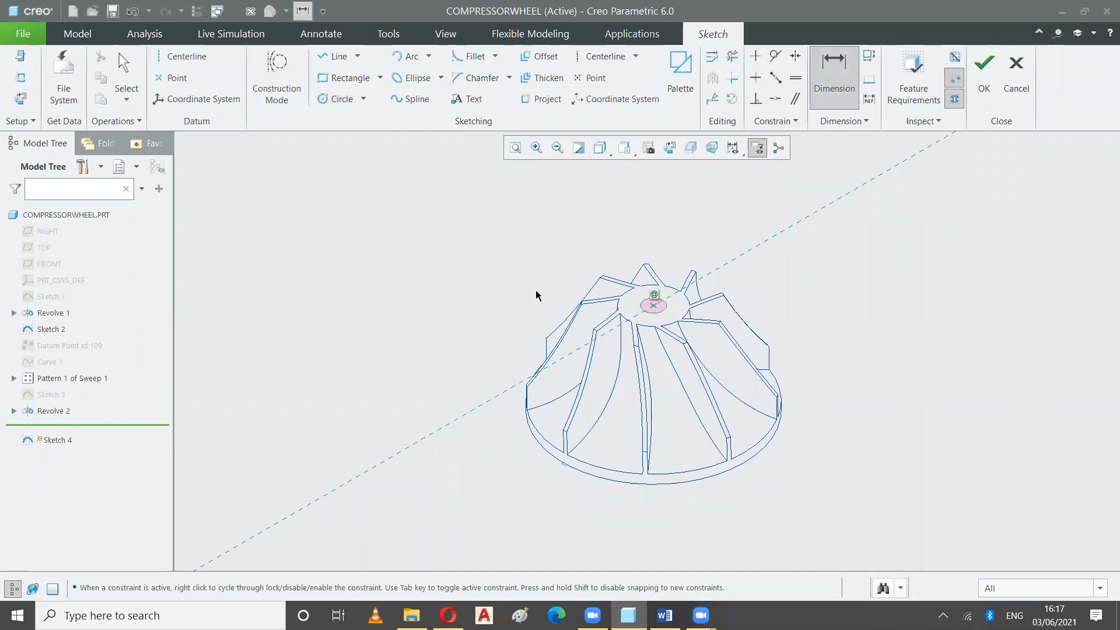
middle_click(530, 286)
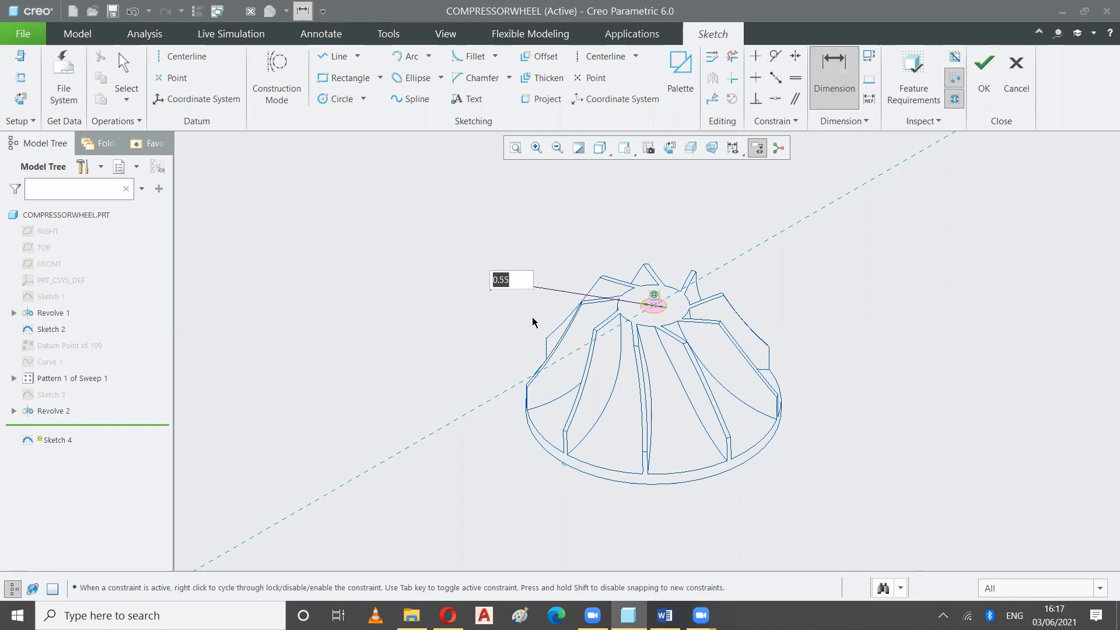
type("0.5")
key("Return")
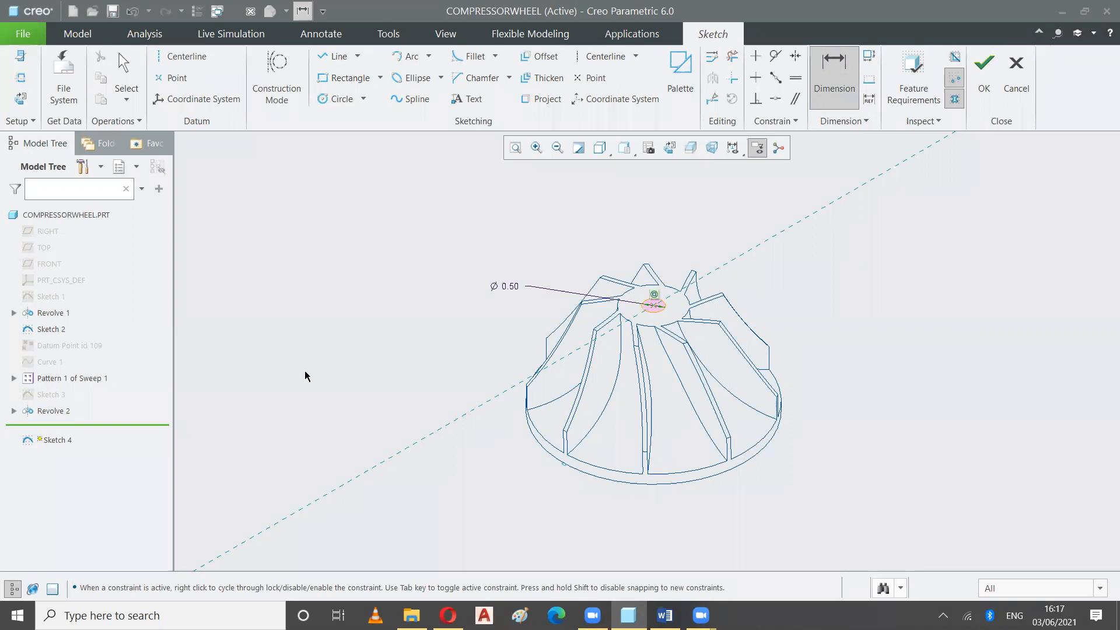
left_click(984, 75)
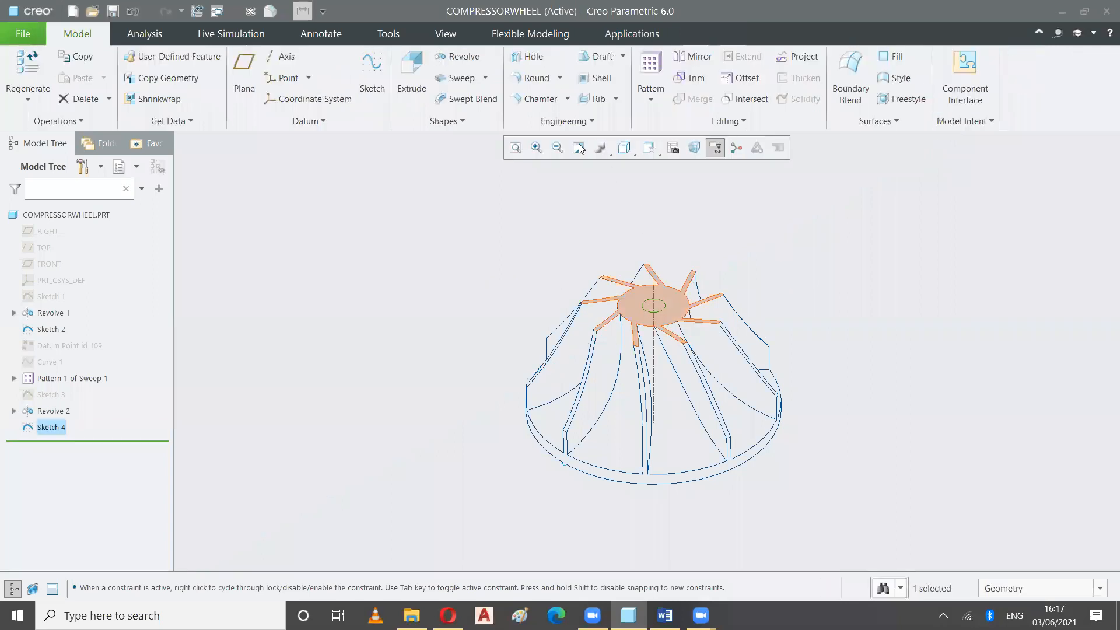
Extrude the circle 5.28 down through the wheel as a material-removing cut and restore the shaded-with-edges display.
left_click(406, 88)
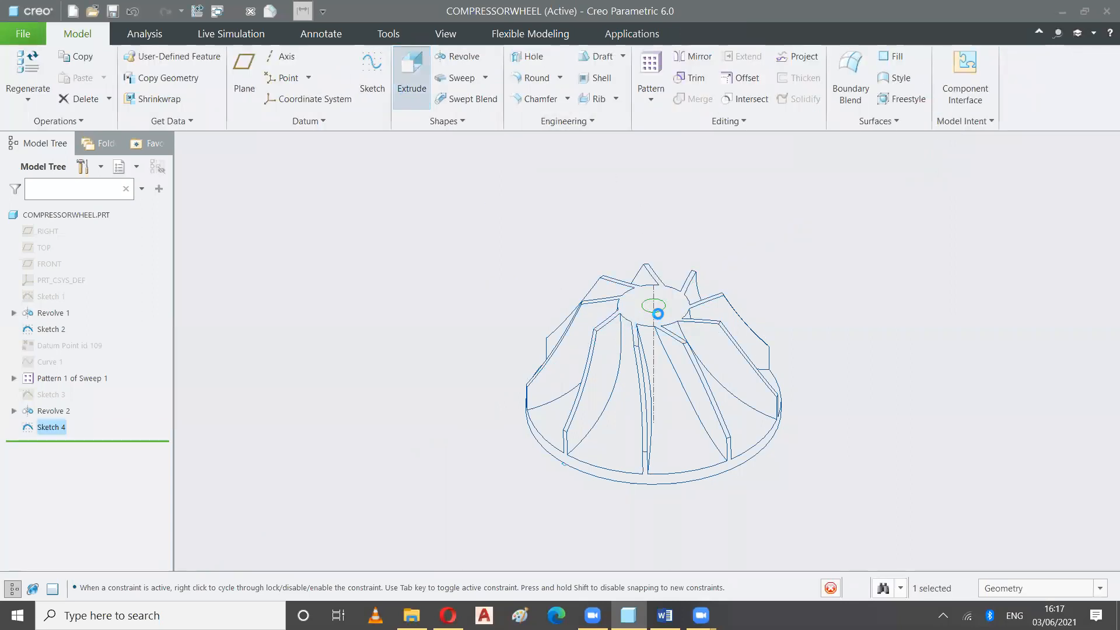
left_click_drag(662, 383, 653, 512)
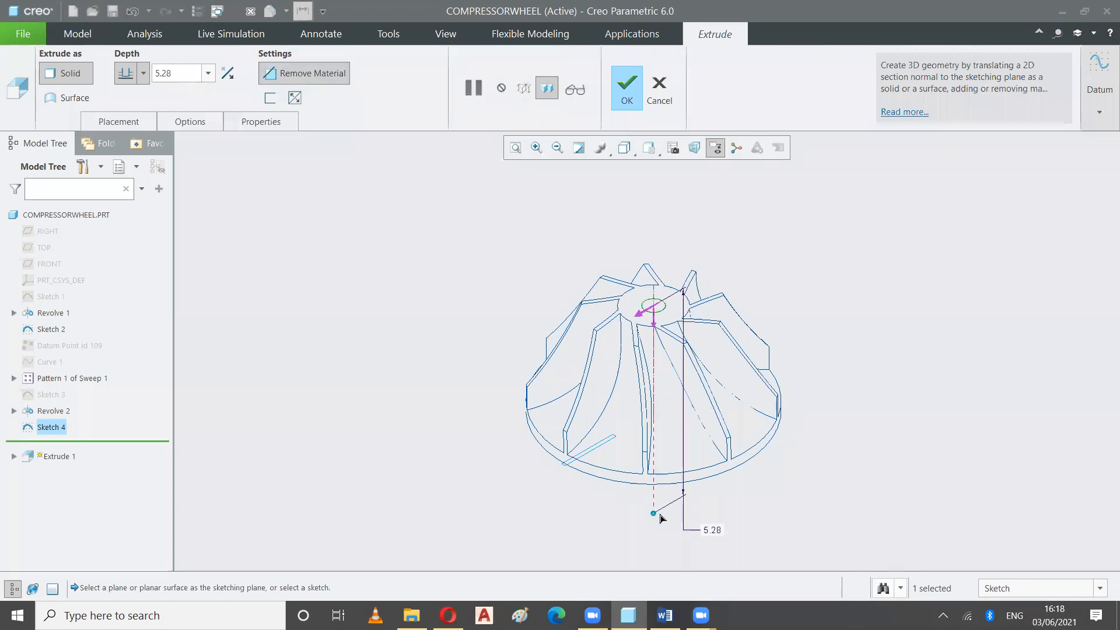
left_click(635, 87)
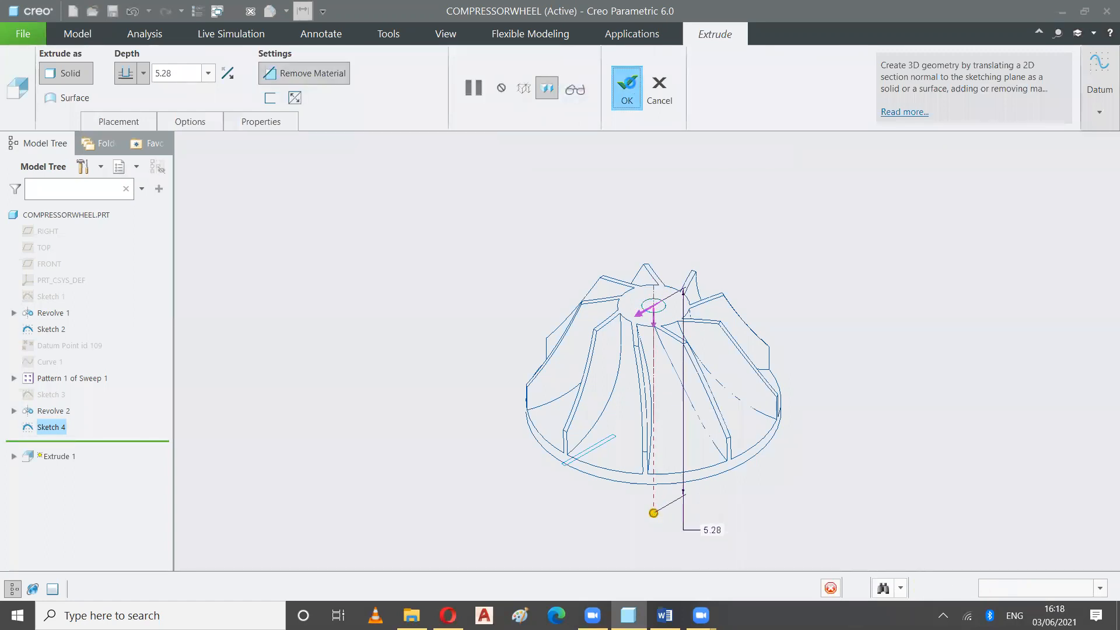
left_click(624, 148)
left_click(544, 182)
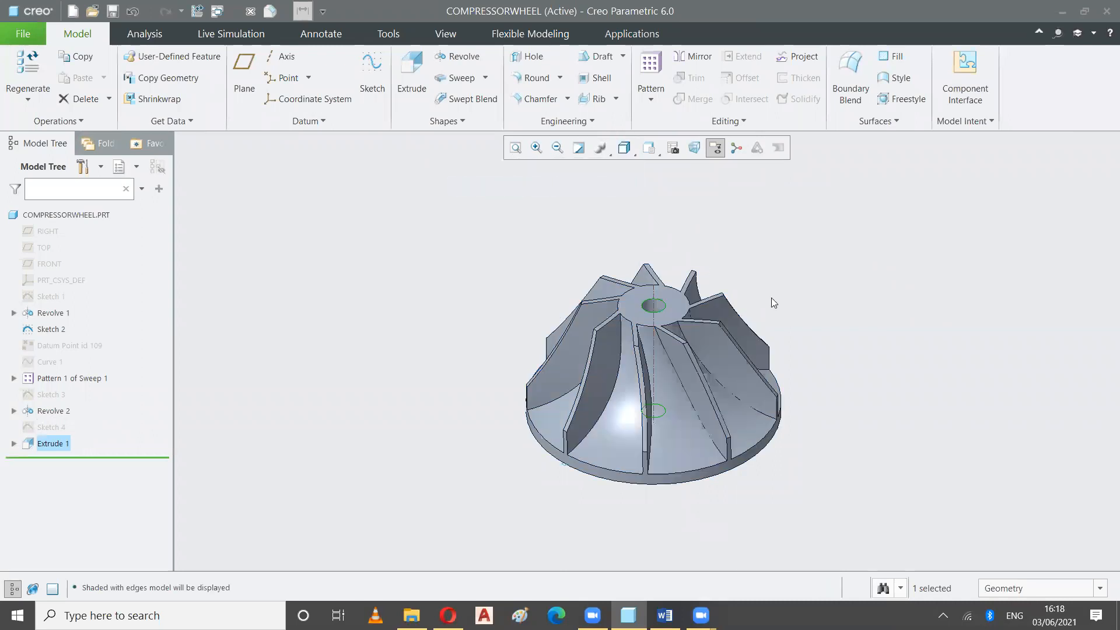
left_click(946, 319)
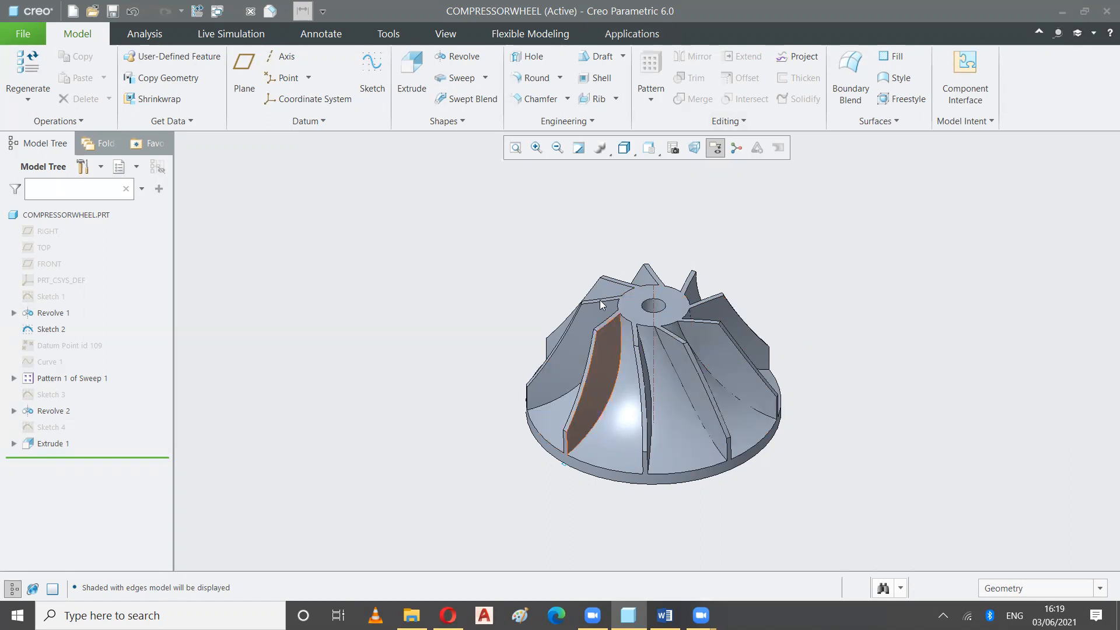
Hide Sketch 2 and the second revolve's vertical axis, with the wheel in the standard orientation.
mouse_move(717, 243)
middle_mouse_down()
mouse_move(723, 293)
mouse_move(834, 233)
mouse_move(838, 252)
mouse_move(795, 256)
middle_mouse_up()
left_click(45, 329)
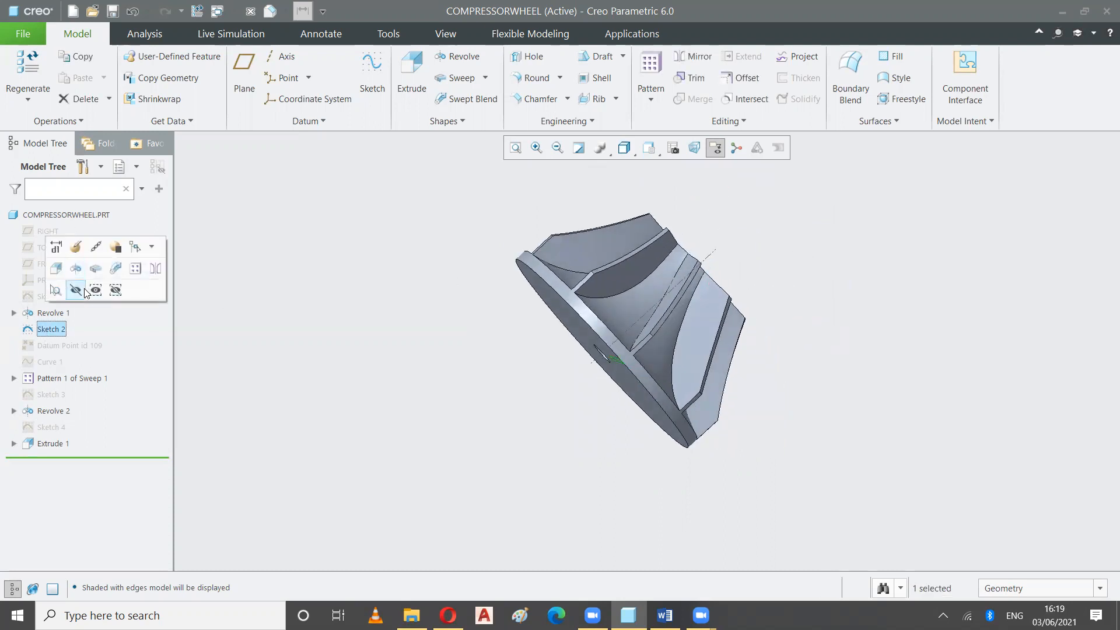
left_click(81, 289)
left_click(649, 148)
left_click(603, 167)
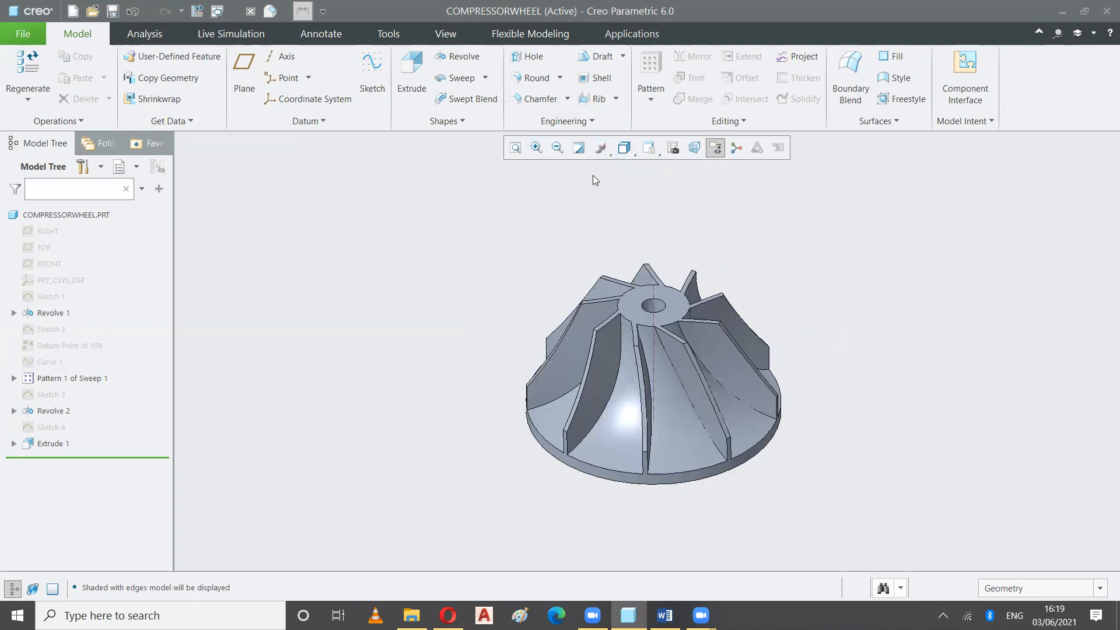
left_click(652, 289)
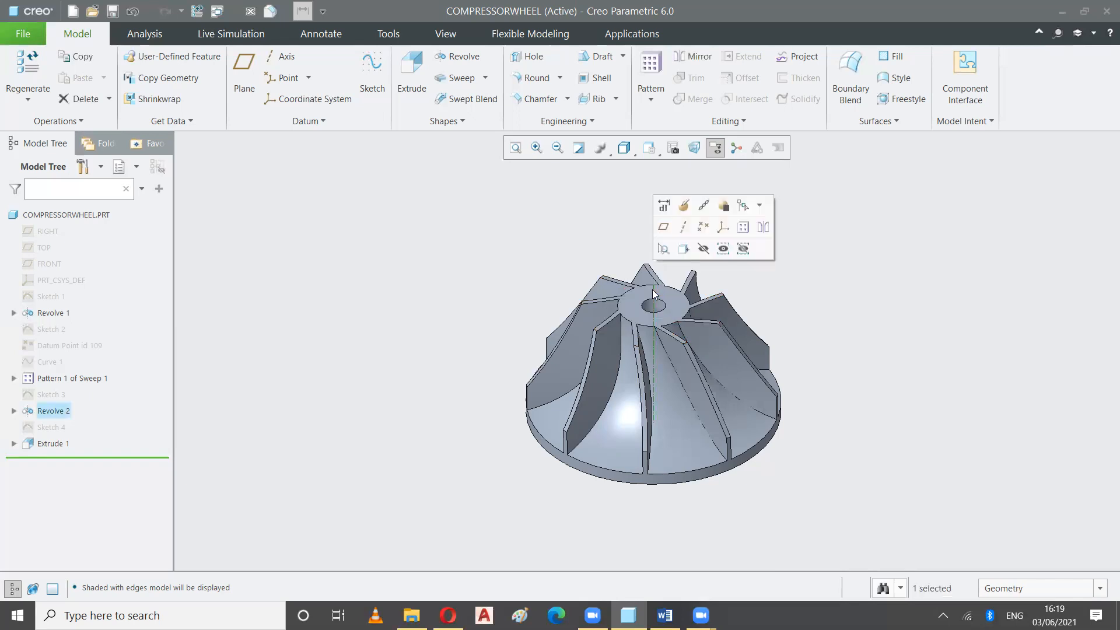
left_click(704, 250)
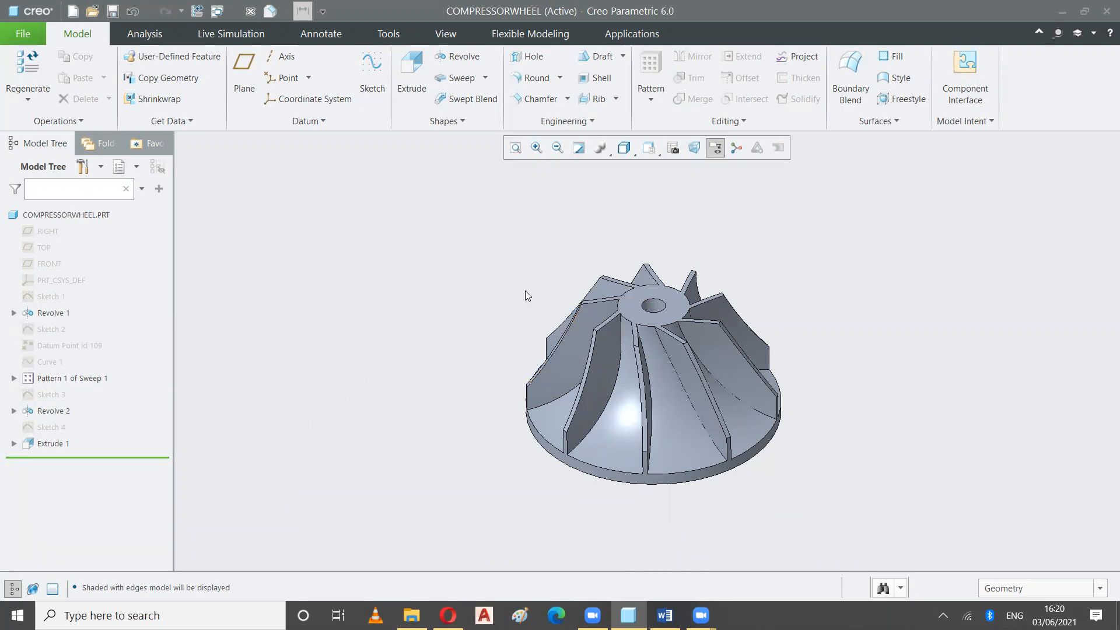
Inspect the wheel in the FRONT view and at an oblique angle, ending in the standard orientation.
left_click(646, 152)
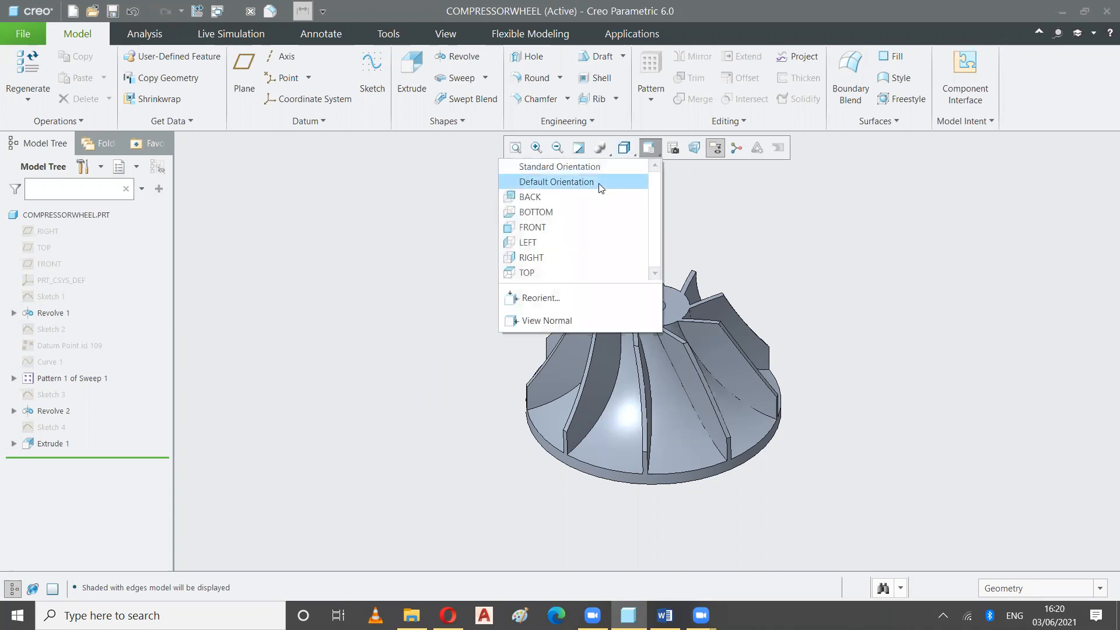
left_click(563, 226)
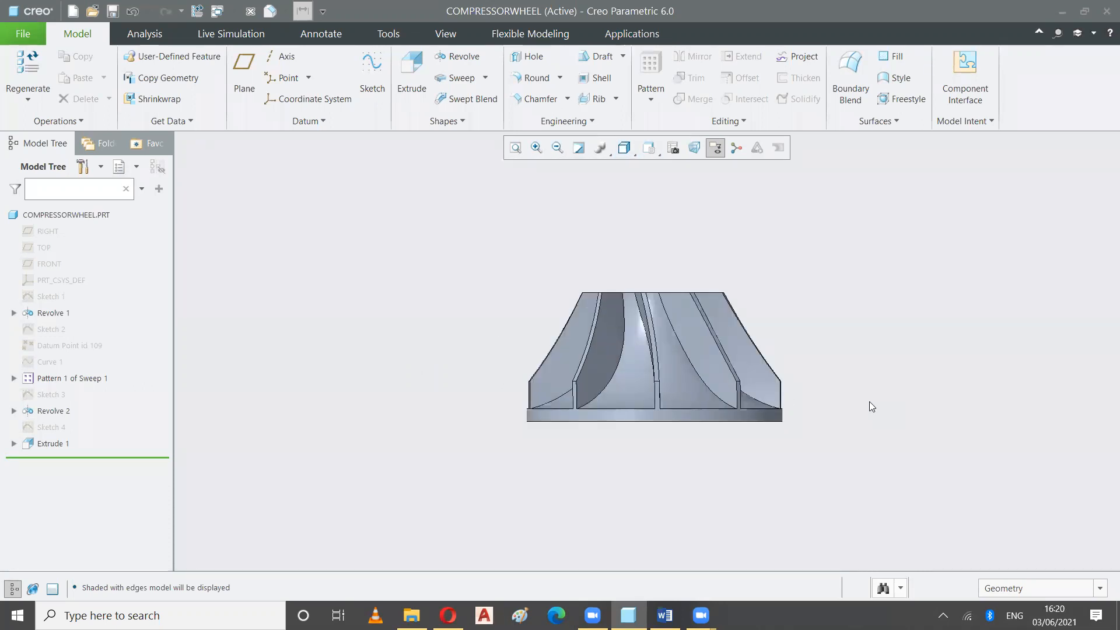
mouse_move(853, 372)
middle_mouse_down()
mouse_move(841, 405)
mouse_move(820, 414)
middle_mouse_up()
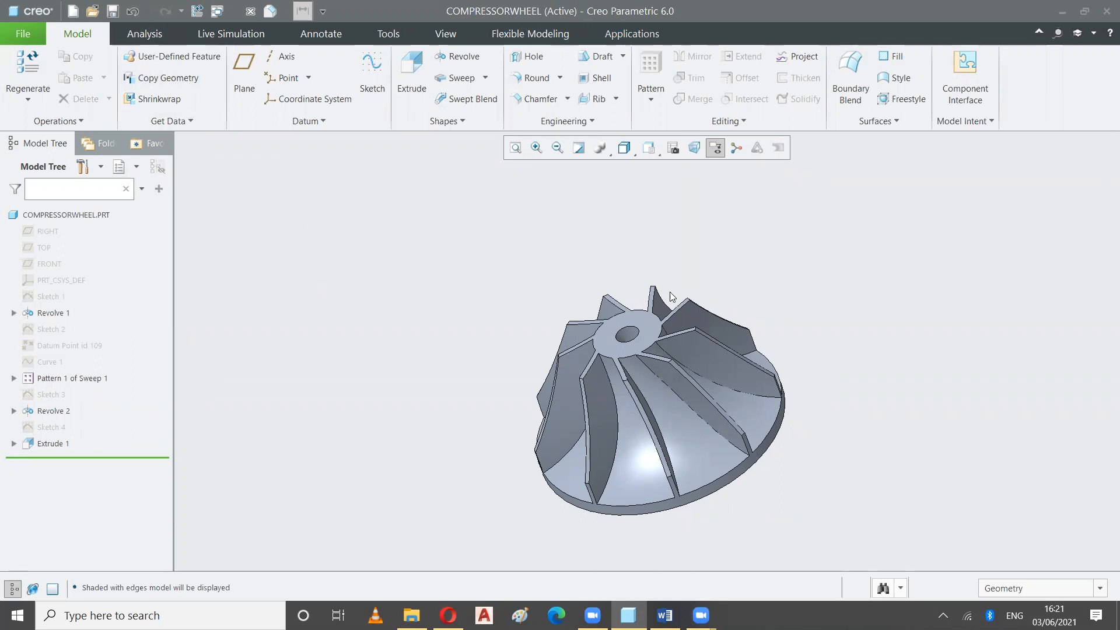
left_click(649, 148)
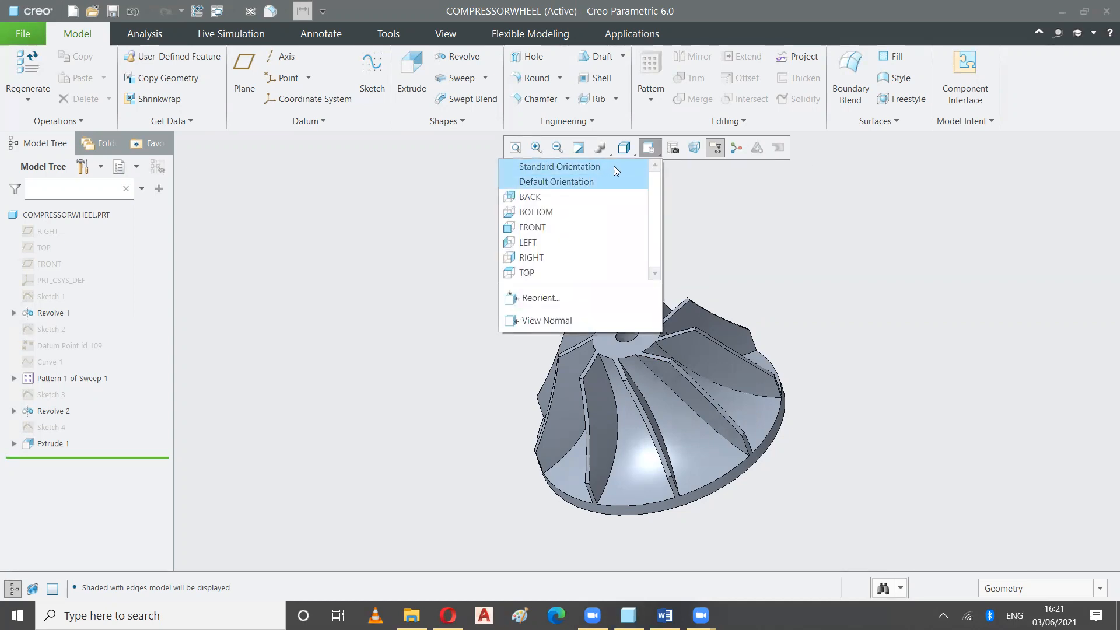
left_click(606, 166)
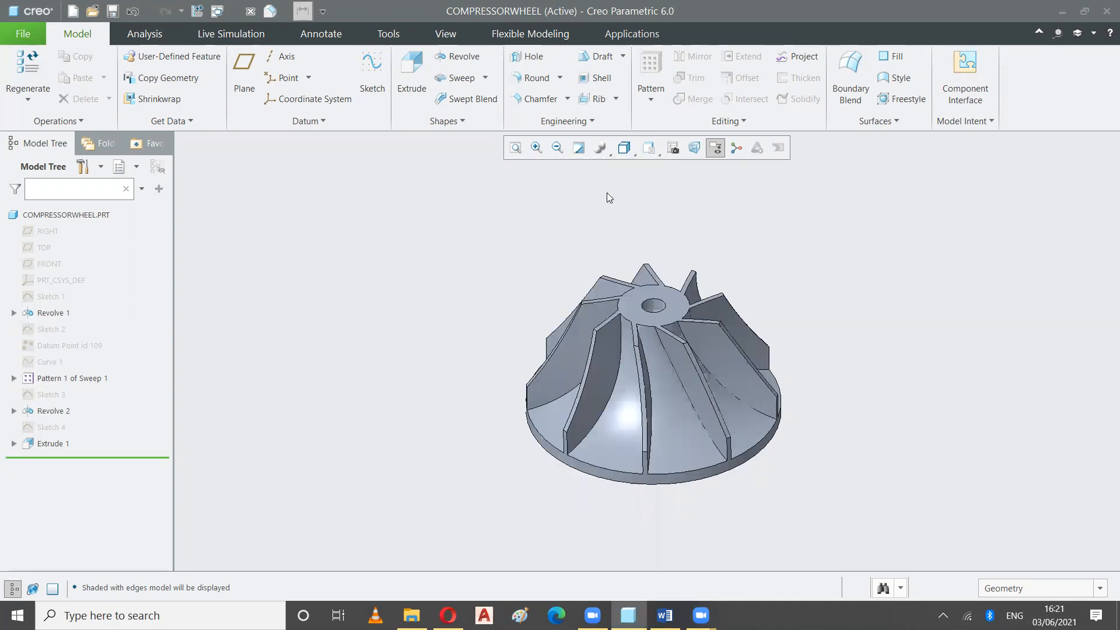
Refit the wheel in the view and save COMPRESSORWHEEL.PRT in the enegerysaverprofile folder on the Desktop.
scroll(588, 255, "down", 2)
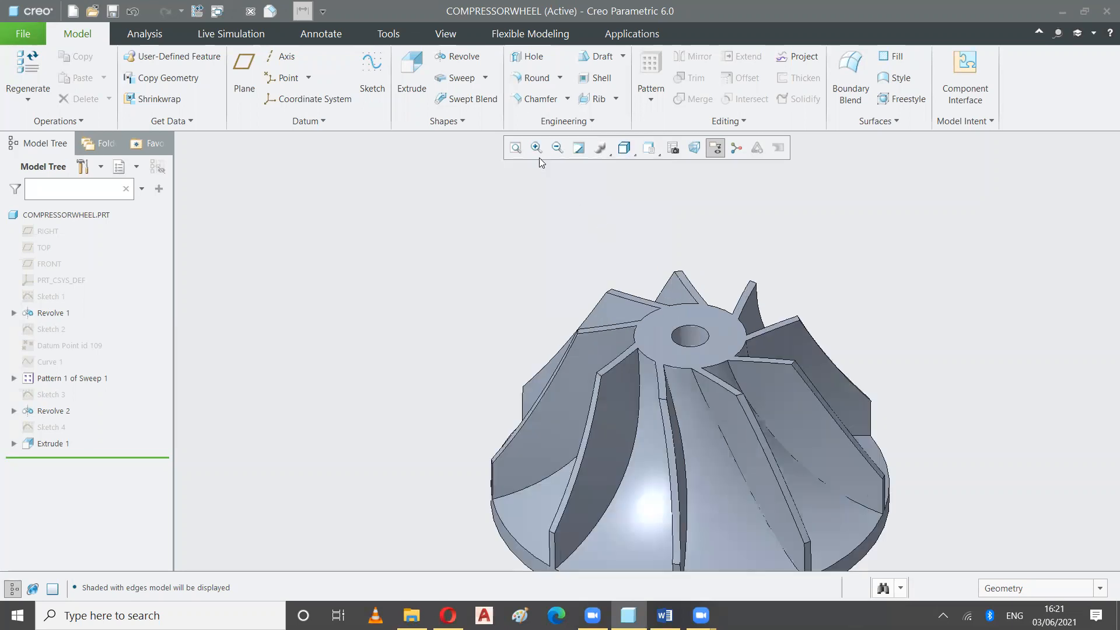
left_click(517, 148)
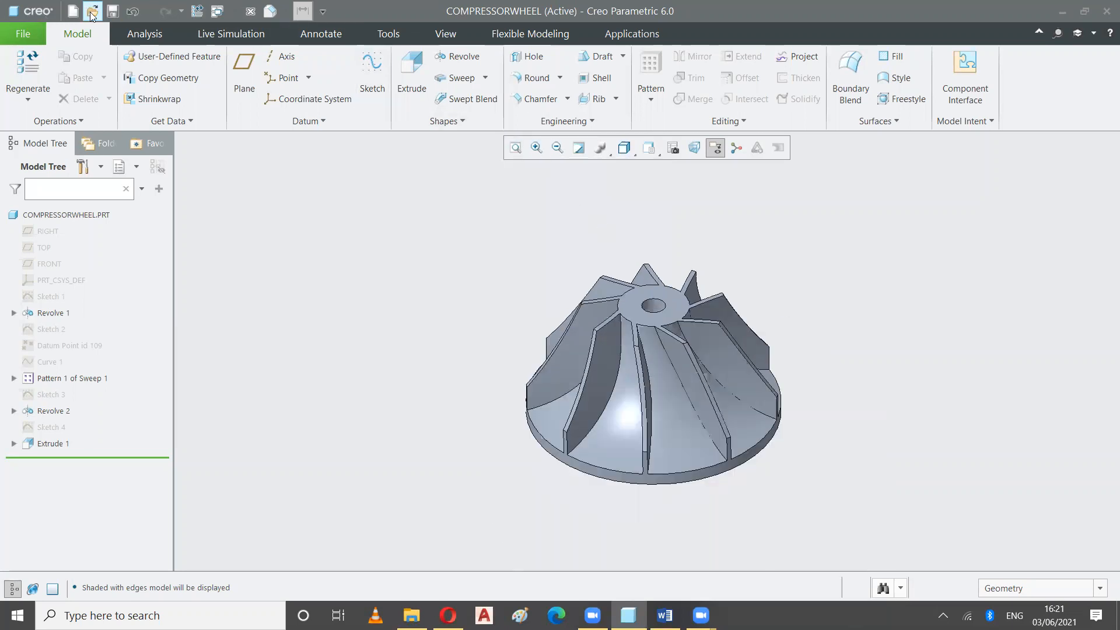
left_click(109, 14)
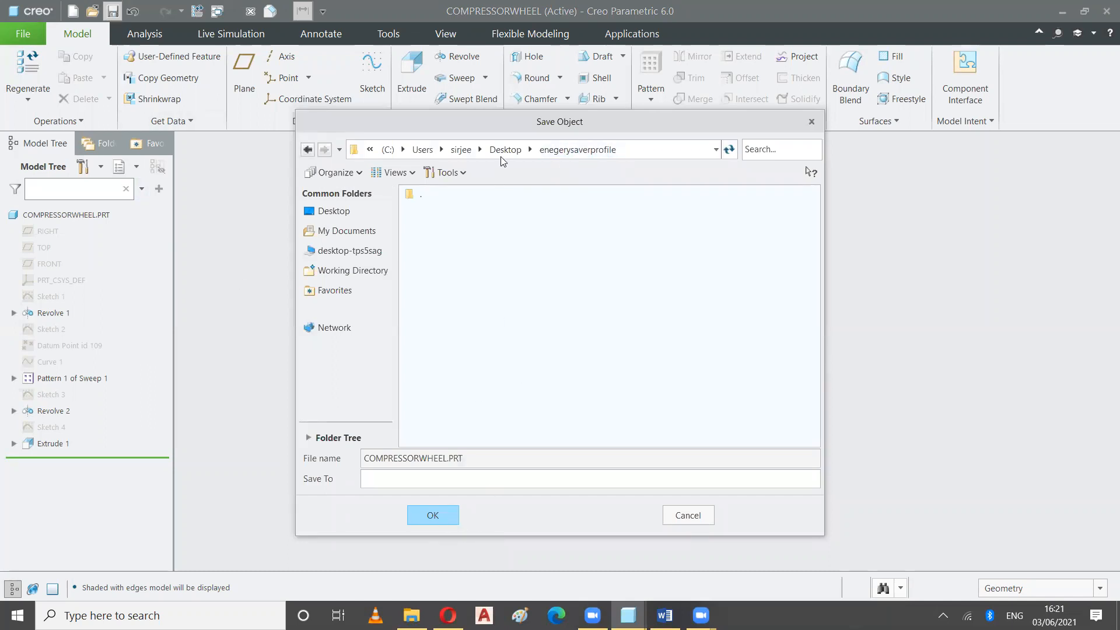
left_click(433, 515)
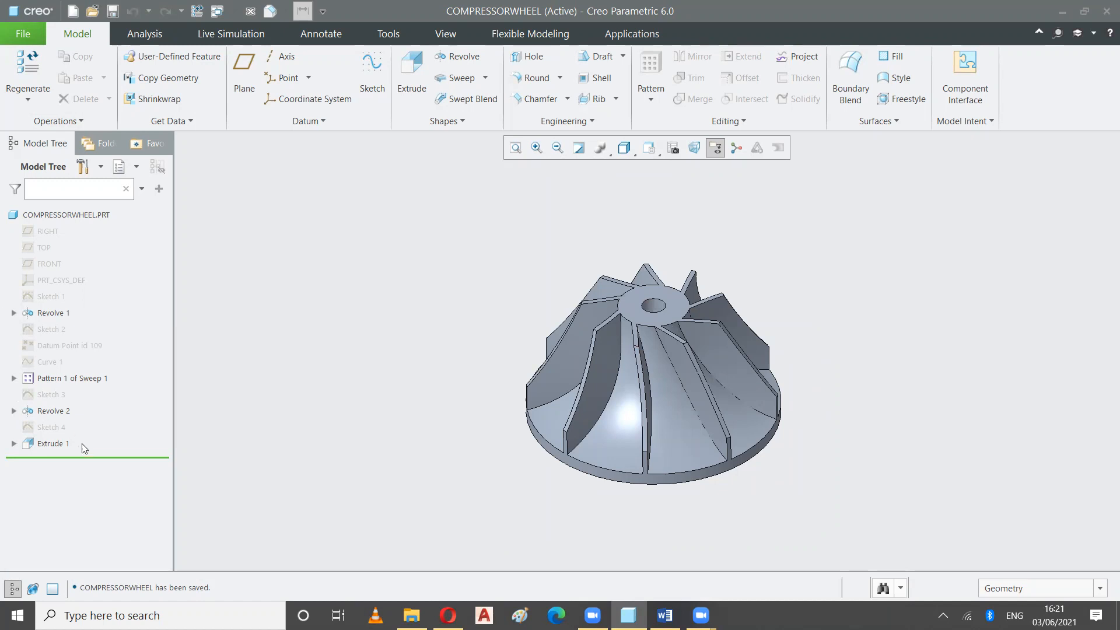
left_click(516, 148)
left_click(586, 465)
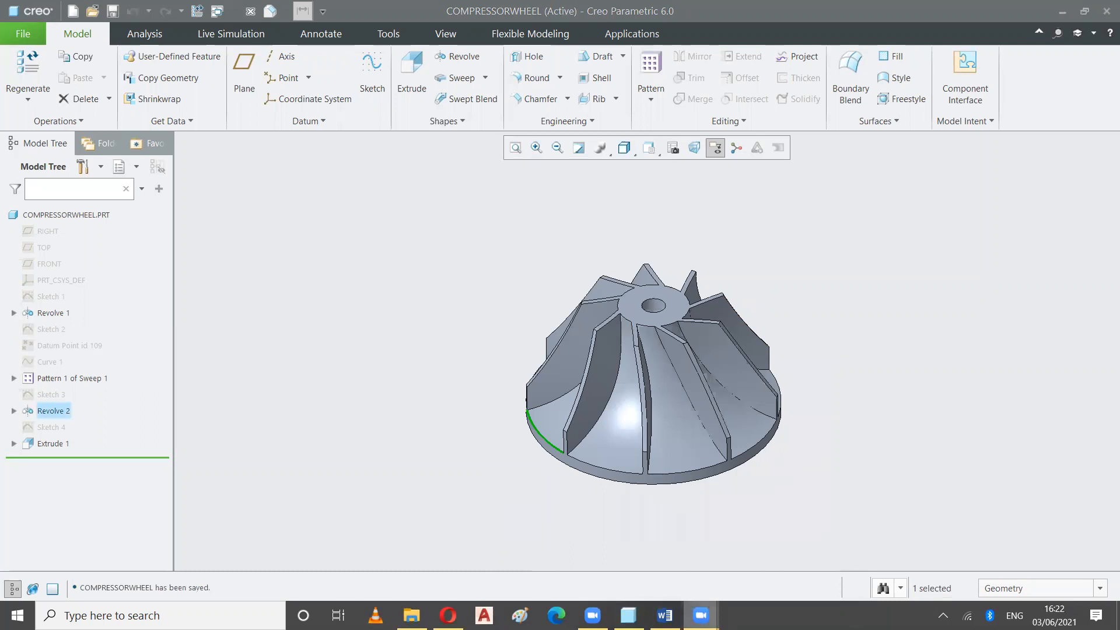
mouse_move(700, 615)
left_click(622, 569)
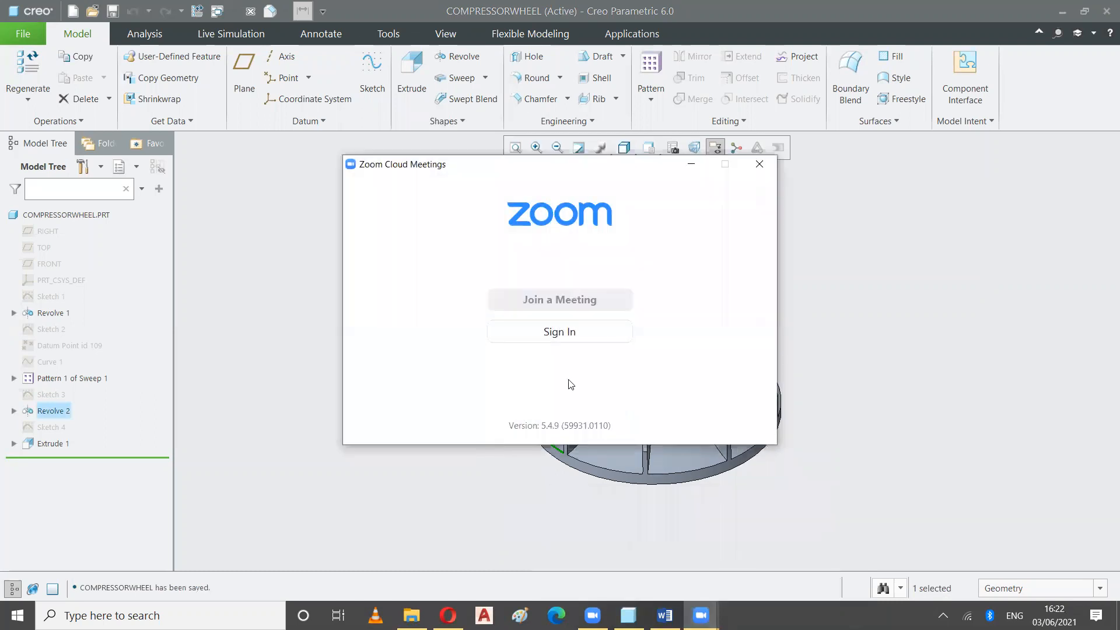
left_click(705, 167)
Enlarge the wheel in the view, clear the edge selection and set the display style to No Hidden.
scroll(780, 408, "down", 2)
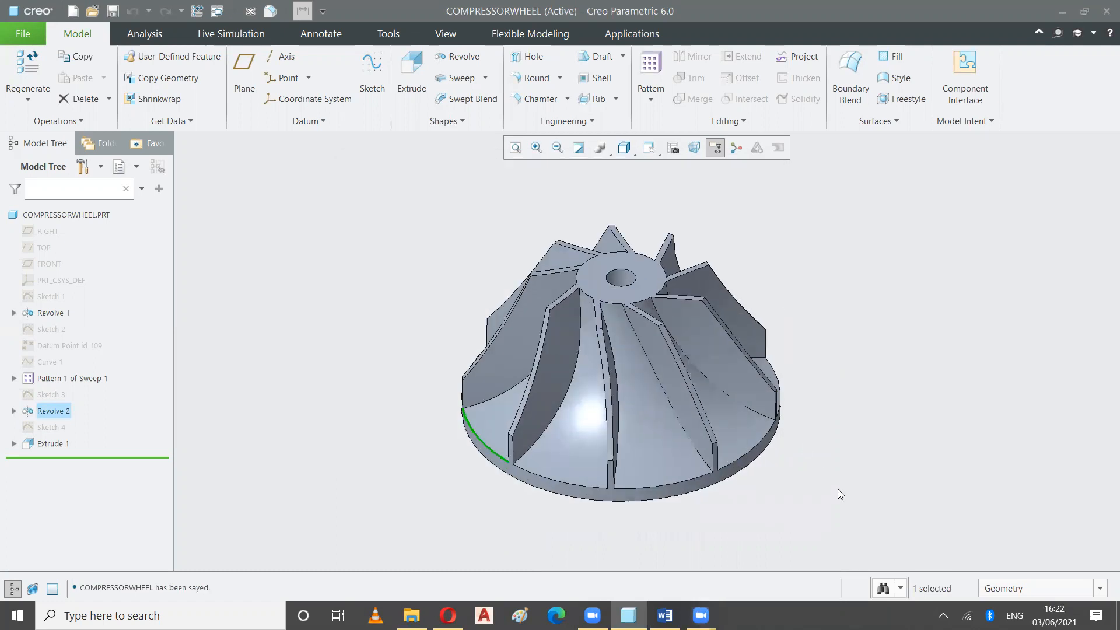
left_click(840, 487)
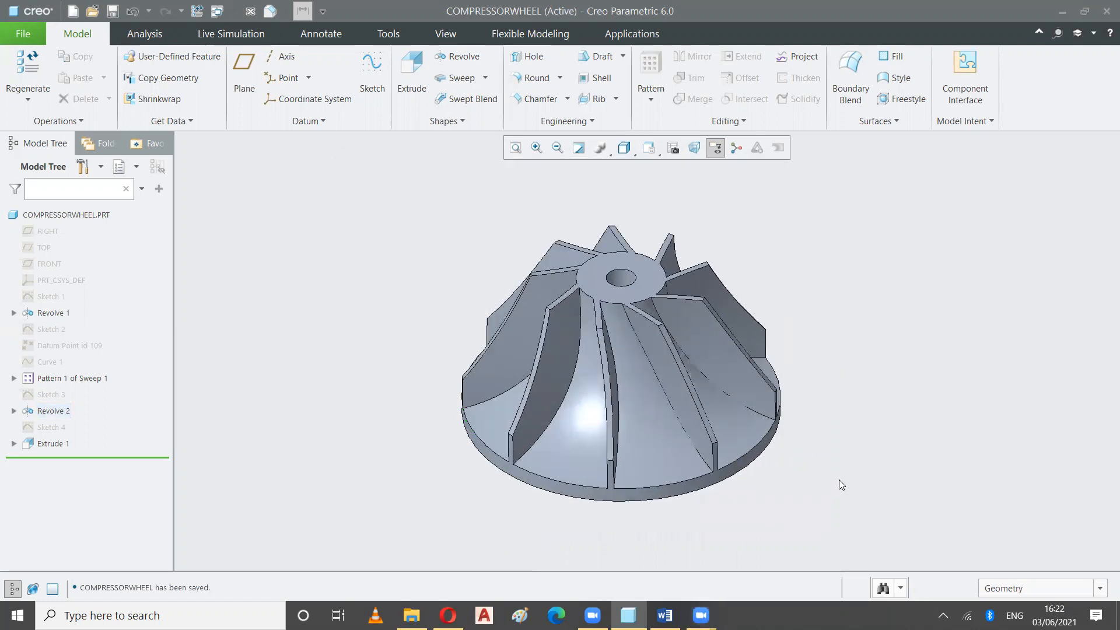
left_click(627, 155)
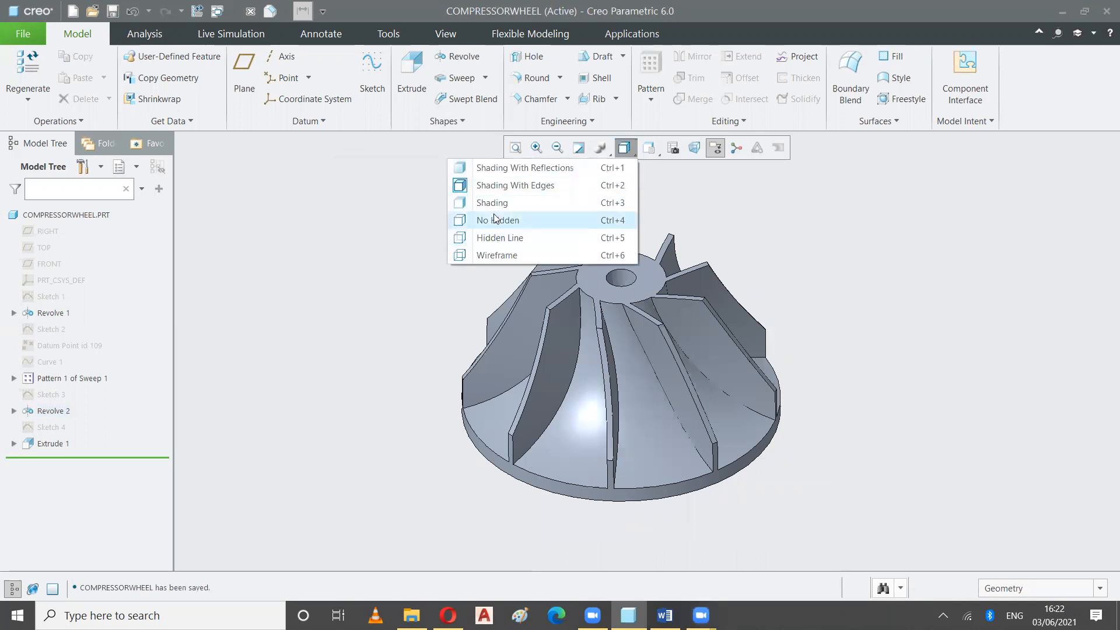
left_click(493, 220)
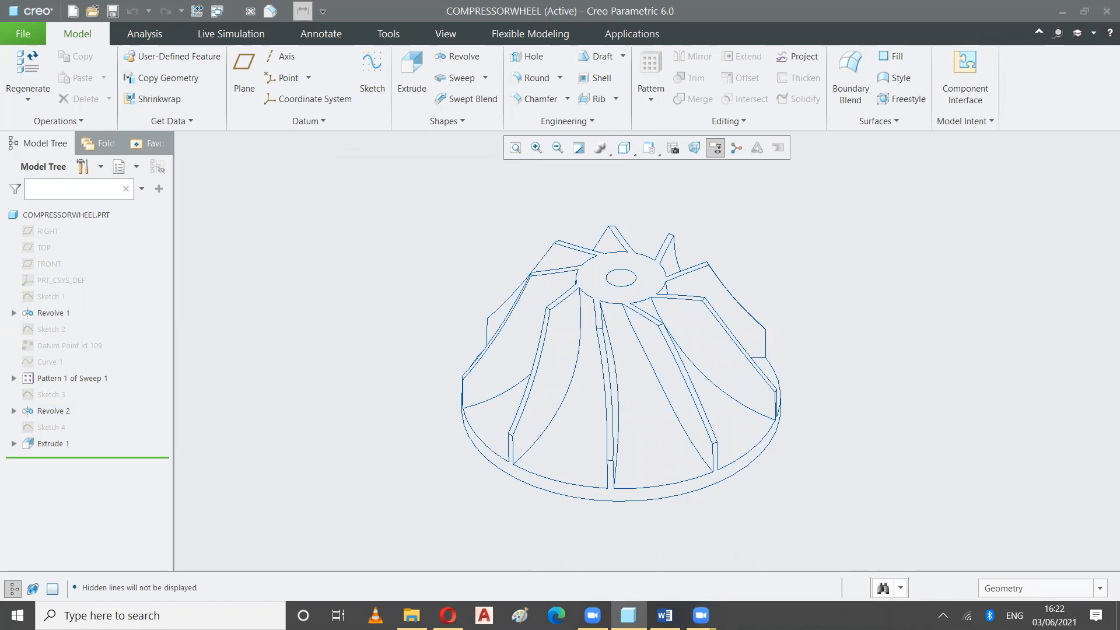
Switch to WhatsApp Web in Opera and send the copied screenshot of the No Hidden wheel in the open chat.
left_click(448, 615)
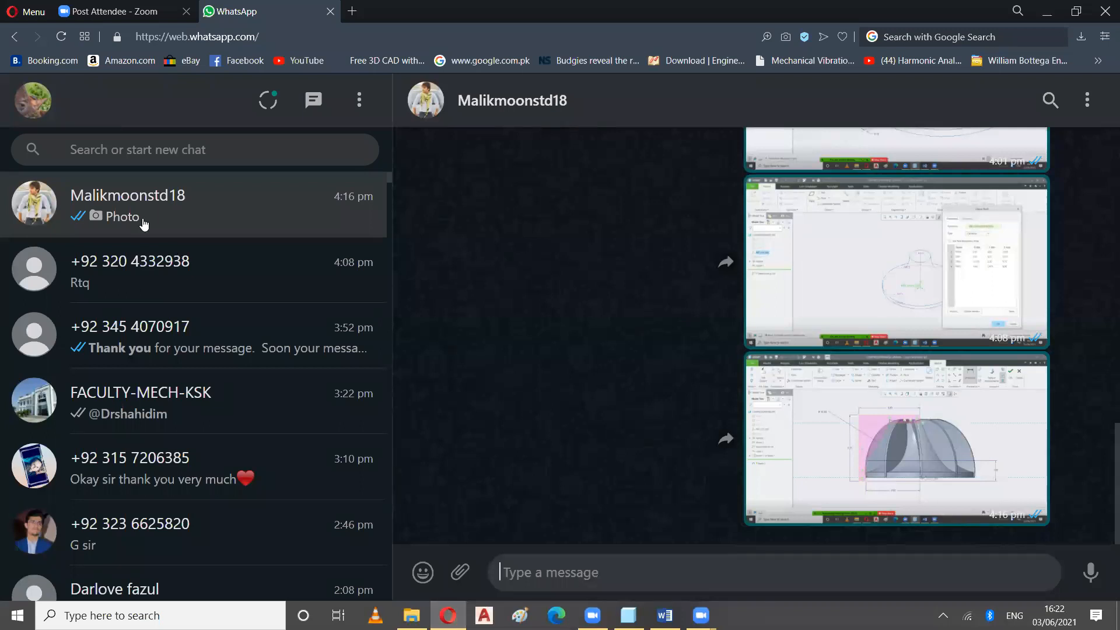
key("ctrl+v")
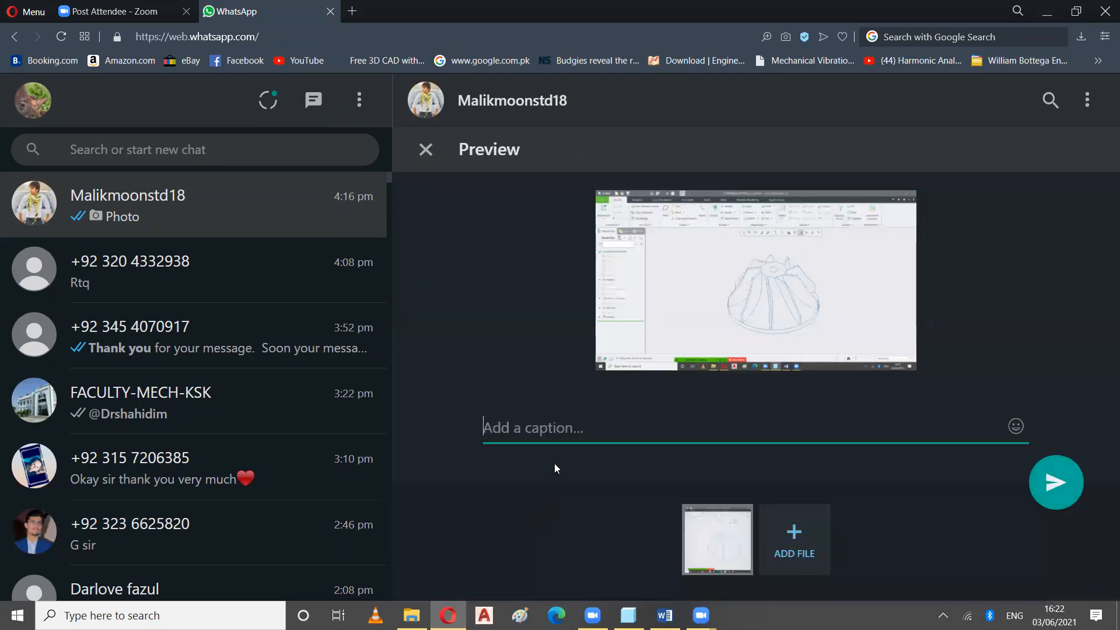
key("Return")
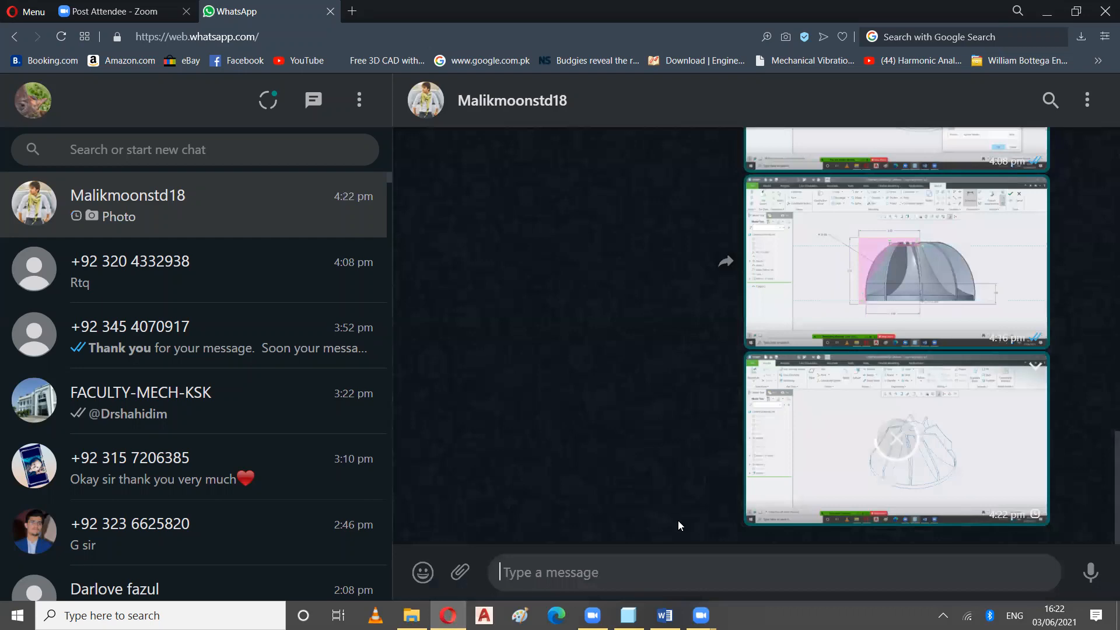
Return to Creo Parametric and set the wheel's display style to Shading With Edges.
key("alt+Tab")
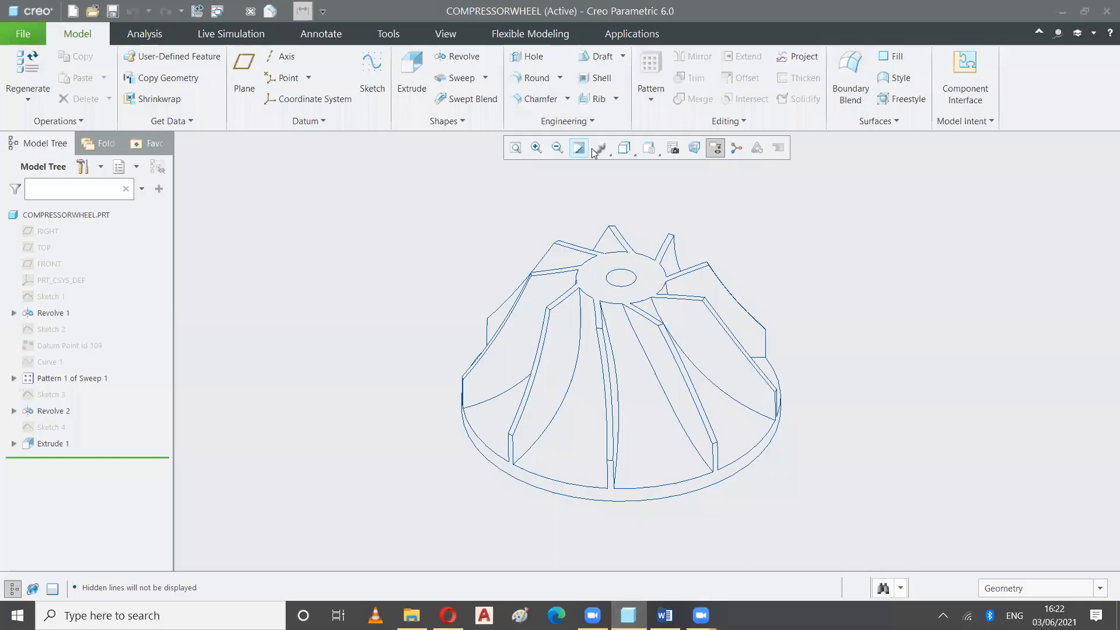
left_click(622, 153)
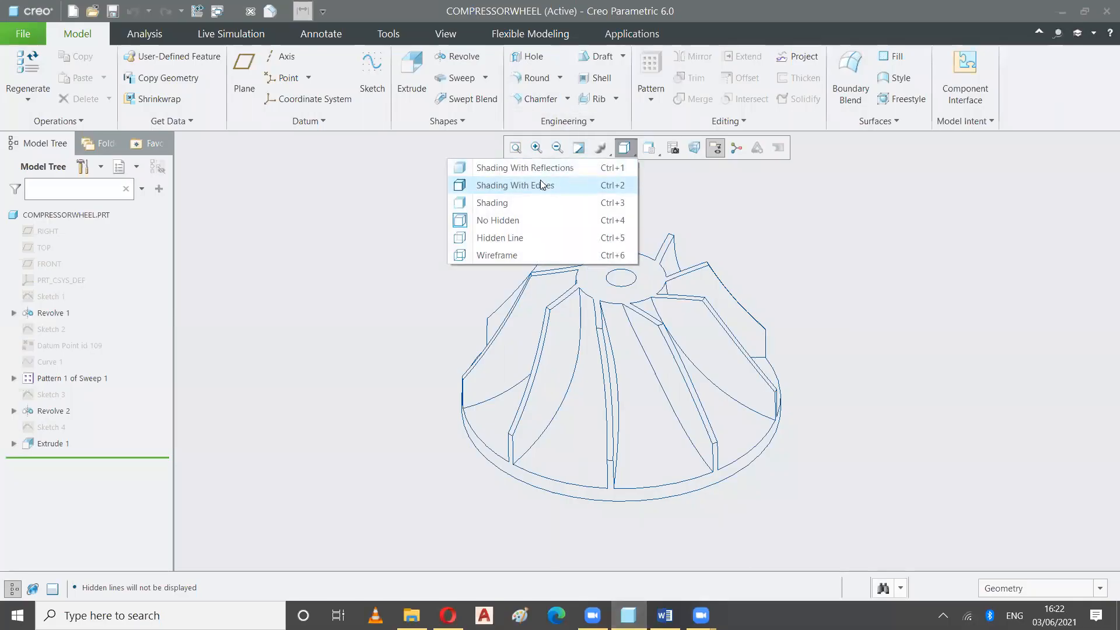
left_click(540, 182)
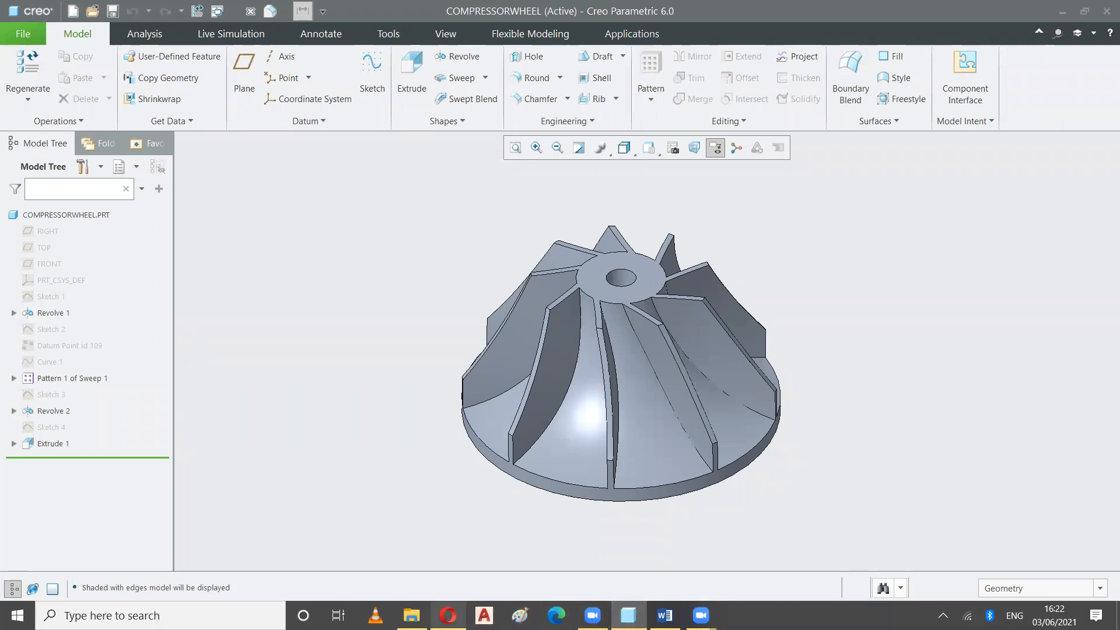
Switch to WhatsApp Web and send the copied screenshot of the wheel shaded with edges in the same chat.
left_click(448, 616)
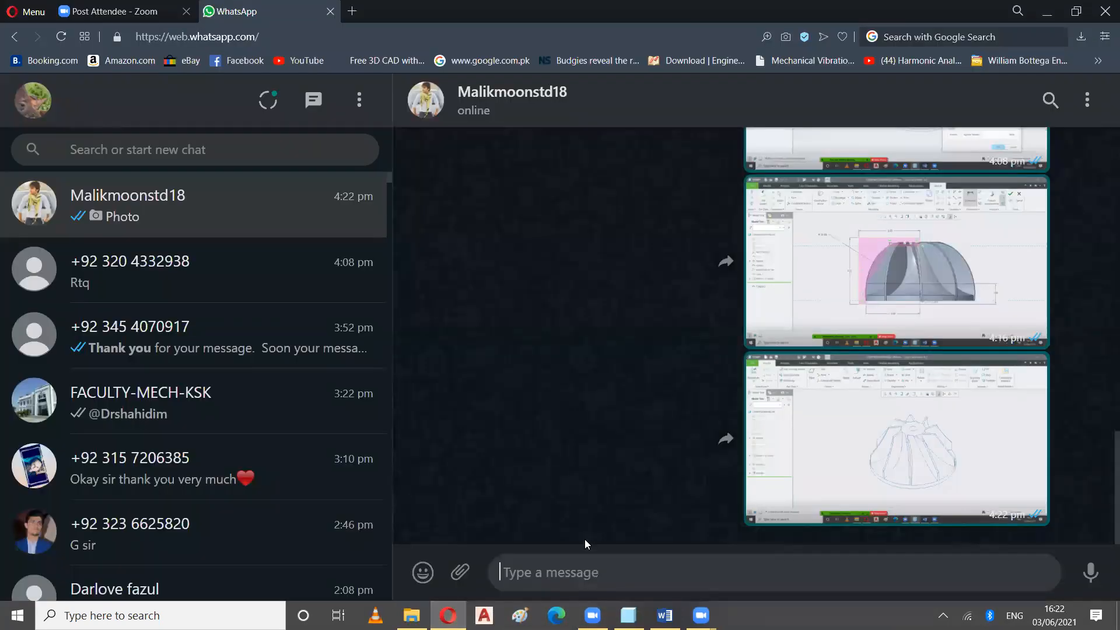
key("ctrl+v")
key("Return")
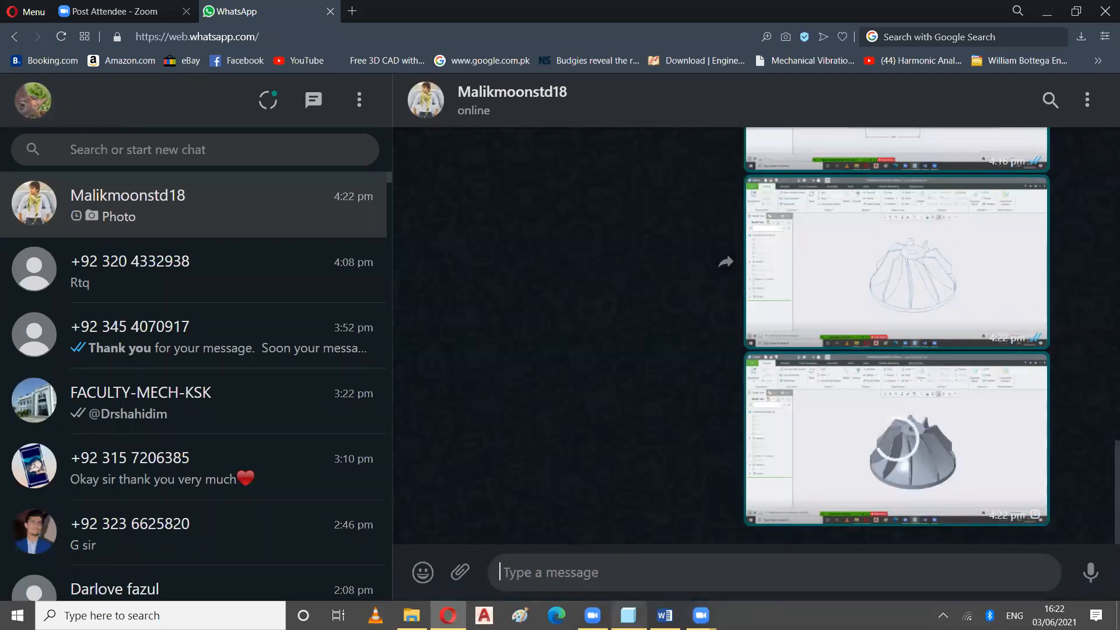
Return to Creo Parametric and set the wheel's display style to Shading without edges.
left_click(628, 615)
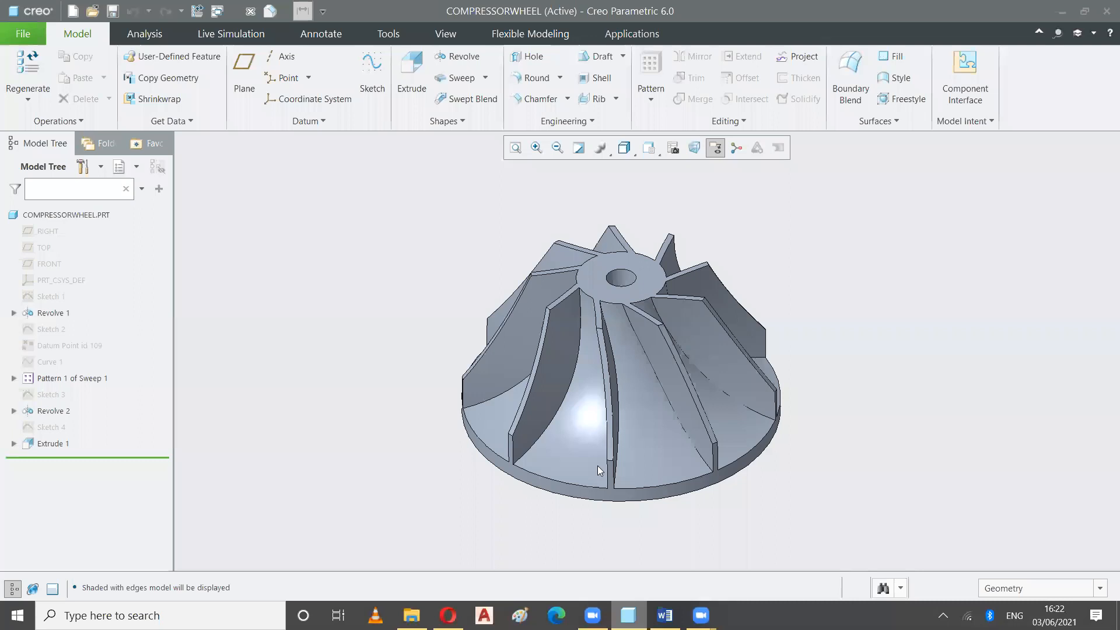
left_click(628, 150)
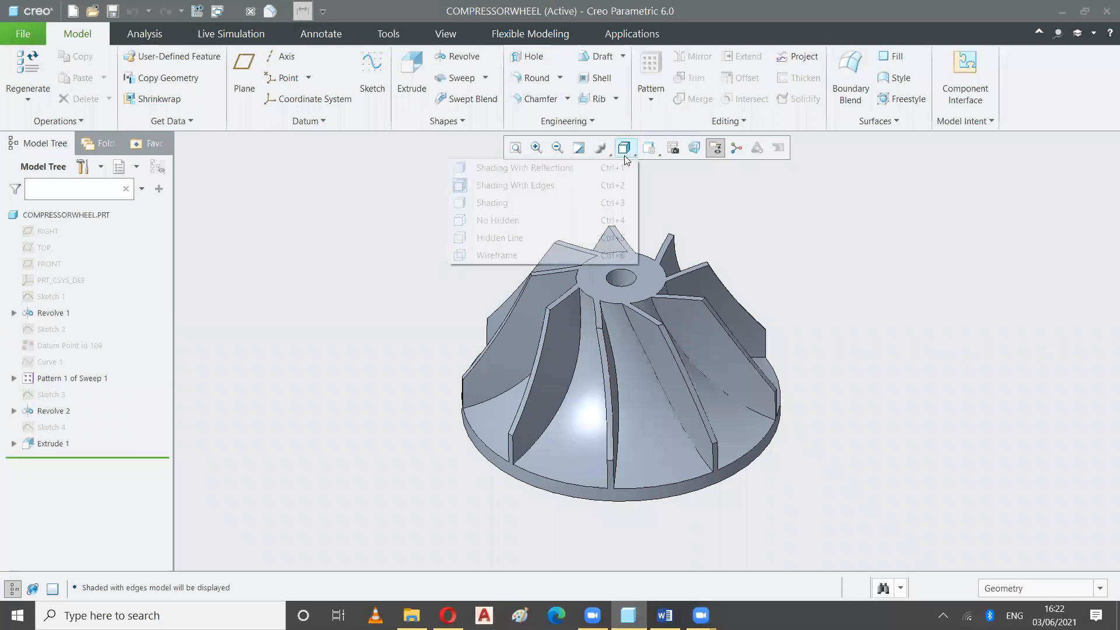
left_click(532, 202)
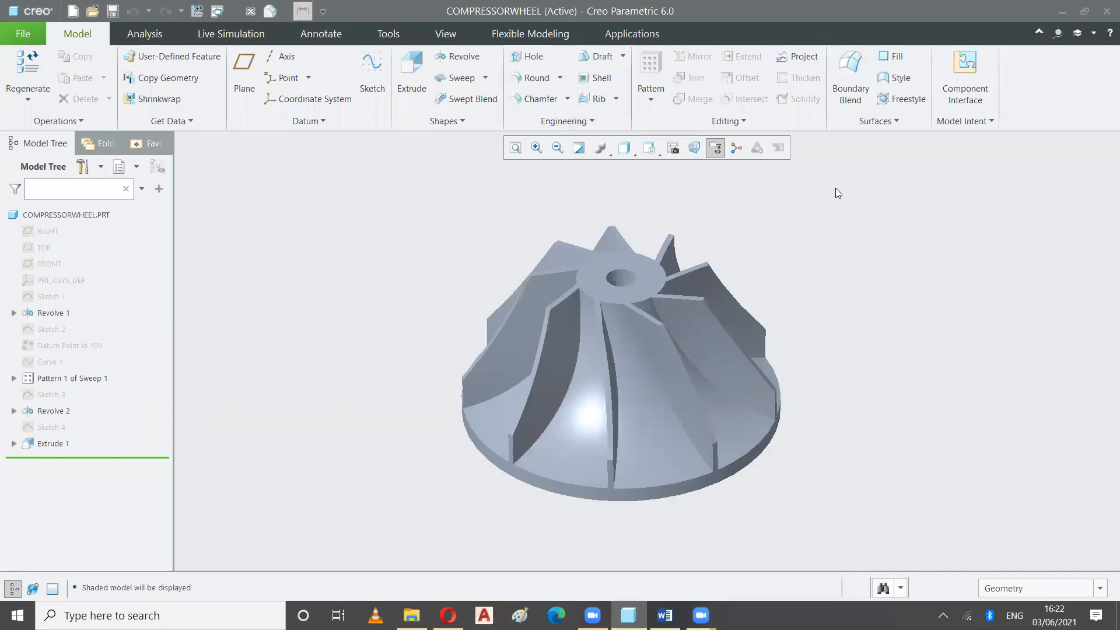